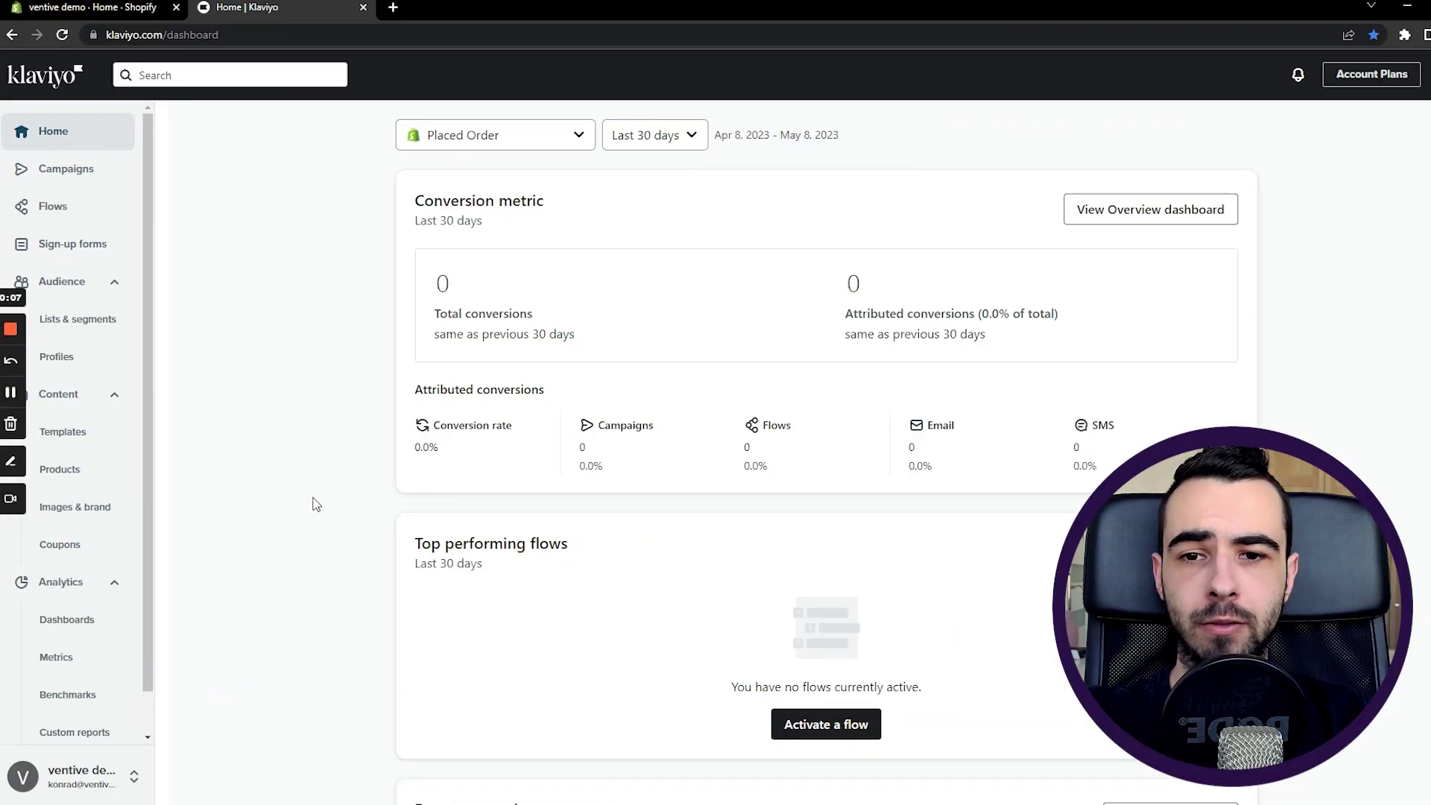
From account Settings' SMS tab, start the free SMS setup to reach country selection.
click(112, 784)
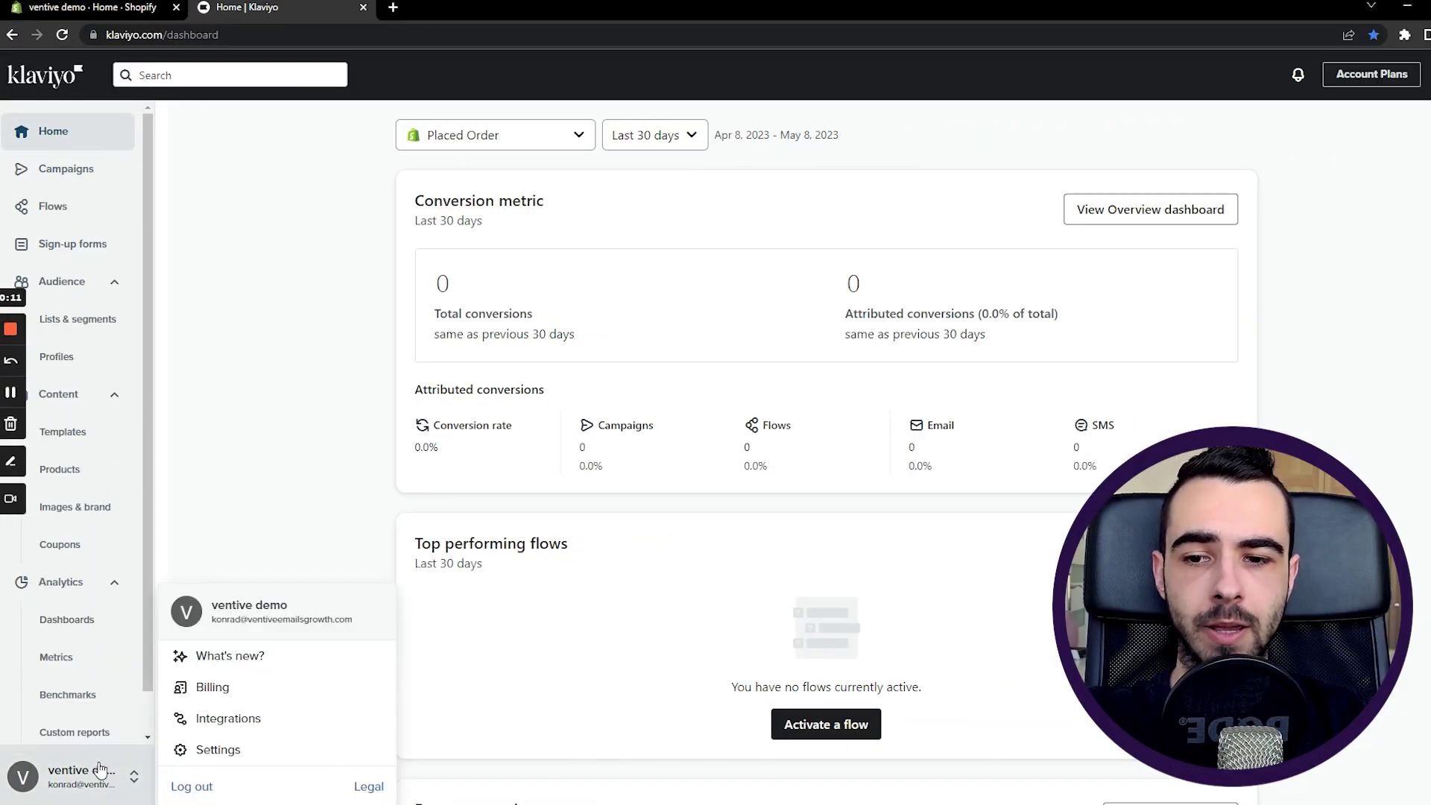
click(257, 759)
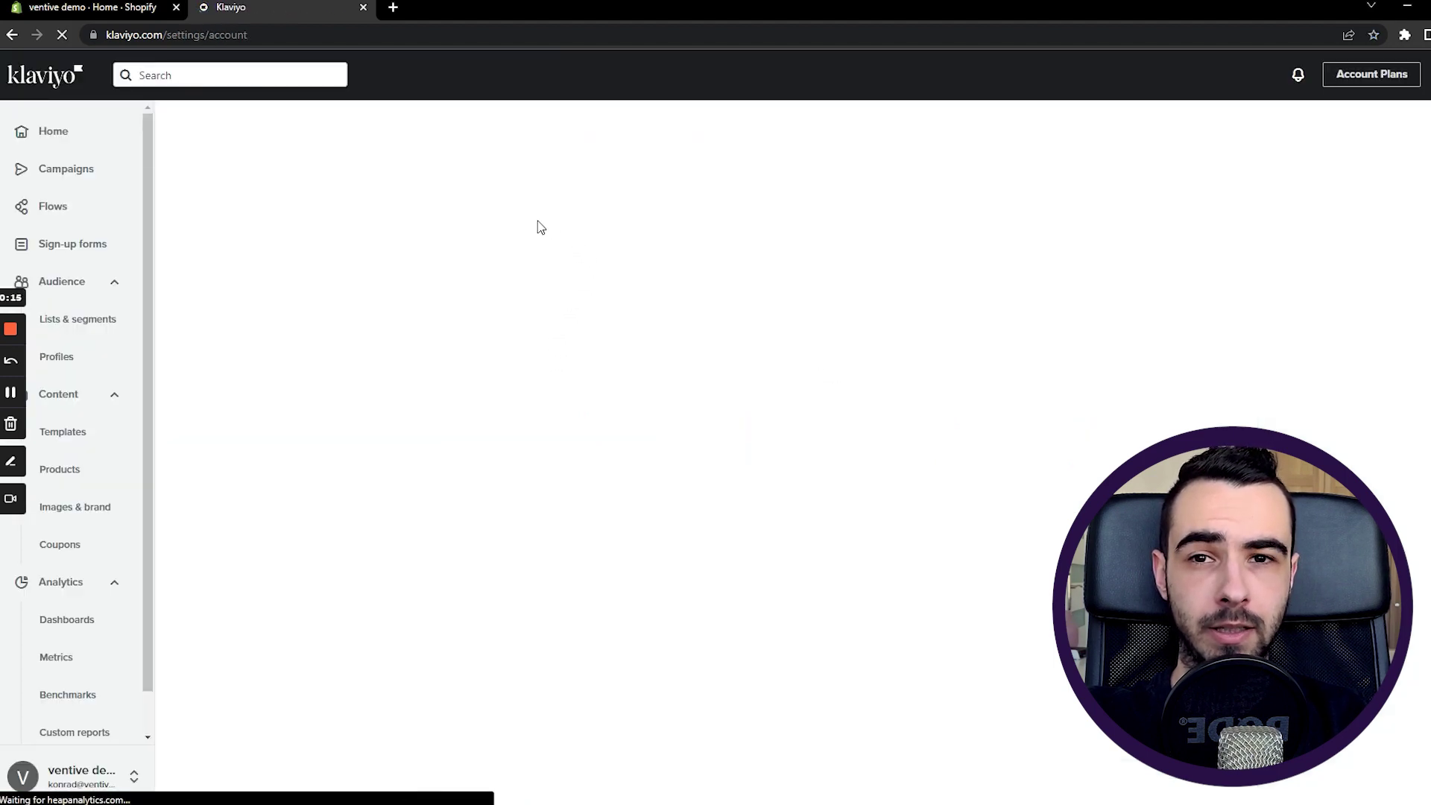
click(341, 171)
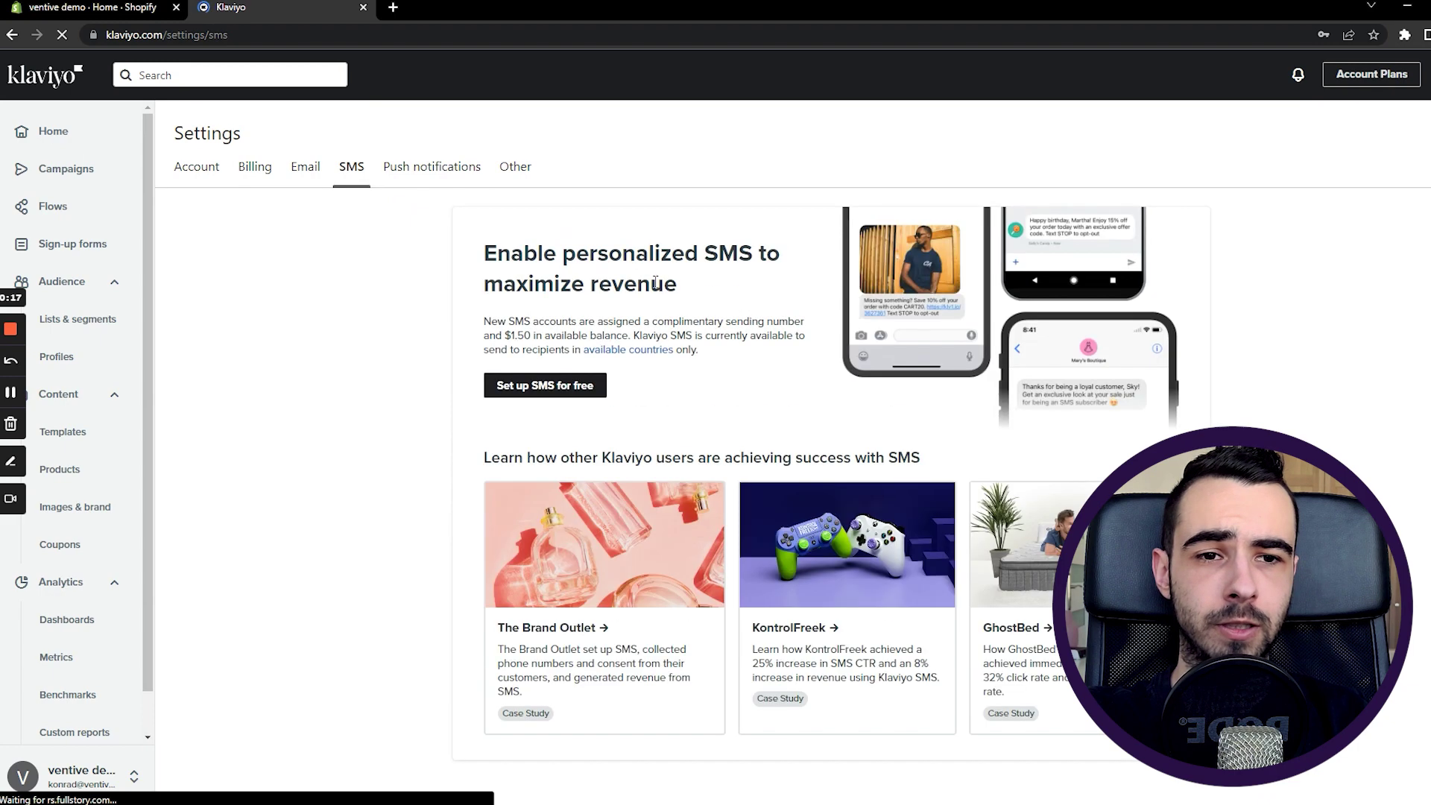
click(547, 386)
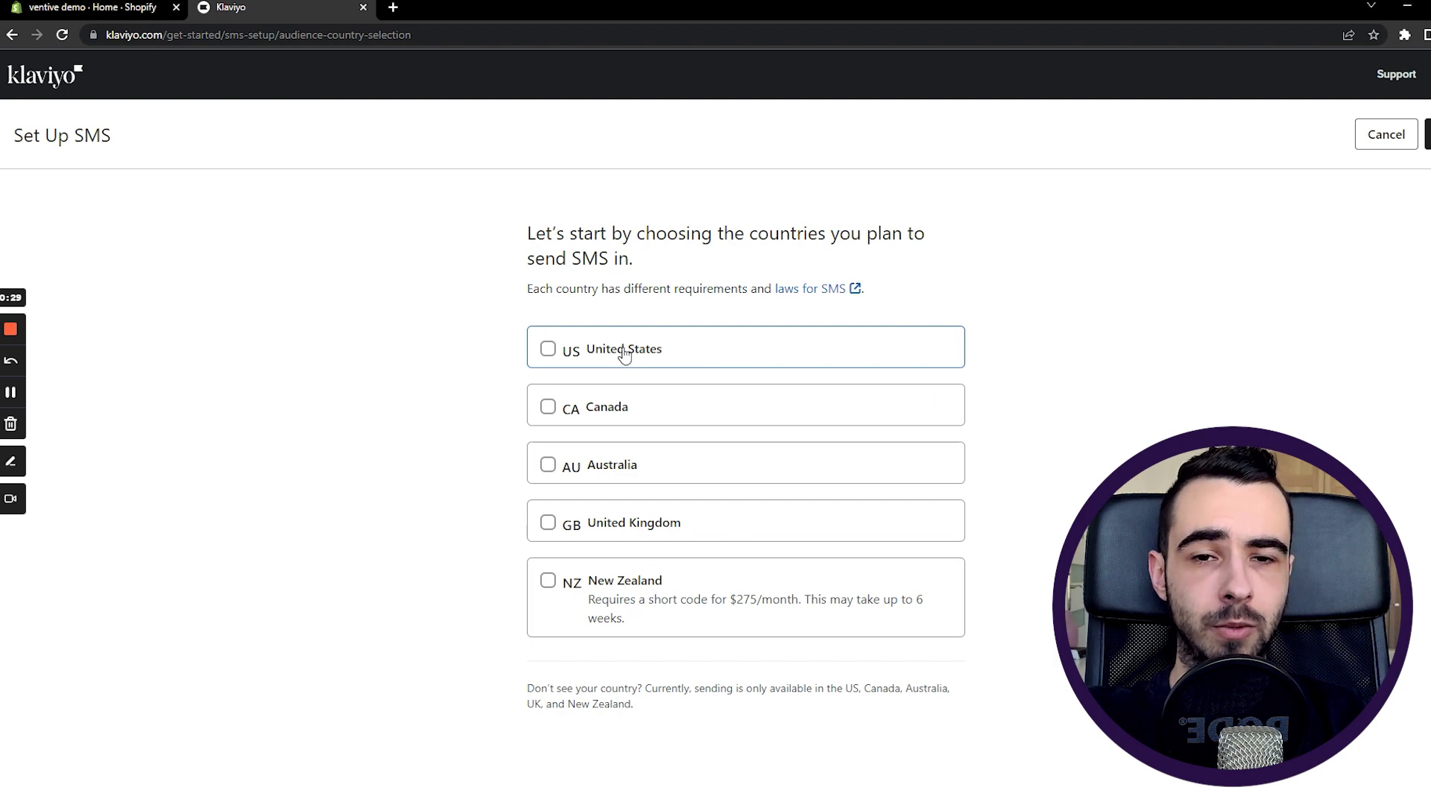
Select the United States for SMS and submit the company phone number with country code.
click(776, 344)
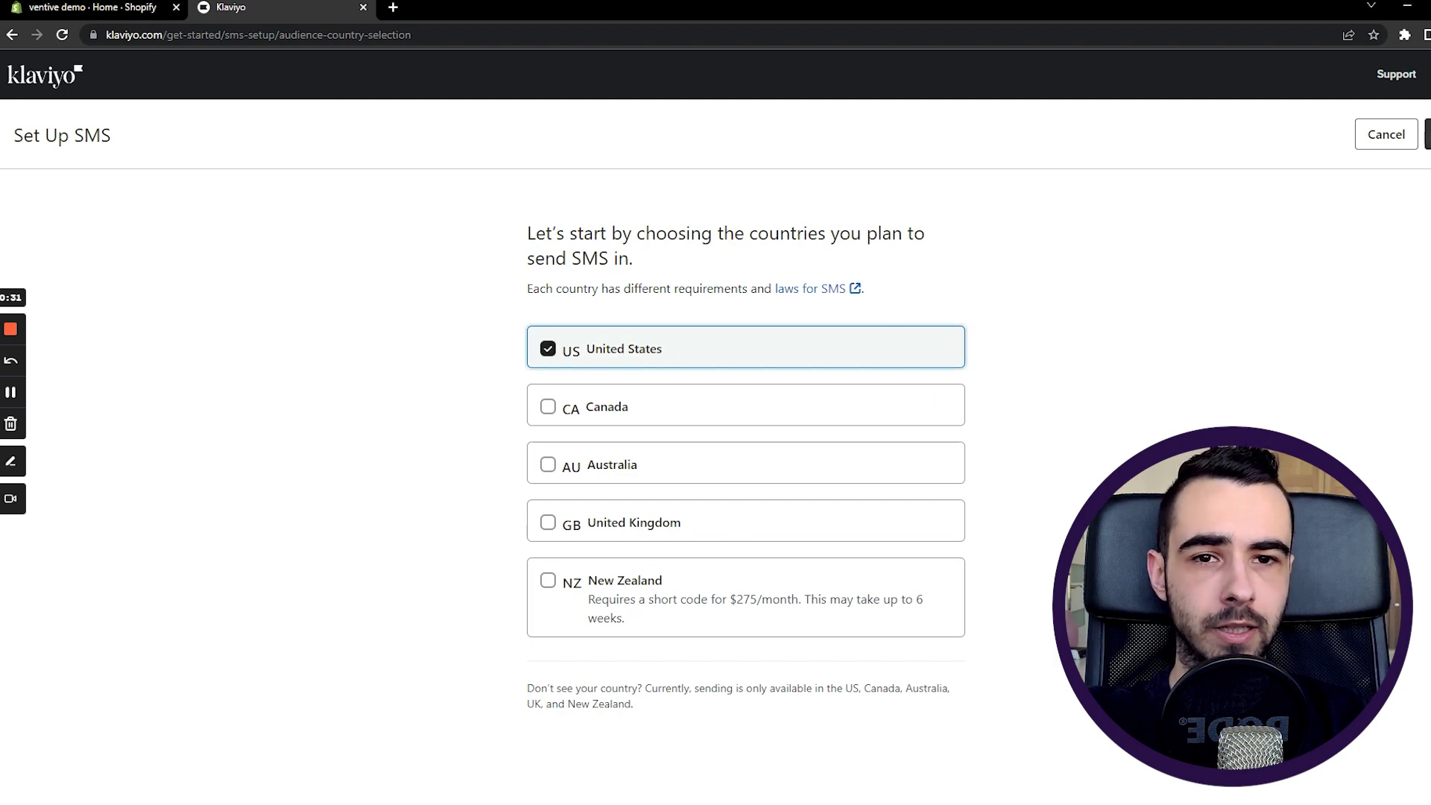
click(1427, 135)
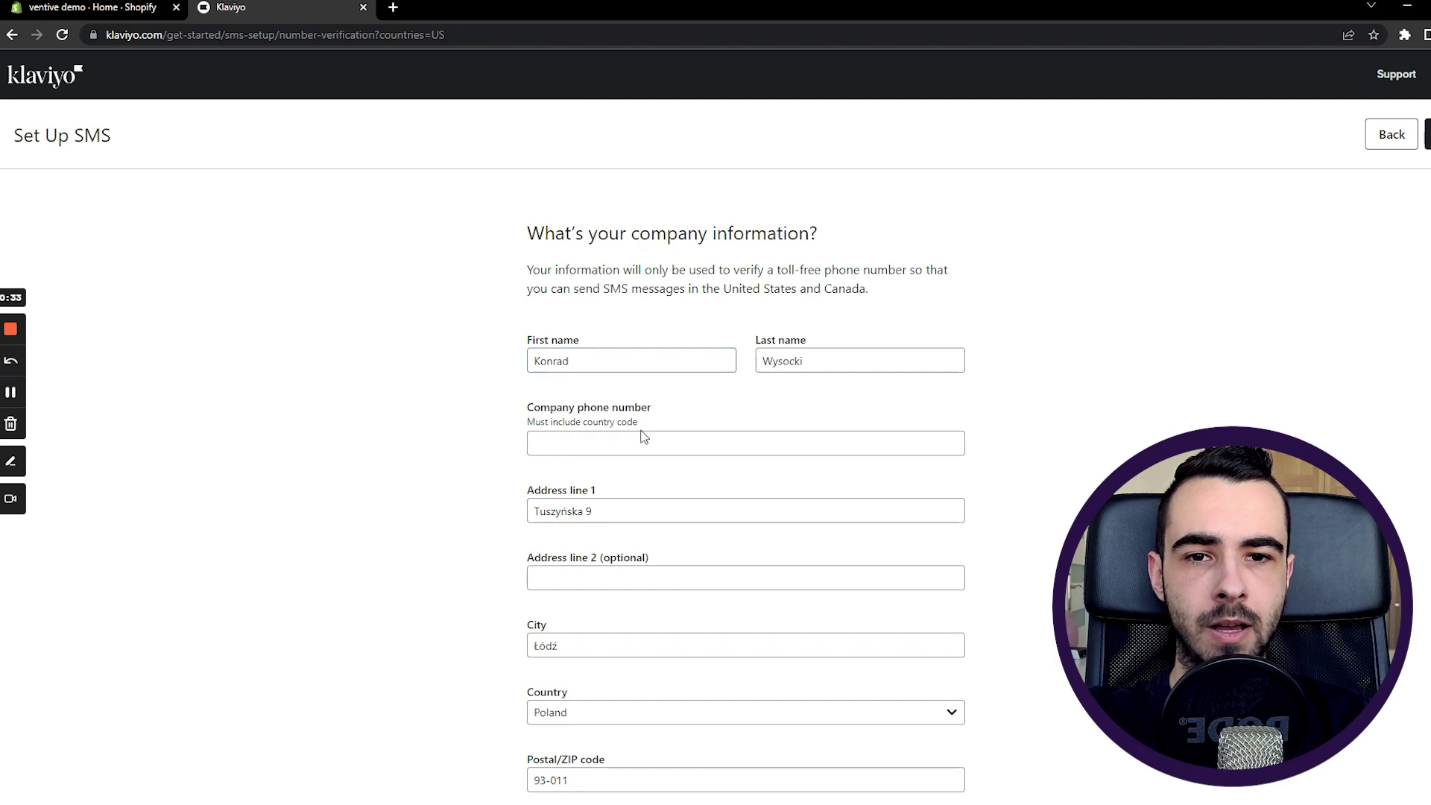
scroll(639, 543, down, 1)
click(613, 431)
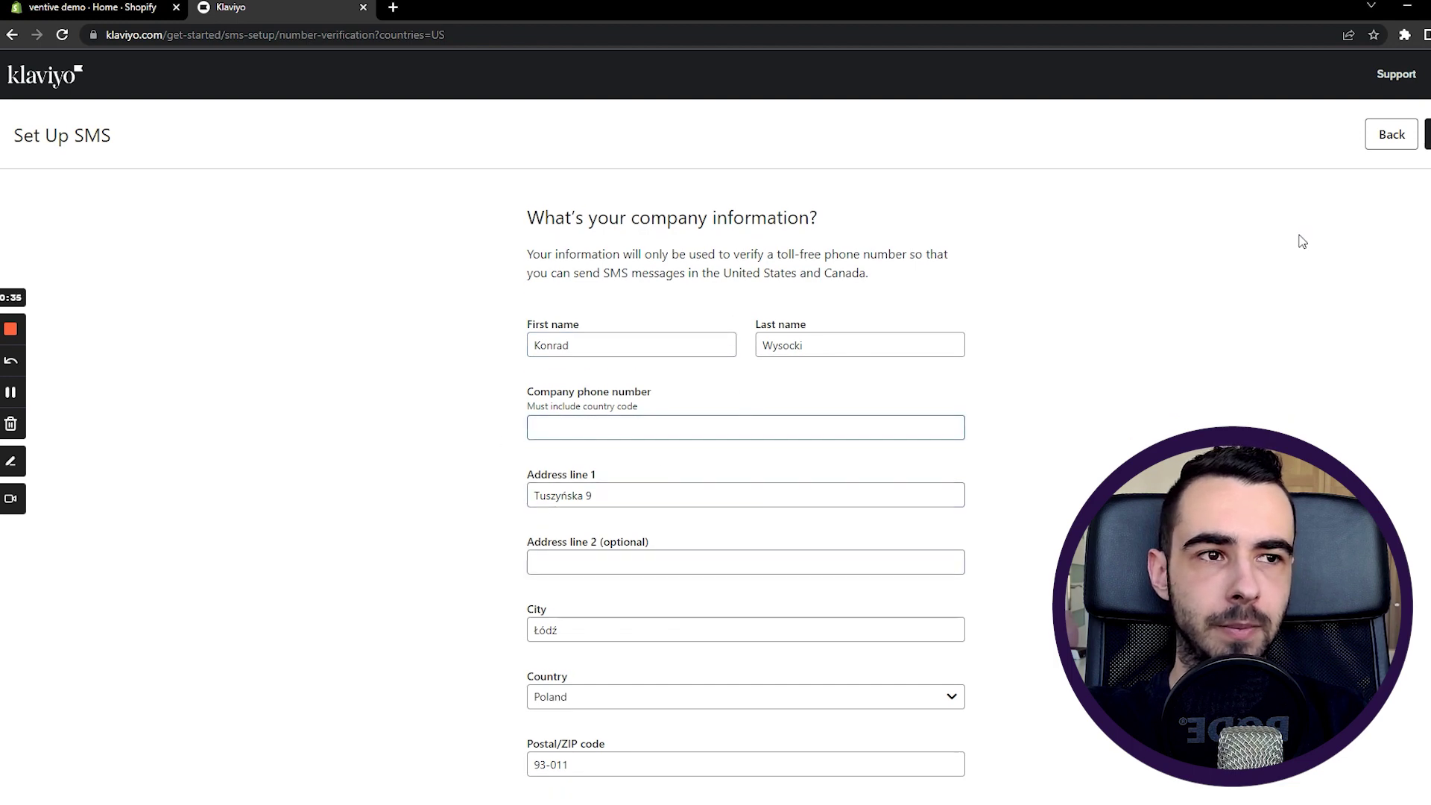
click(788, 419)
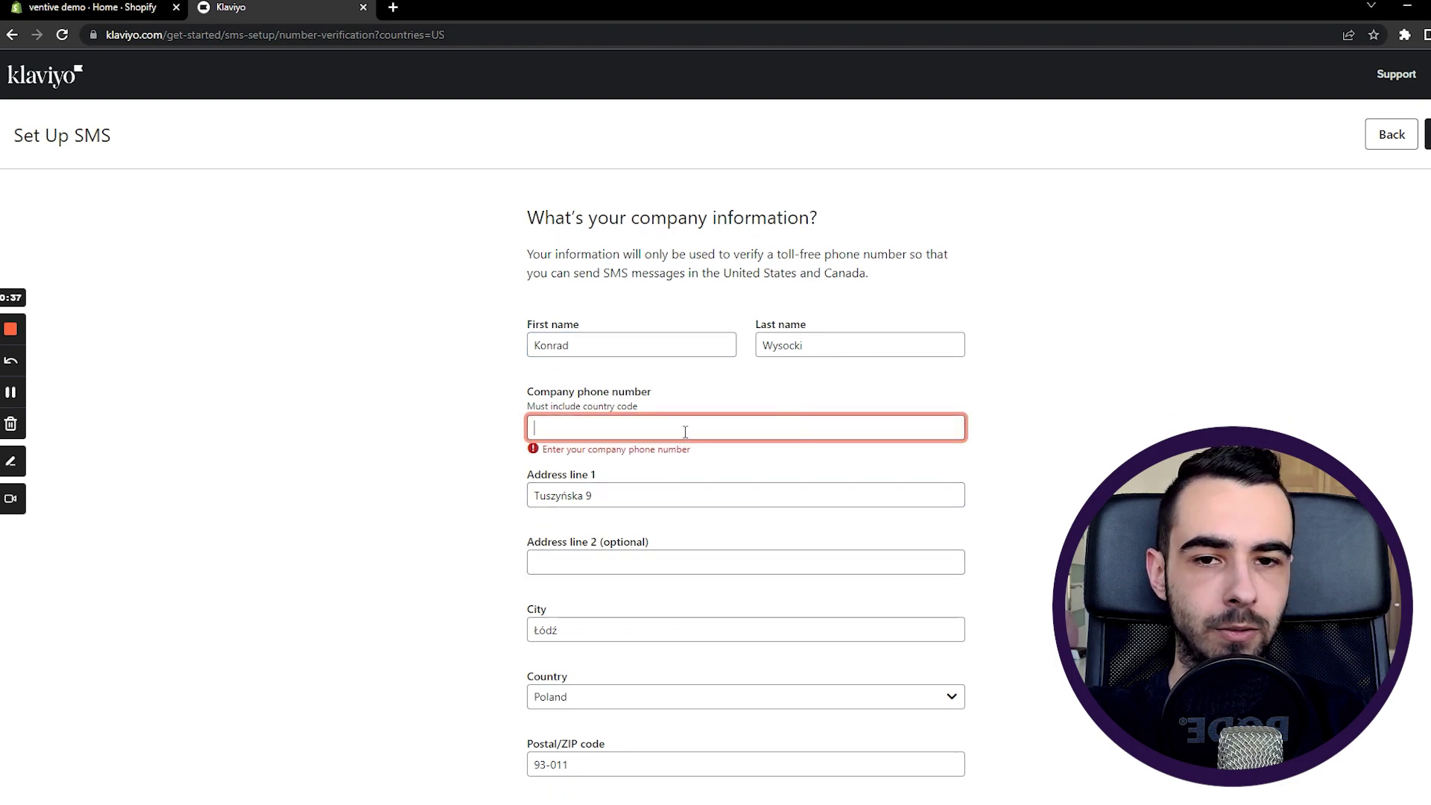
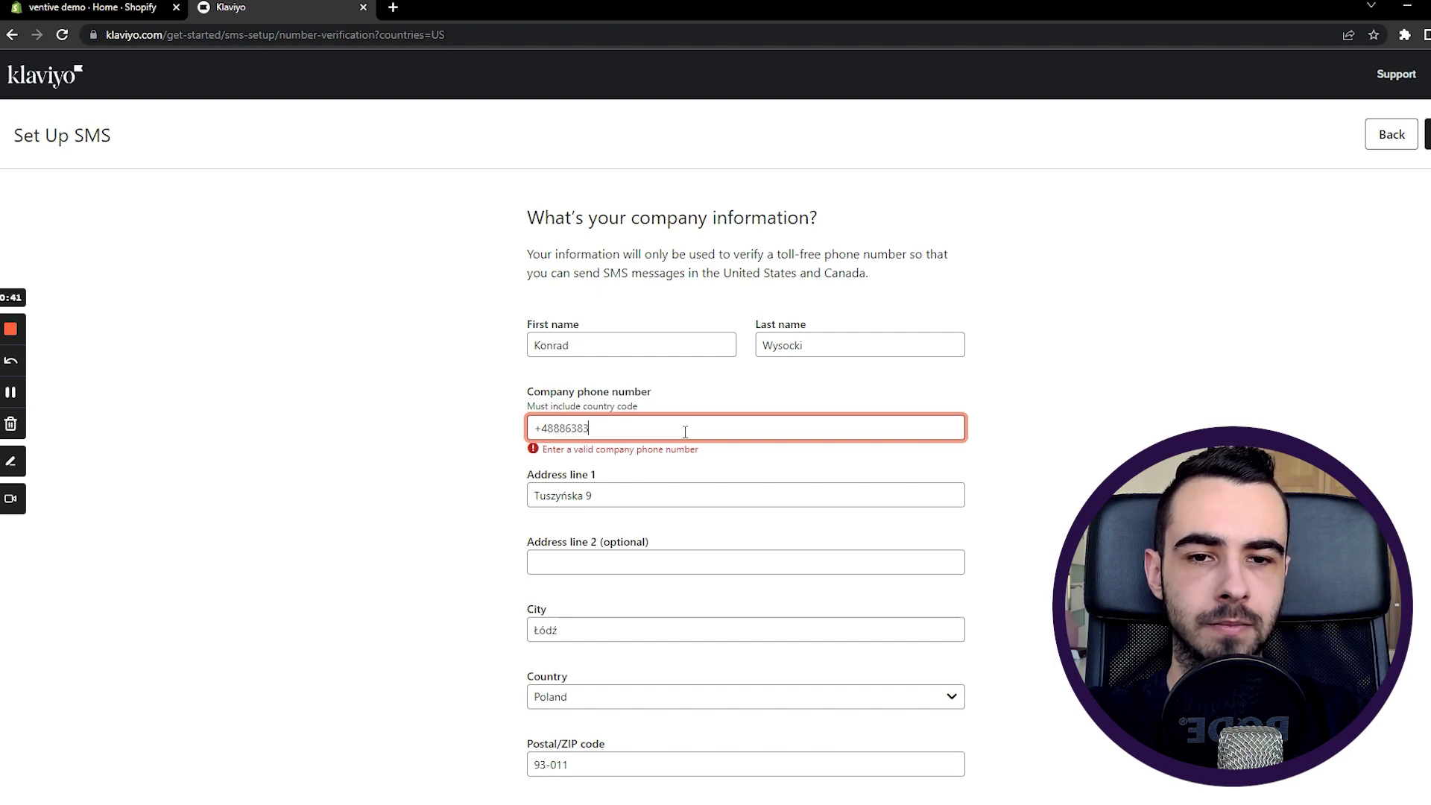
key(Return)
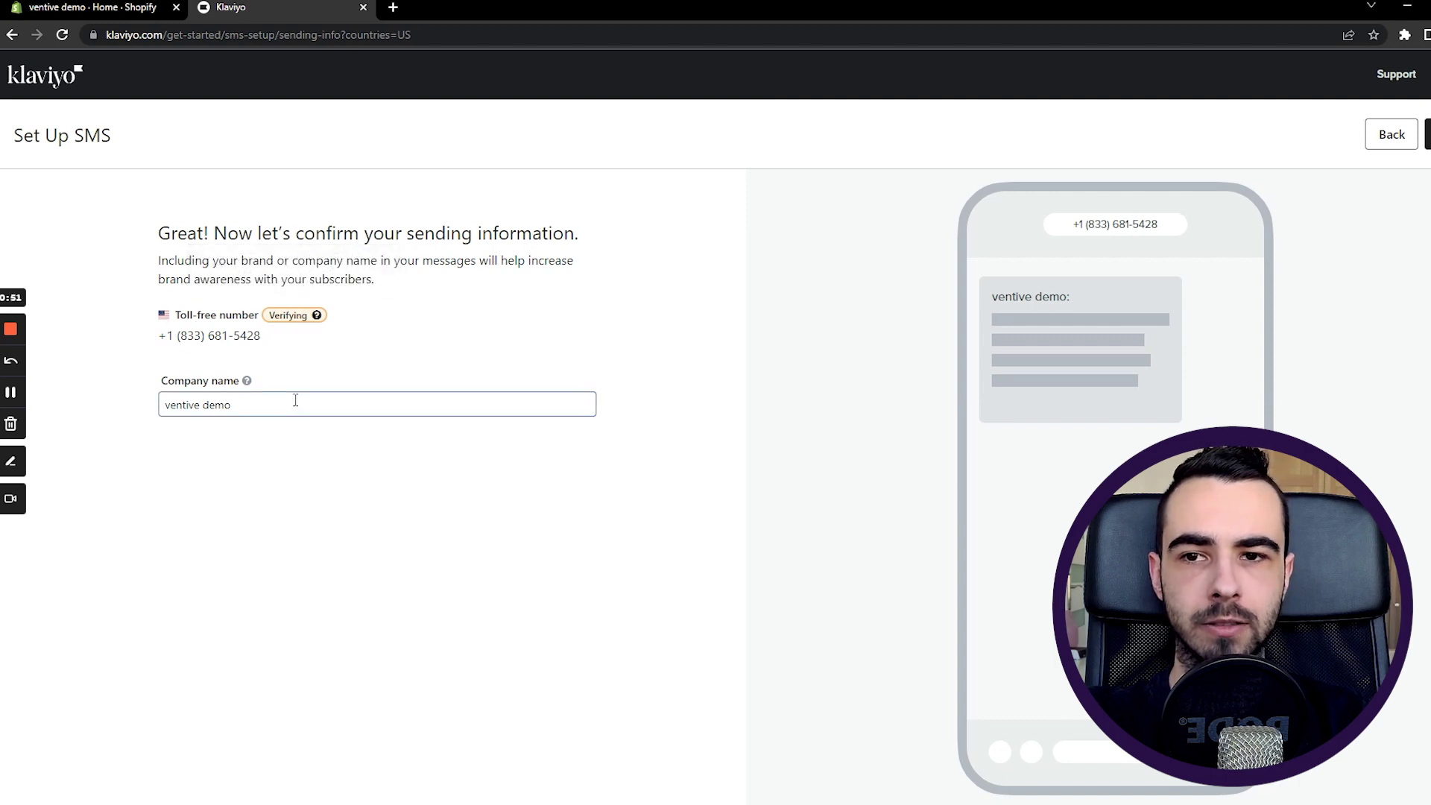
Change the SMS company name to 'BrandName', confirm it, and skip the preview phone number.
click(252, 404)
drag(232, 404, 155, 409)
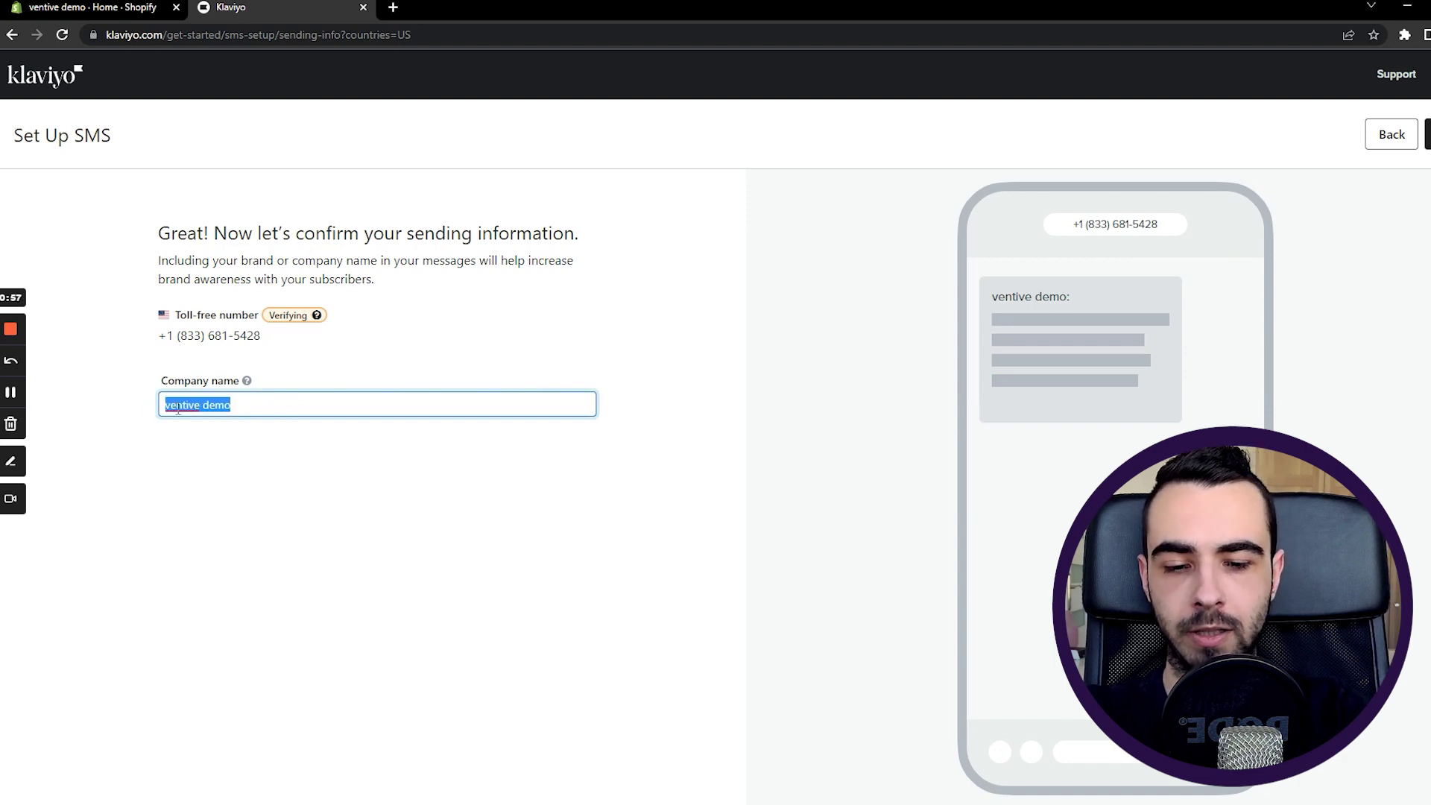
text(Br)
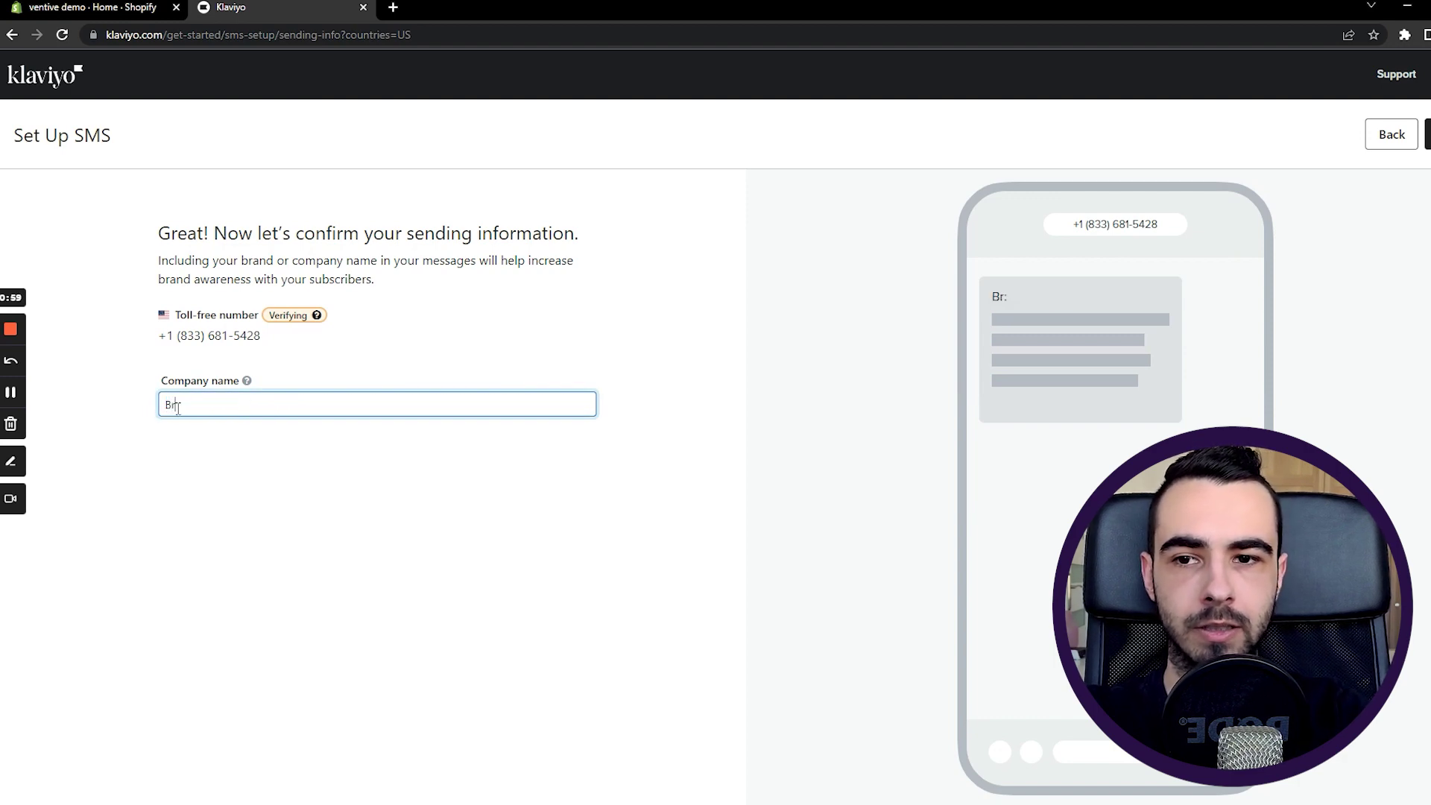
text(andName)
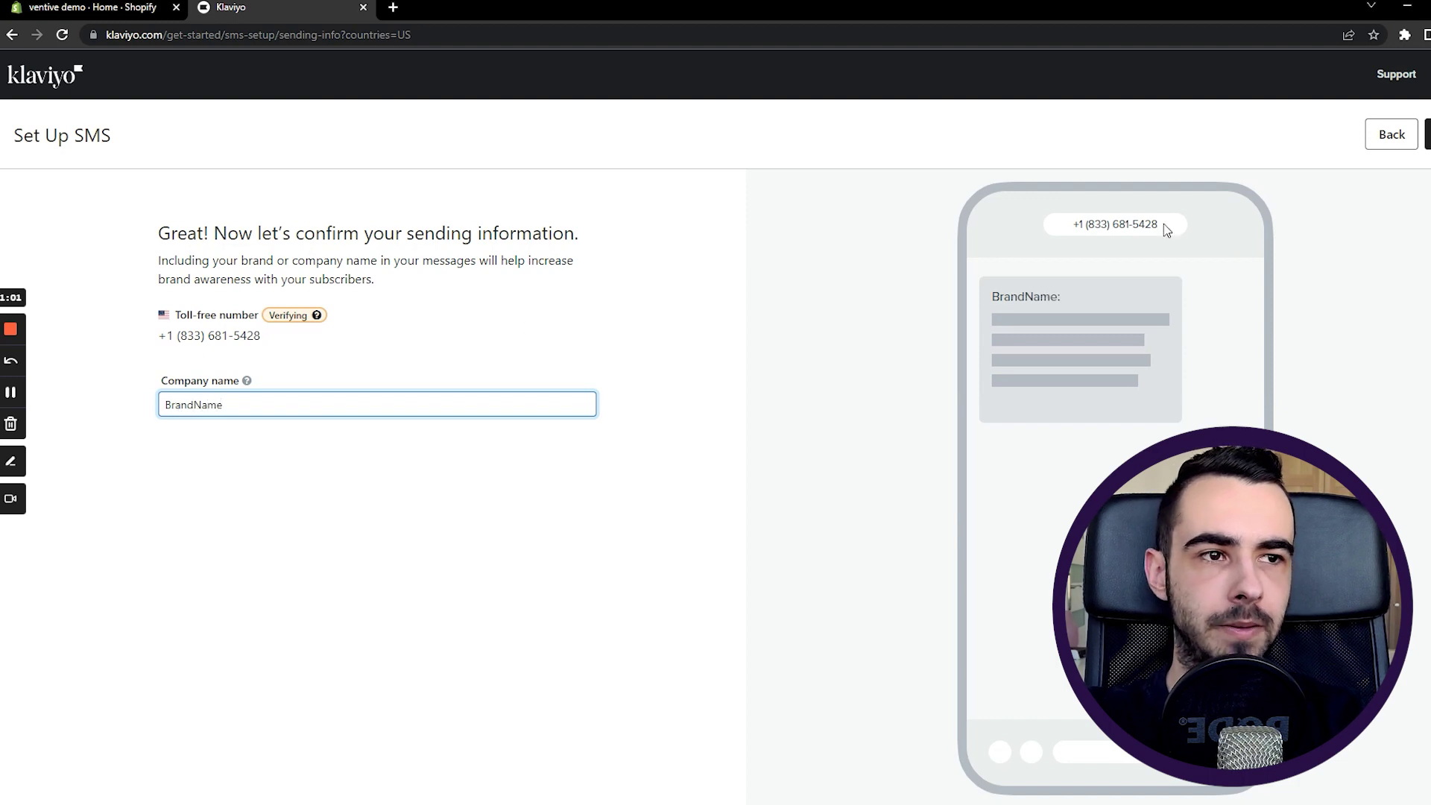
click(1428, 134)
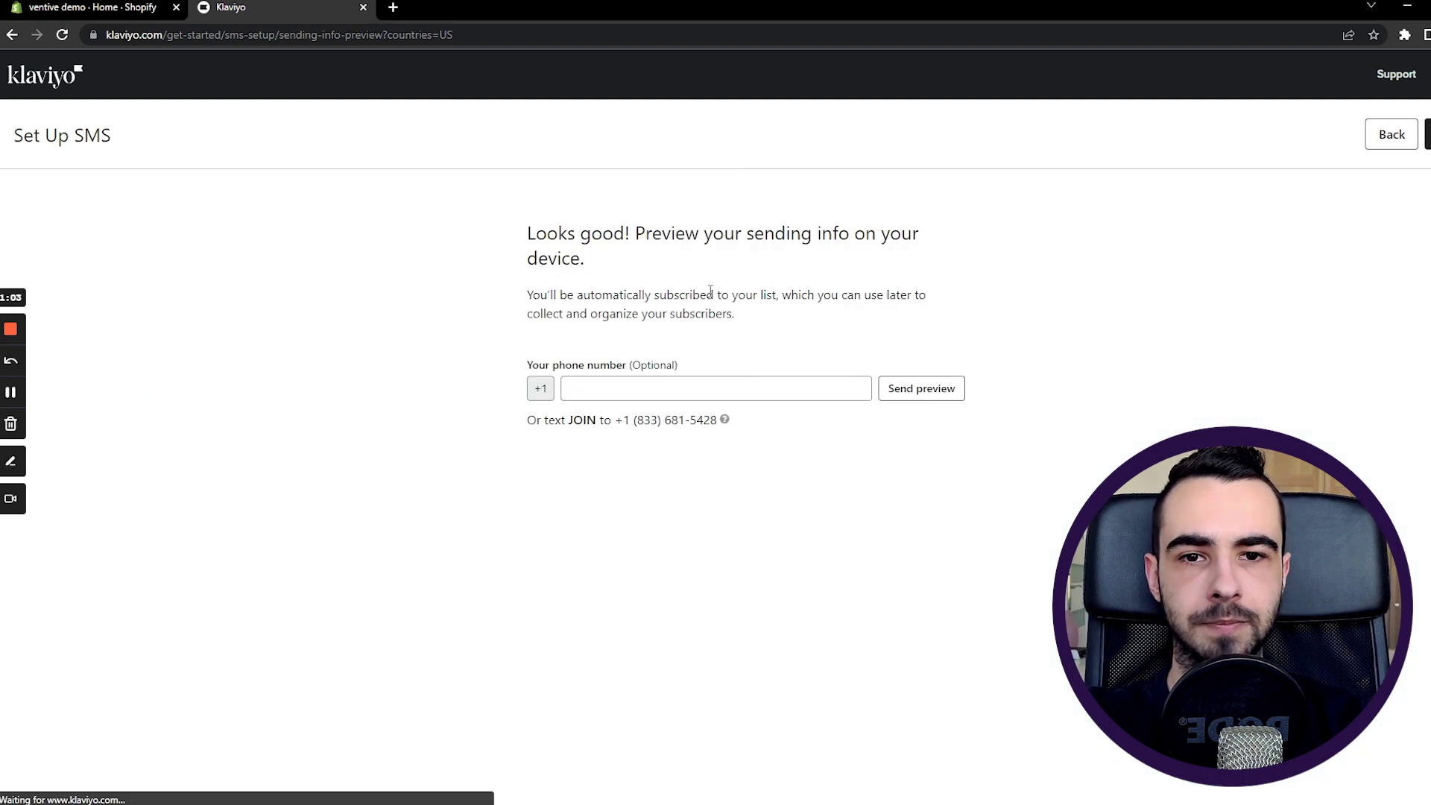
click(609, 390)
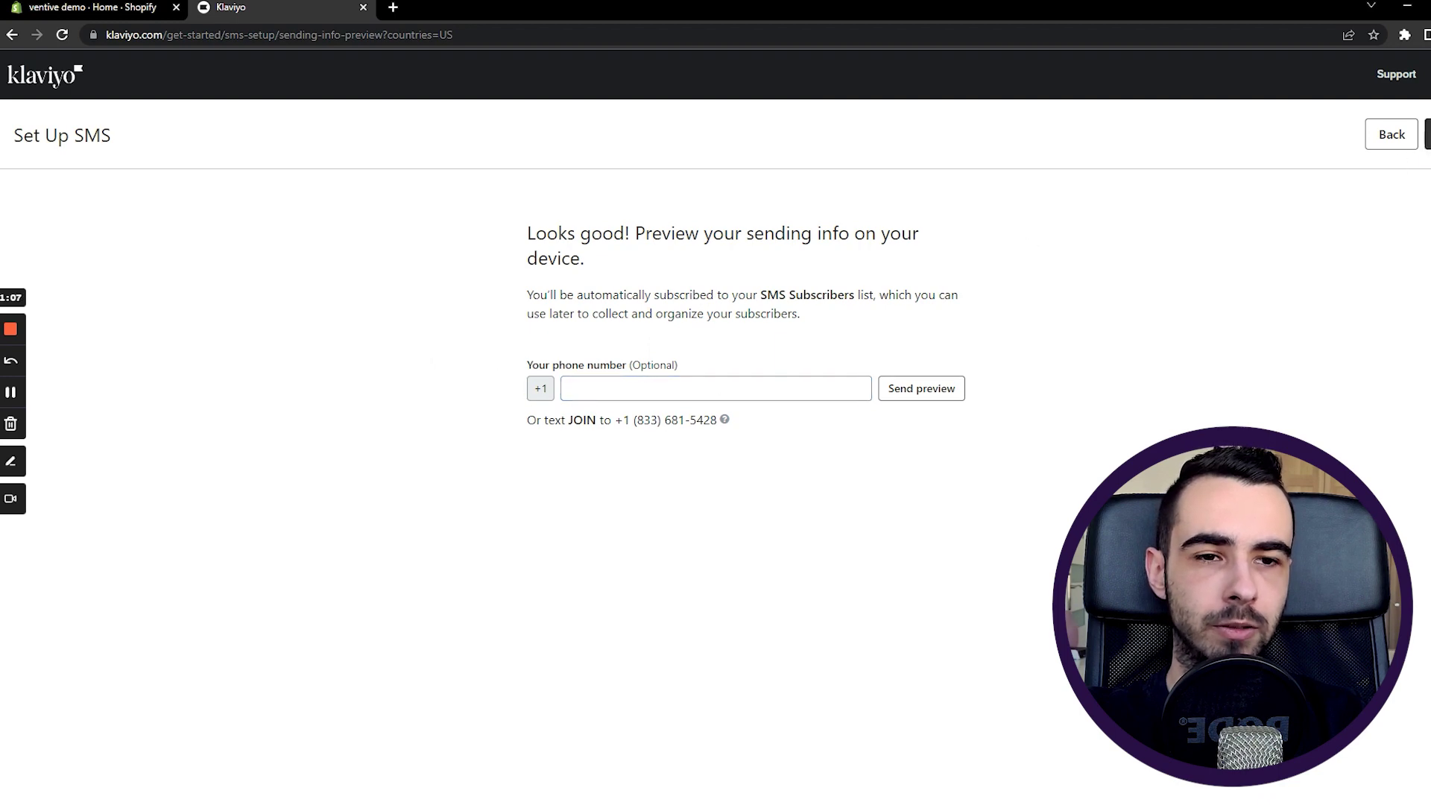
click(1427, 134)
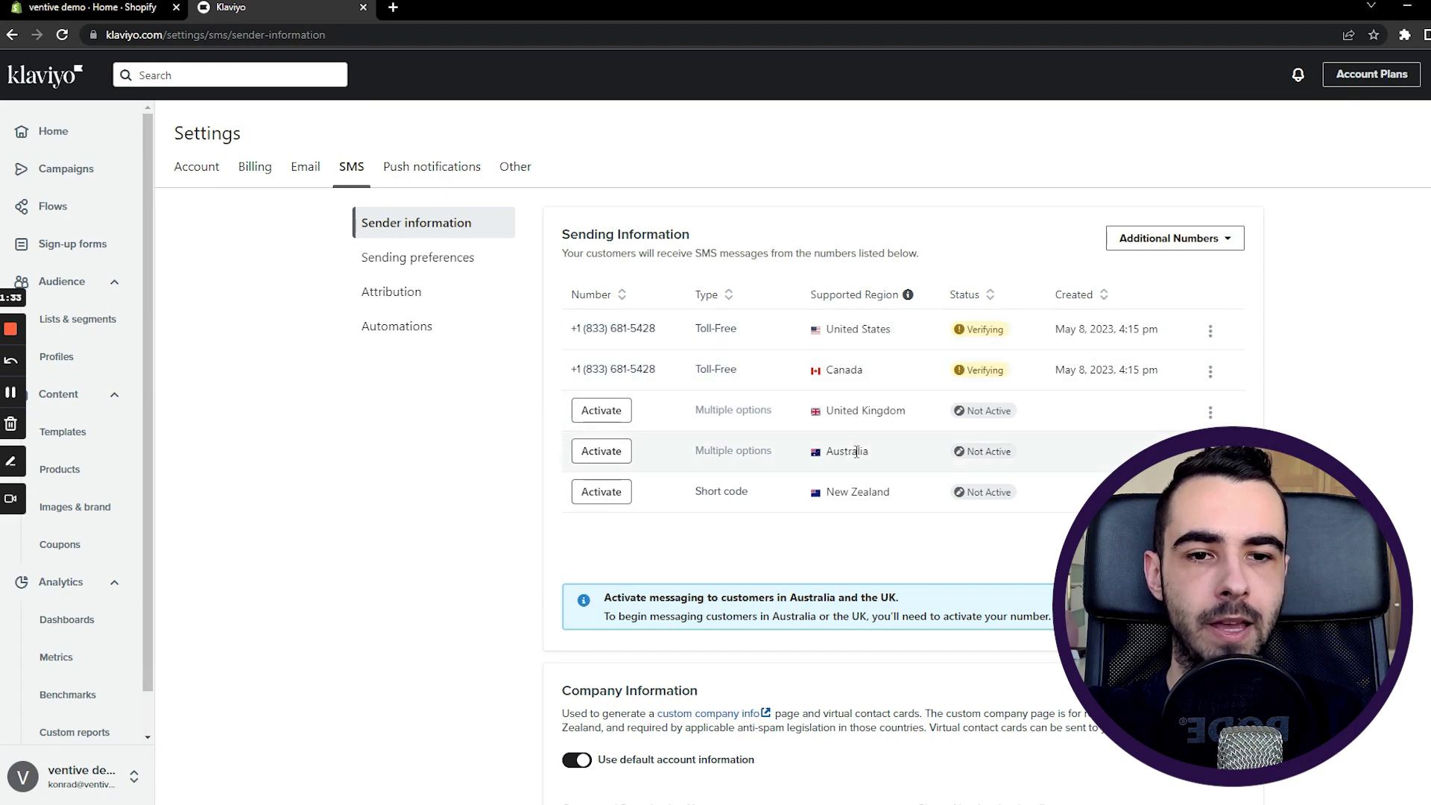
Review the 'BrandName' organizational prefix and opt-out language, then go to Sending preferences.
scroll(731, 536, down, 3)
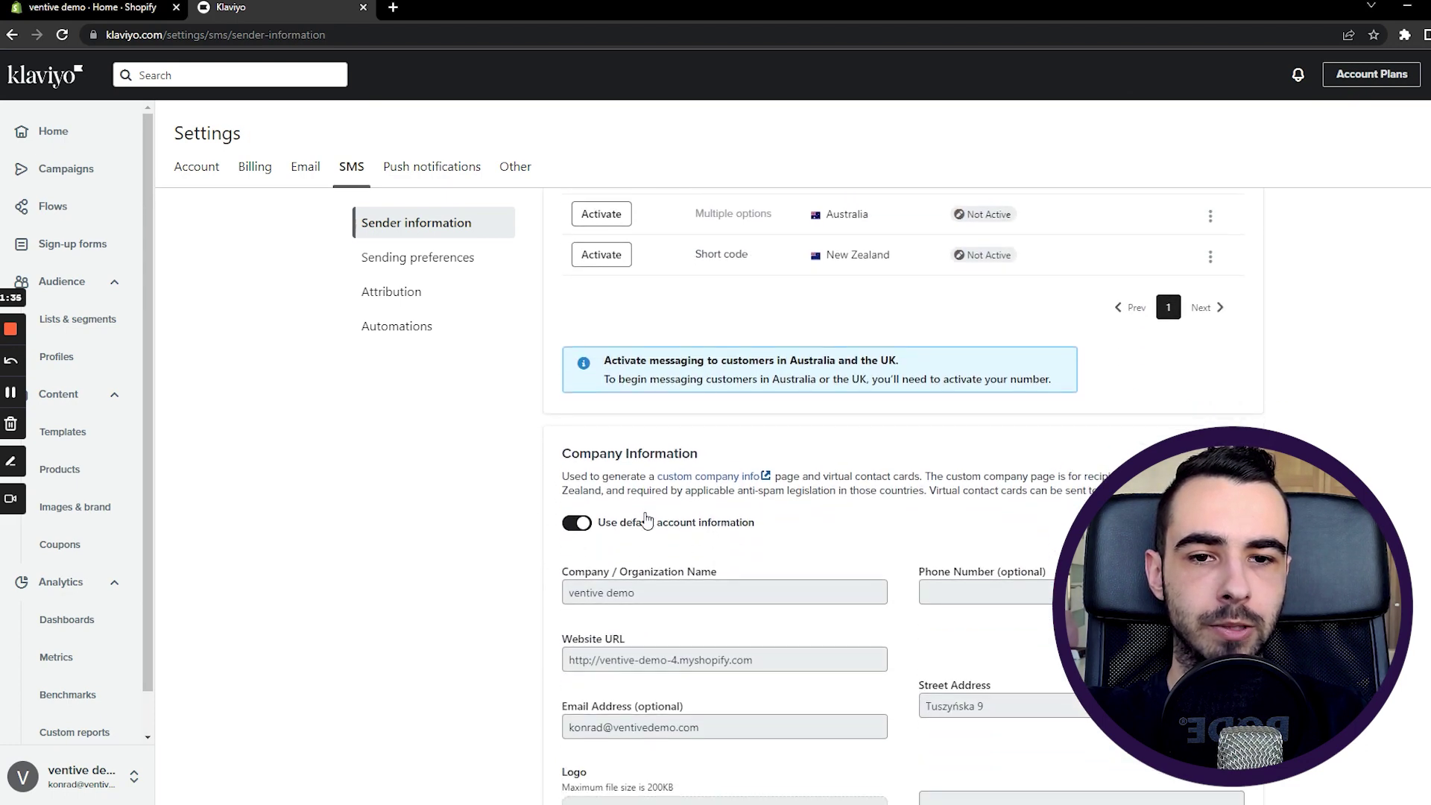
scroll(647, 519, down, 3)
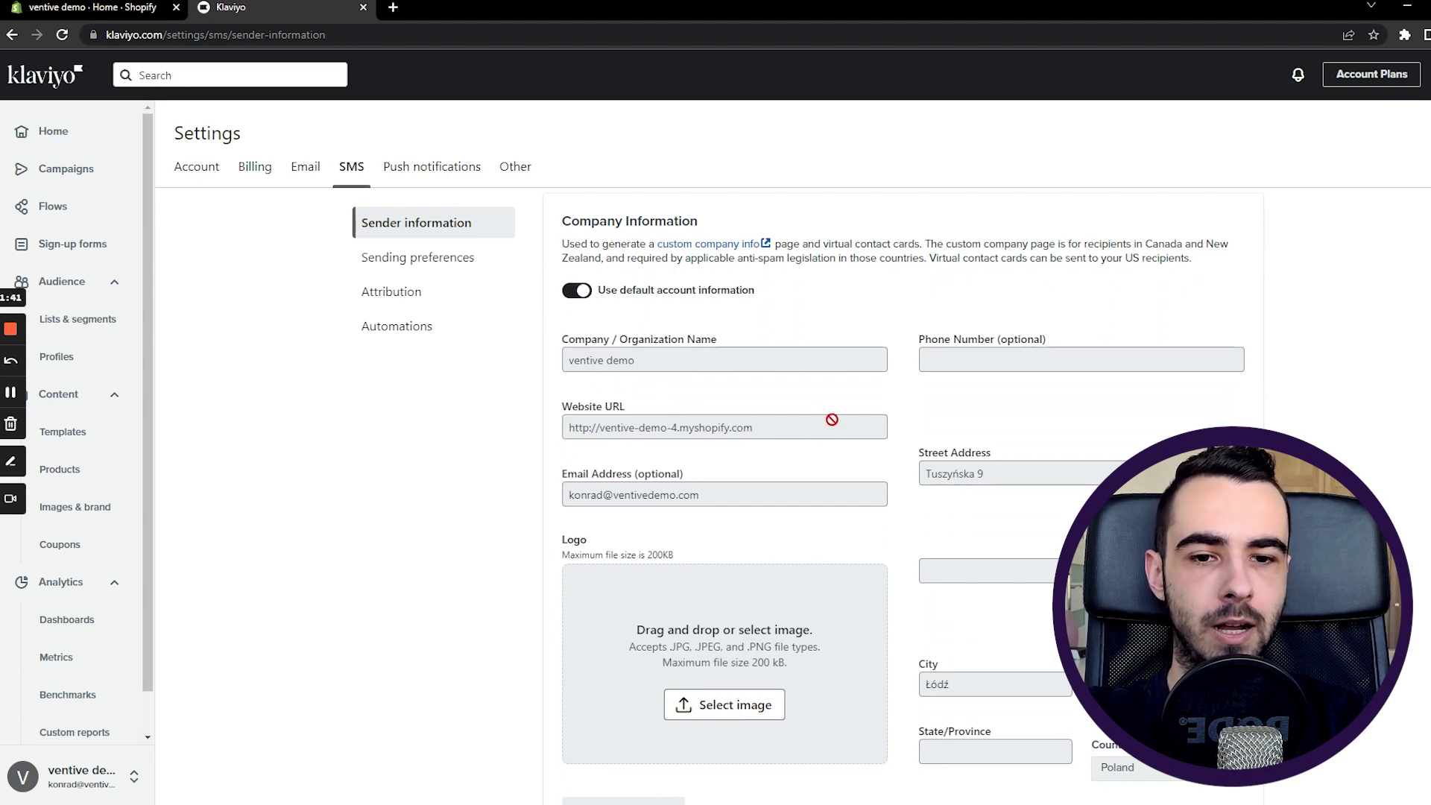
scroll(832, 419, down, 3)
scroll(688, 408, down, 1)
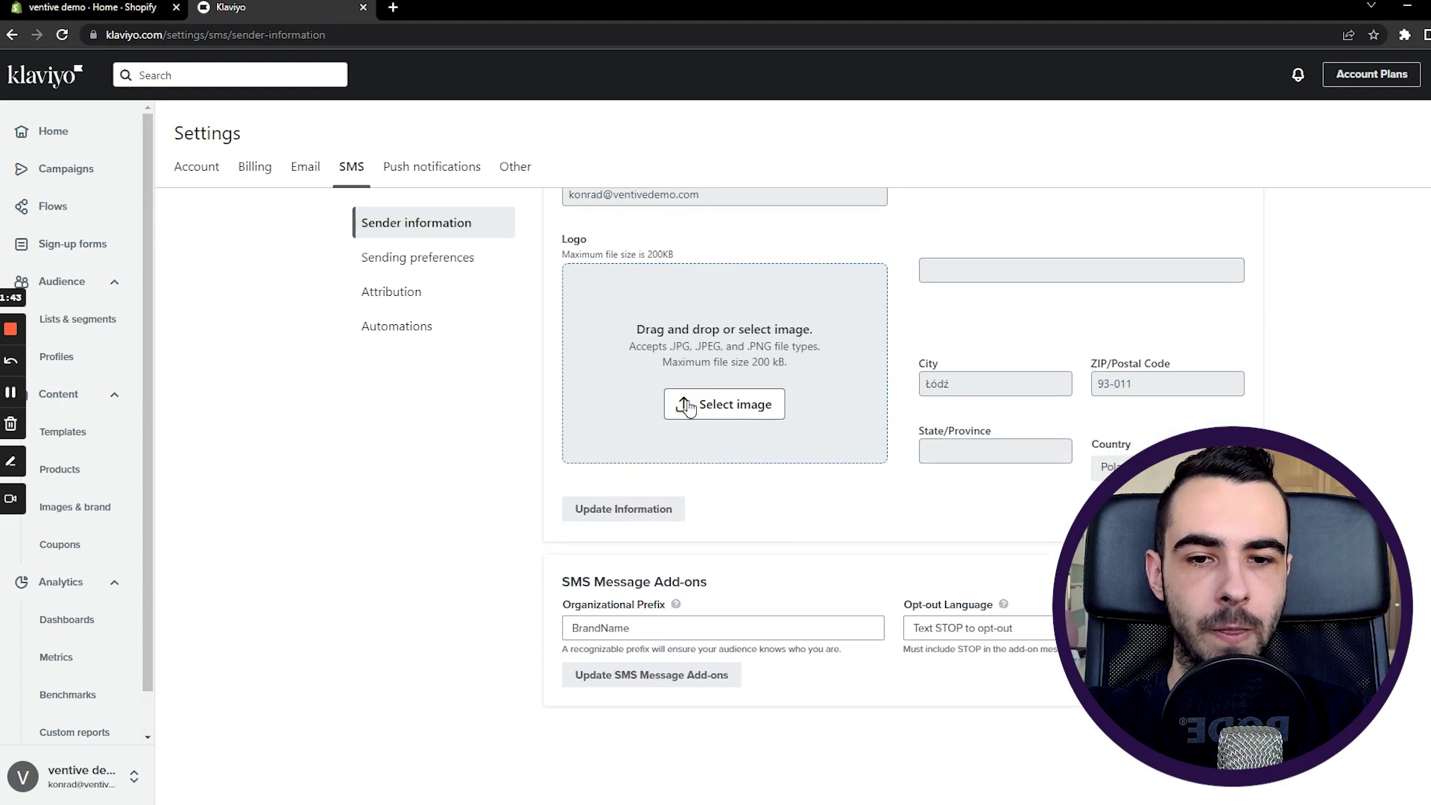
drag(647, 610, 519, 612)
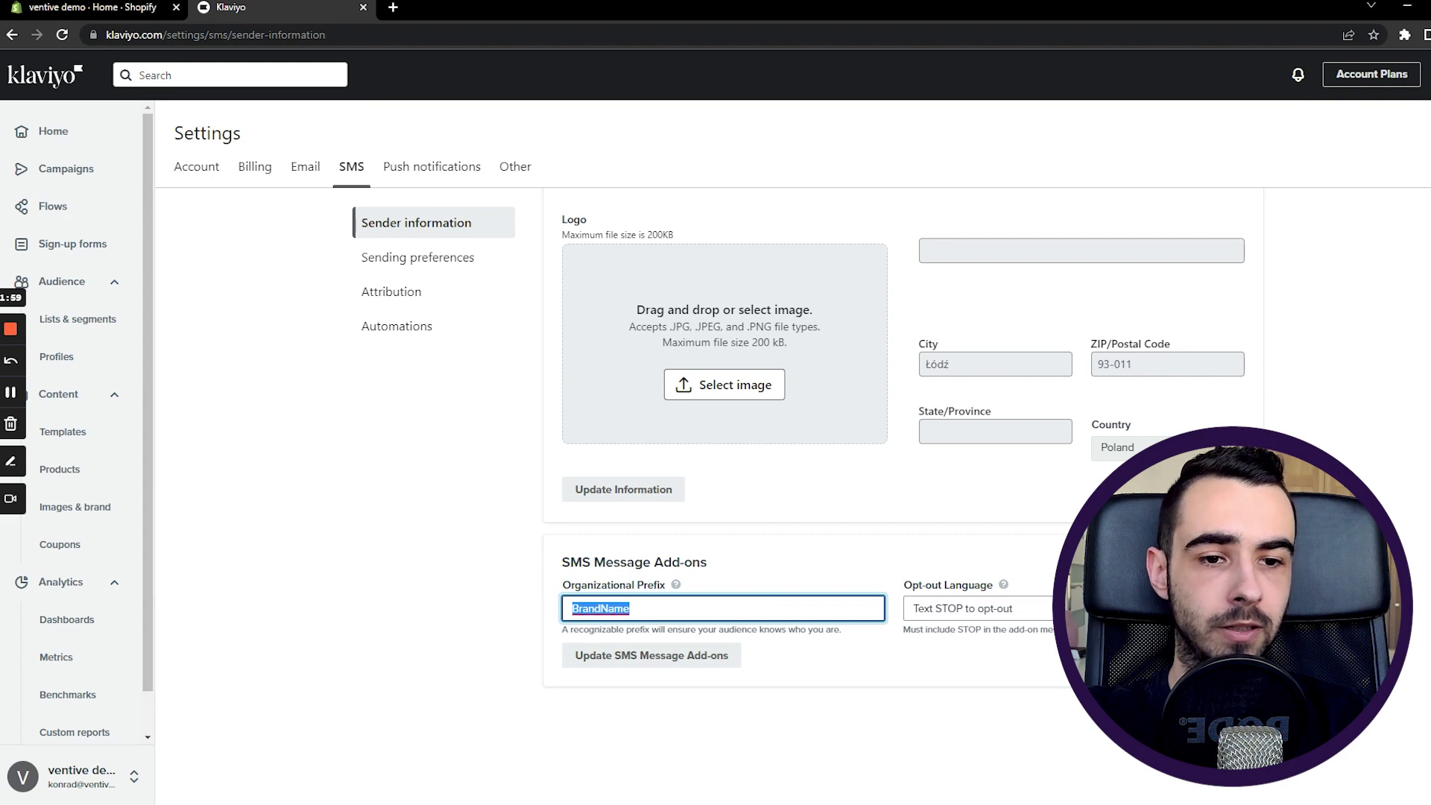
click(944, 608)
mouse_move(1005, 593)
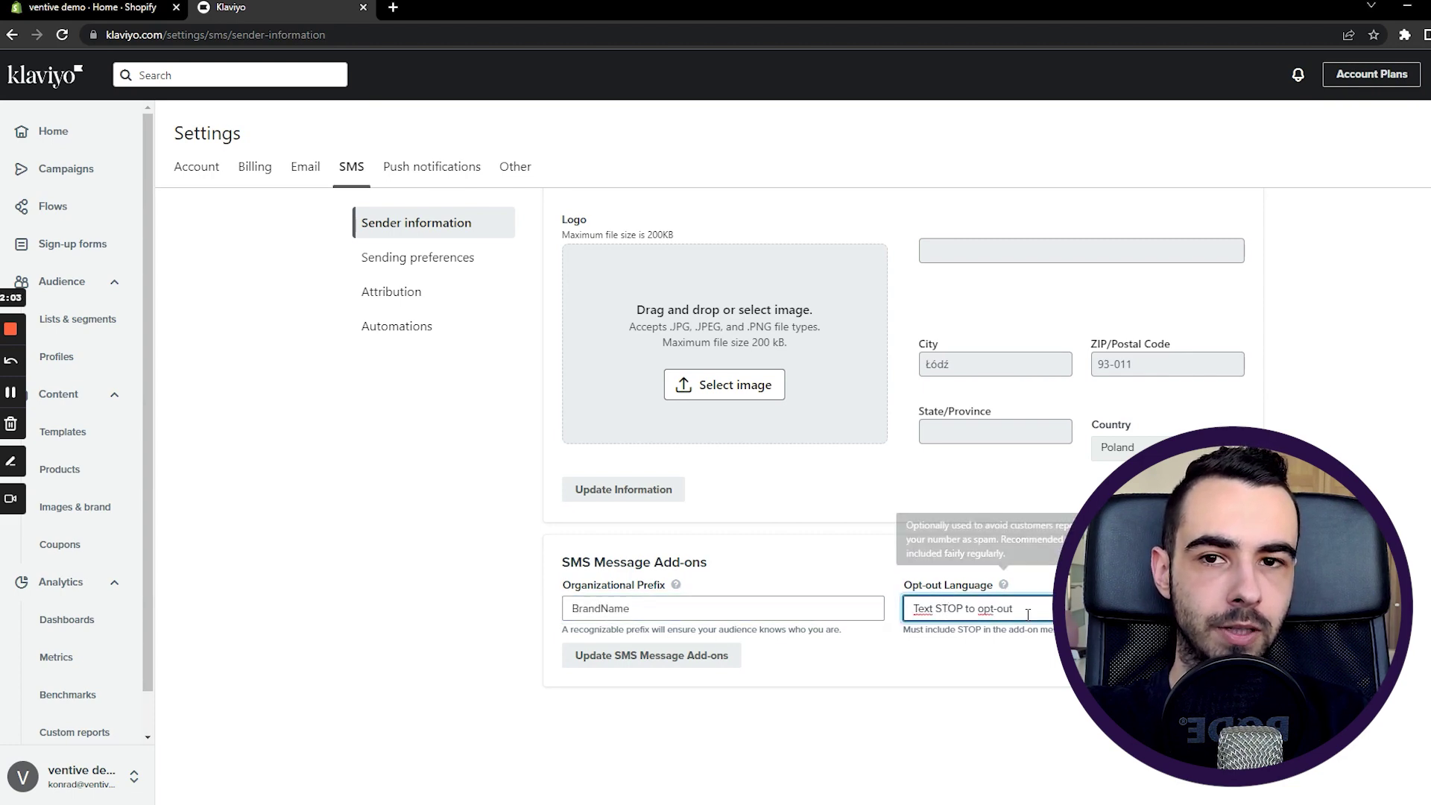
click(403, 259)
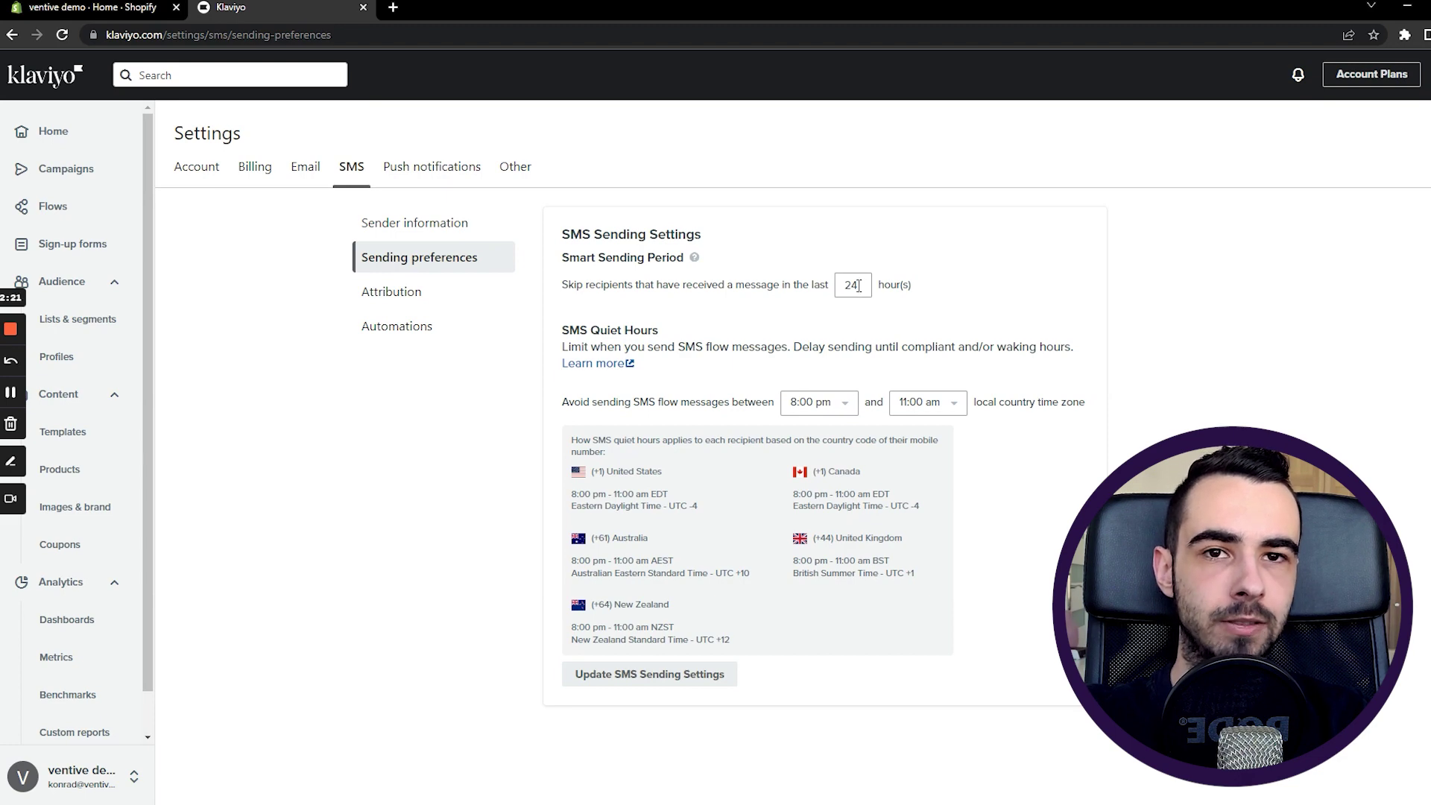
Try a 16-hour Smart Sending Period, revert it to 24, then view Attribution settings.
double_click(858, 285)
text(16)
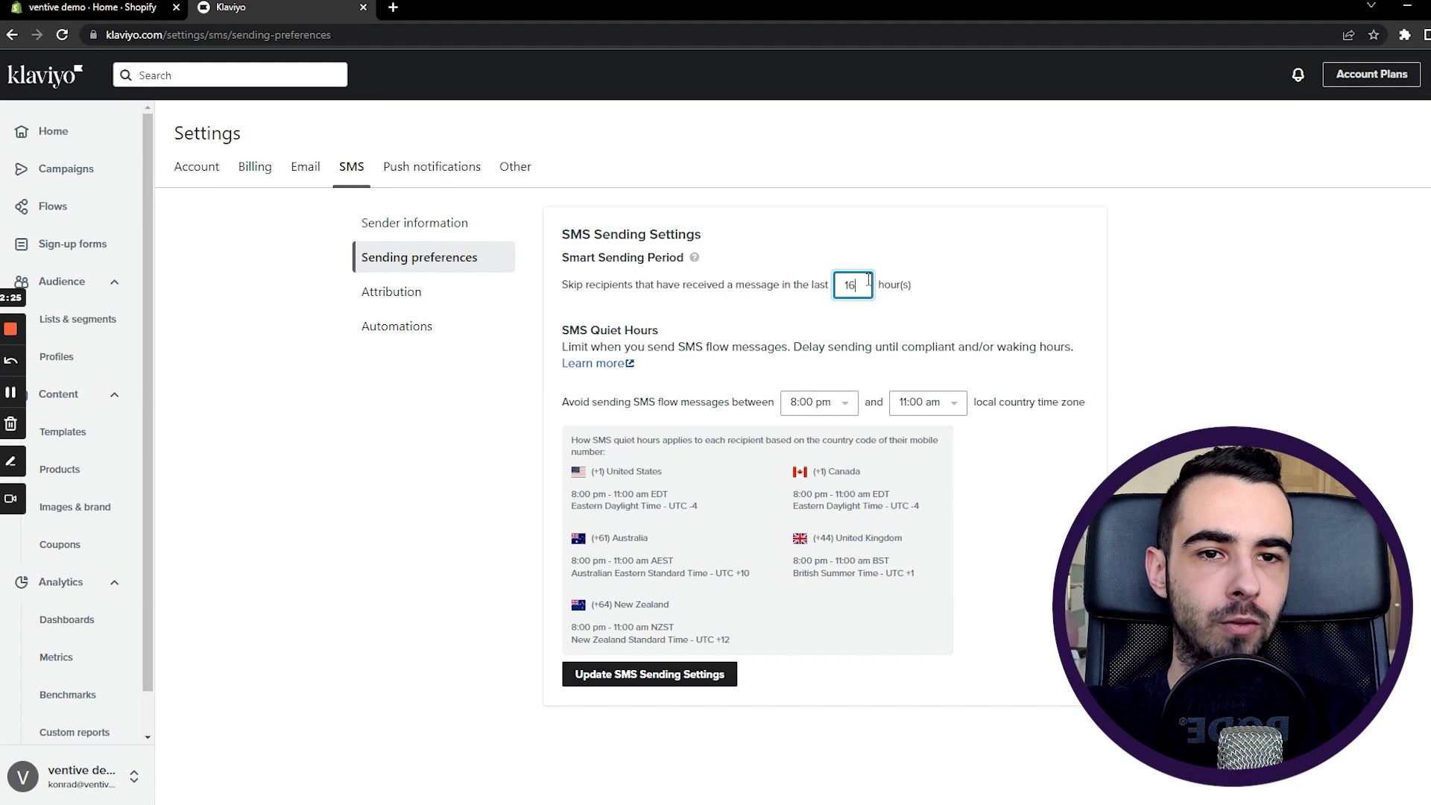
key(ctrl+z)
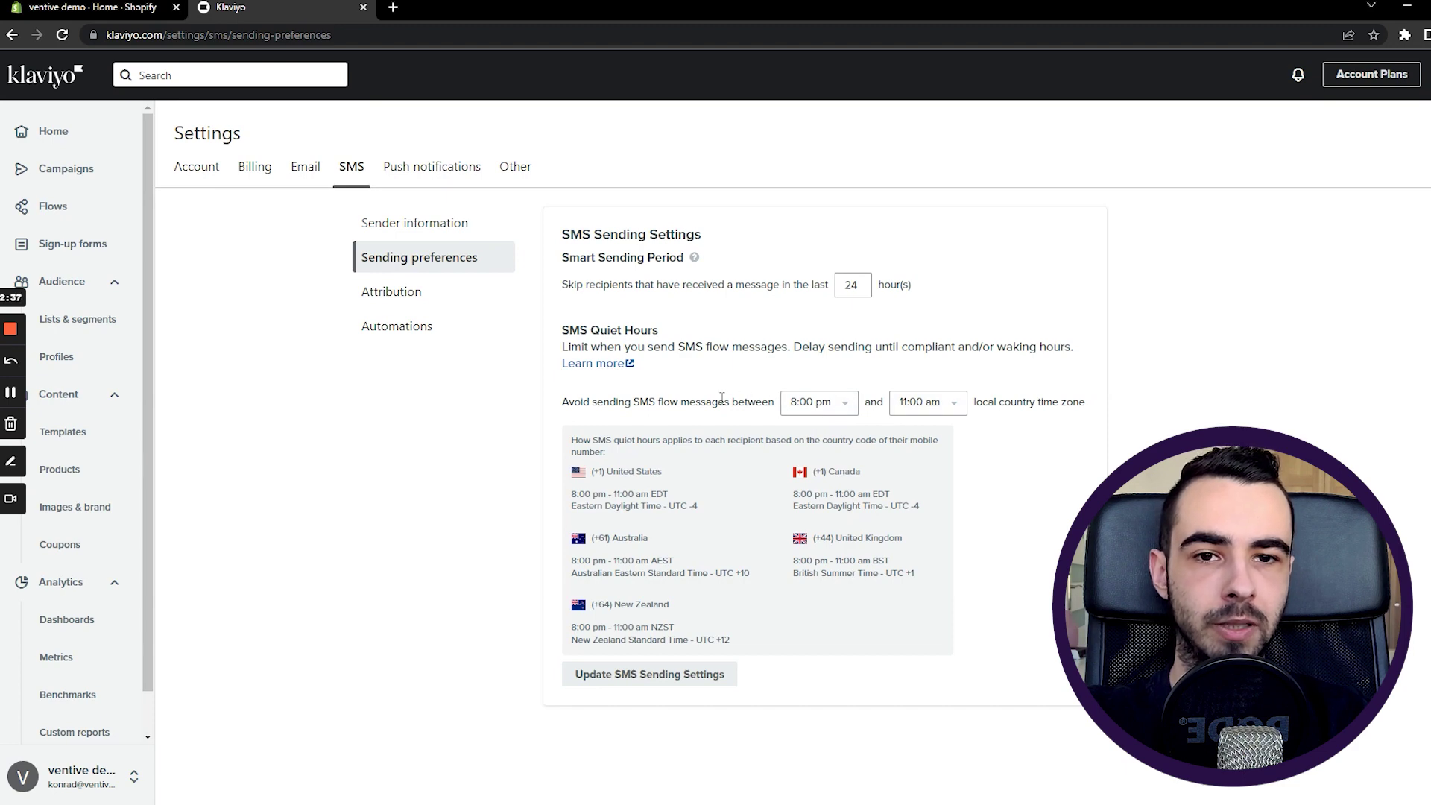
click(454, 287)
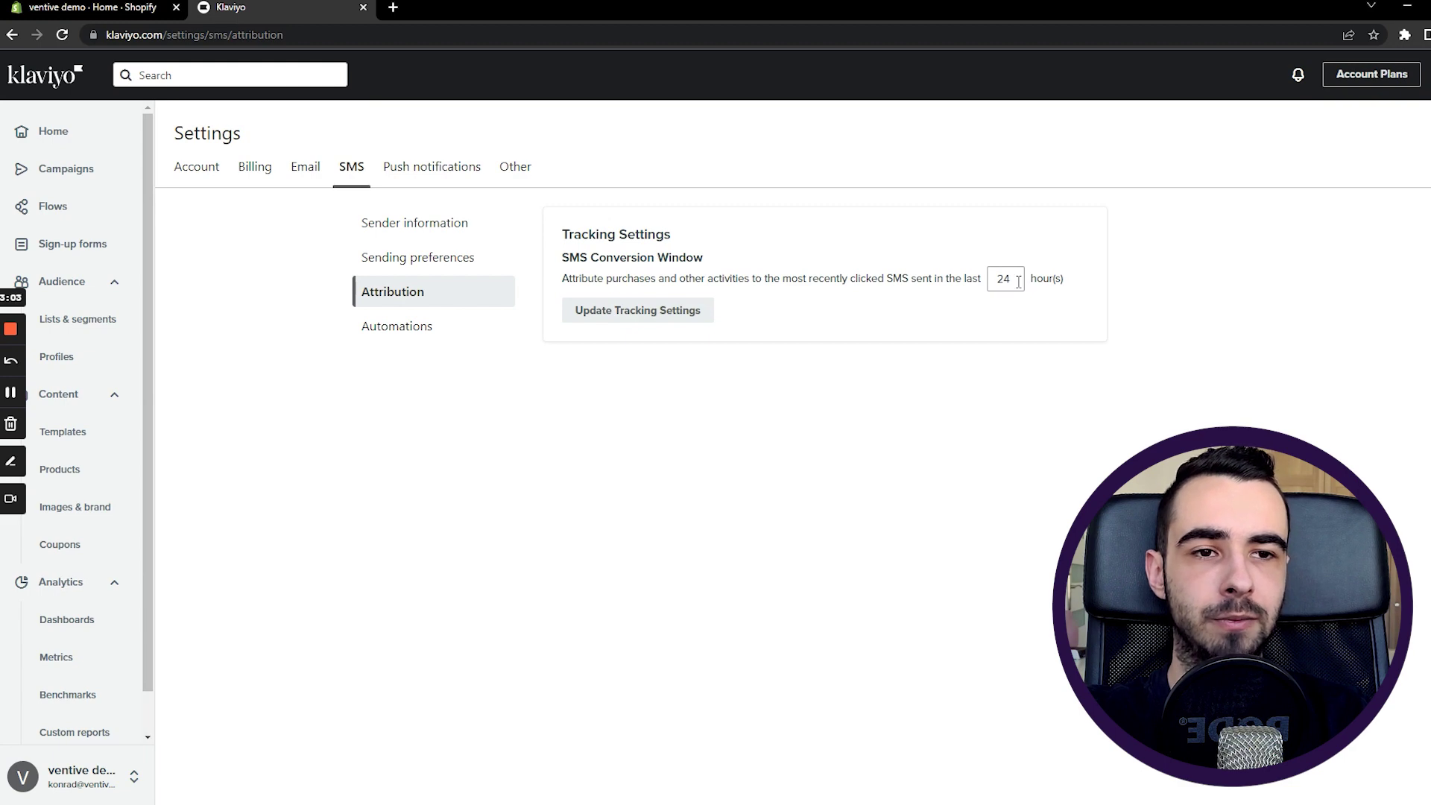
Browse the SMS Automations keyword and quick-response settings, then return to Sender information.
click(427, 335)
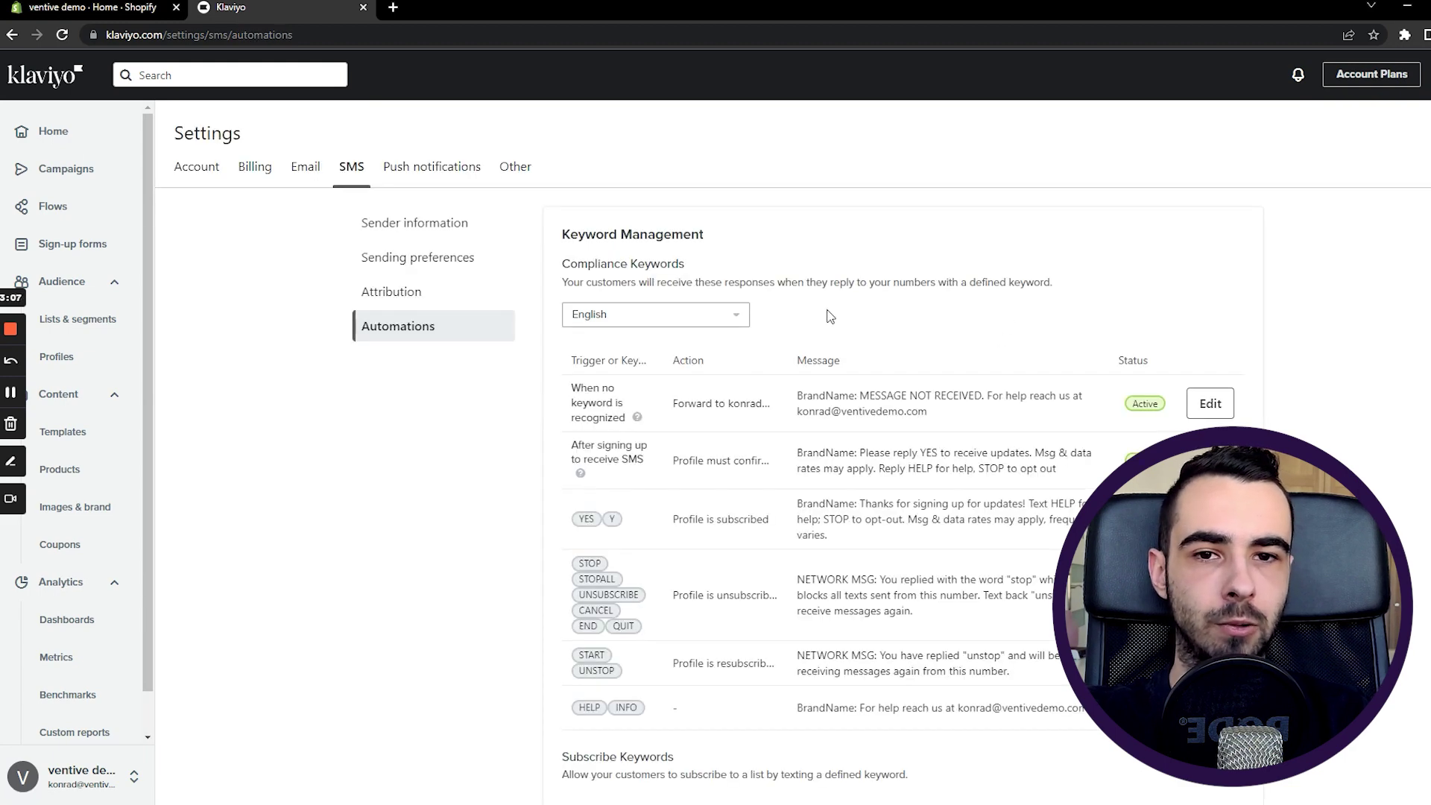
scroll(878, 457, down, 3)
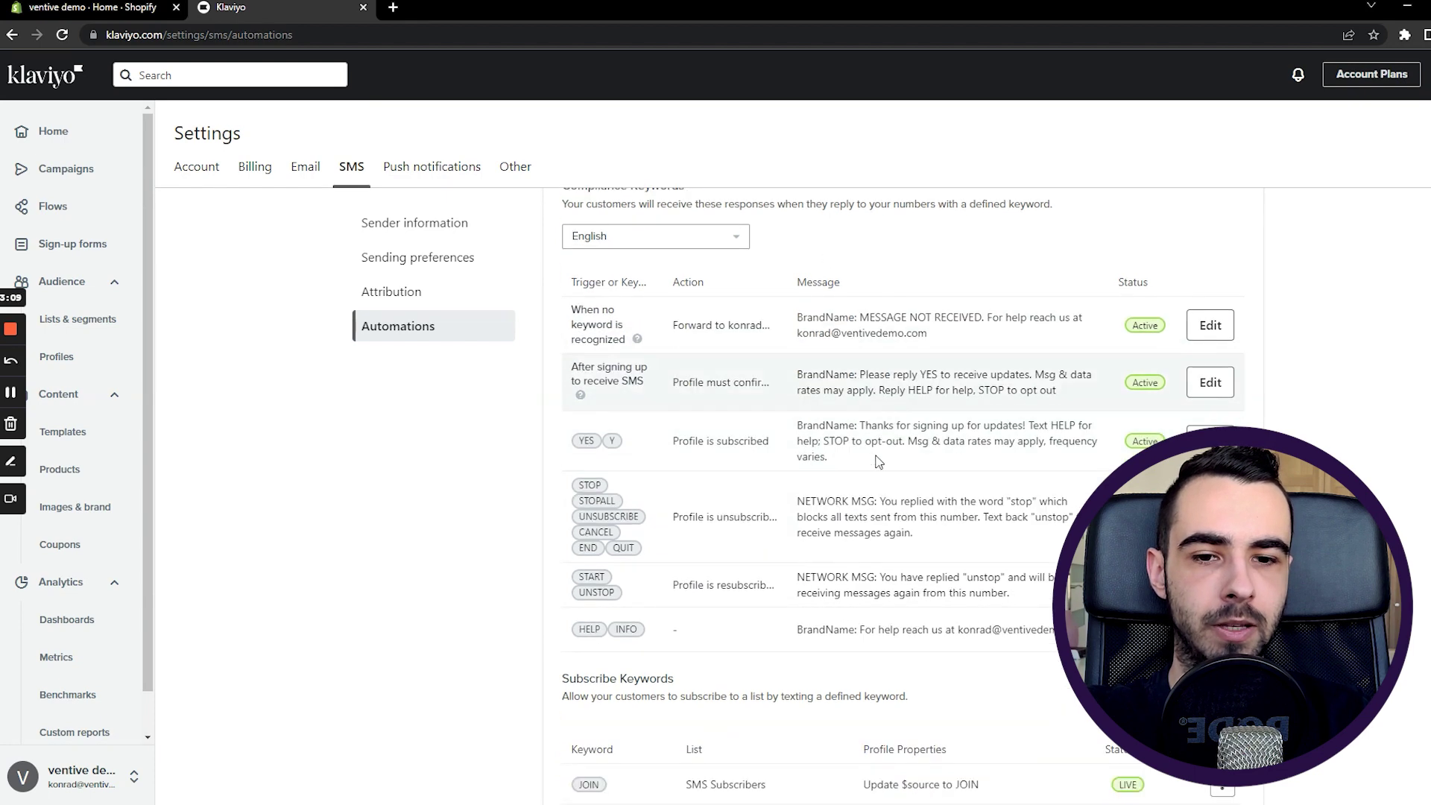
scroll(878, 457, down, 10)
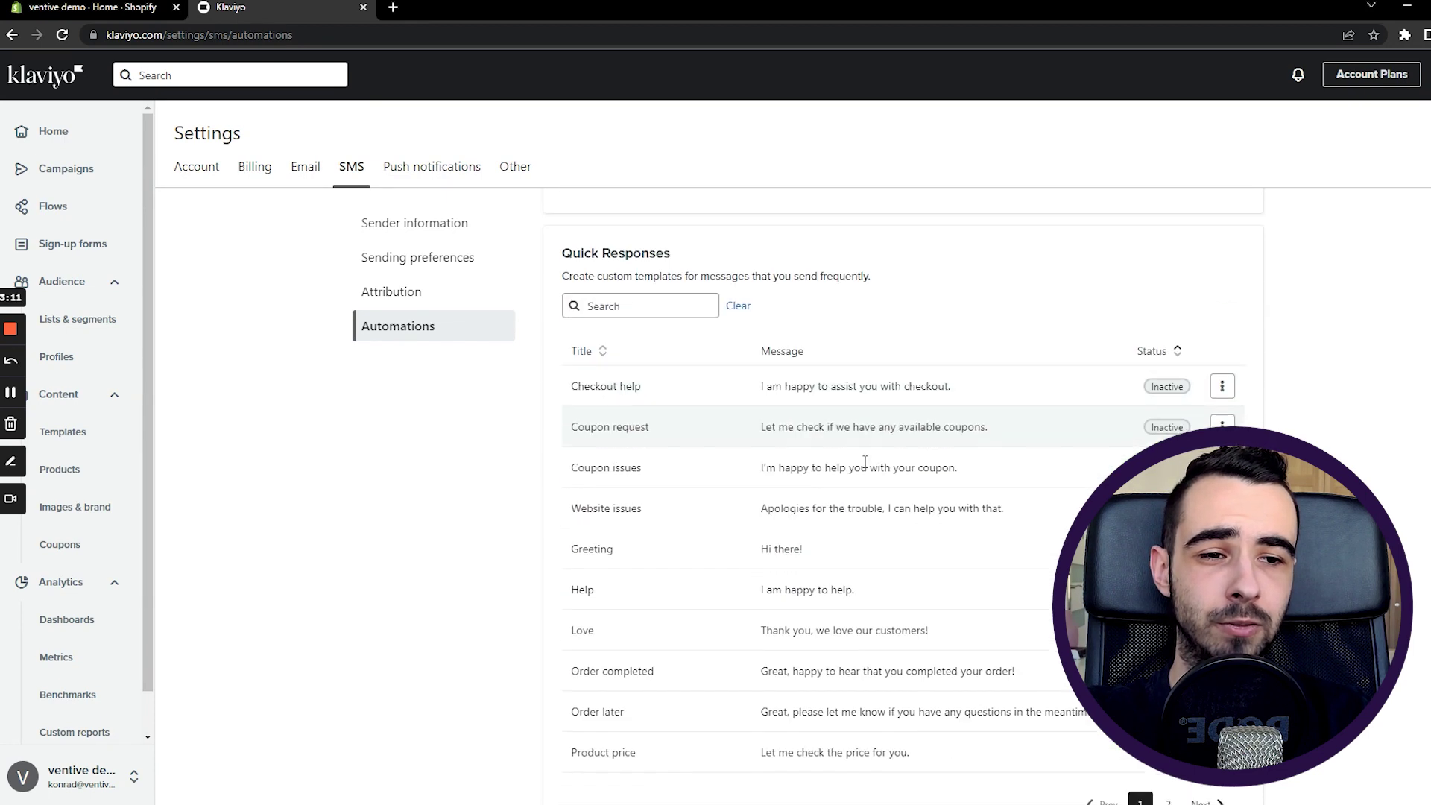
scroll(865, 459, down, 7)
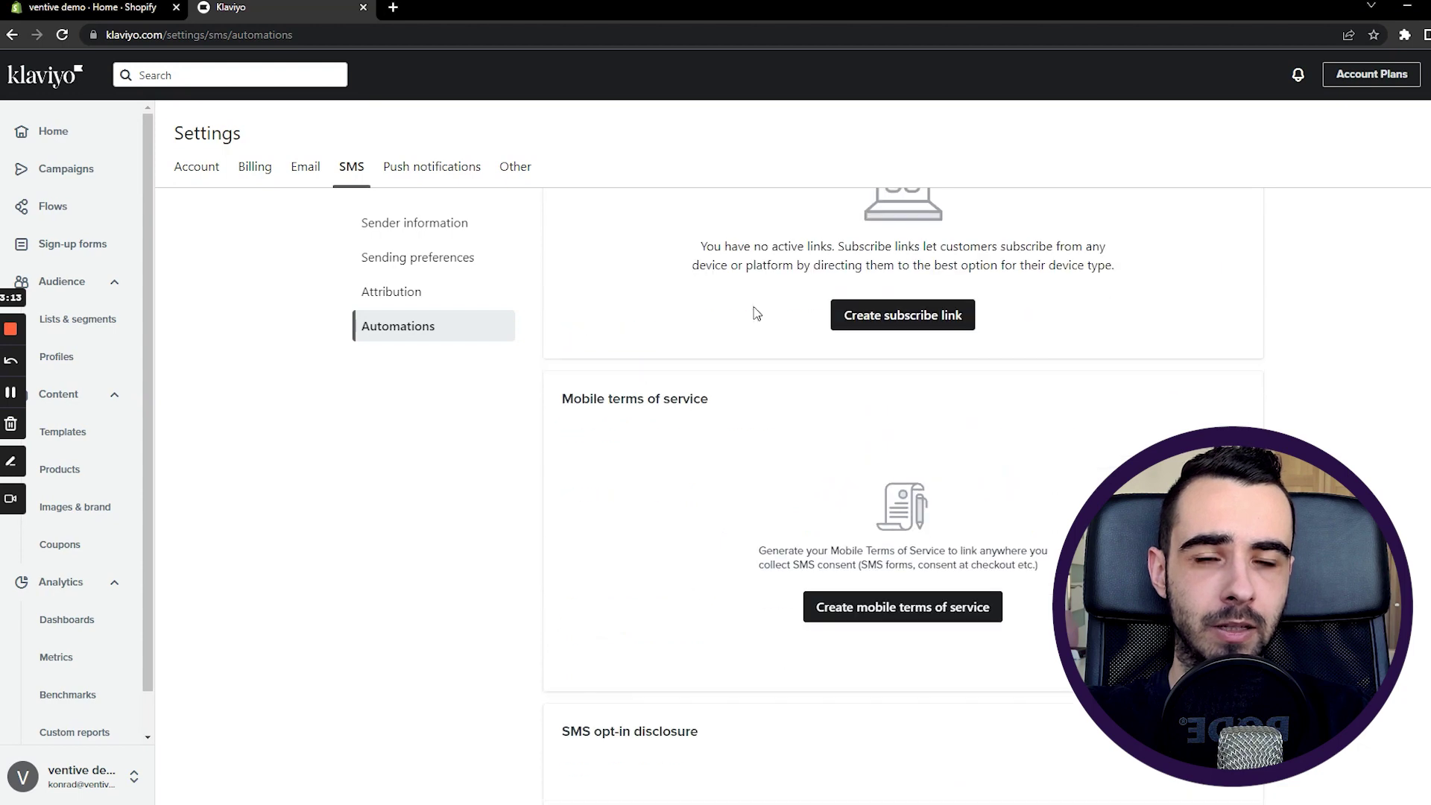
scroll(868, 432, down, 3)
scroll(857, 491, up, 12)
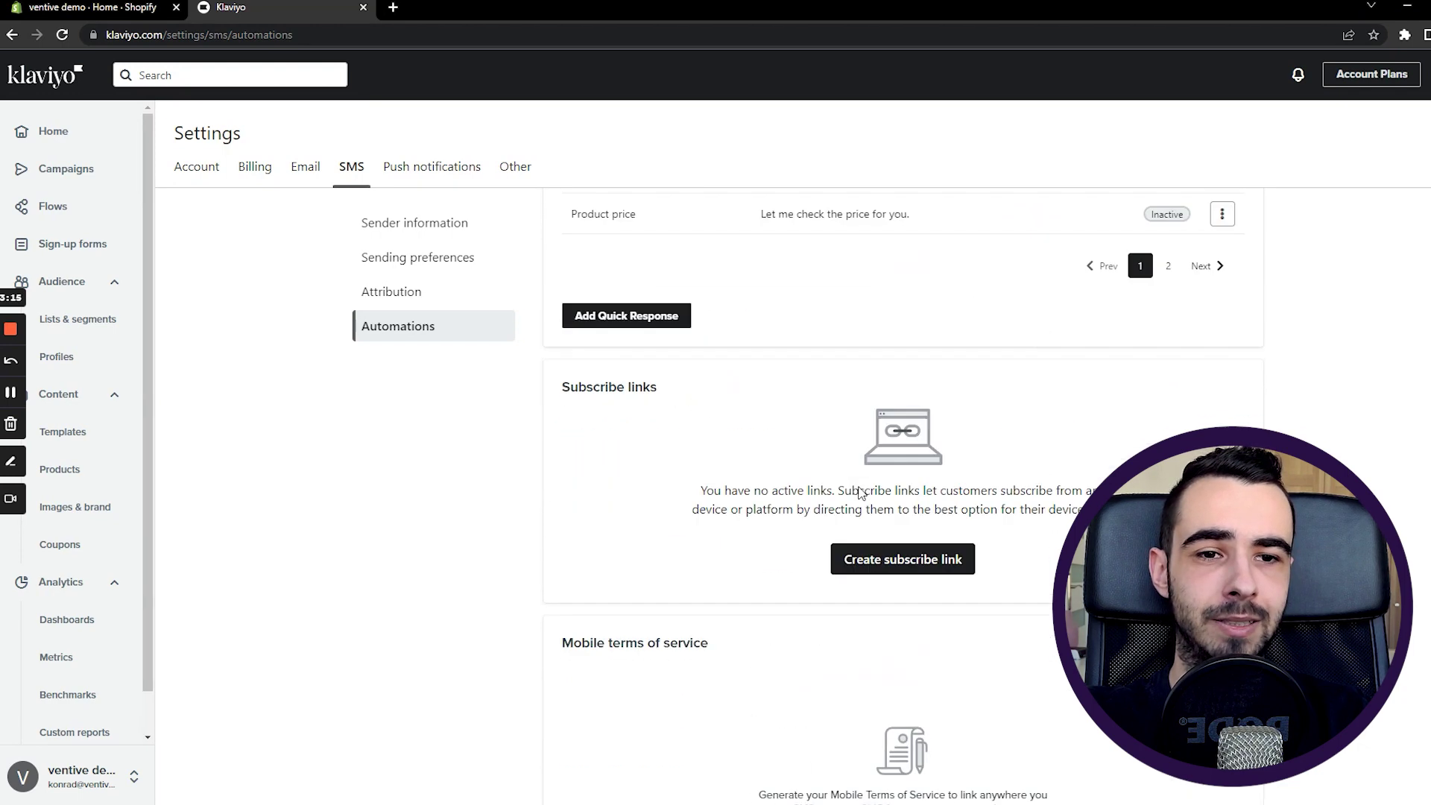
scroll(859, 488, up, 10)
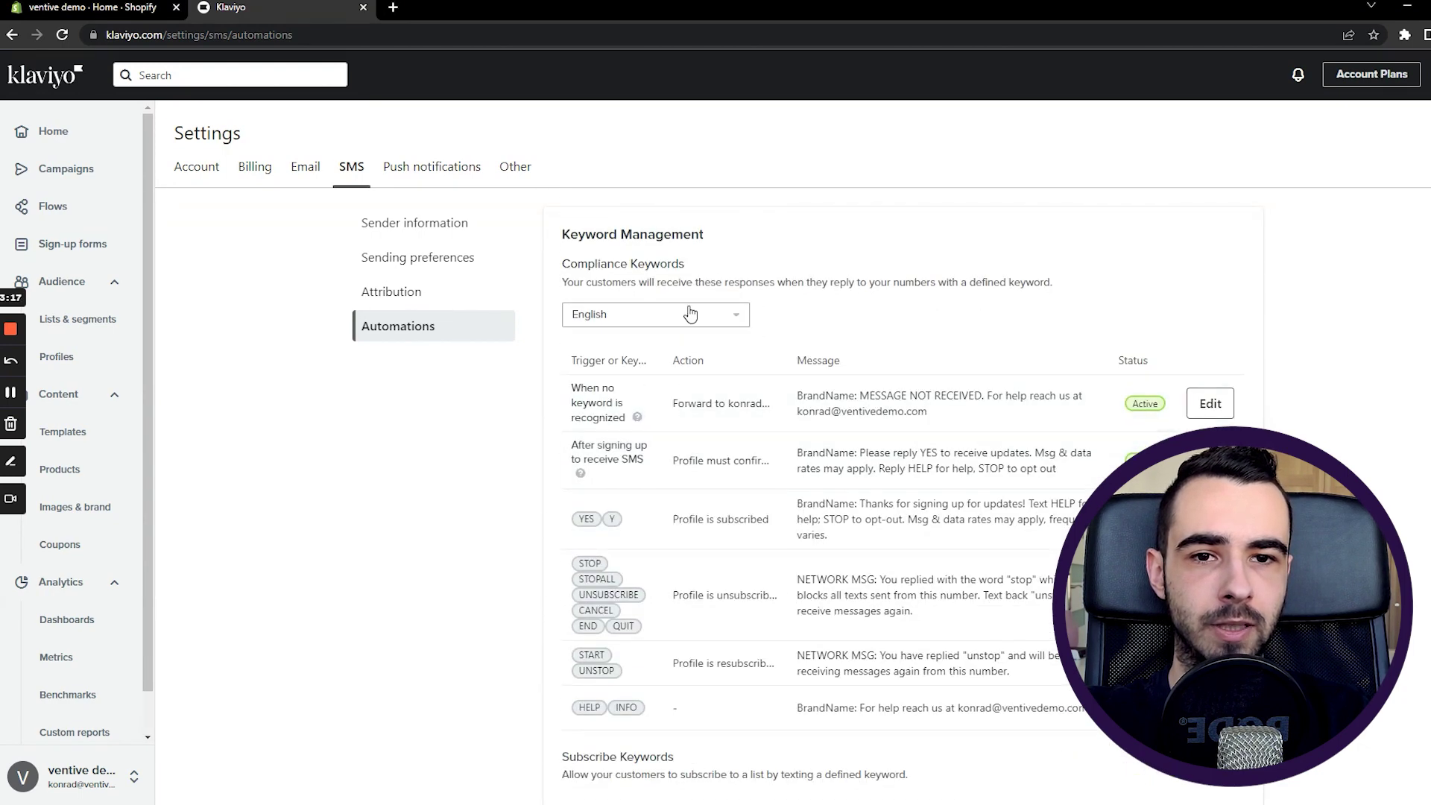
click(443, 233)
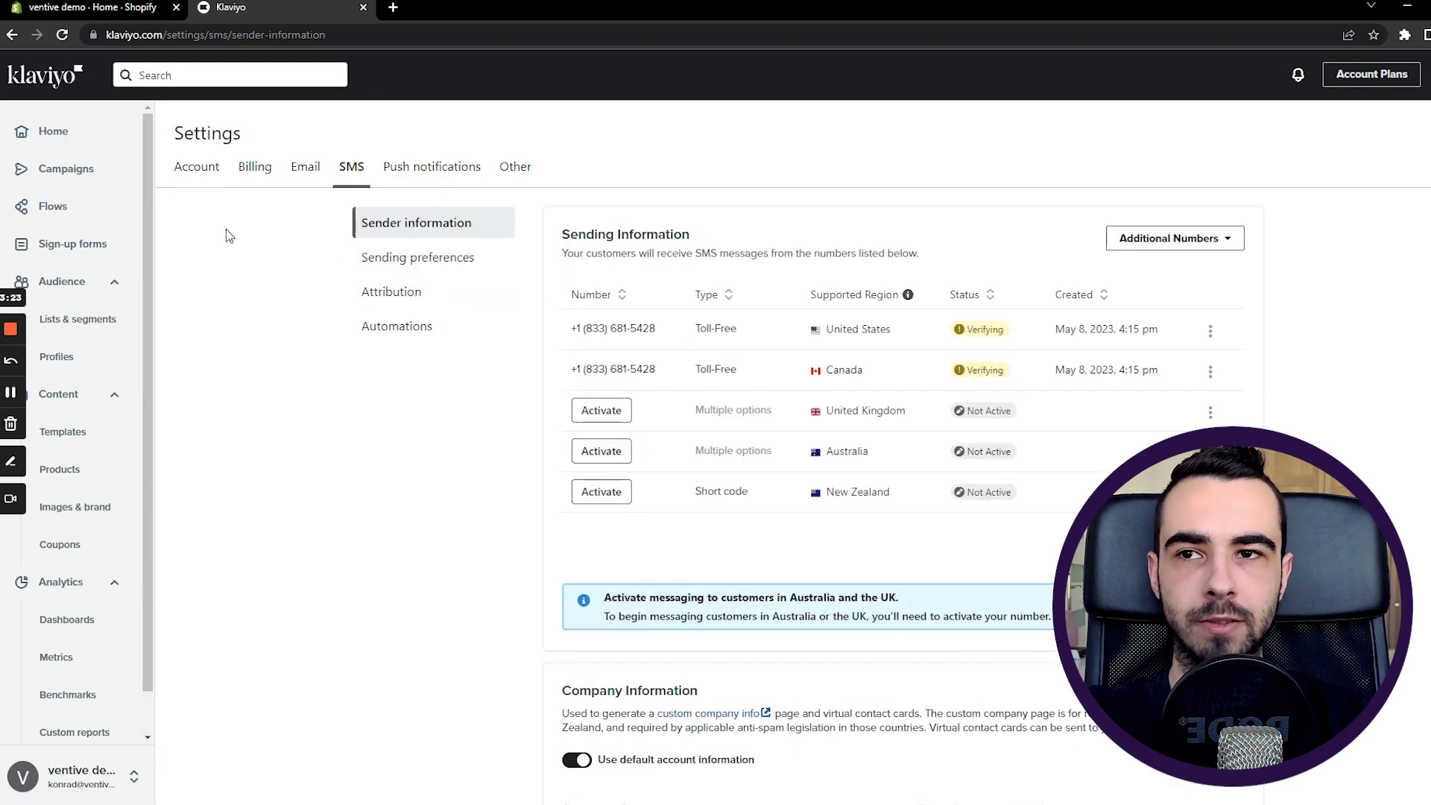
Go to the Shopify admin's Checkout settings.
click(96, 6)
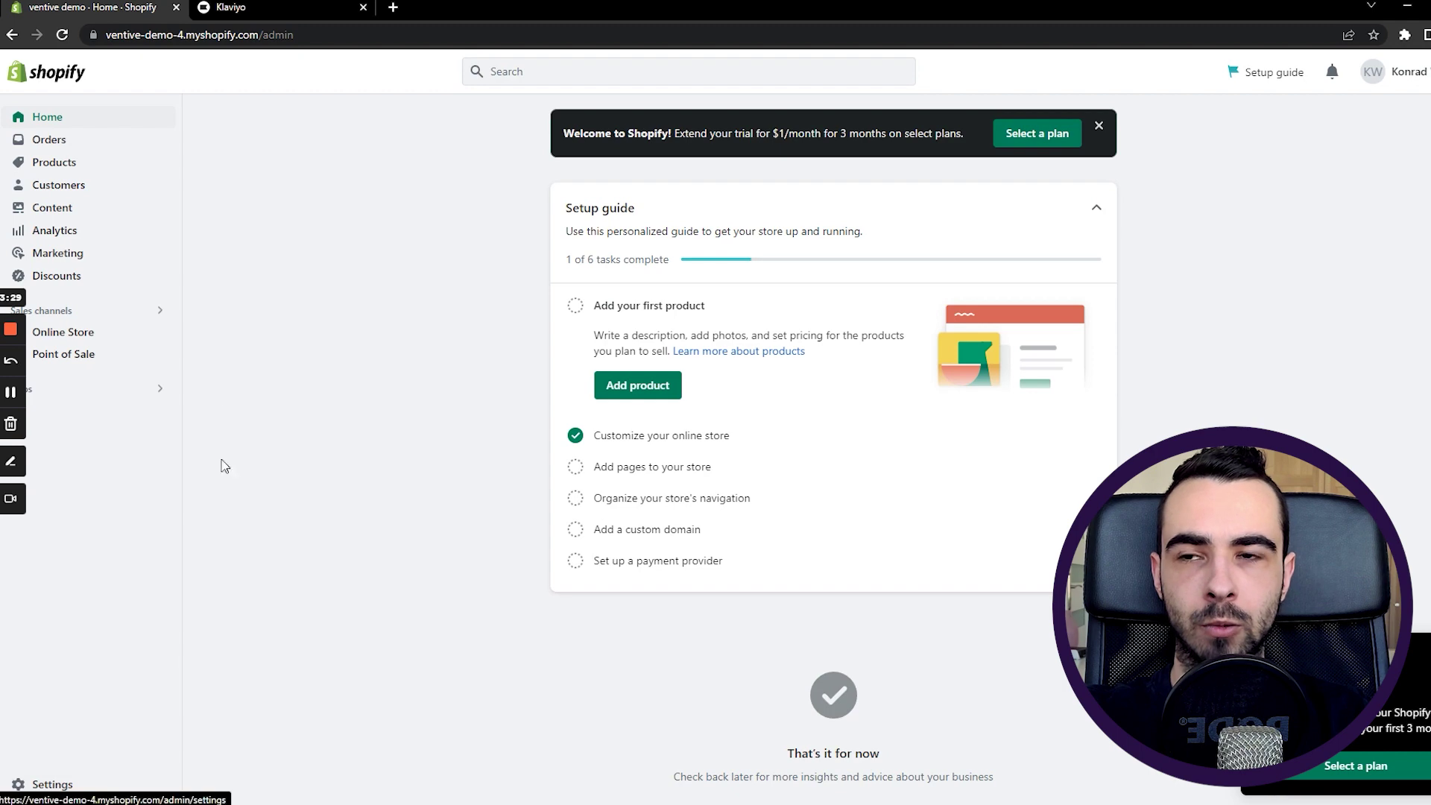
click(80, 781)
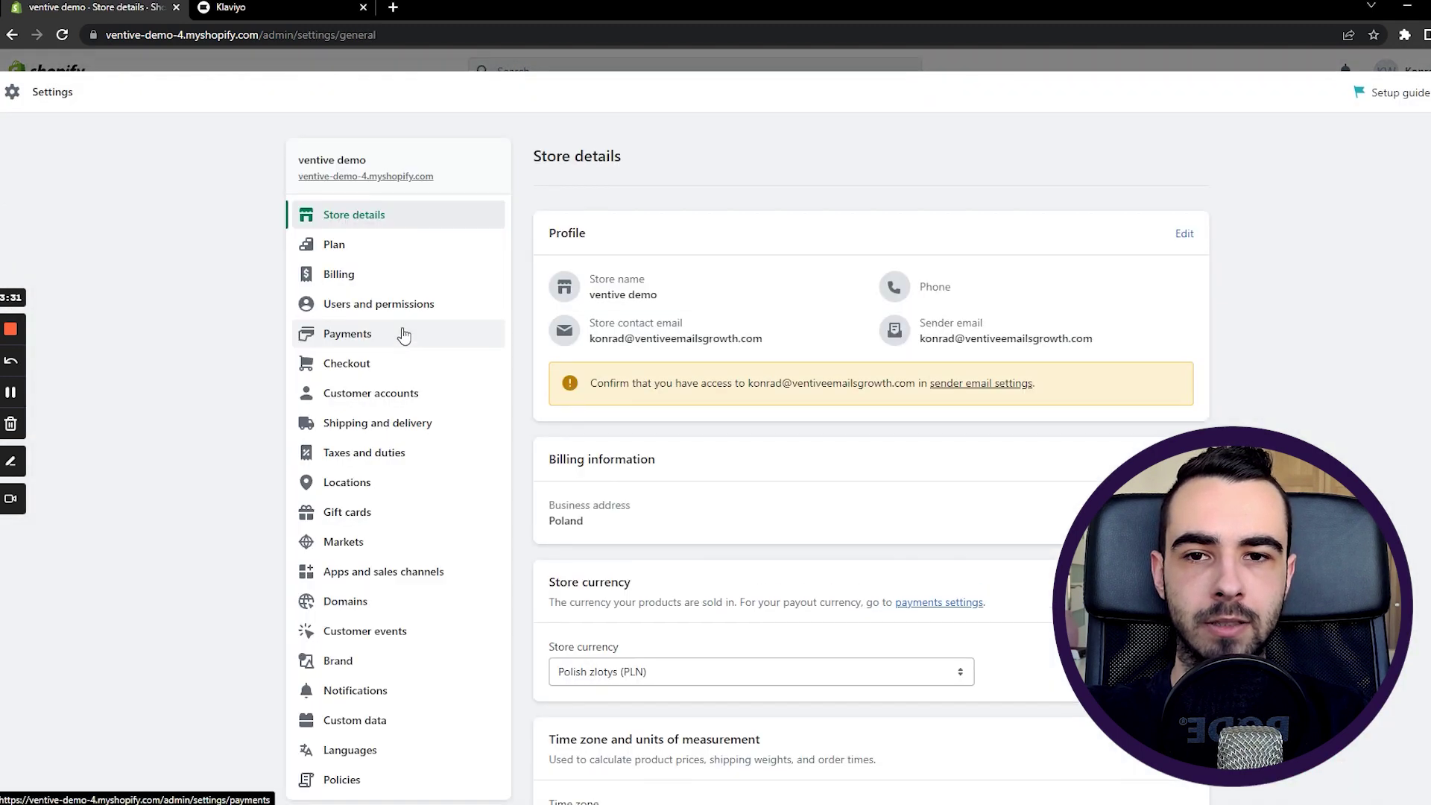
click(410, 366)
scroll(696, 453, down, 15)
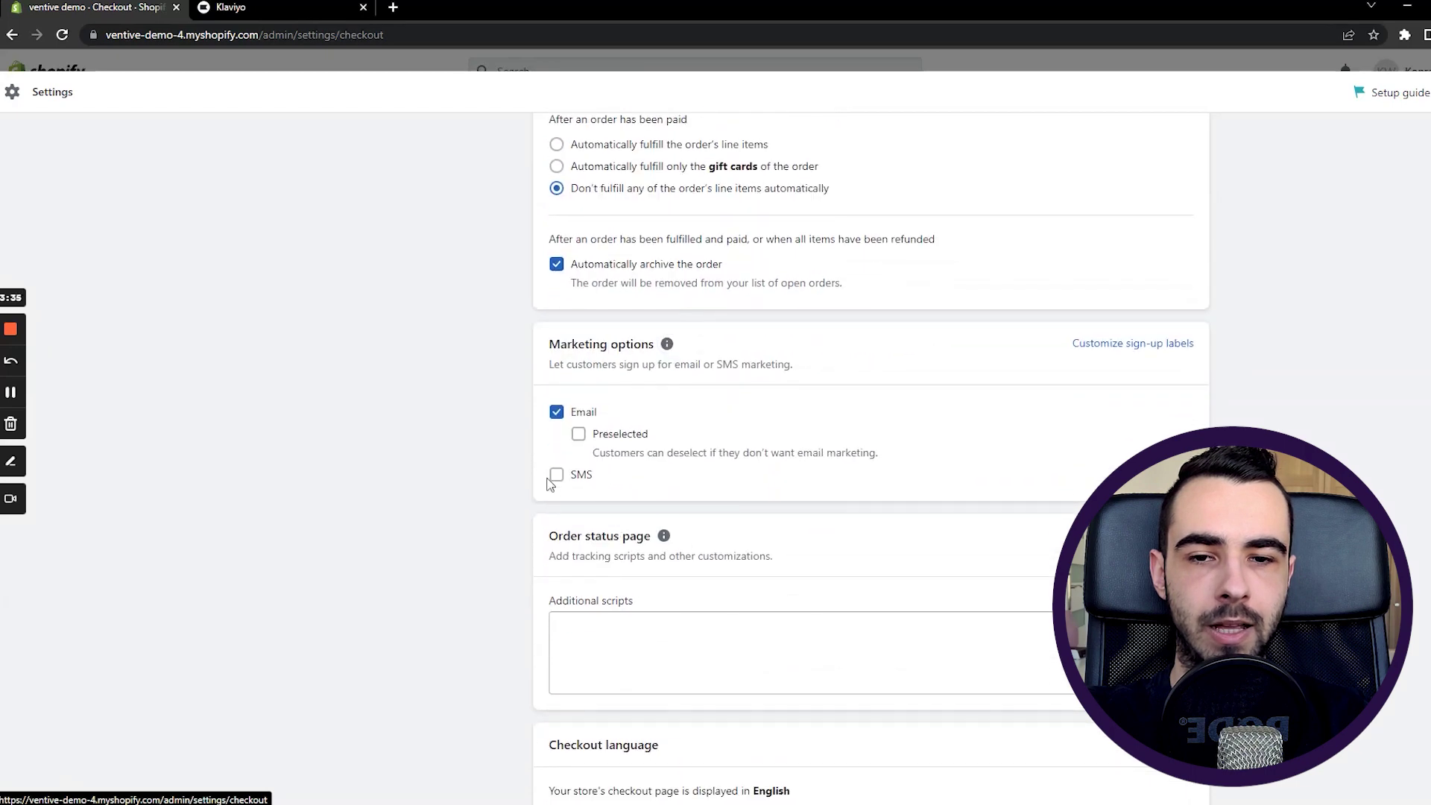
Enable SMS sign-up and preselected email sign-up at checkout, save, and return home.
click(557, 475)
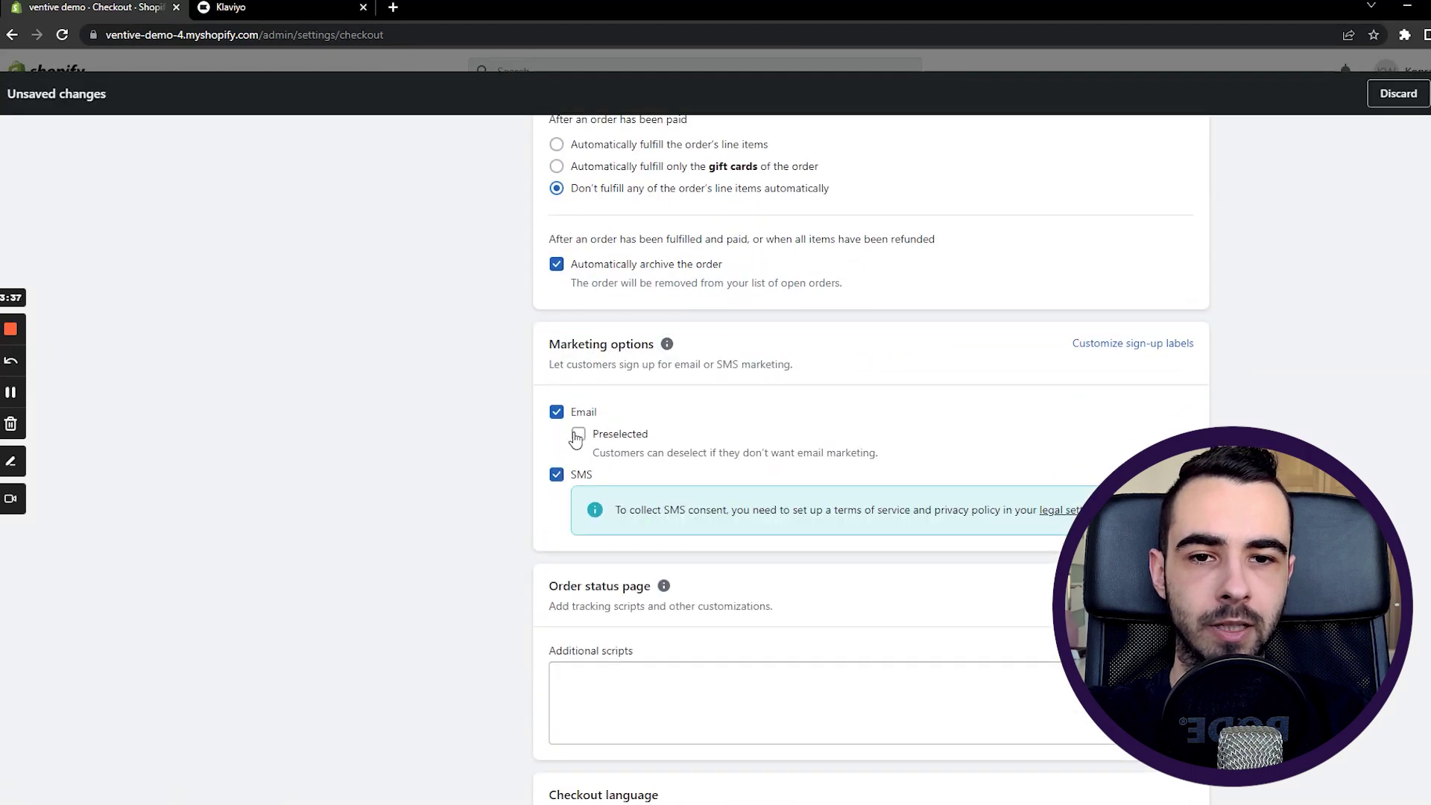
click(578, 435)
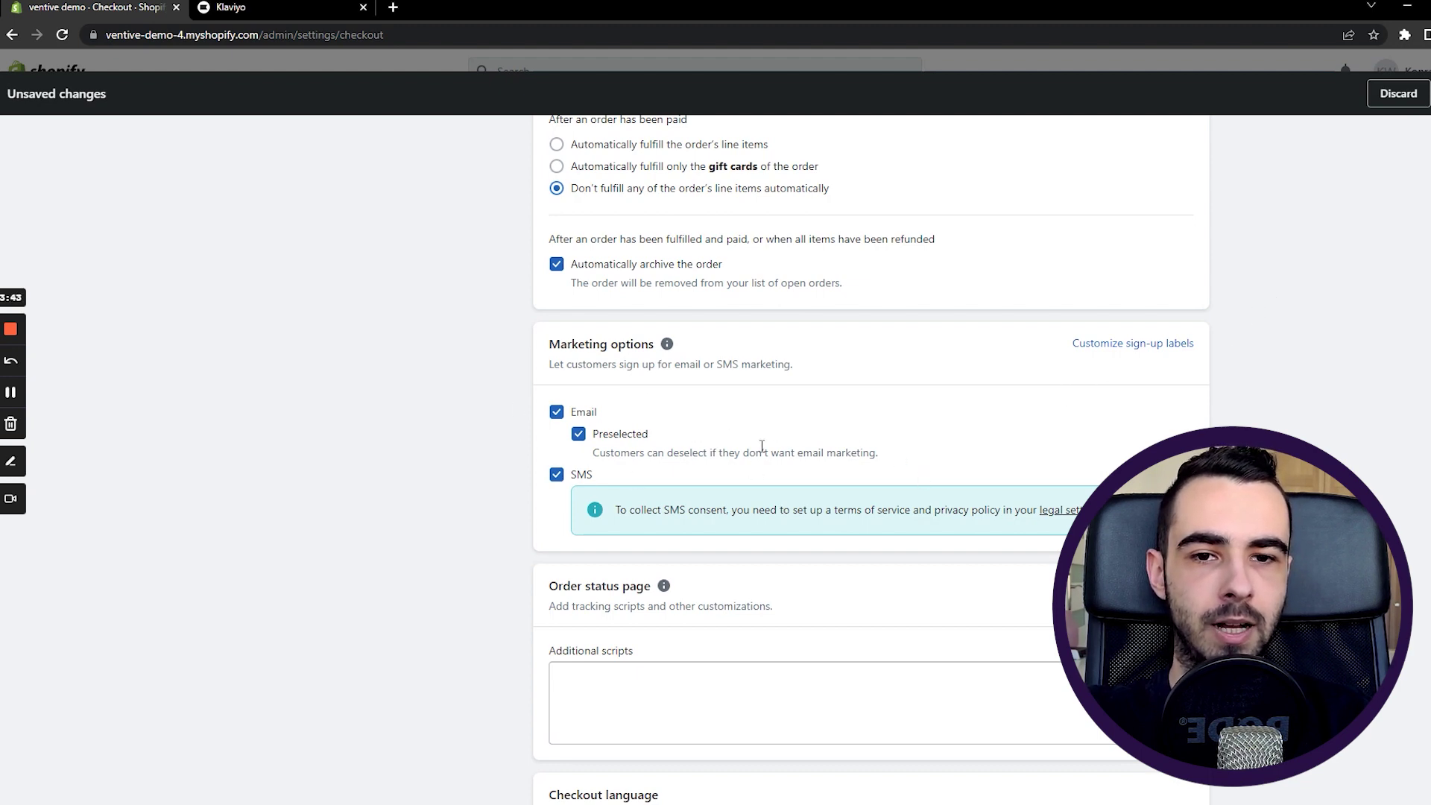
click(1429, 94)
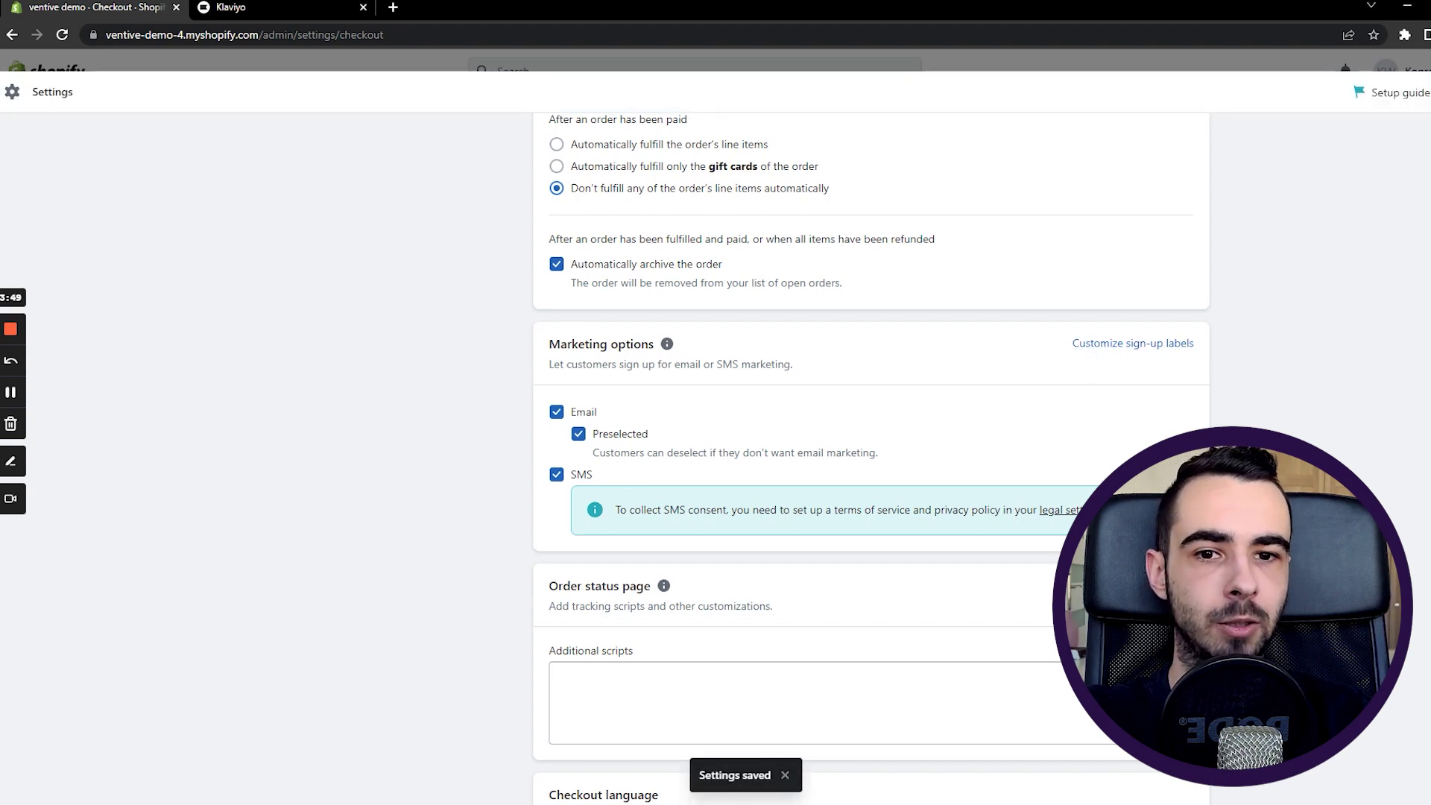
key(Escape)
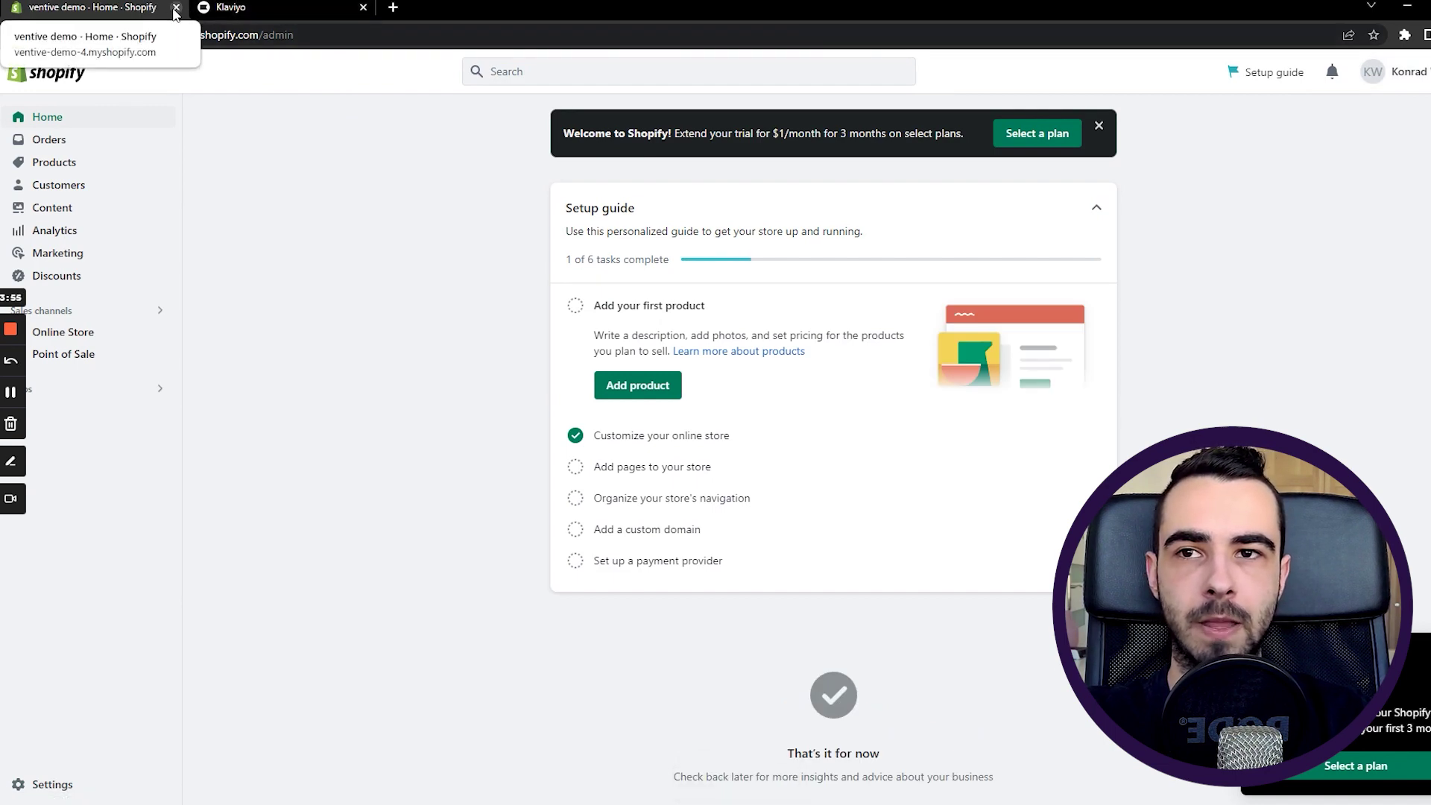
Close Shopify and open the SMS Subscribers list in Lists & segments, showing 0 members.
click(176, 7)
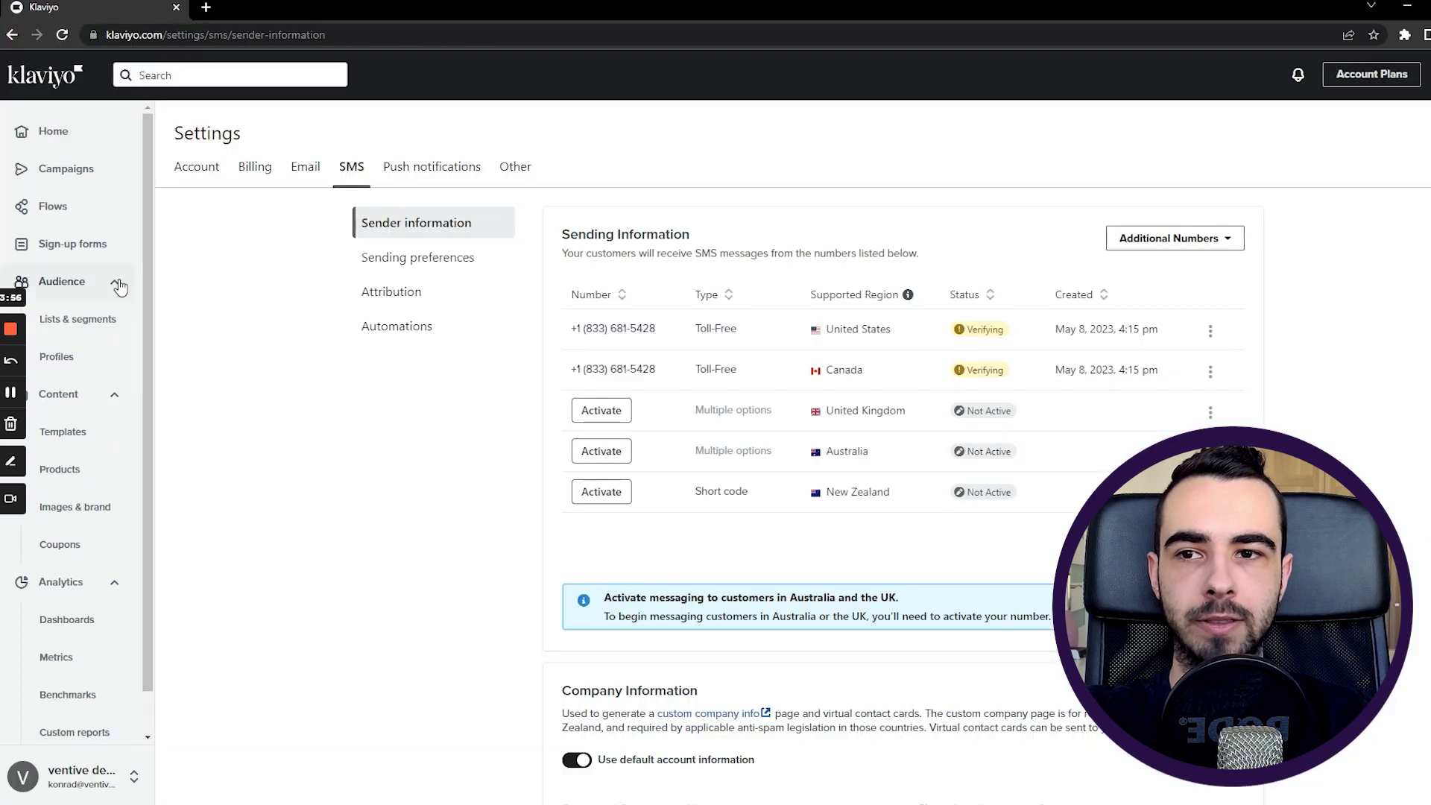
click(108, 321)
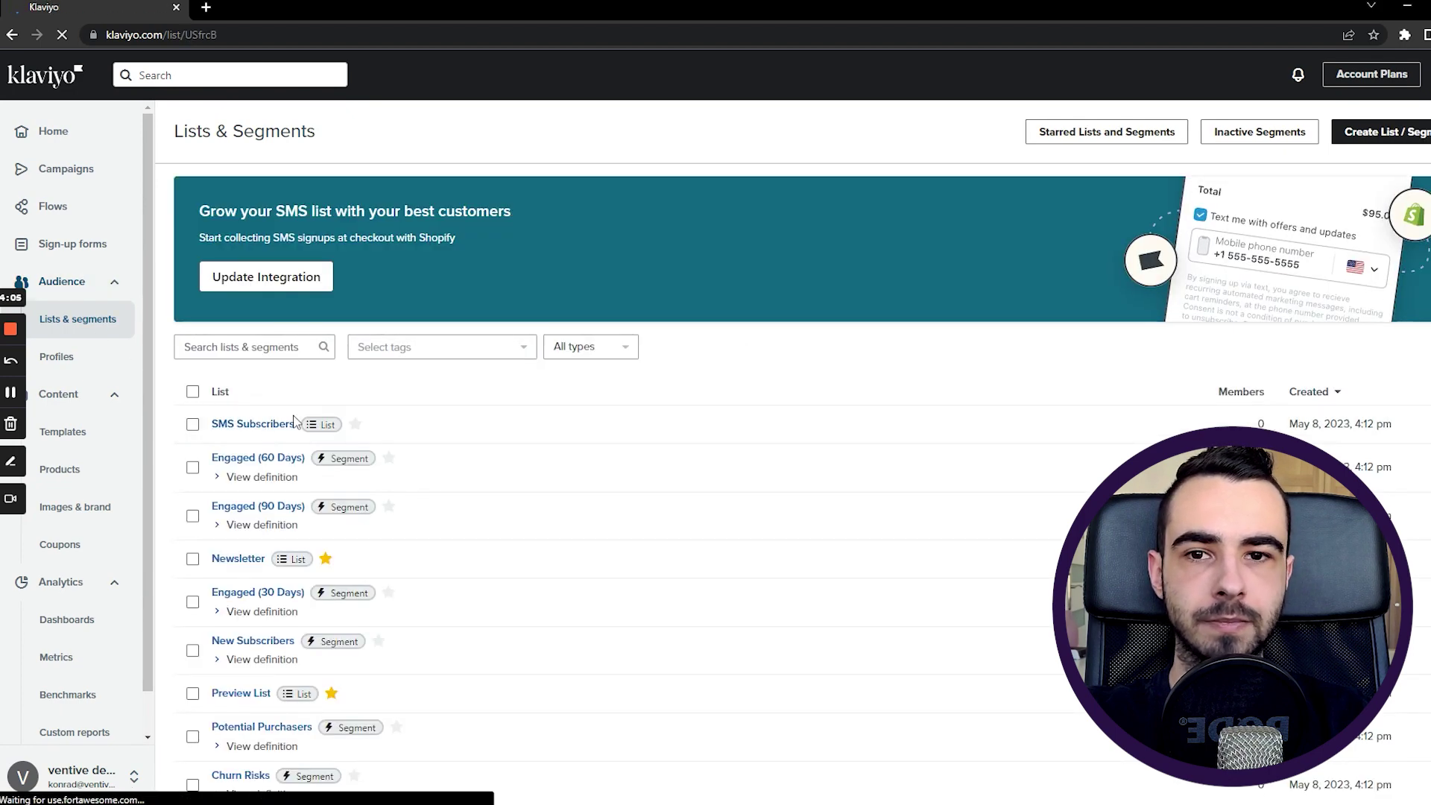
click(268, 432)
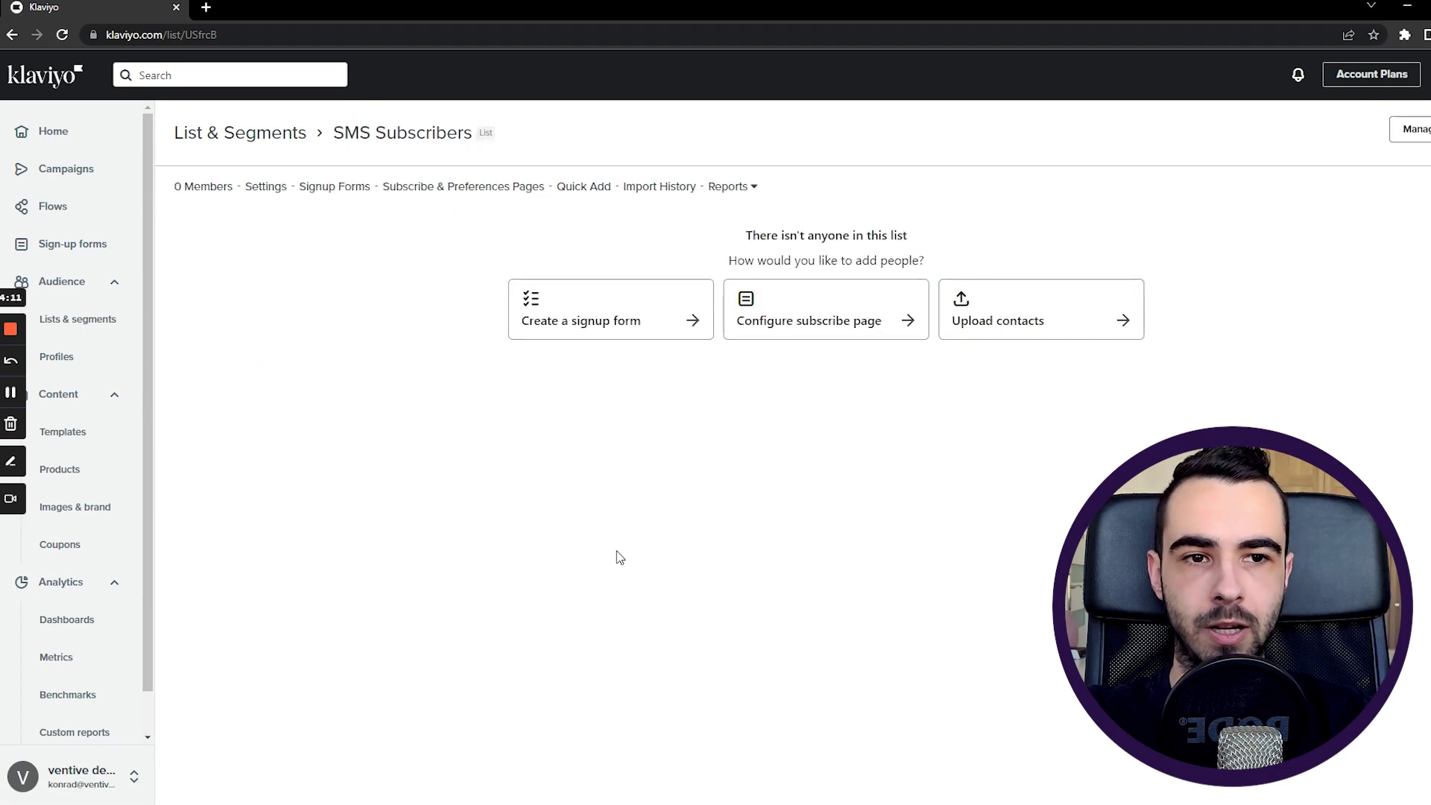
click(117, 779)
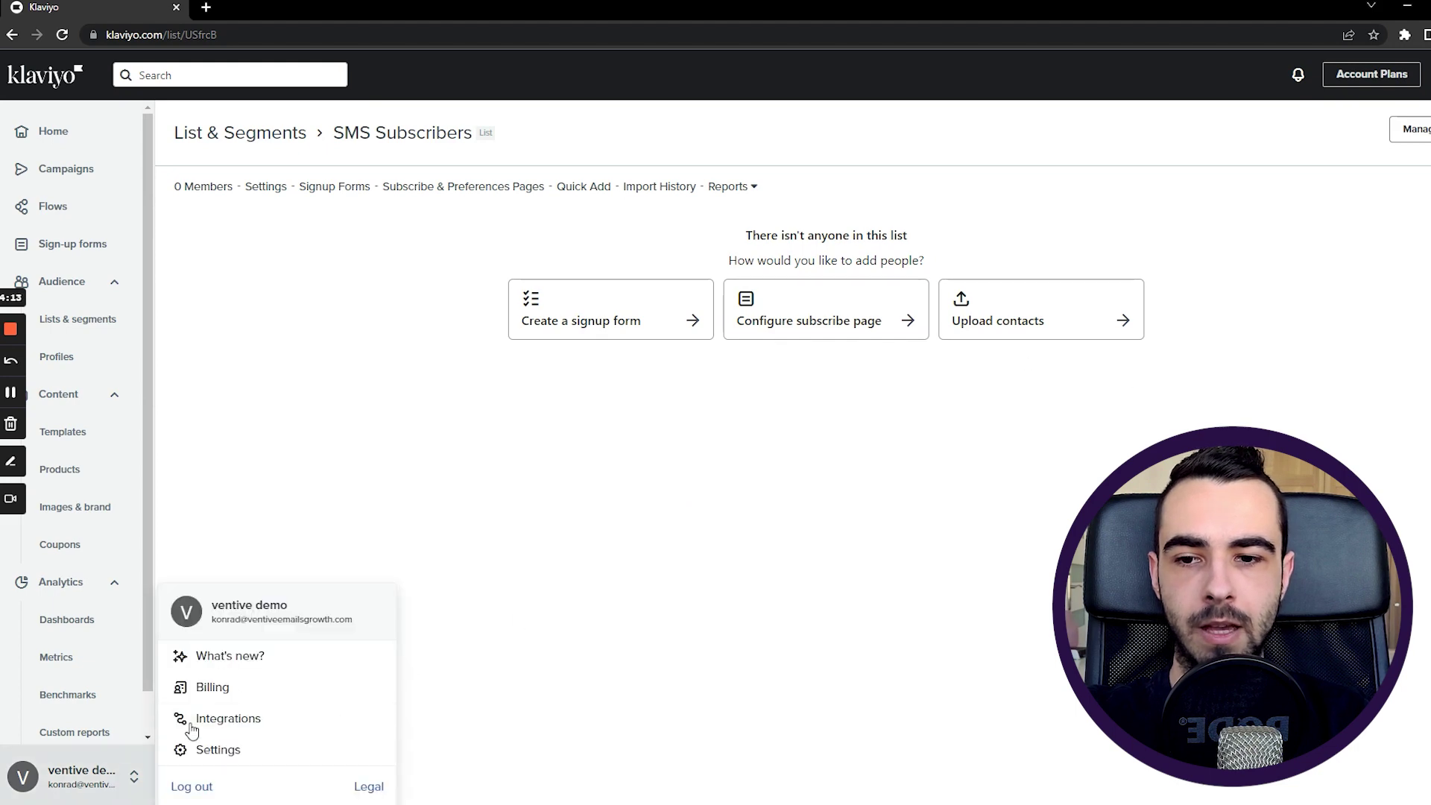
Open the Shopify integration settings from the Integrations page.
click(267, 733)
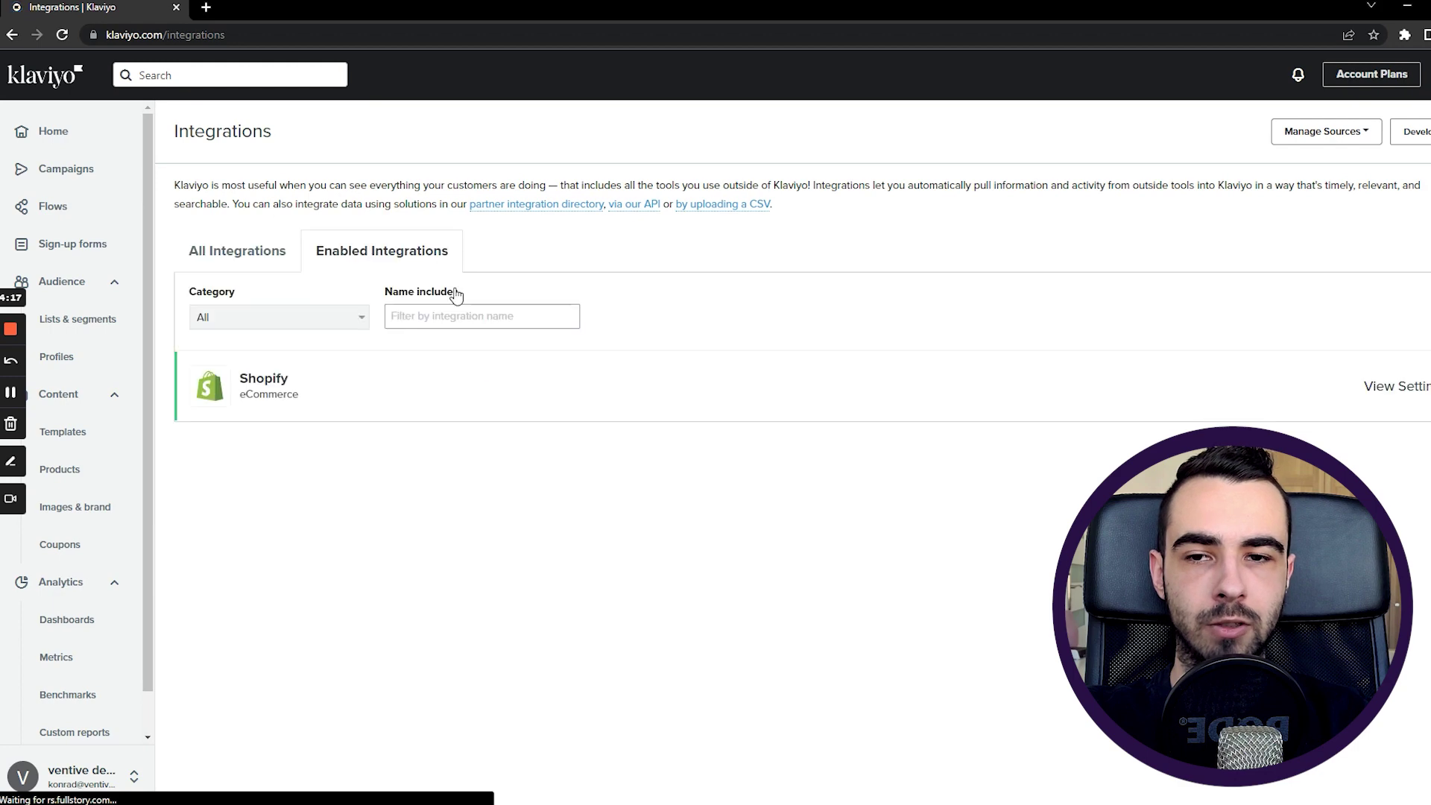
click(543, 409)
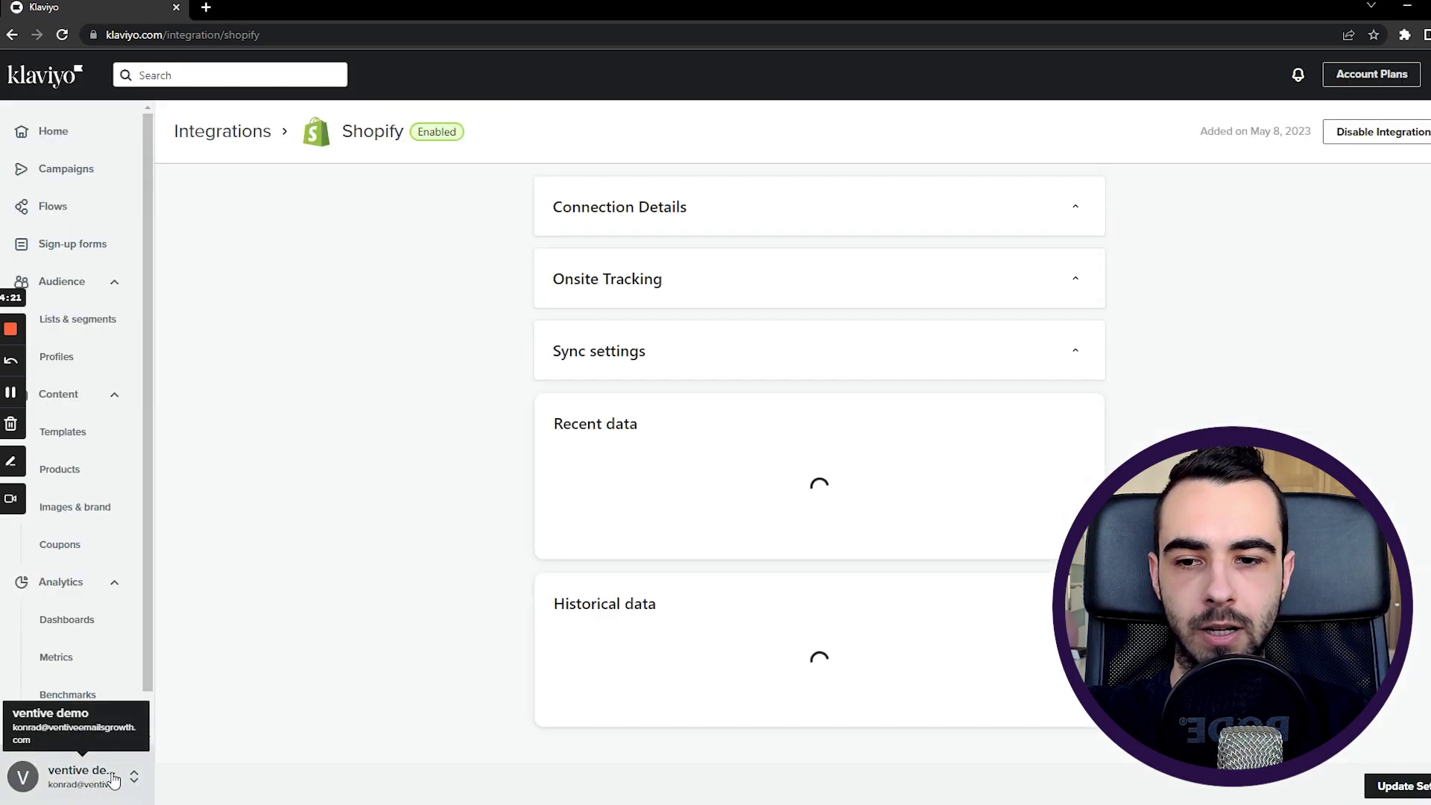
click(67, 775)
click(387, 399)
scroll(522, 417, down, 5)
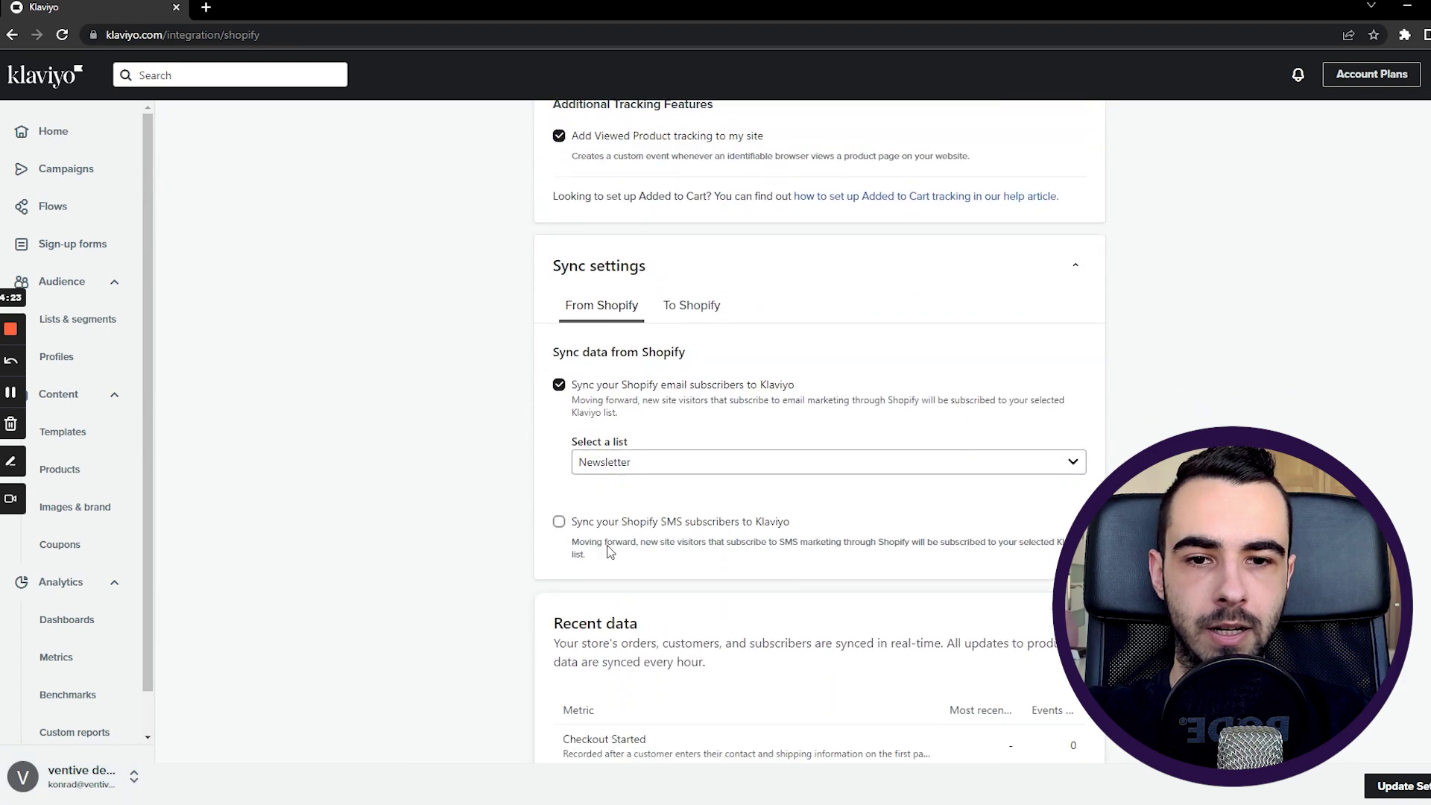
Sync Shopify SMS subscribers into the SMS Subscribers list and update the integration.
click(559, 497)
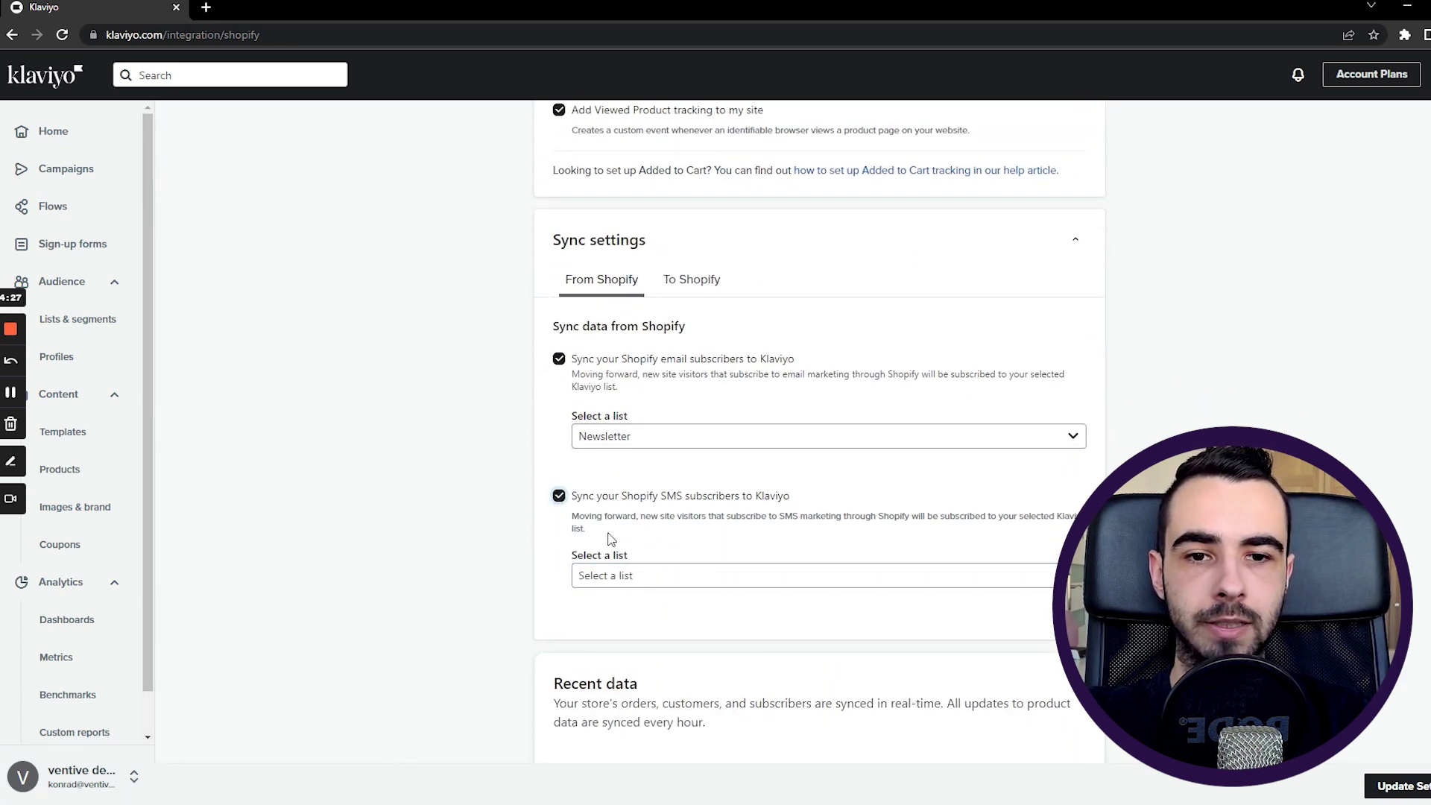
click(646, 579)
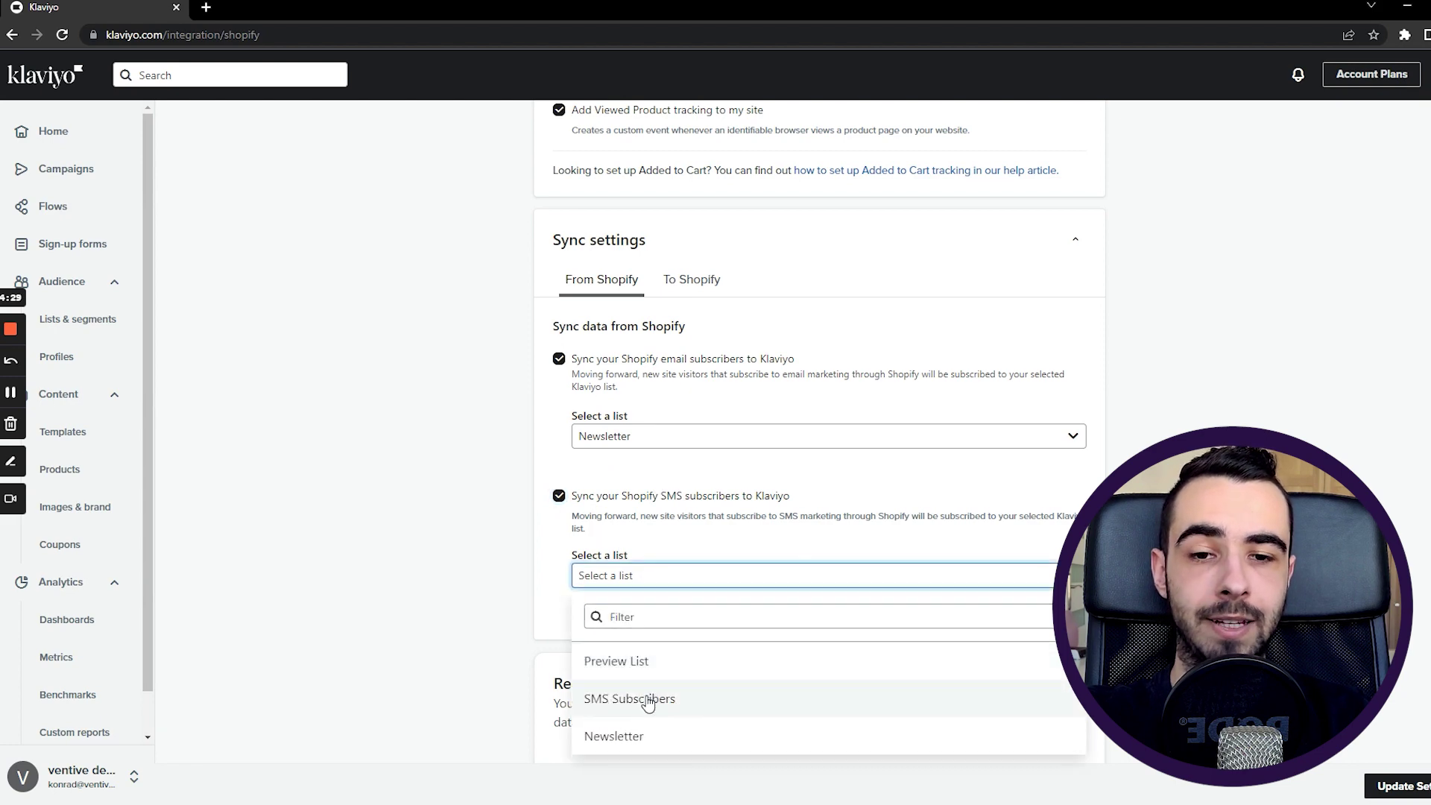
click(645, 698)
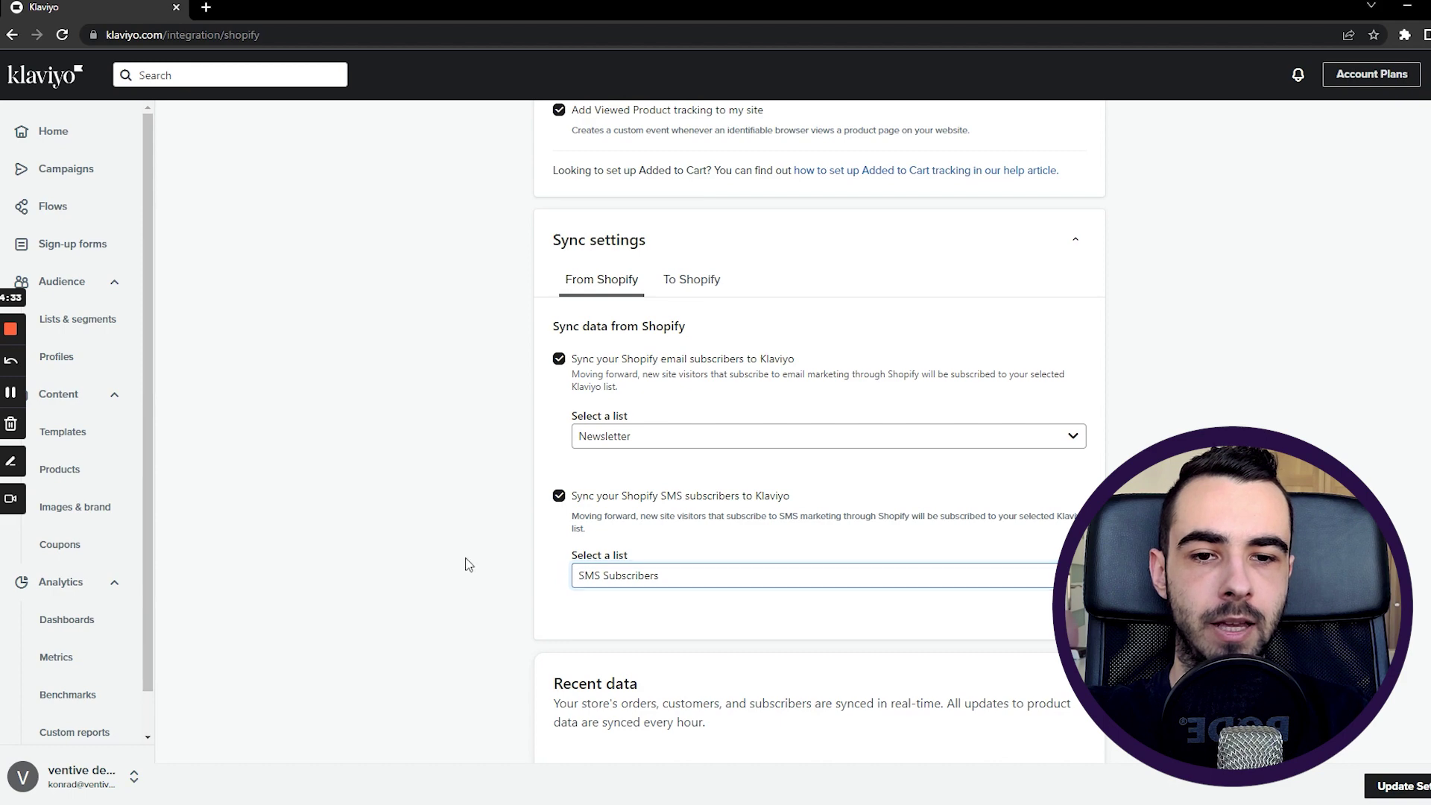
click(1398, 785)
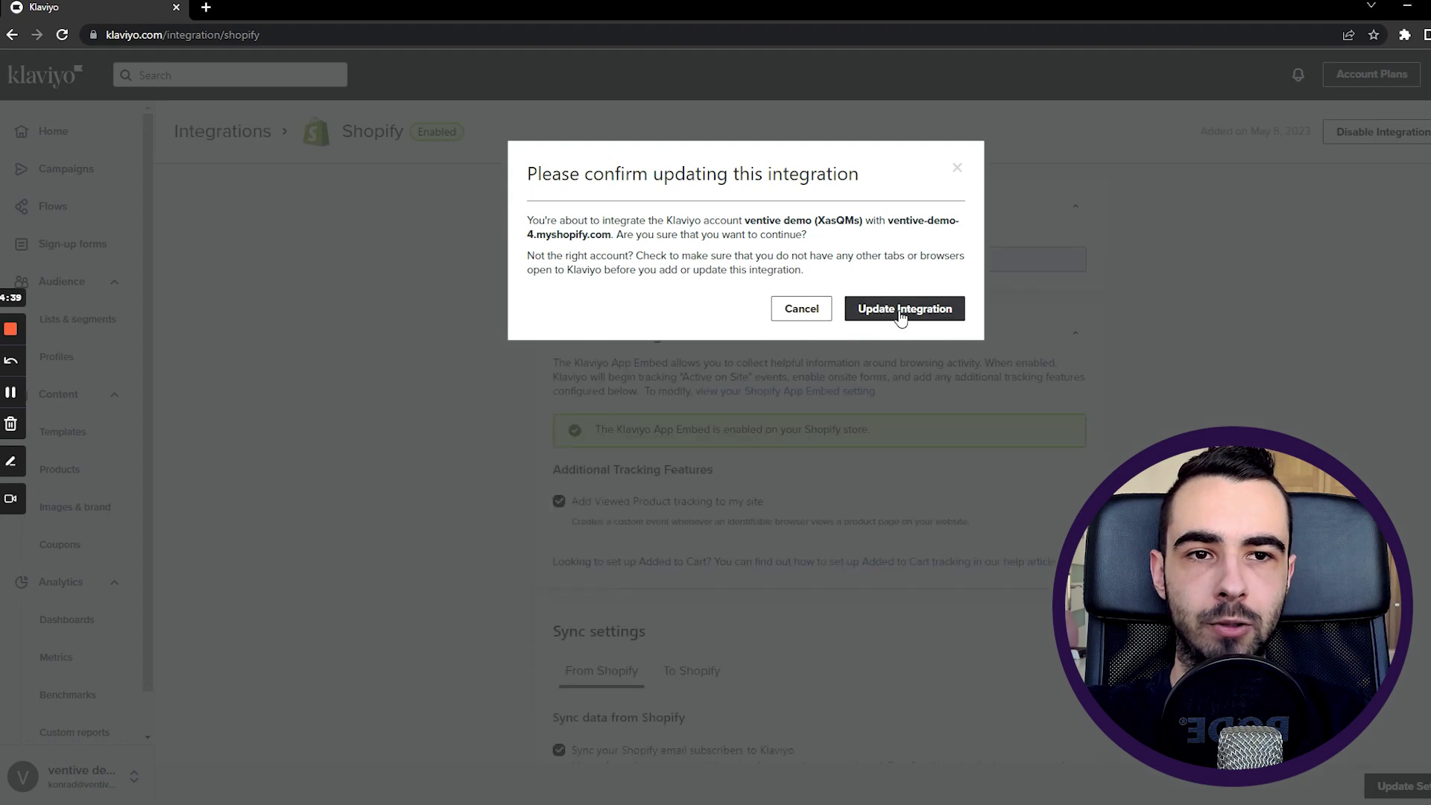
click(900, 309)
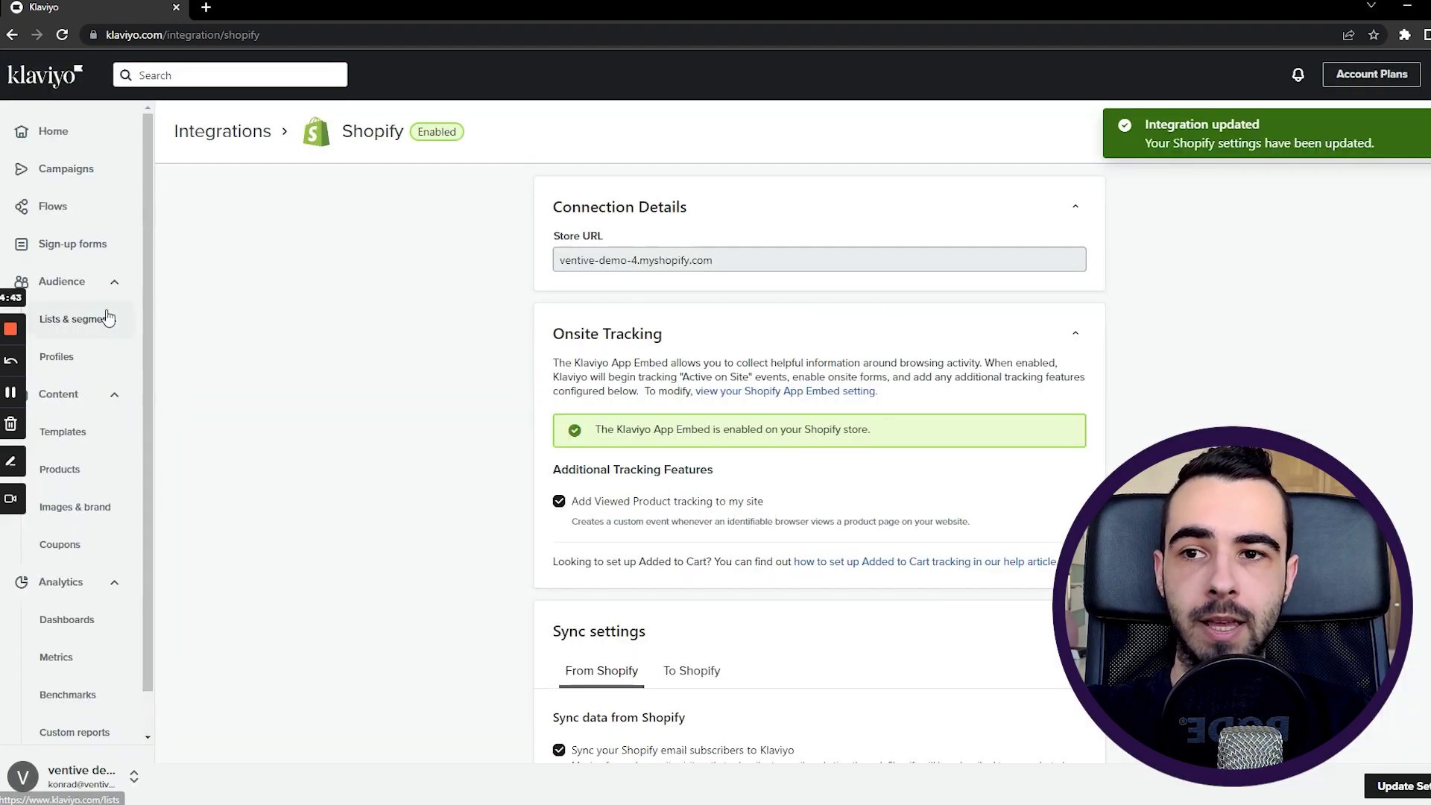
Browse sign-up form templates like Multi-step email & SMS and Futuristic tap-to-text.
click(99, 256)
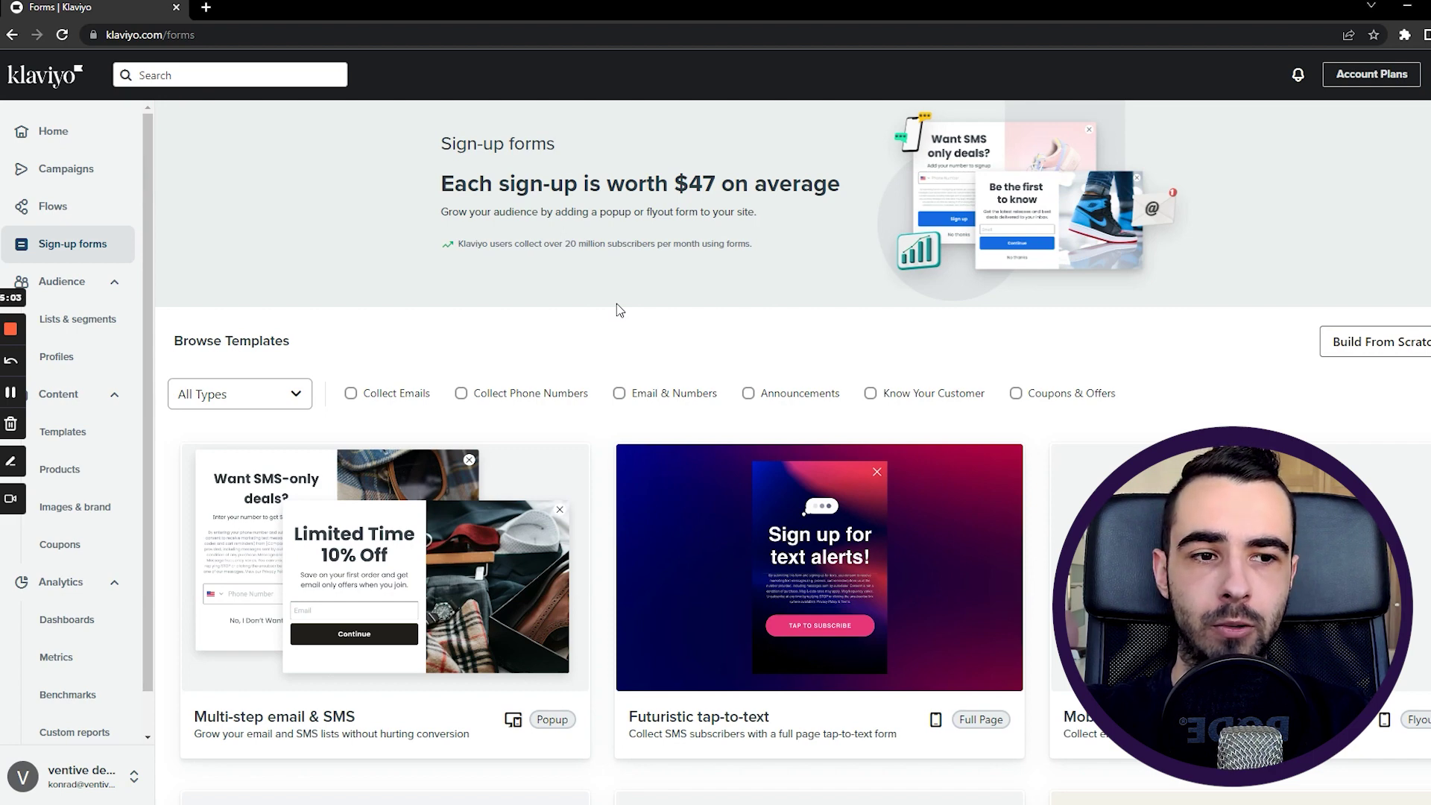
scroll(617, 304, down, 1)
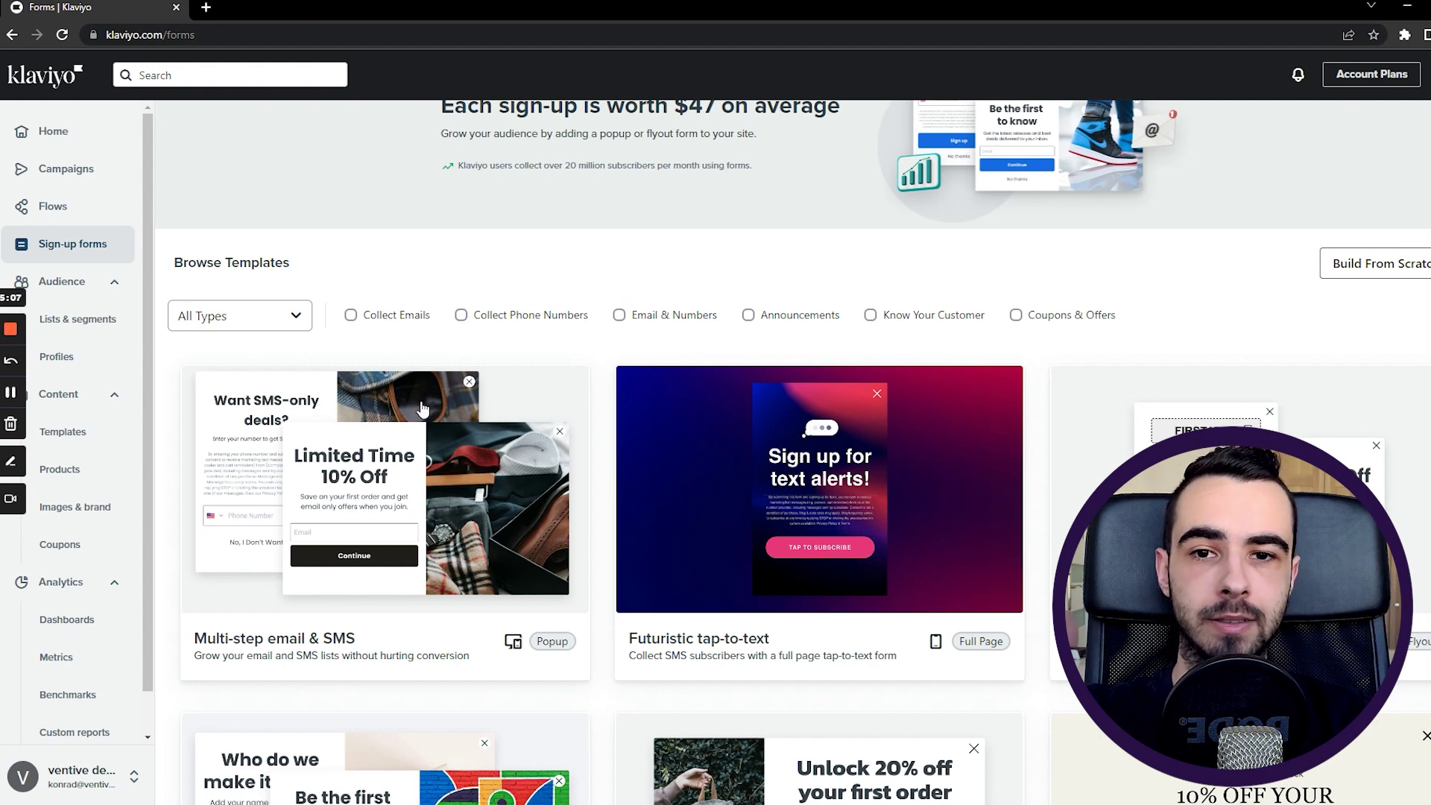
scroll(544, 383, down, 1)
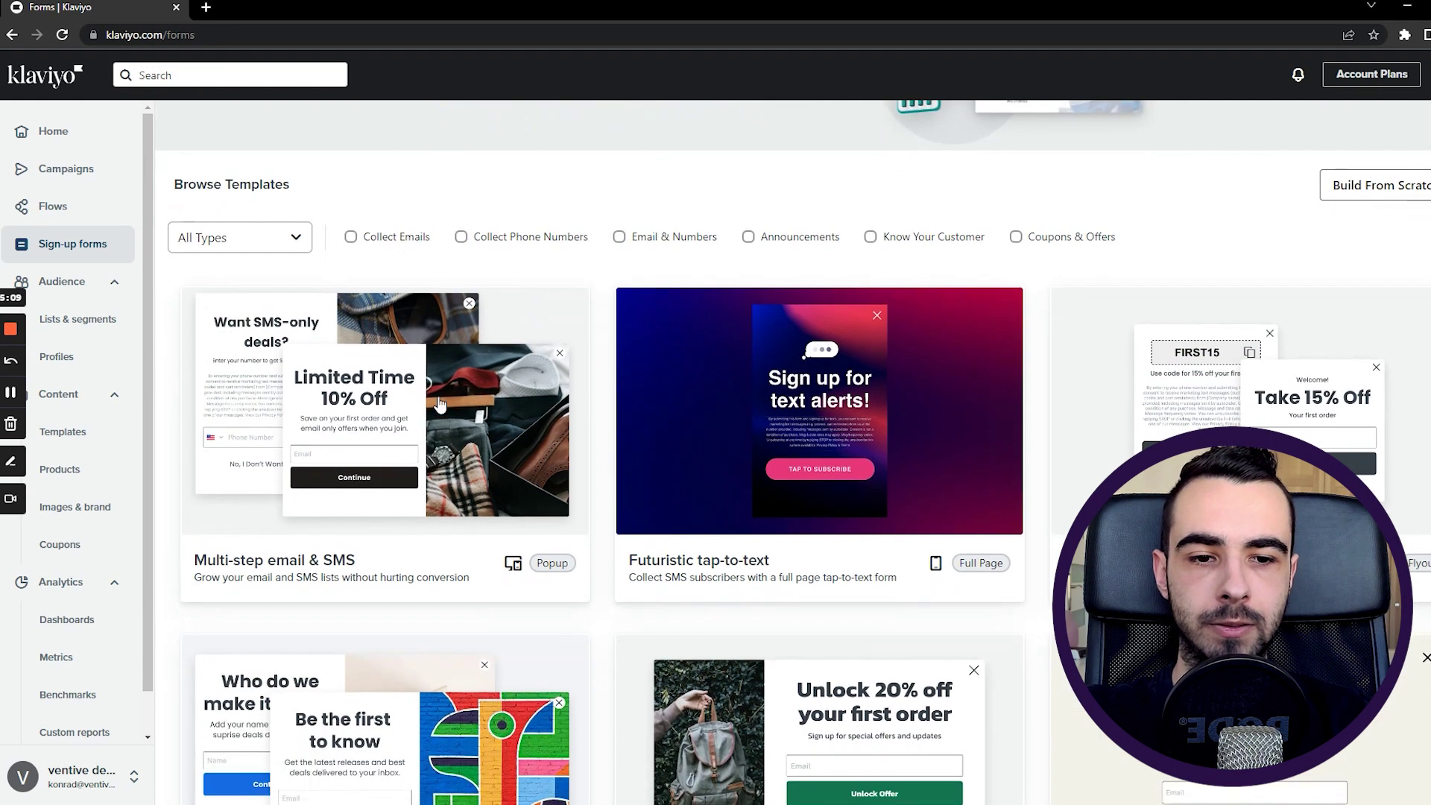
scroll(384, 454, down, 1)
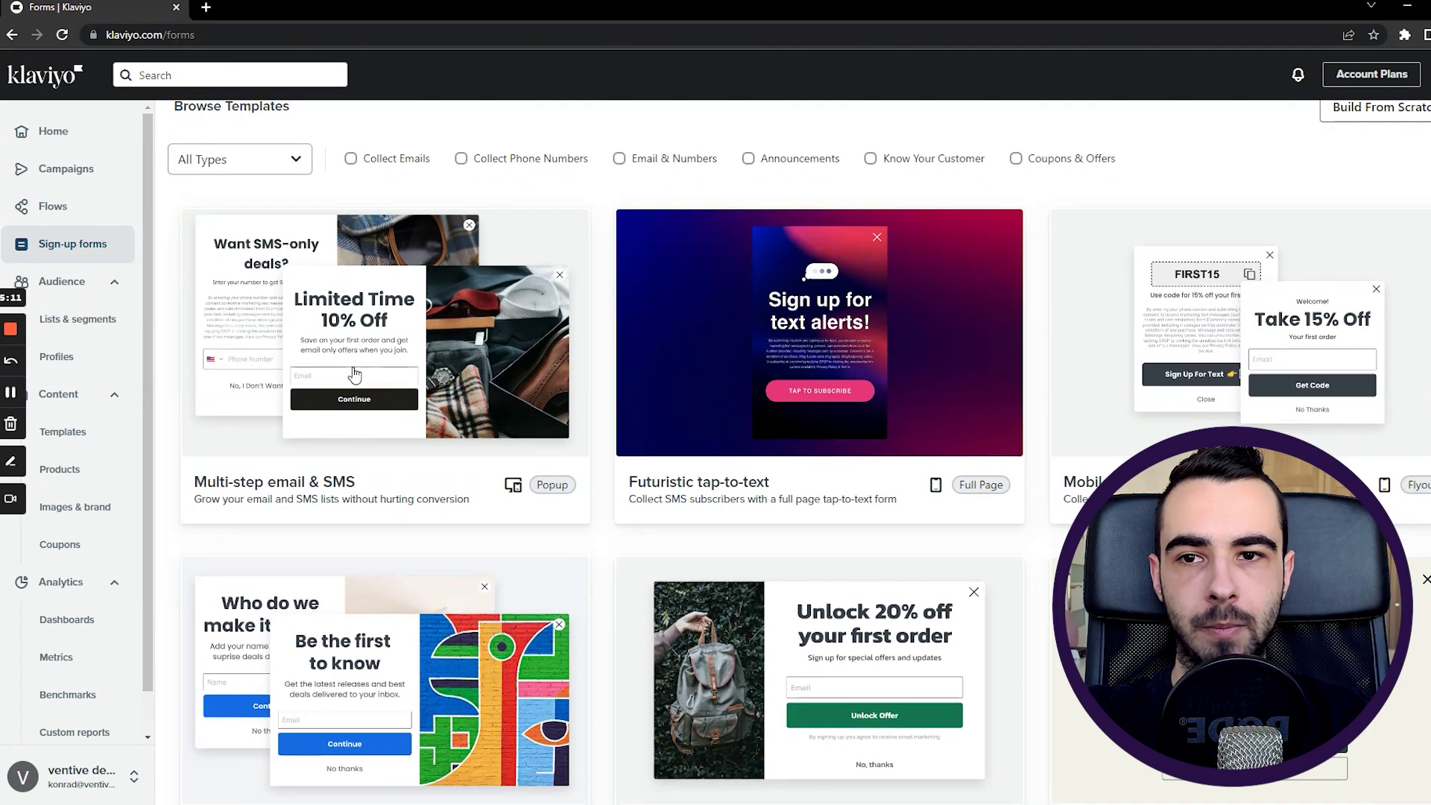
Create a Multi-step email & SMS popup with emails going to Newsletter and phones to SMS Subscribers.
click(354, 374)
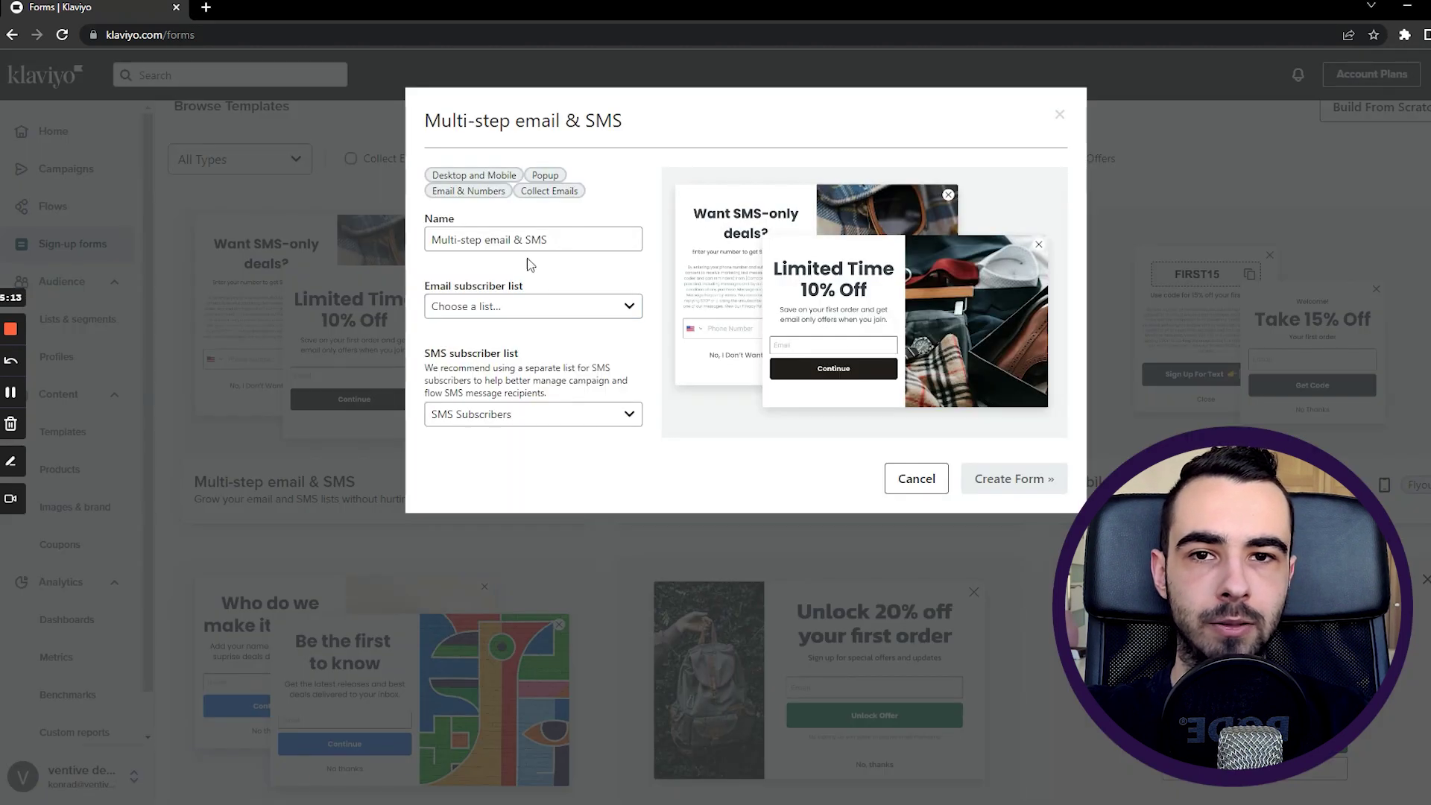
click(527, 311)
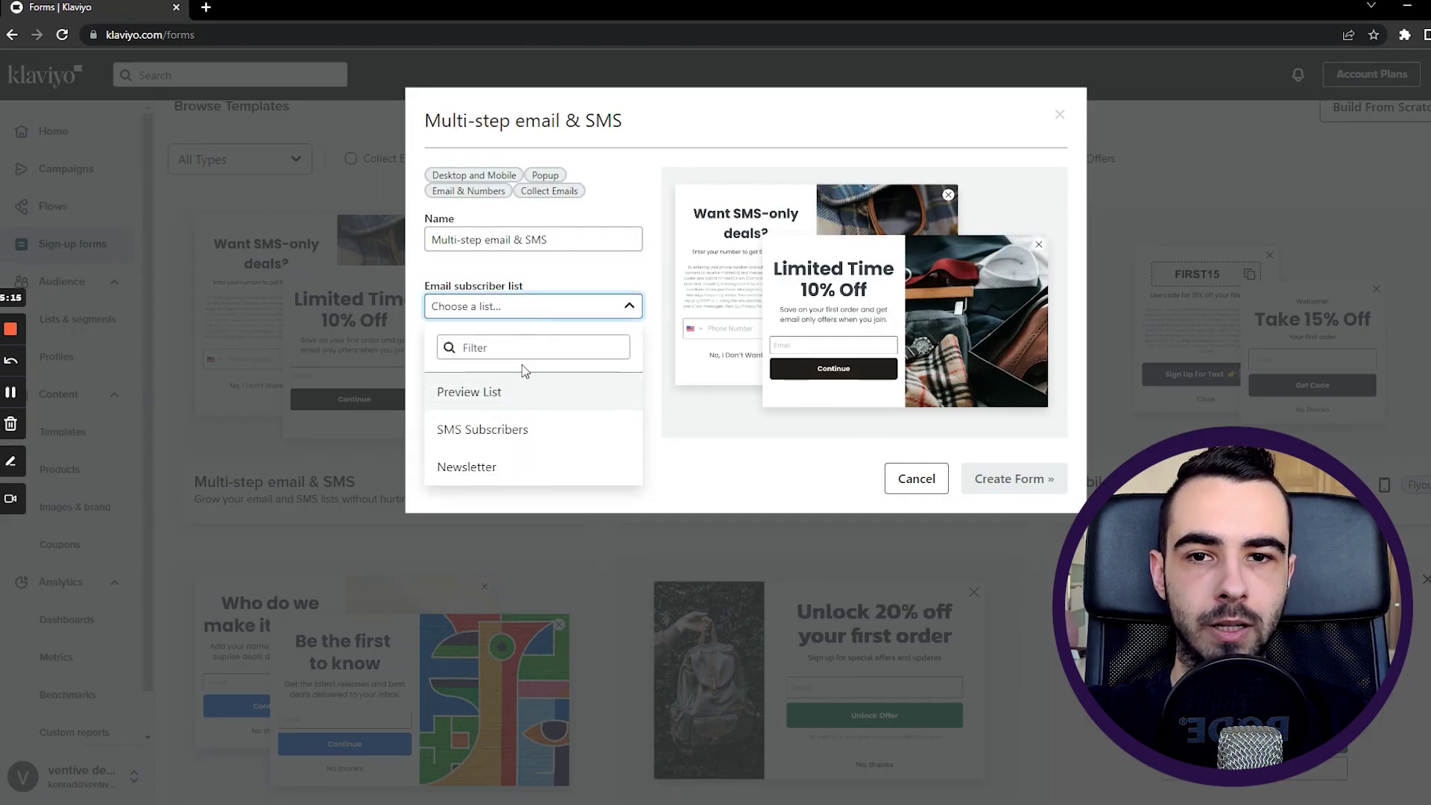
click(518, 393)
click(526, 306)
click(505, 465)
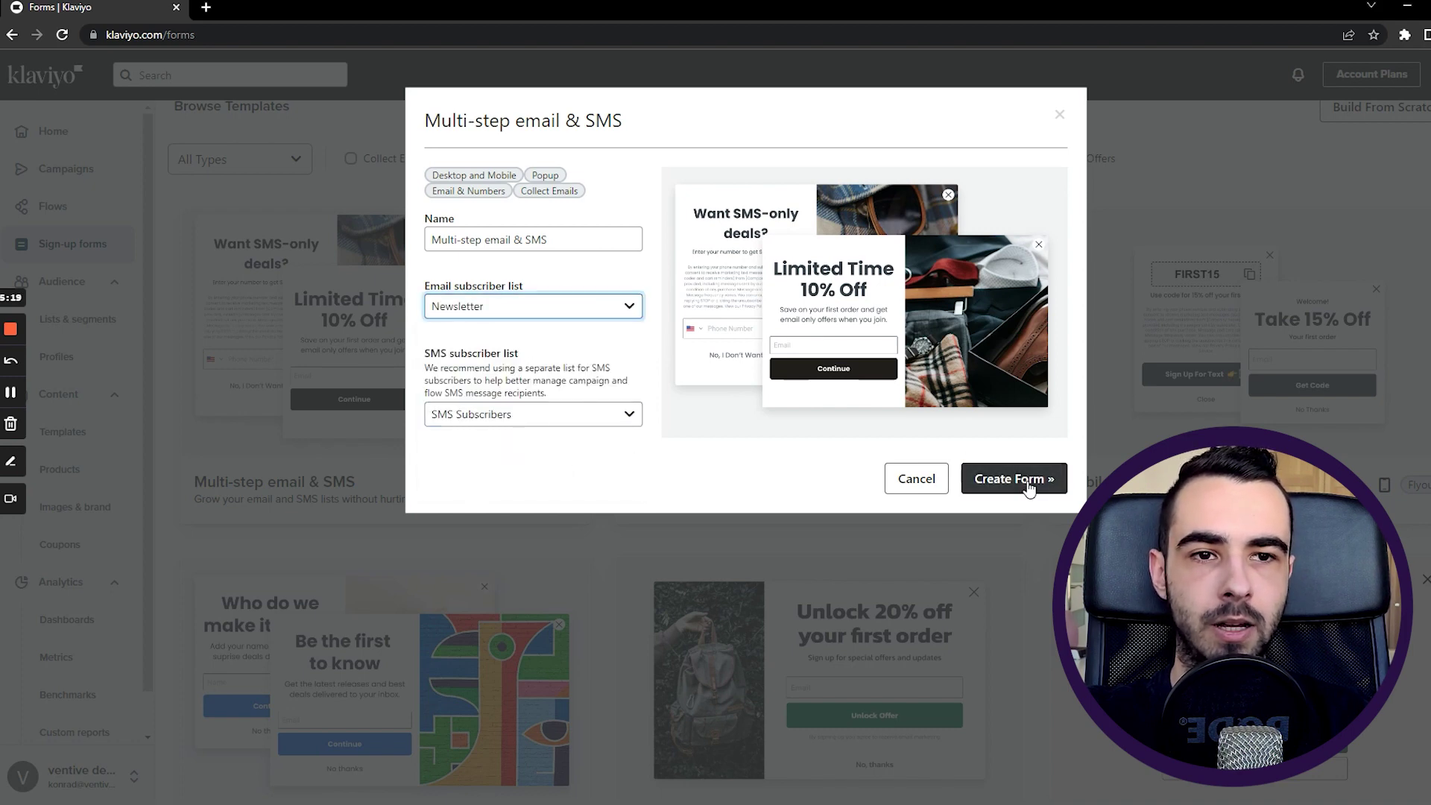
click(1029, 488)
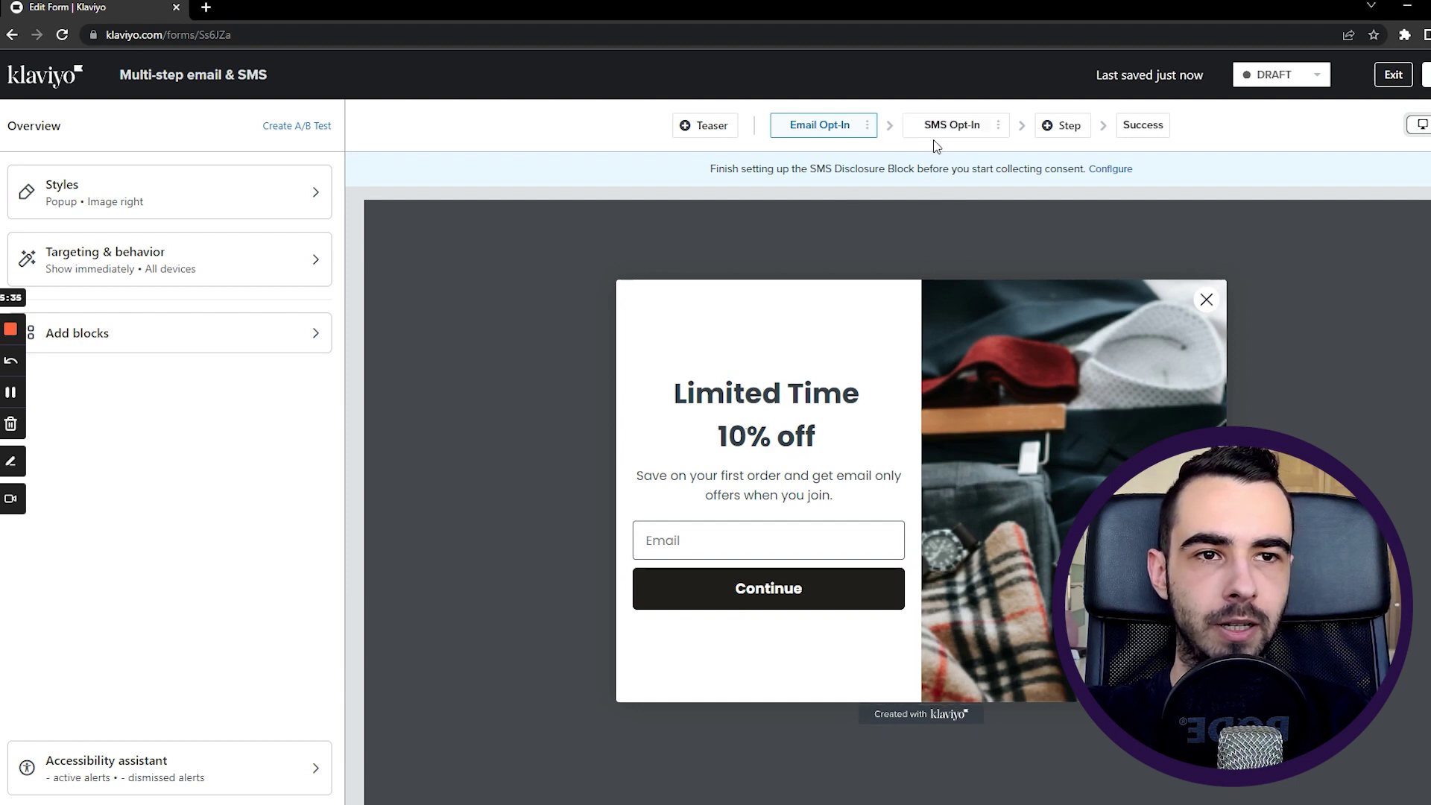
On the SMS Opt-In step, move the consent disclosure below the opt-out link and exit the editor.
click(978, 131)
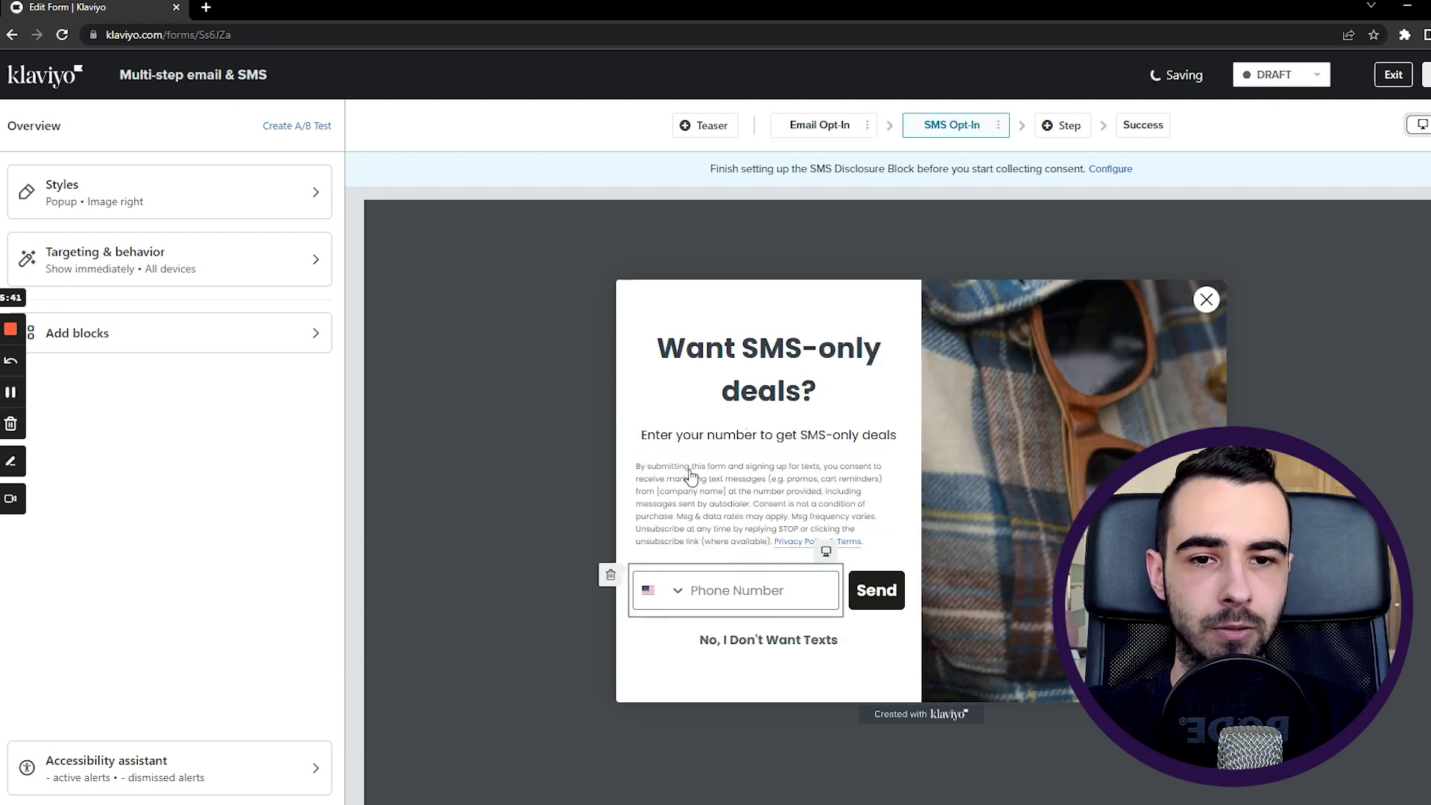
click(712, 656)
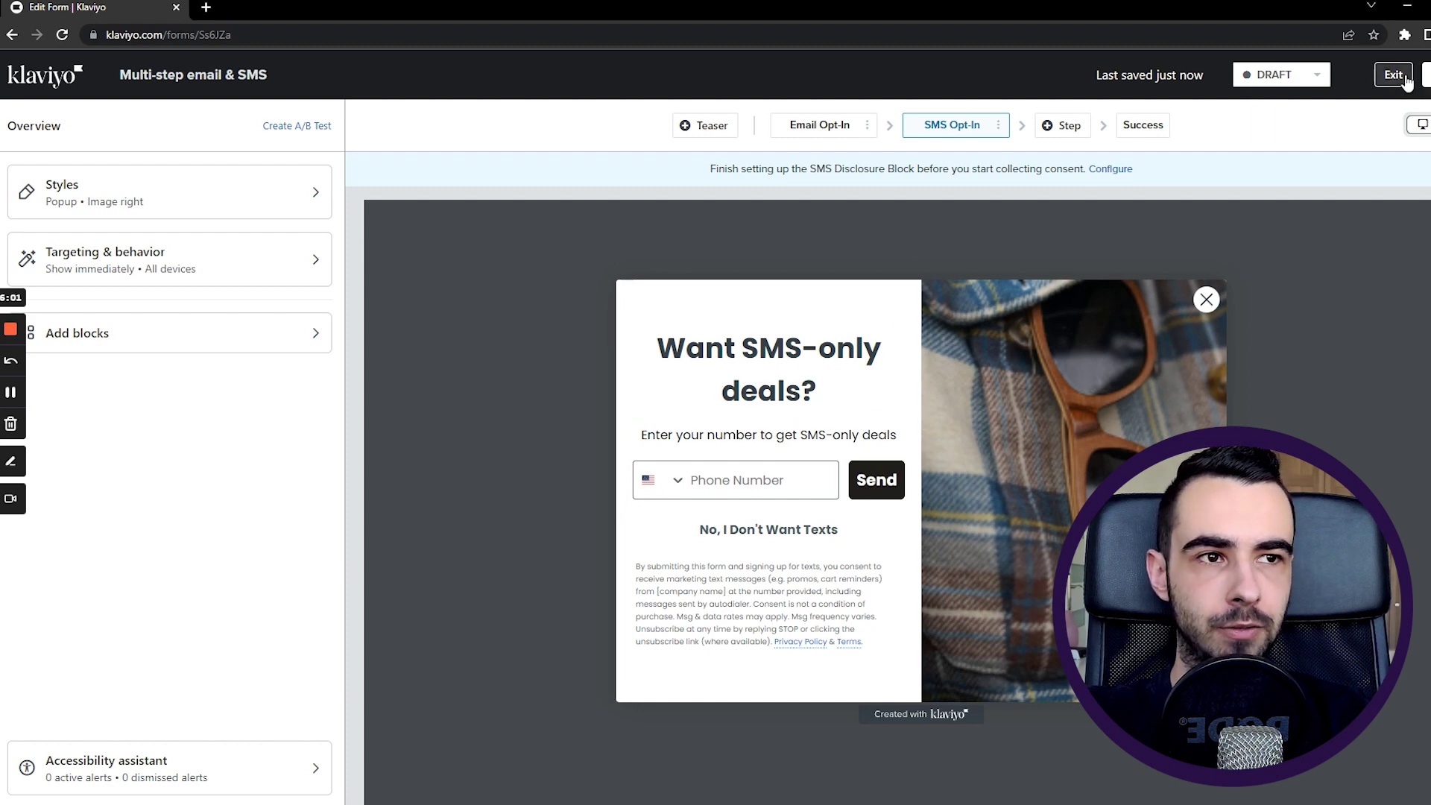
click(1404, 79)
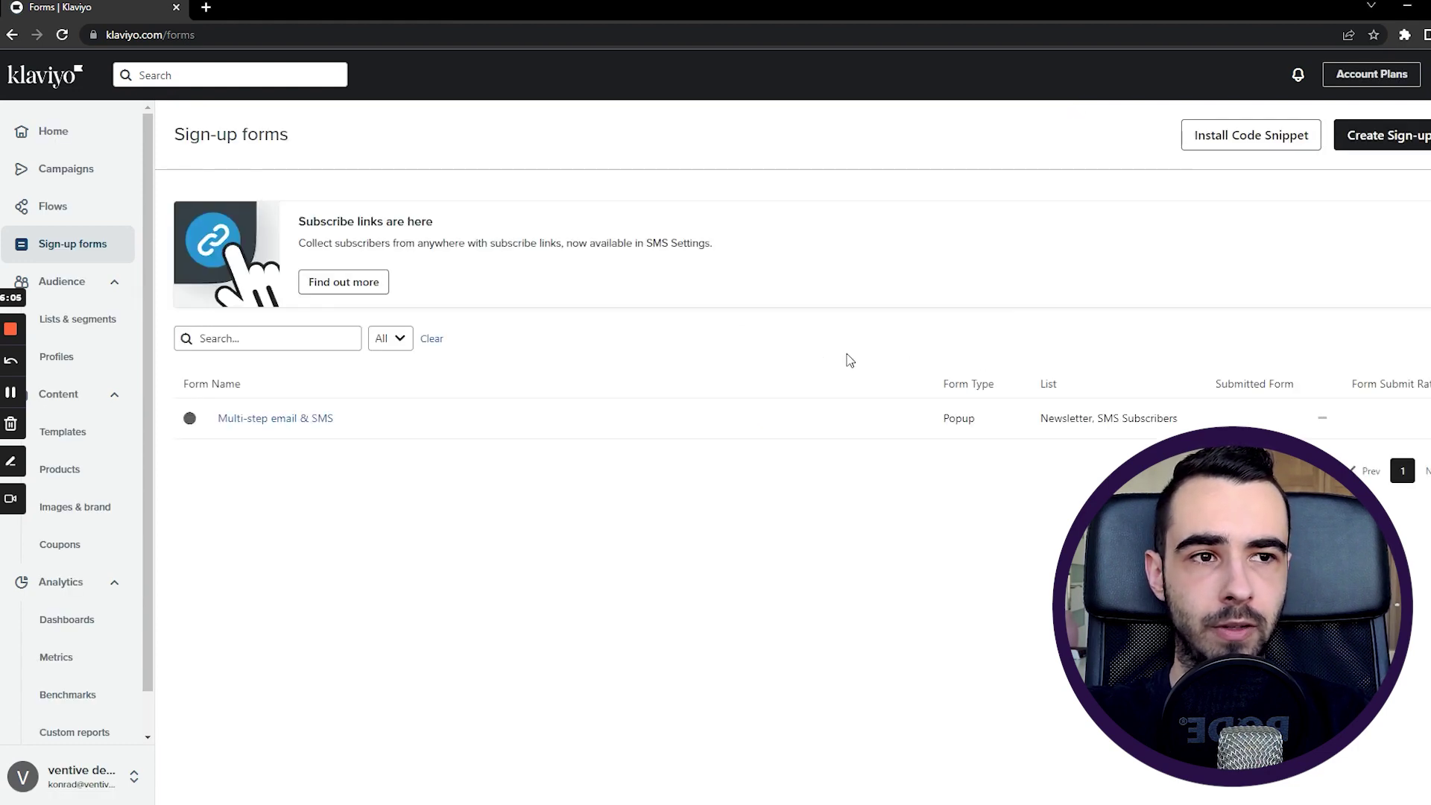
Filter templates to Collect Phone Numbers and create a form from the Tap-to-text SMS discount template.
click(1382, 146)
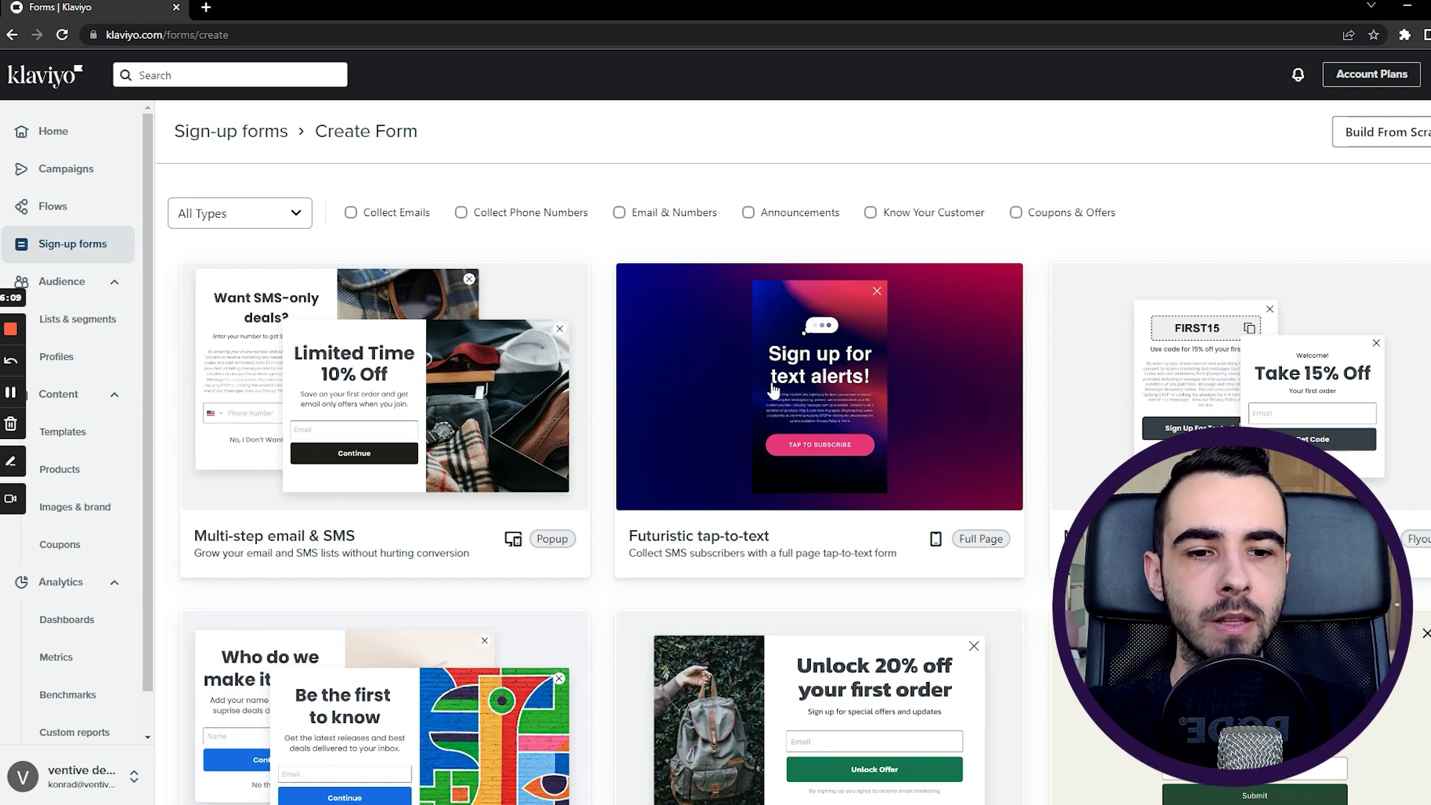
scroll(820, 418, down, 2)
scroll(855, 427, up, 2)
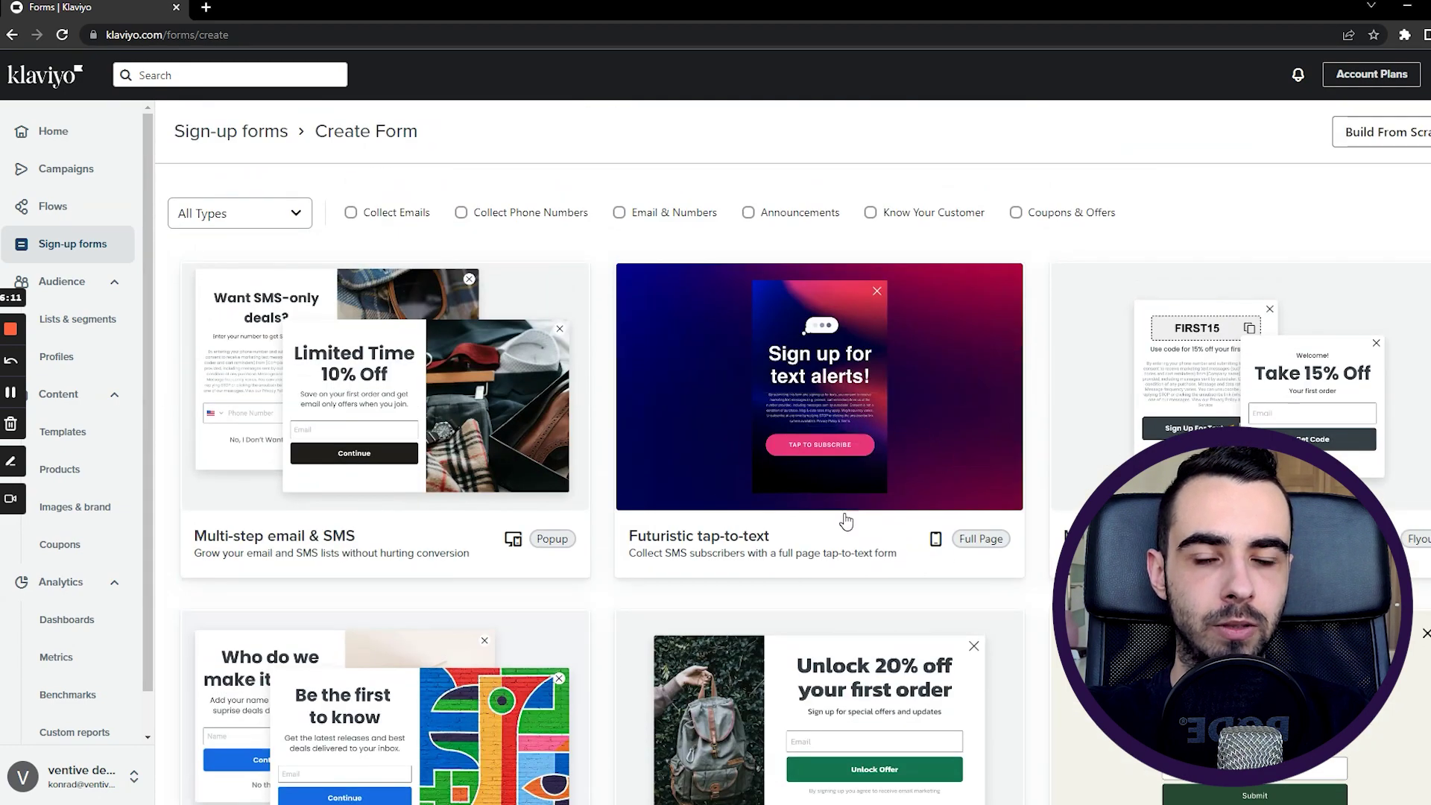
click(457, 215)
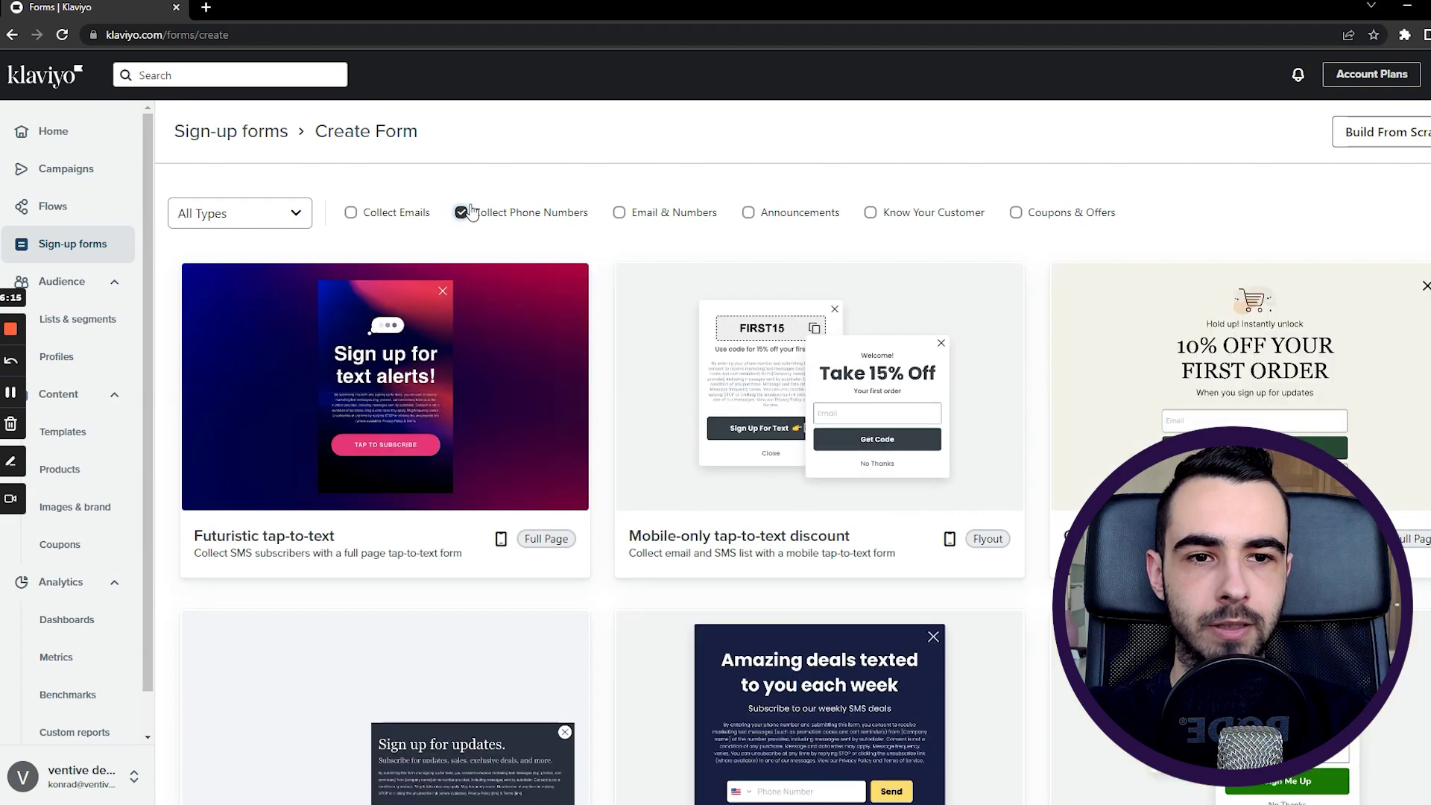
scroll(613, 392, down, 2)
scroll(605, 440, down, 5)
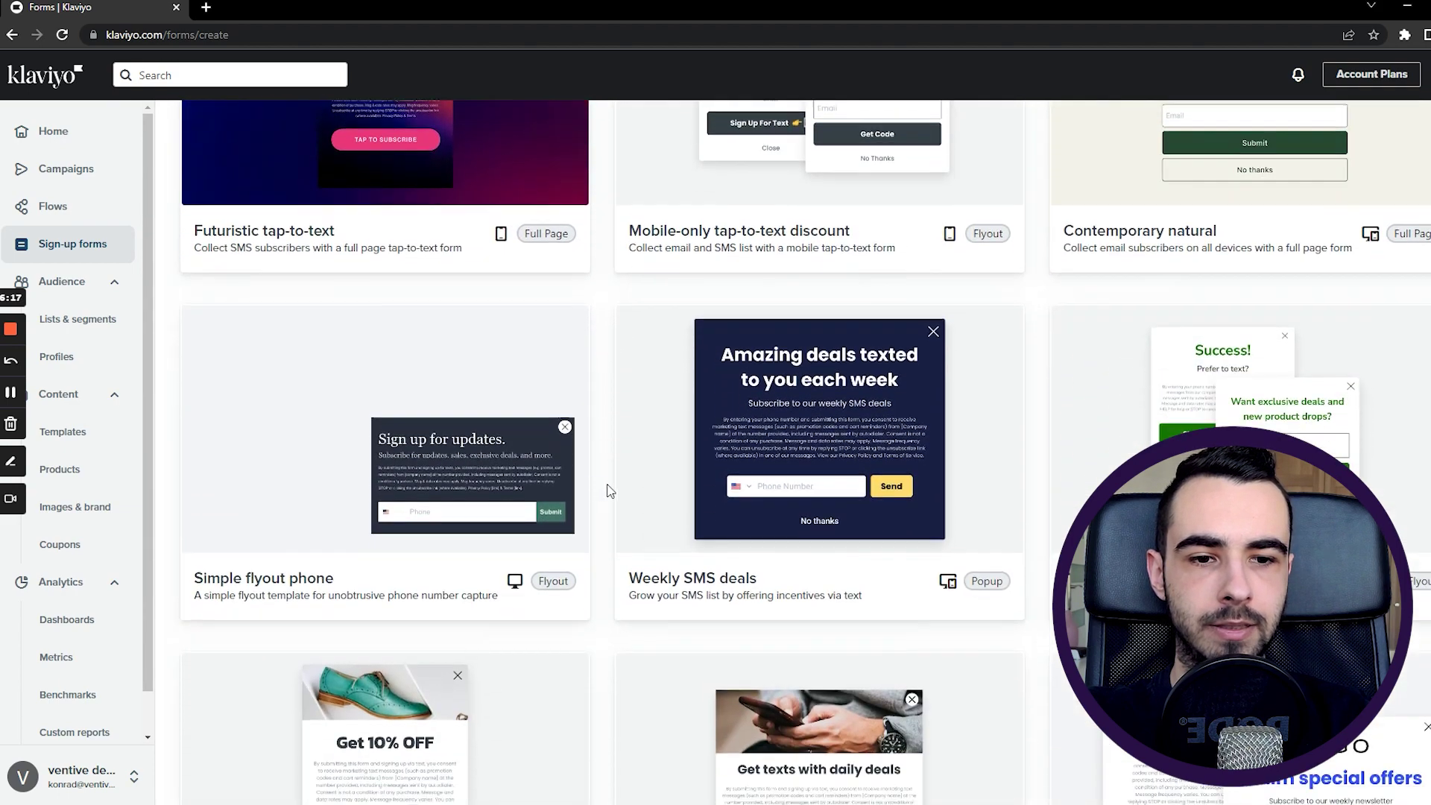
scroll(610, 488, down, 4)
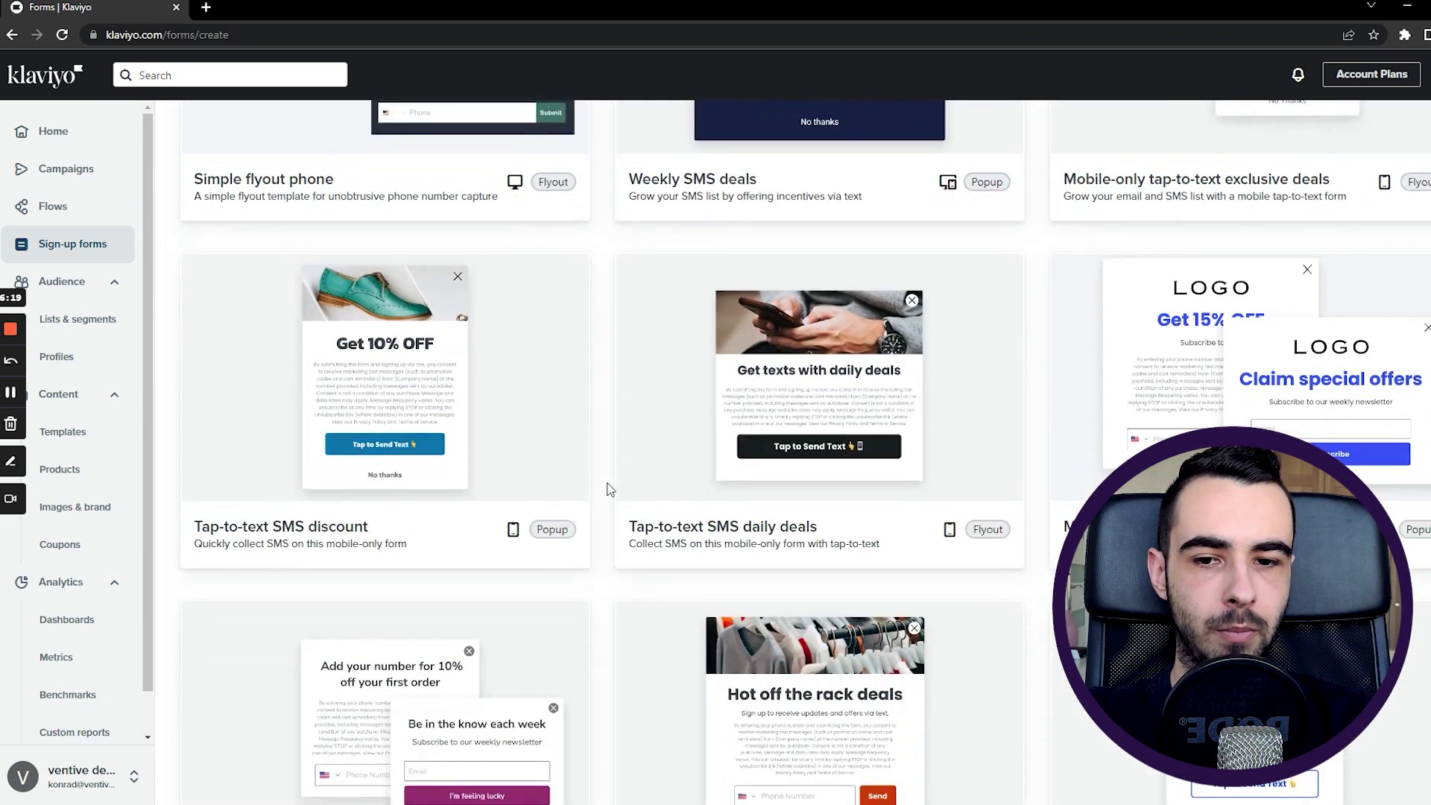
scroll(601, 459, up, 1)
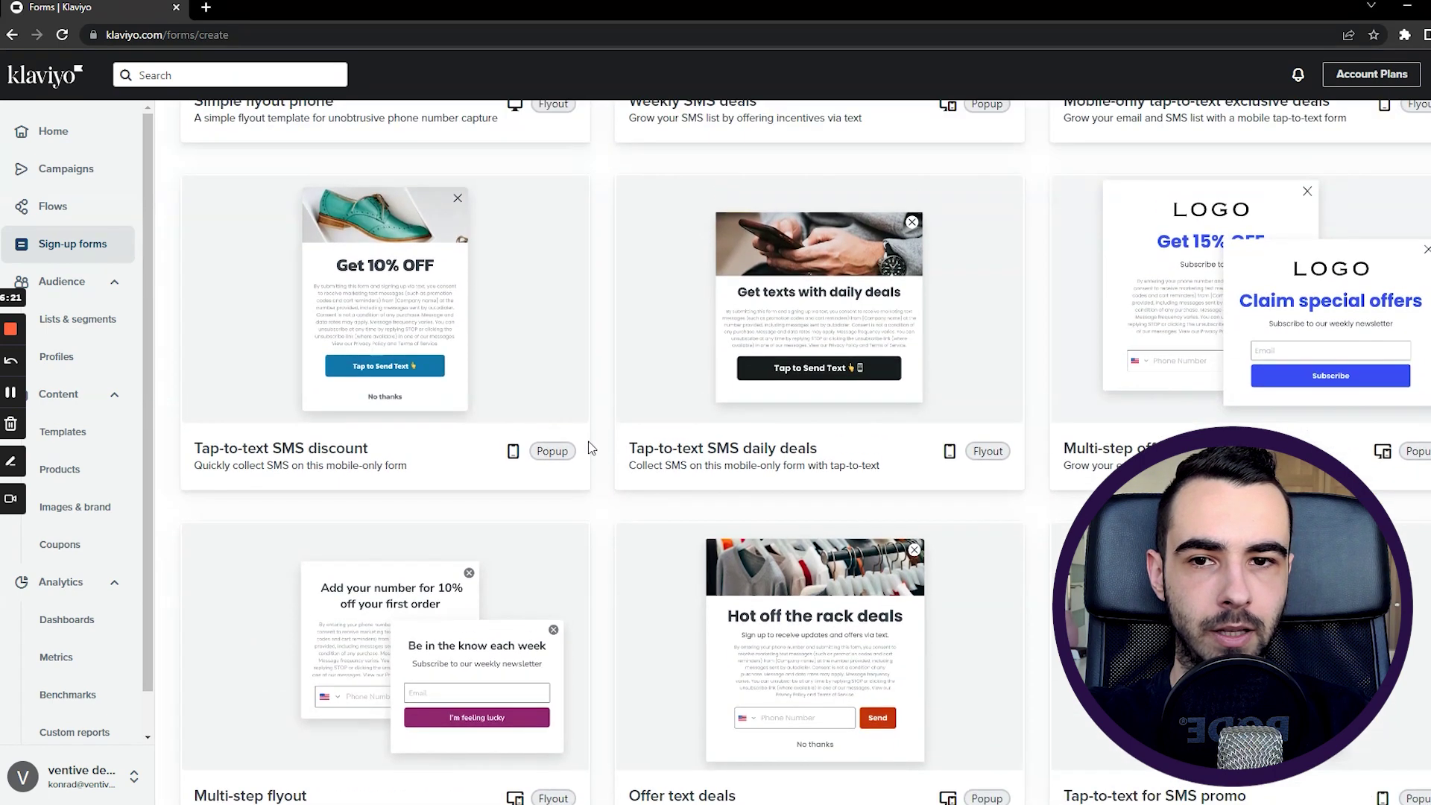
click(460, 338)
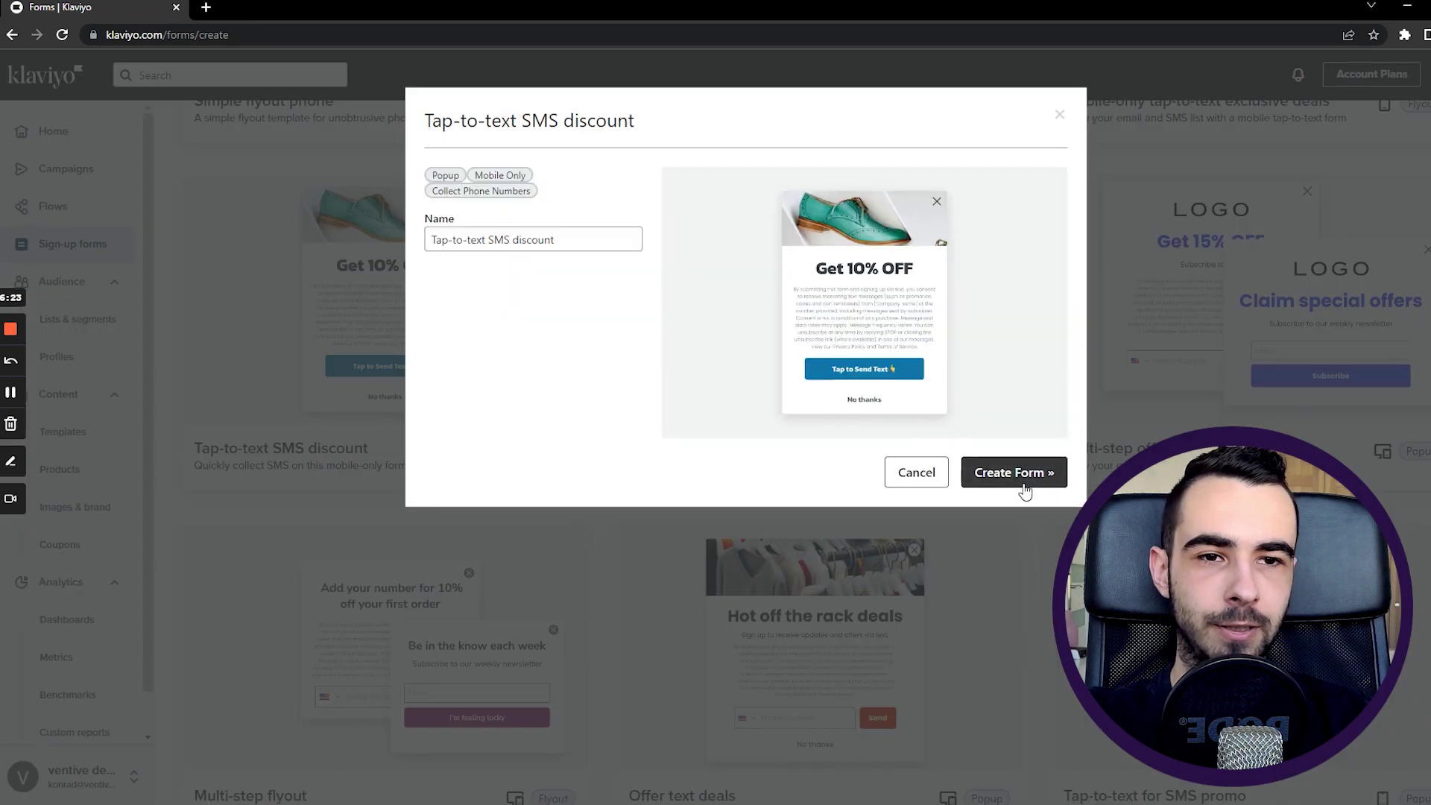
click(1024, 482)
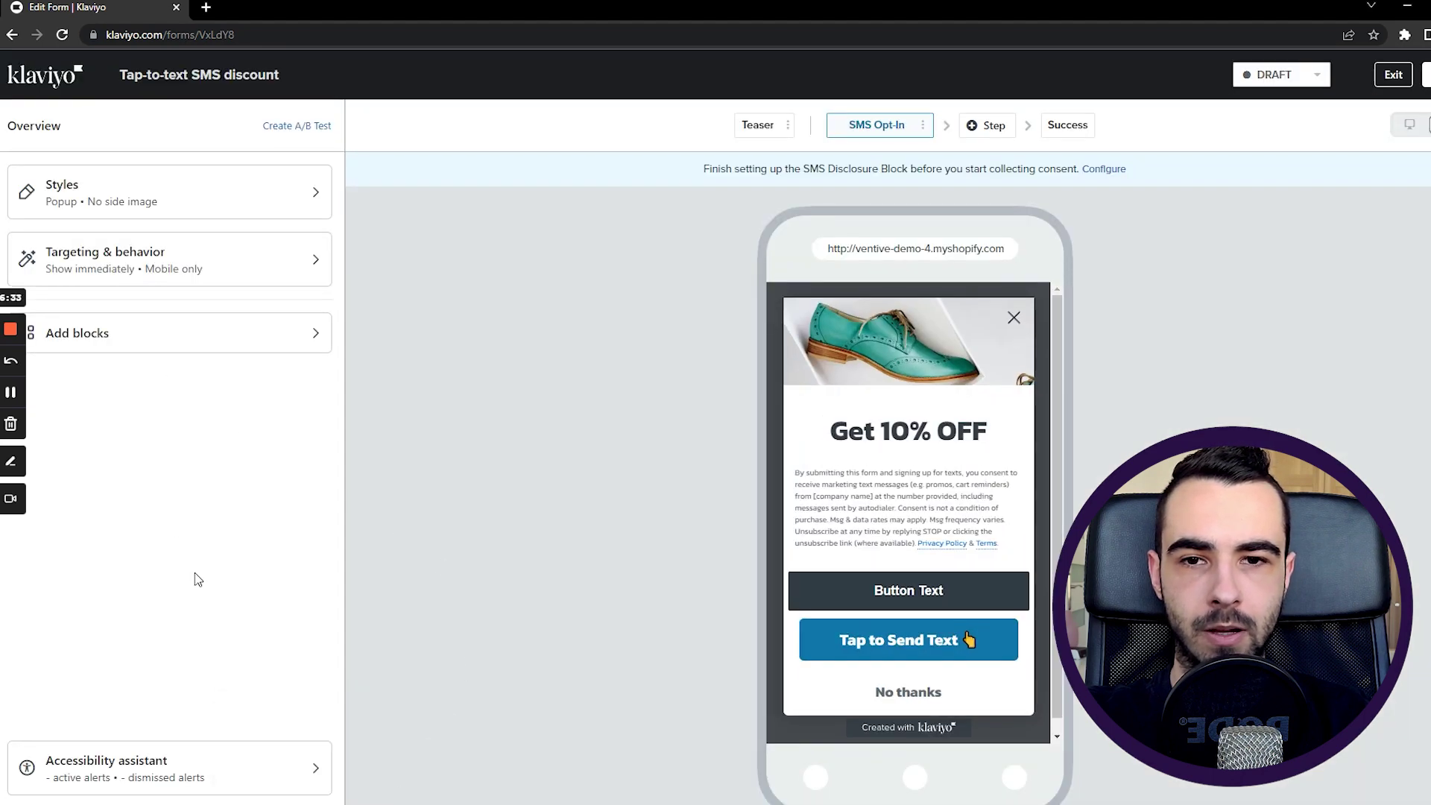
In Targeting & behavior, restrict the Tap-to-text form to visitors in the Newsletter list.
click(214, 256)
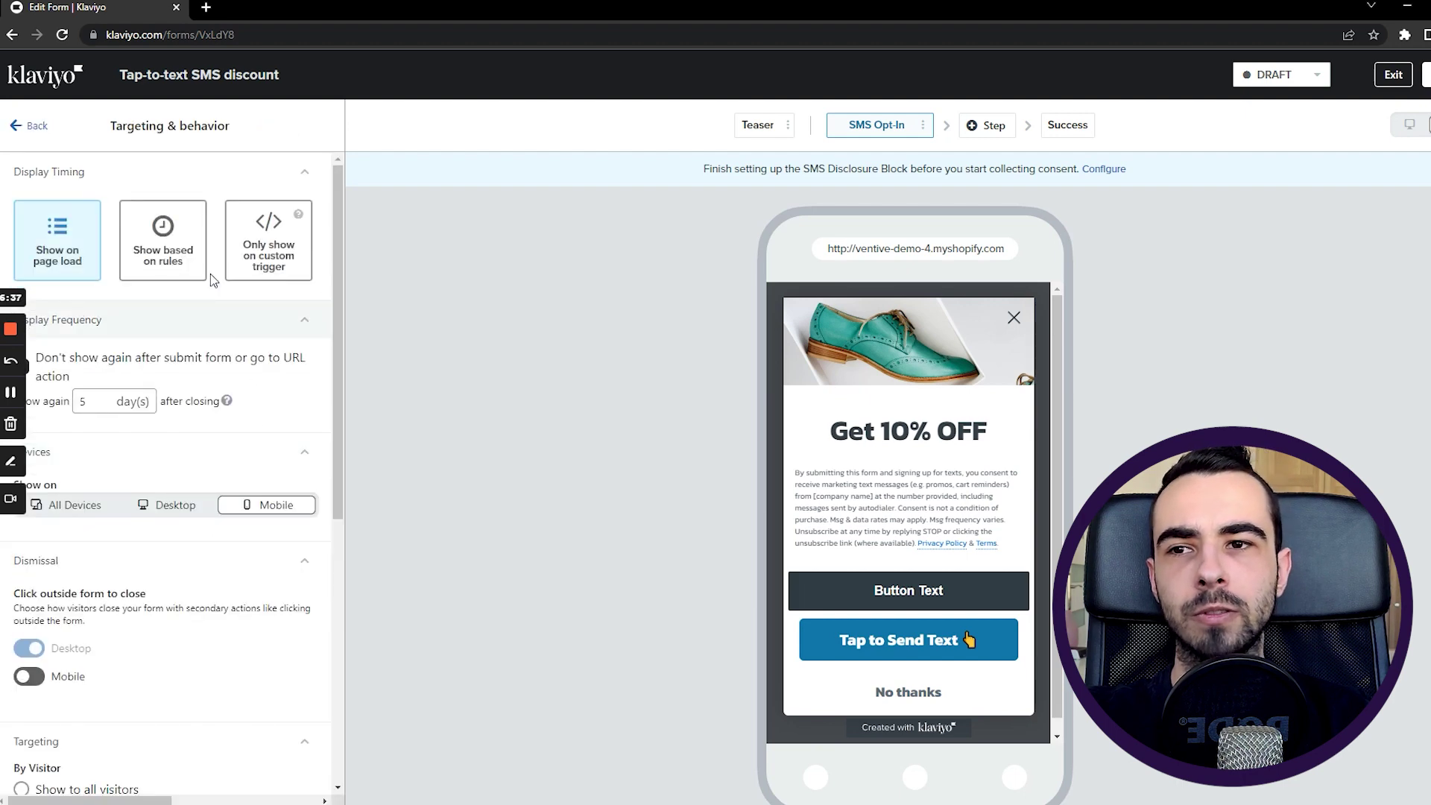
scroll(179, 418, down, 5)
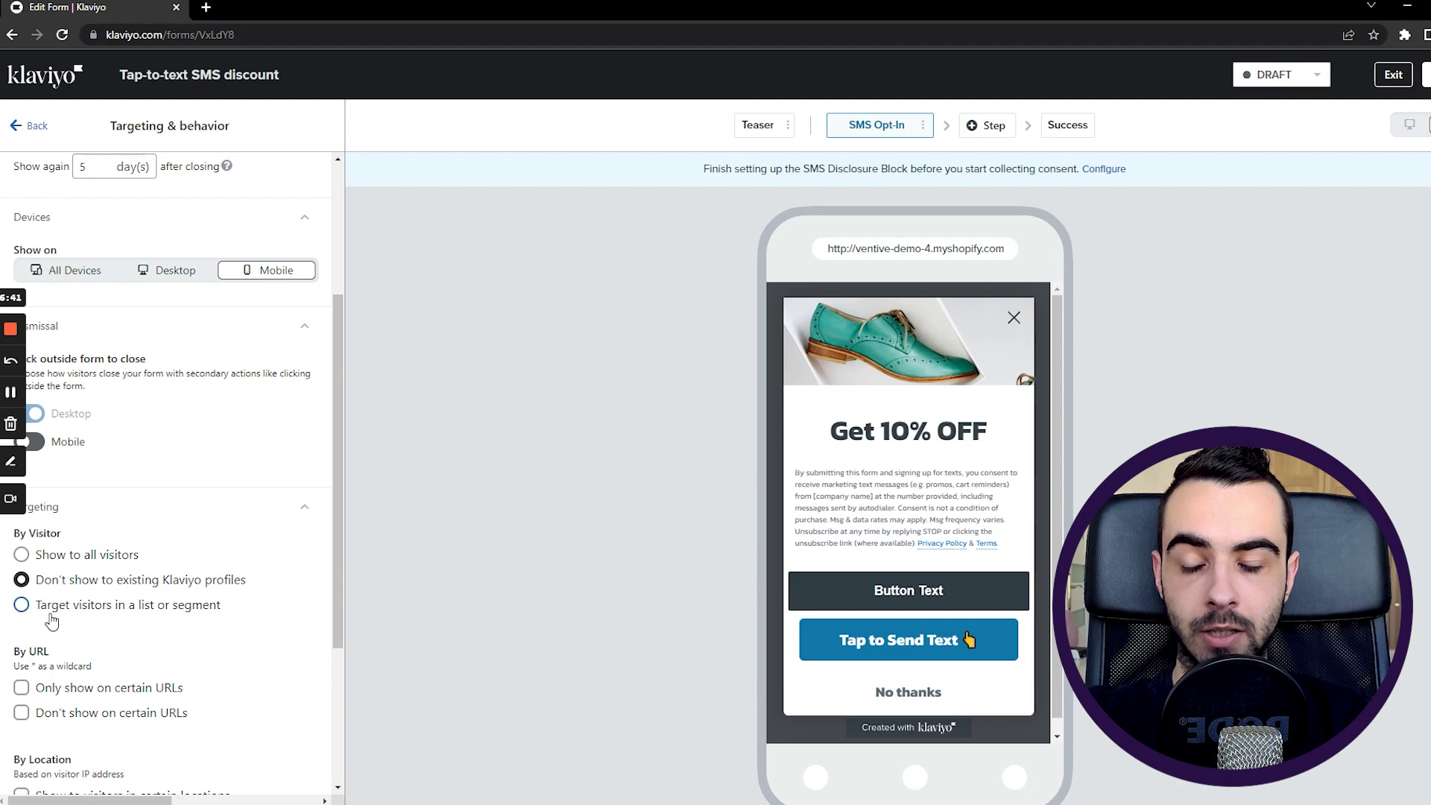
click(51, 617)
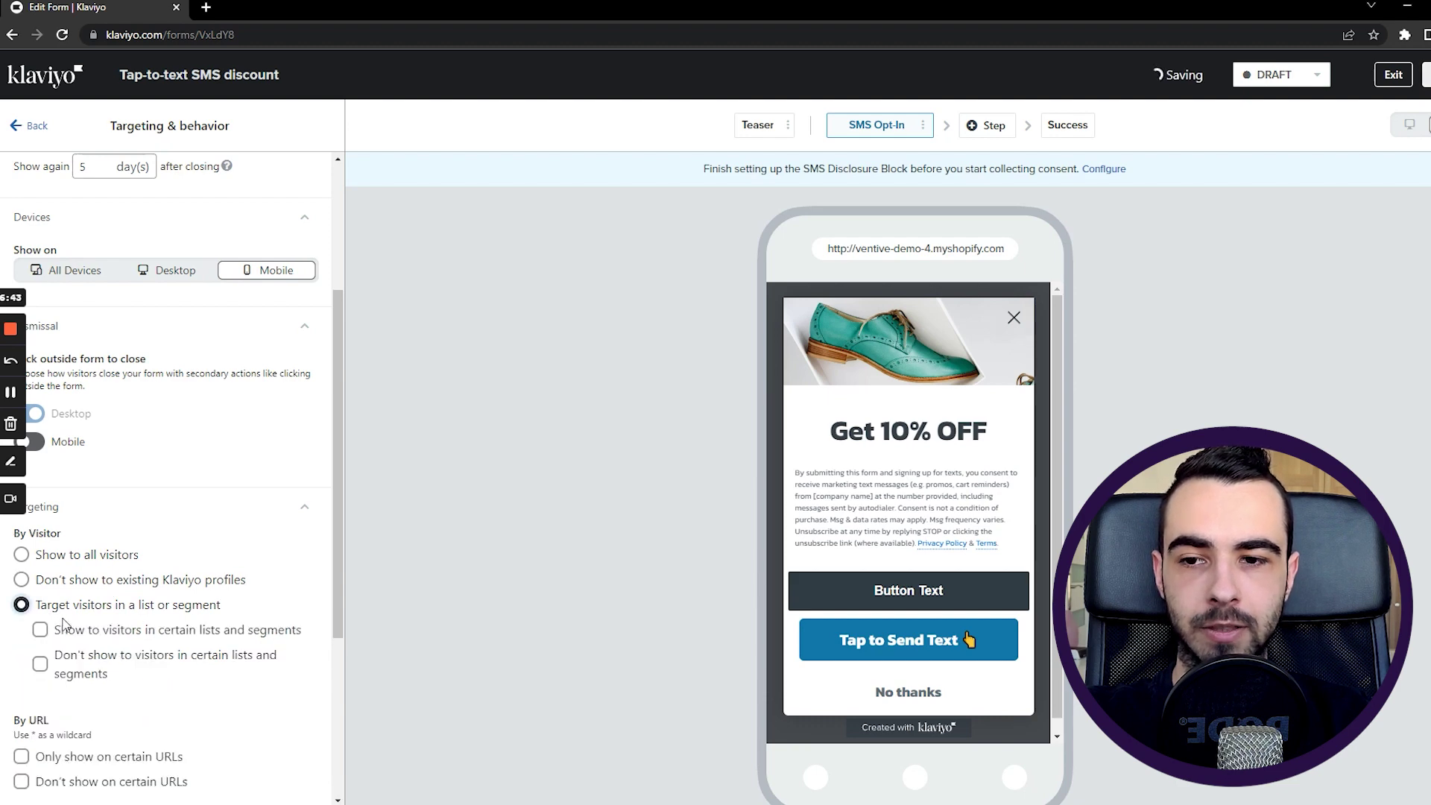
scroll(82, 642, down, 2)
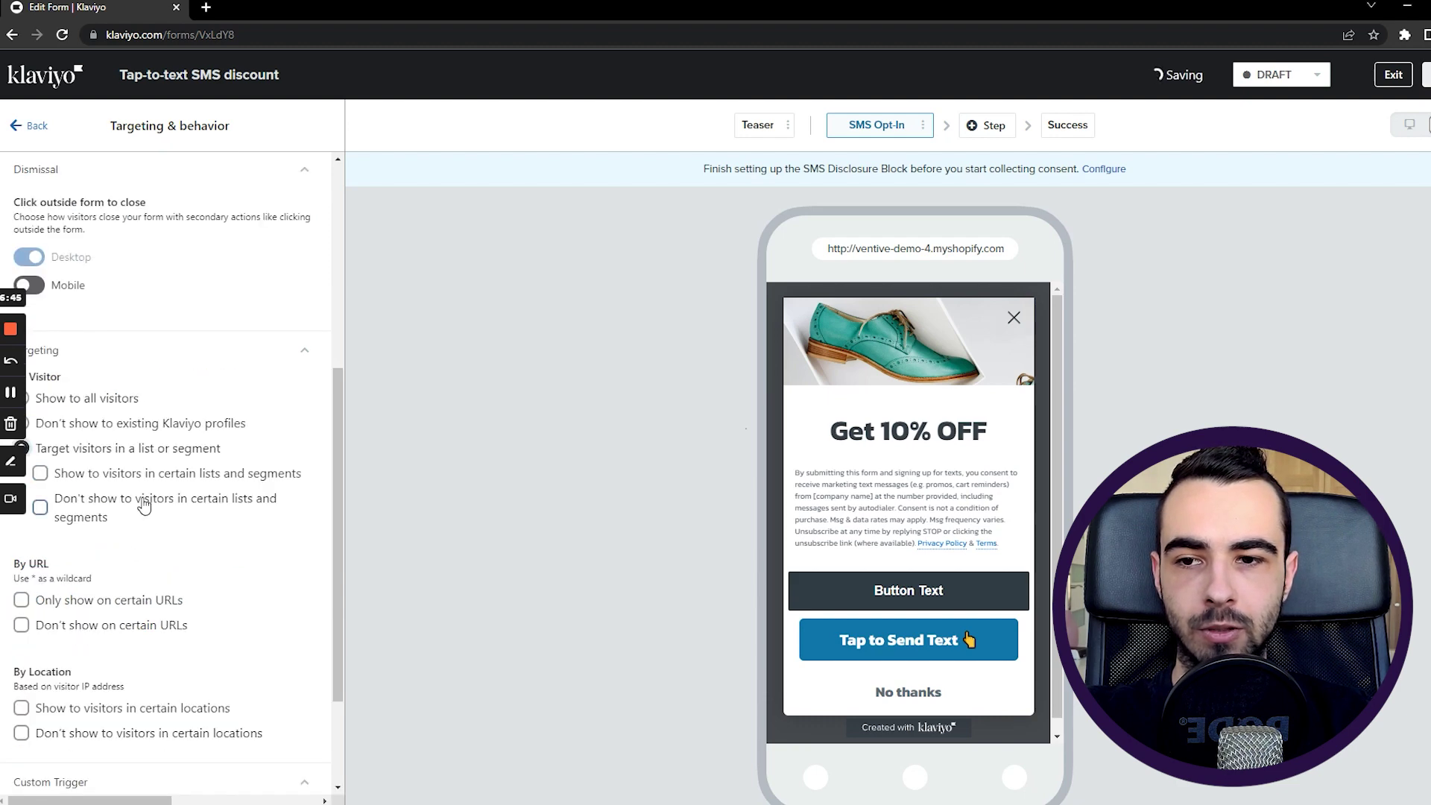
click(134, 477)
click(124, 507)
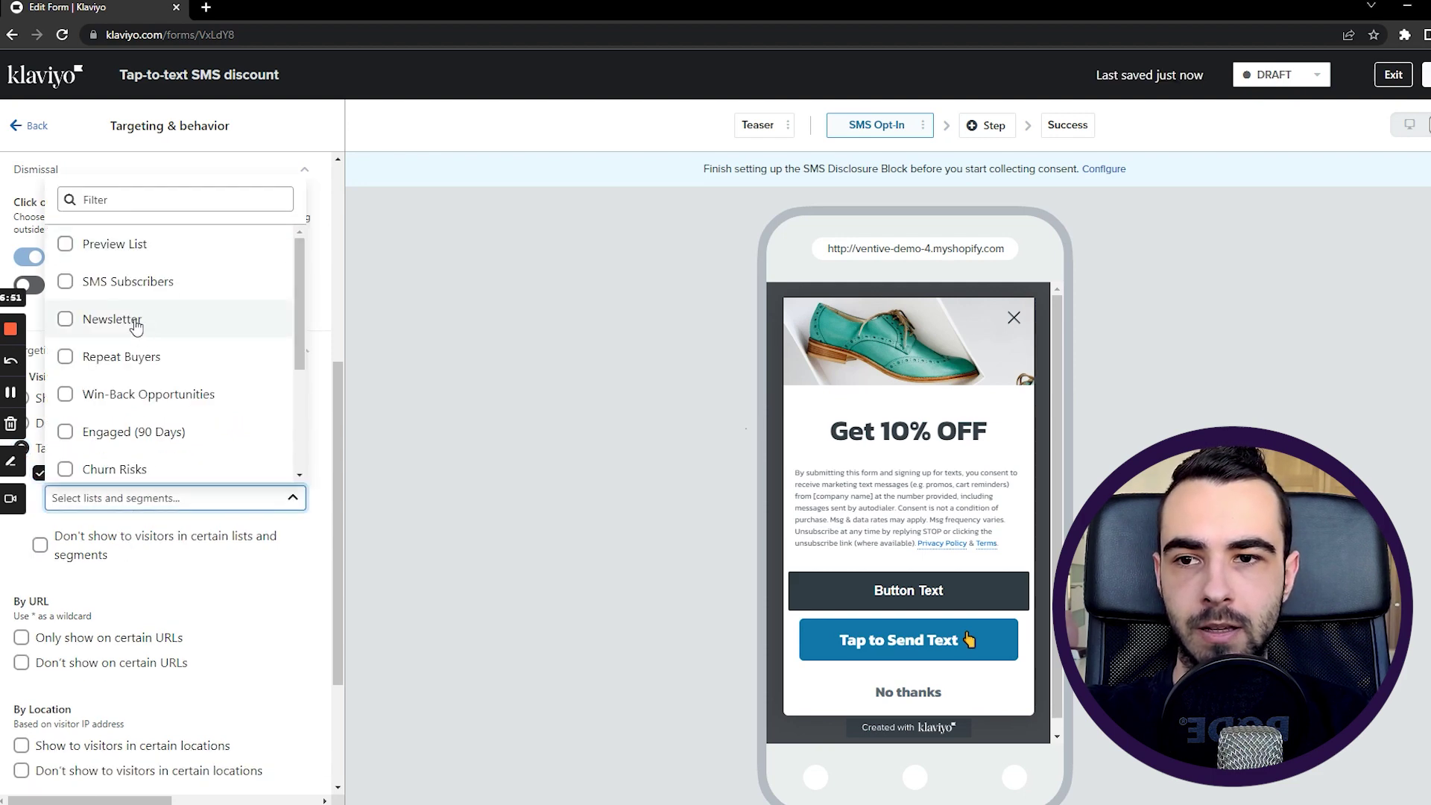
click(134, 322)
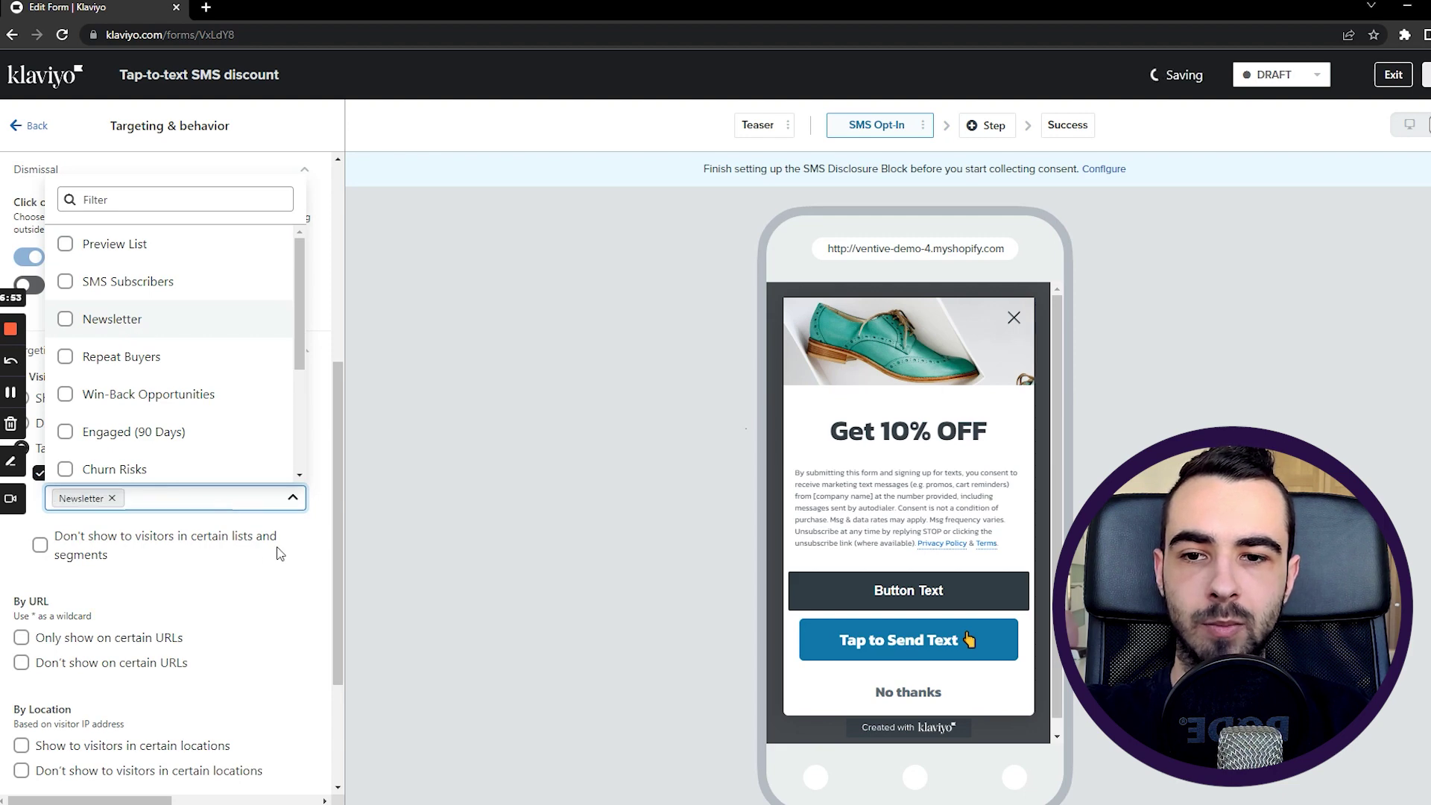
click(310, 541)
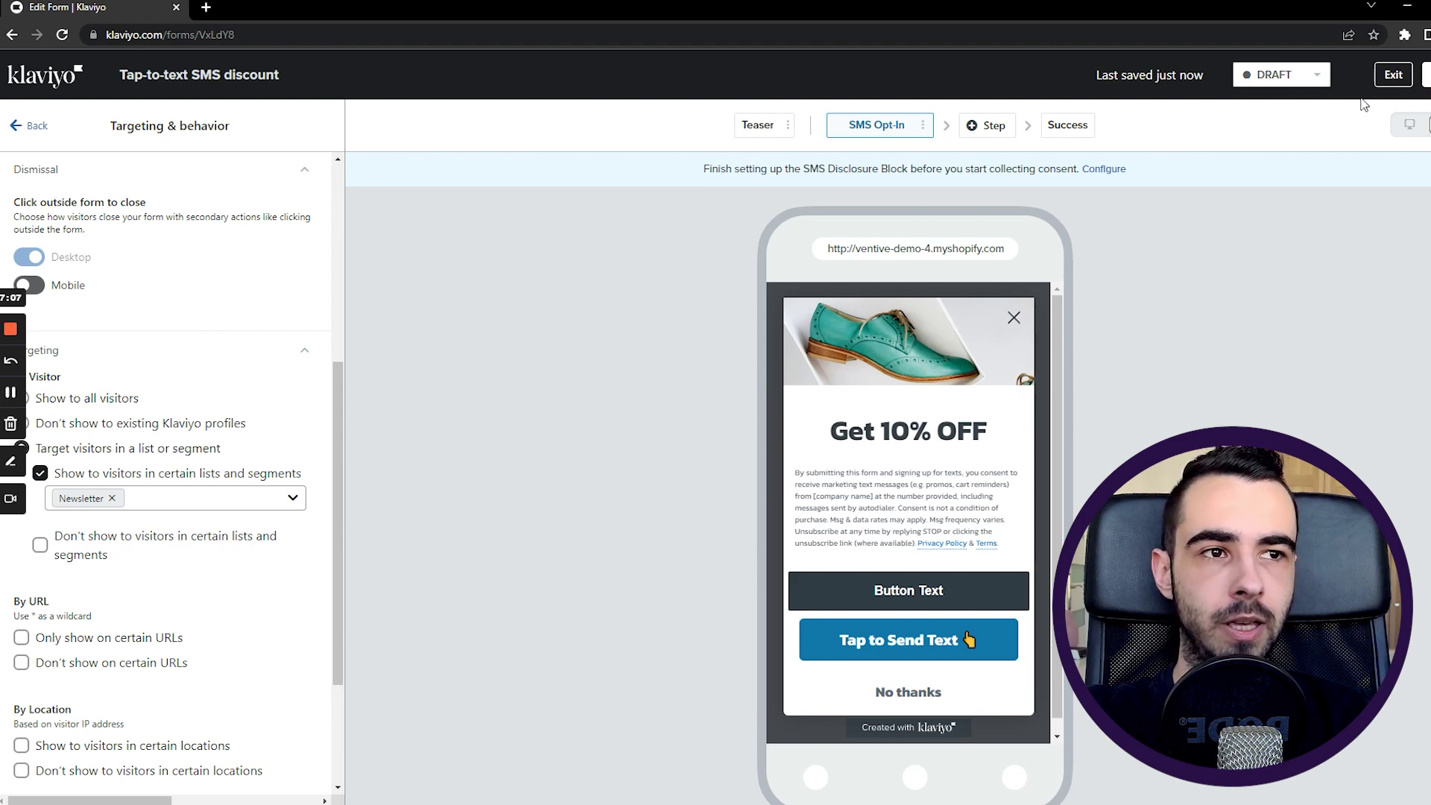
Exit the form editor and open Create flow from the Flows page.
click(1393, 77)
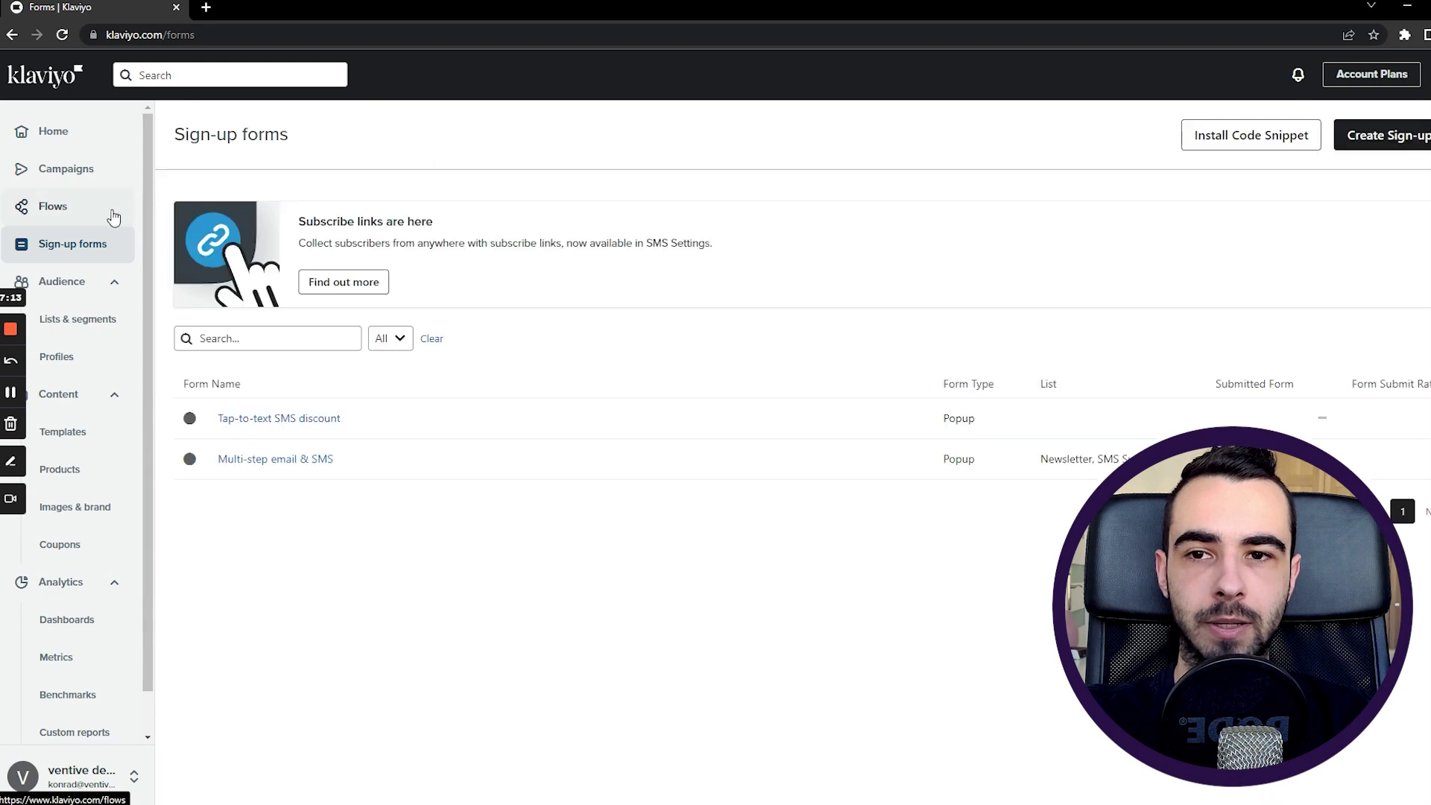
click(112, 216)
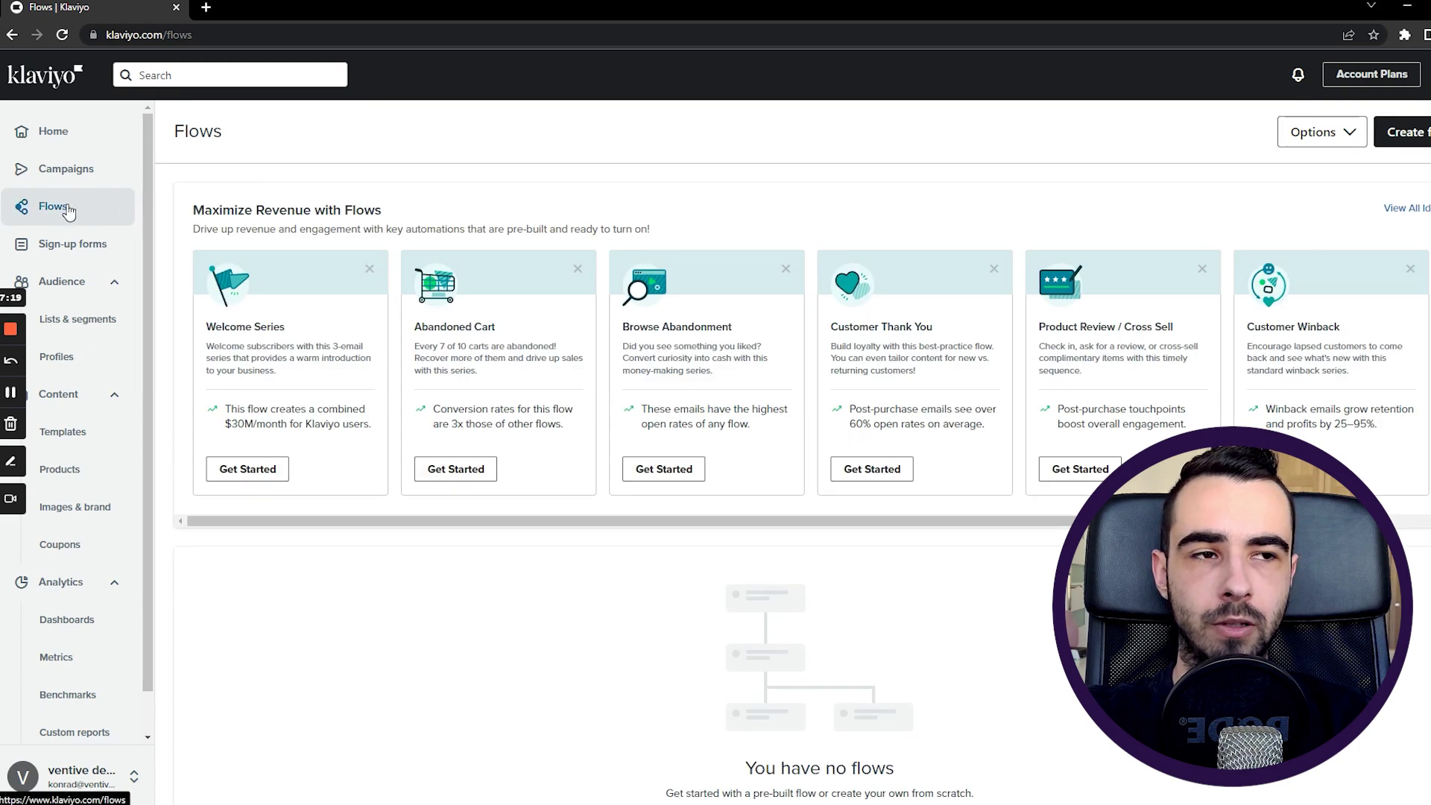
click(1405, 132)
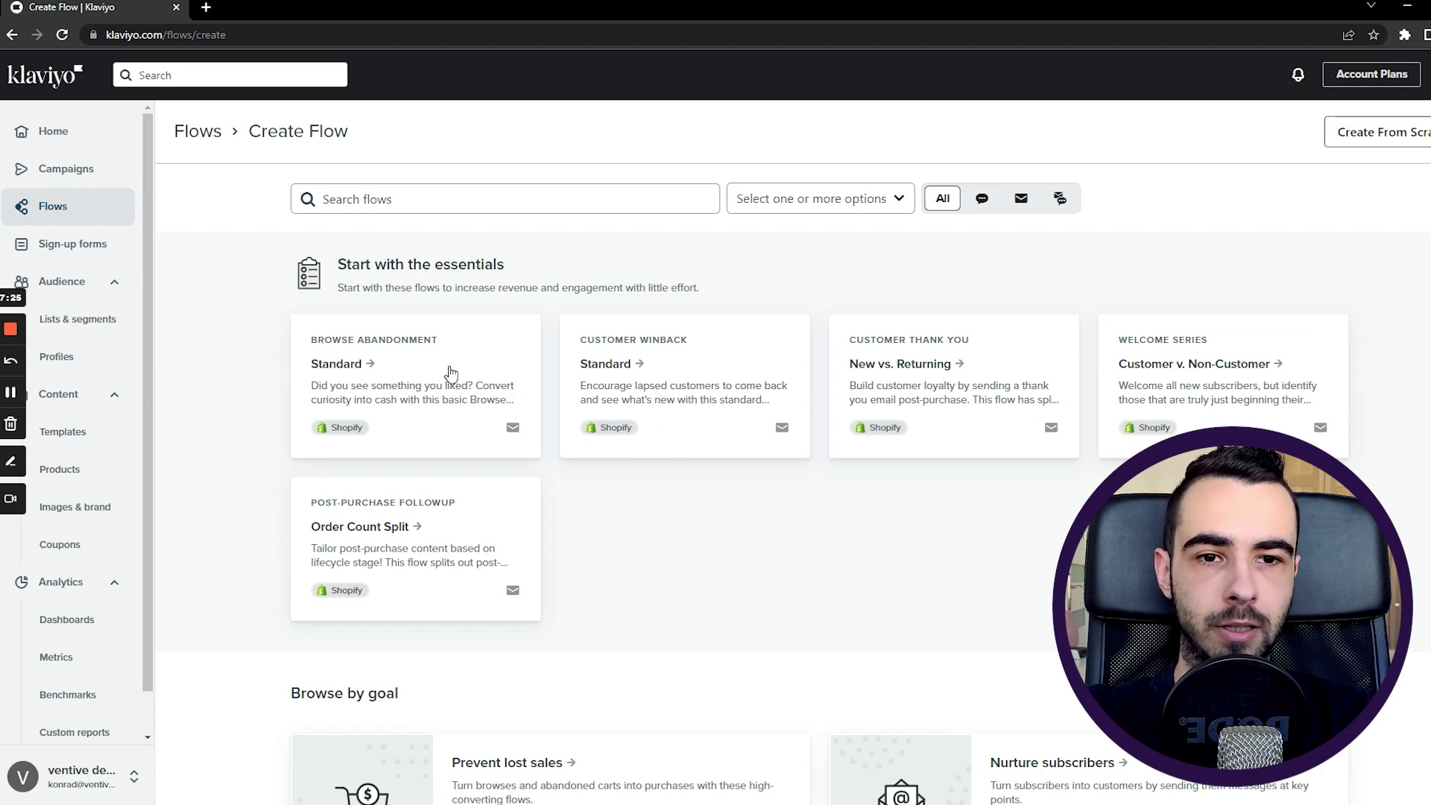
Filter flow templates to Email & SMS and pick the Standard (Email & SMS) Abandoned Cart Reminder.
click(982, 198)
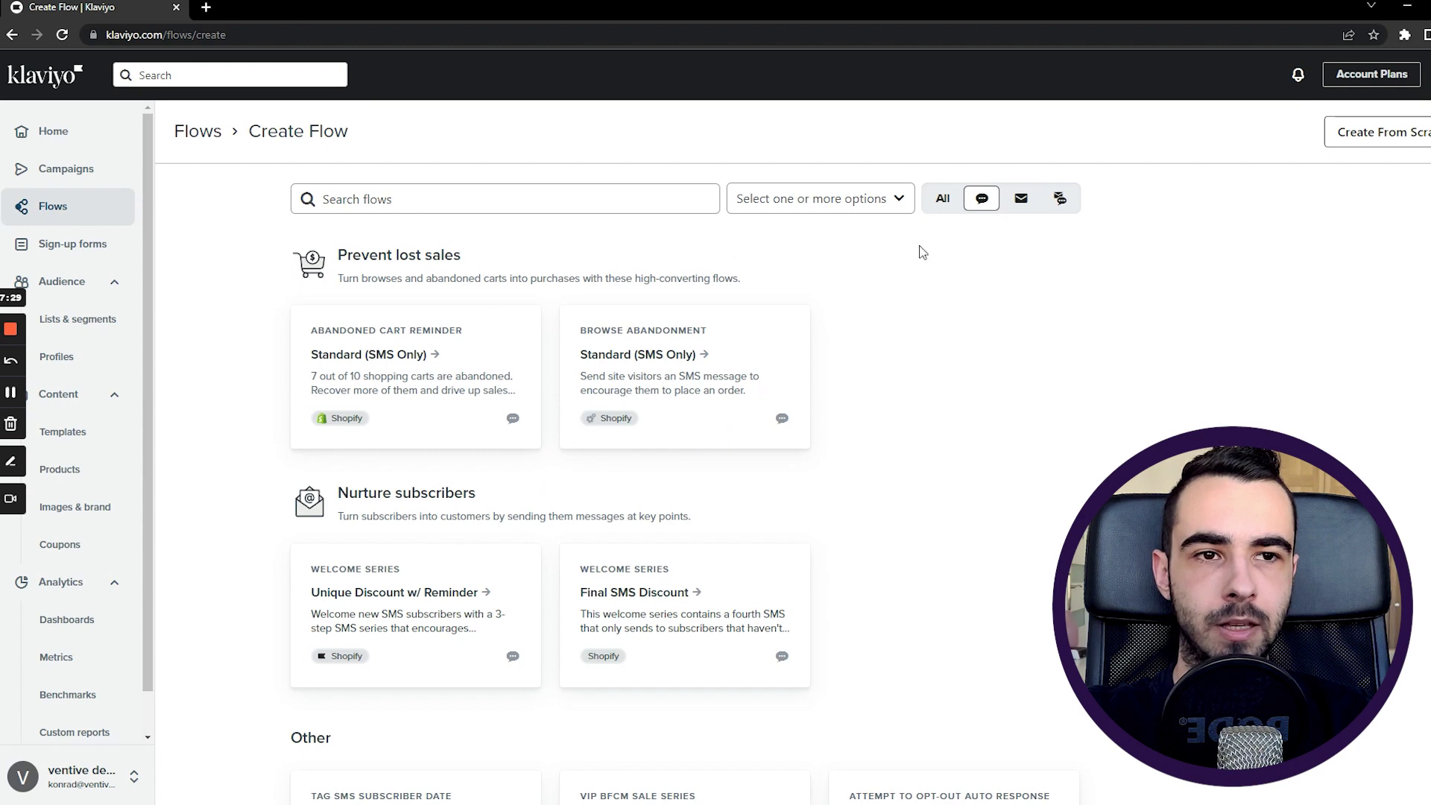
click(1021, 198)
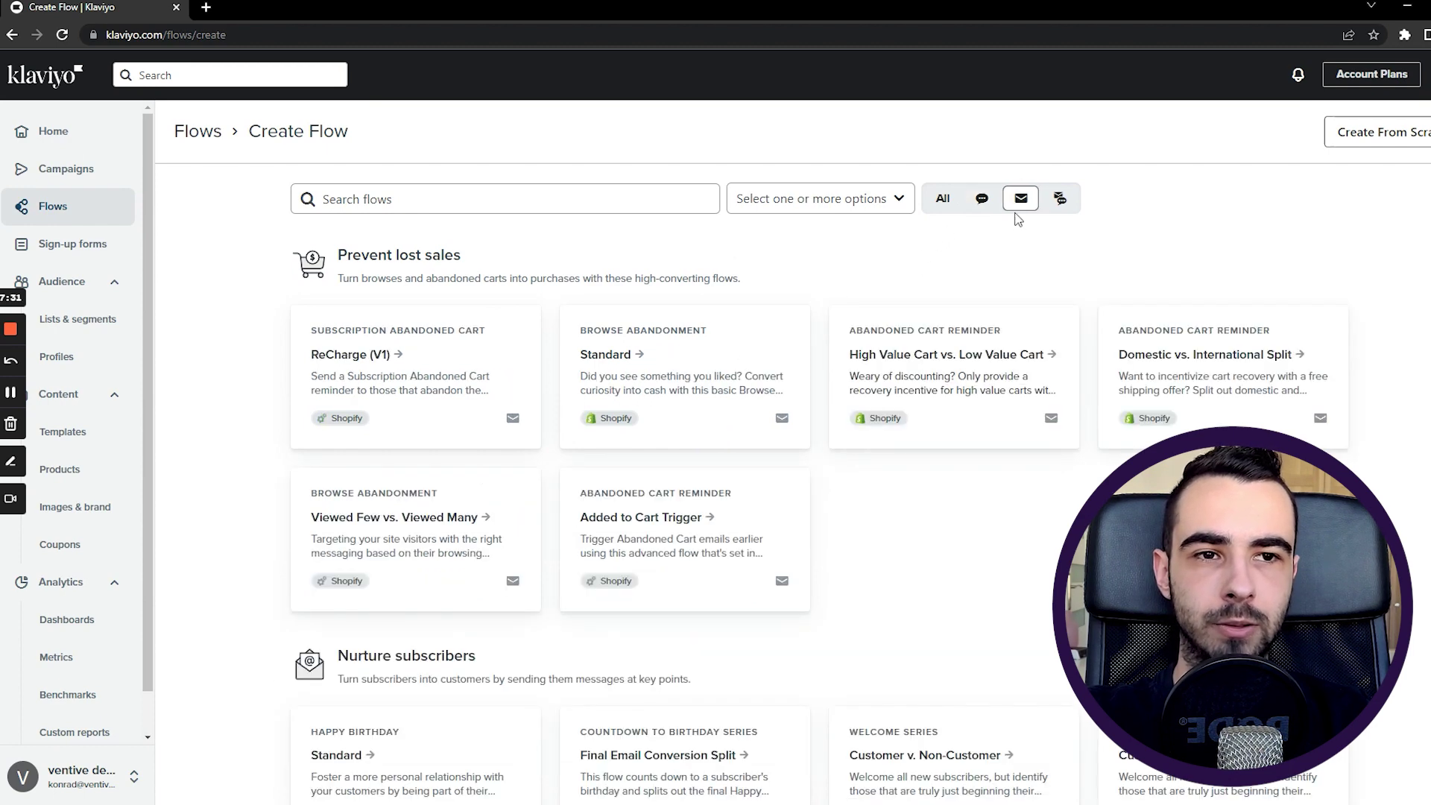
click(1060, 198)
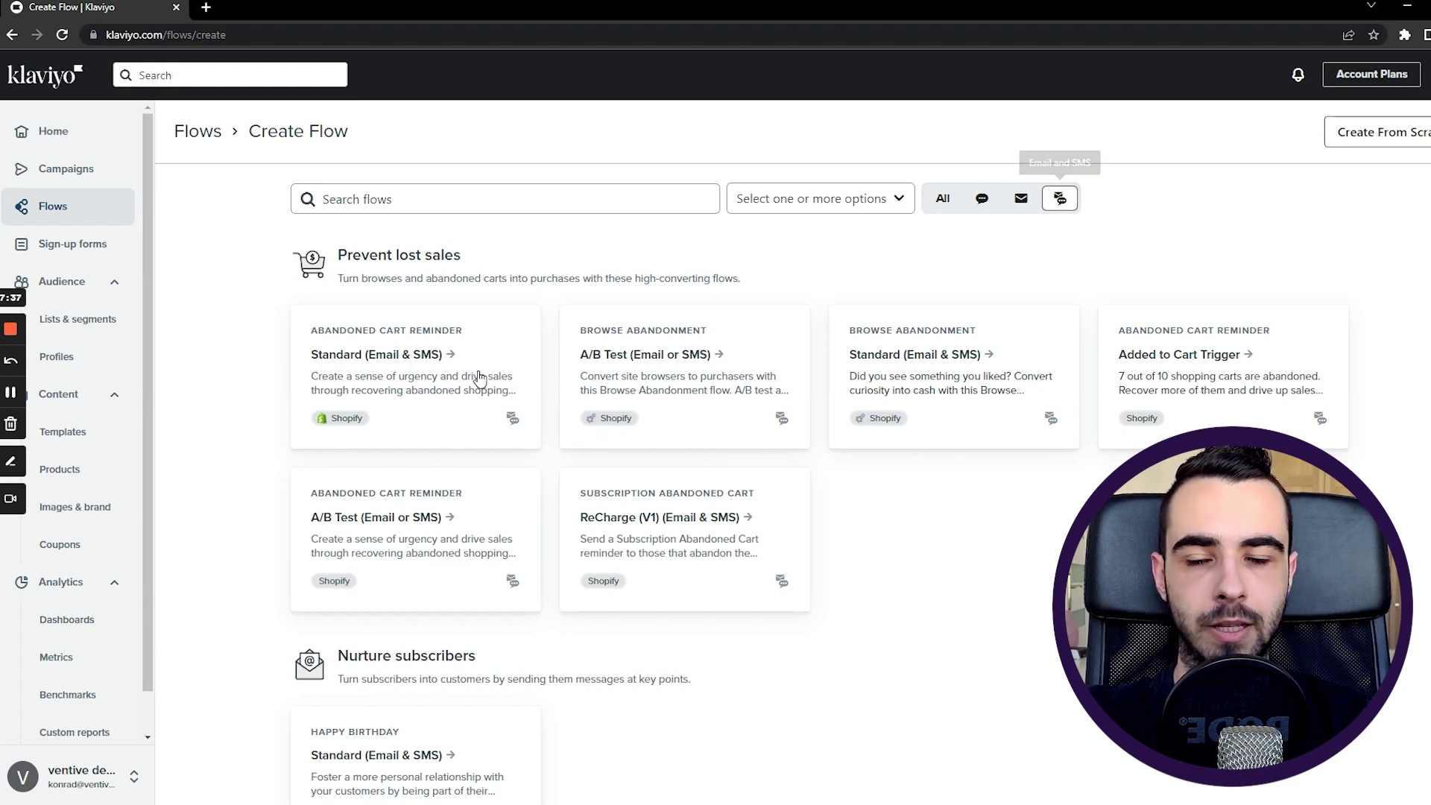
click(425, 360)
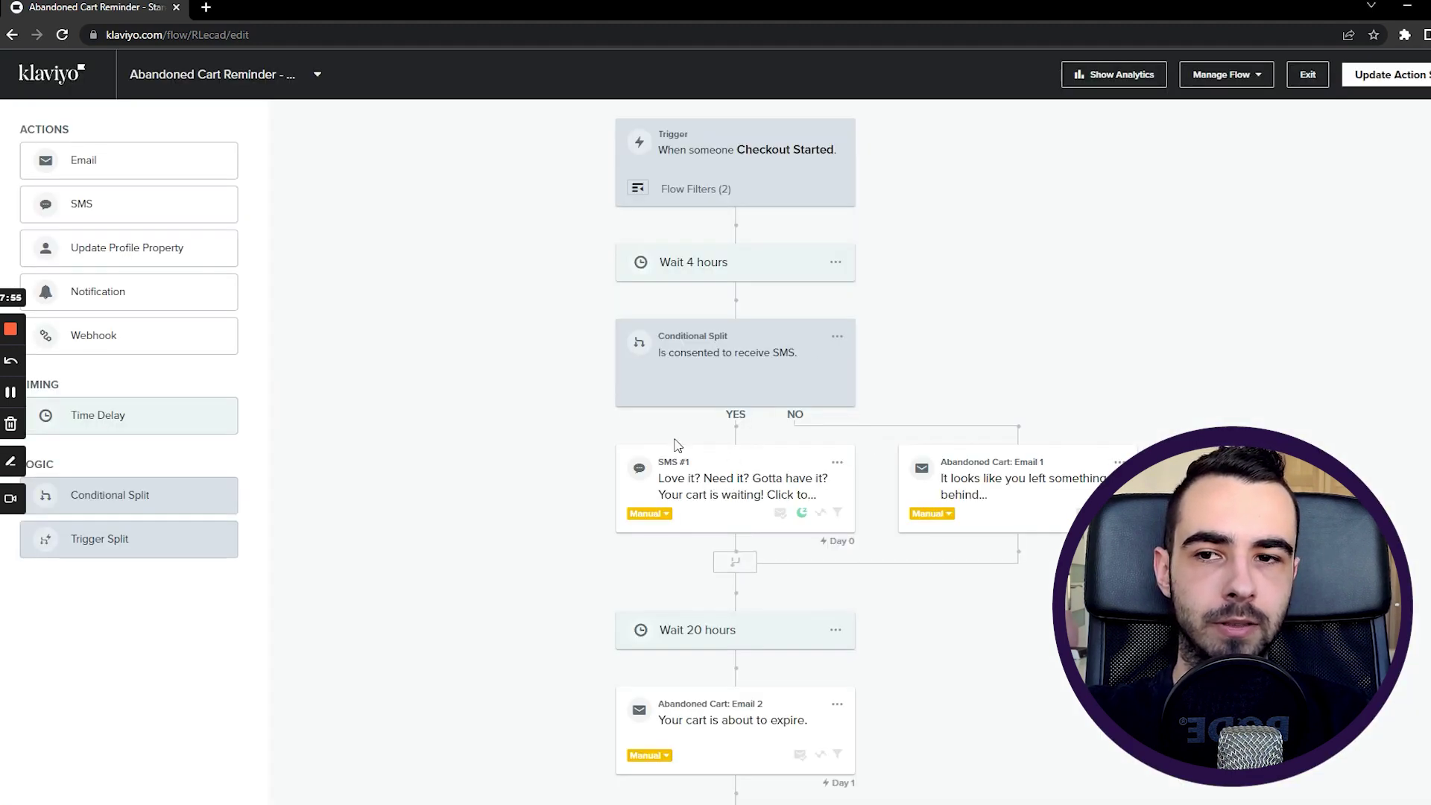
scroll(594, 525, down, 1)
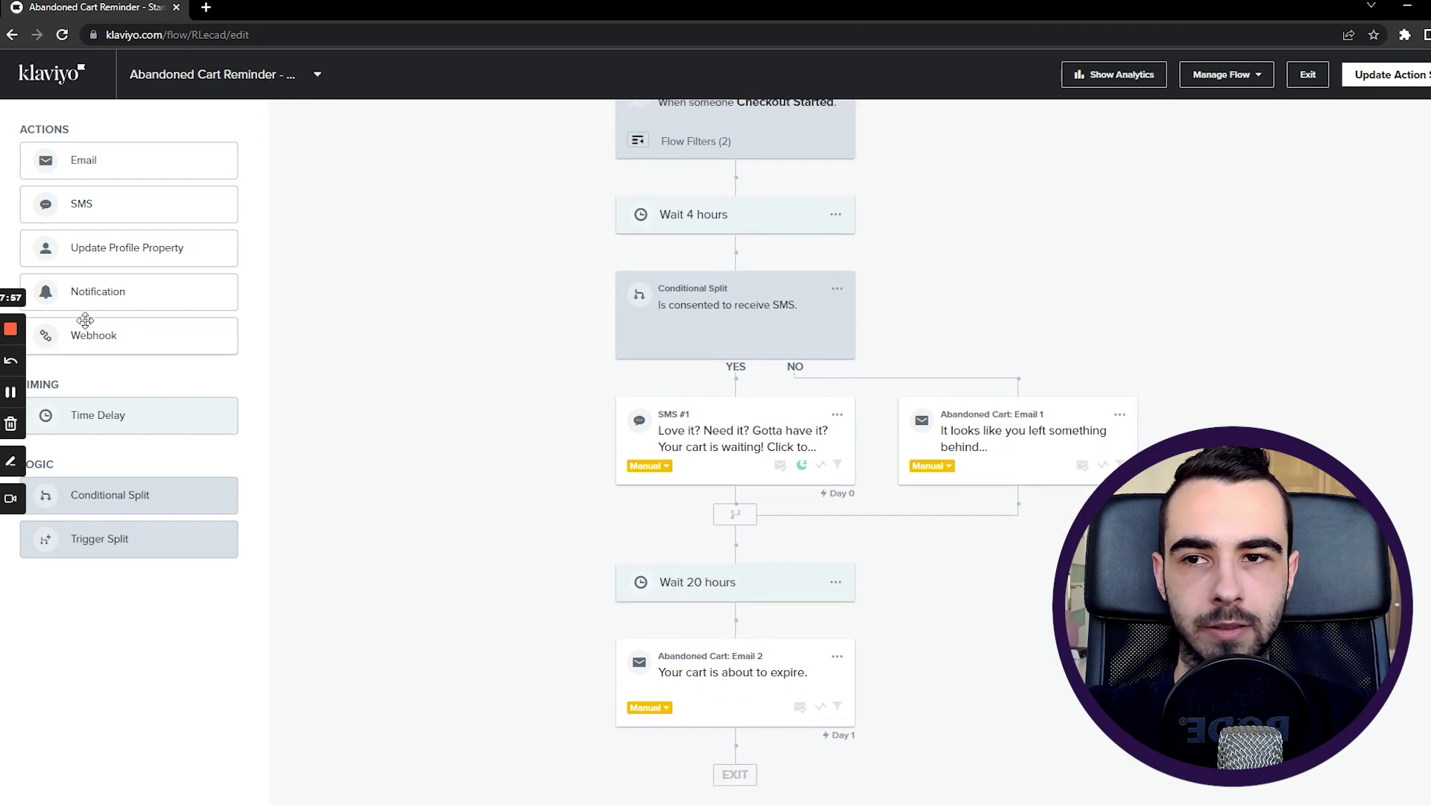
drag(82, 204, 693, 668)
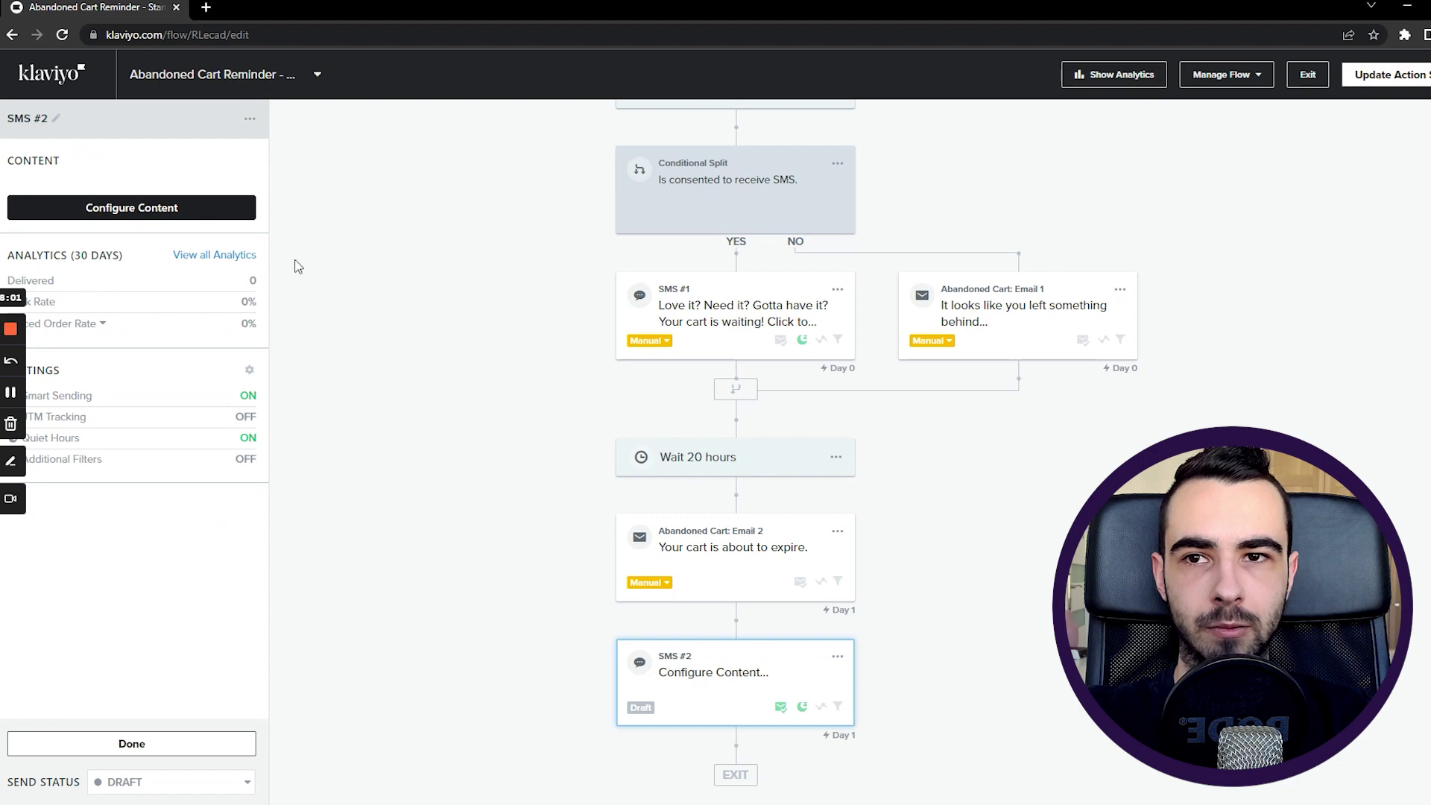
click(248, 119)
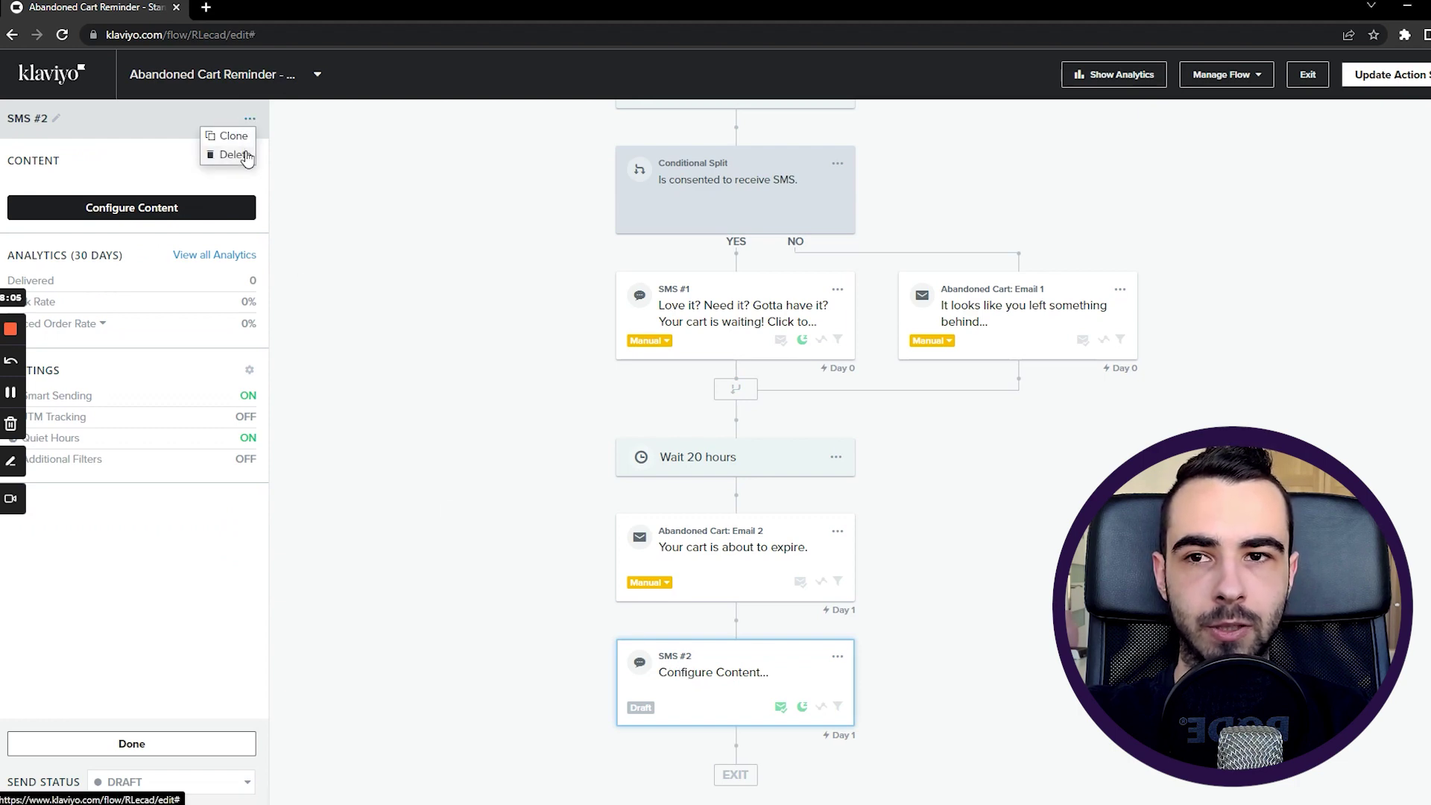
click(232, 154)
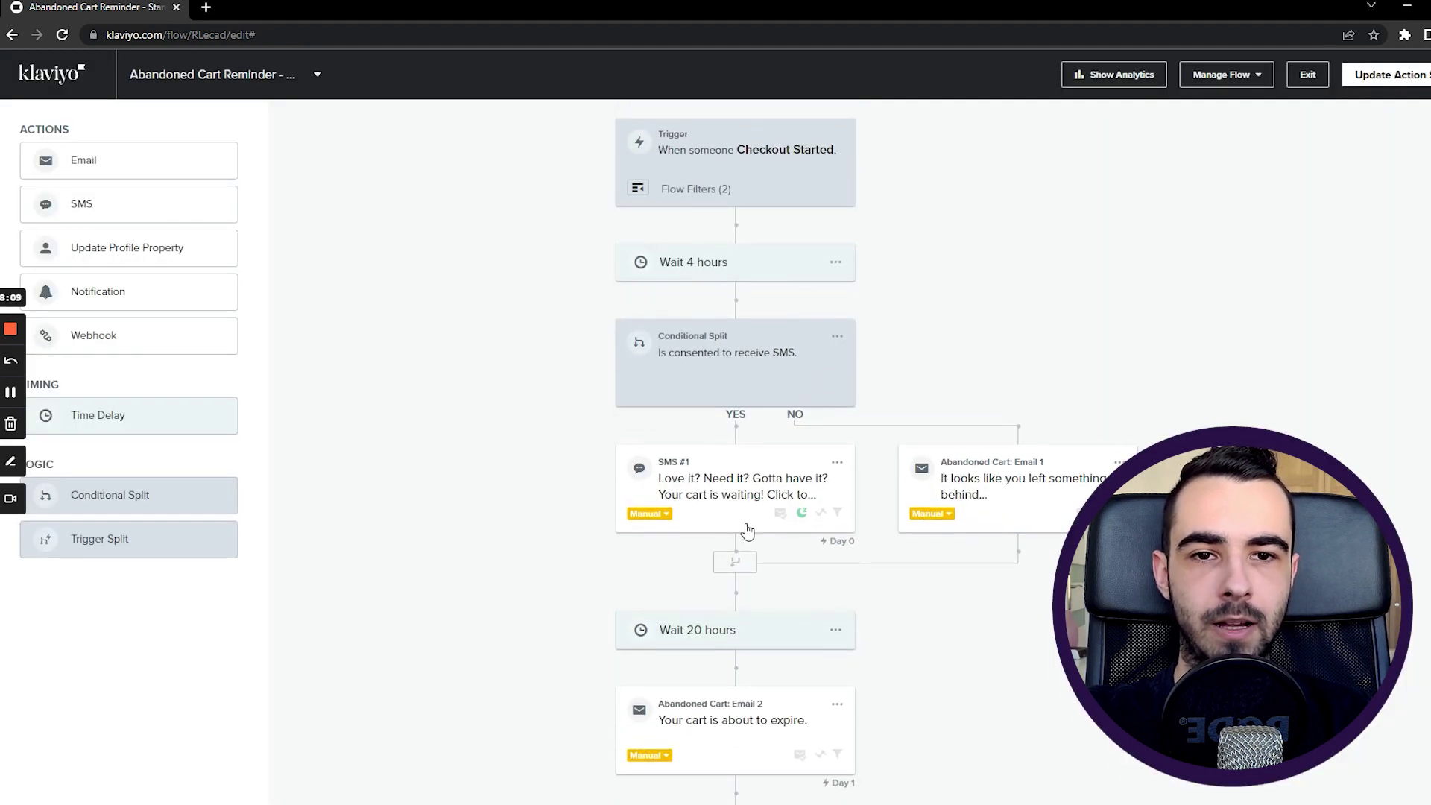
Enable Smart Sending and UTM Tracking in the SMS #1 sending settings.
click(704, 481)
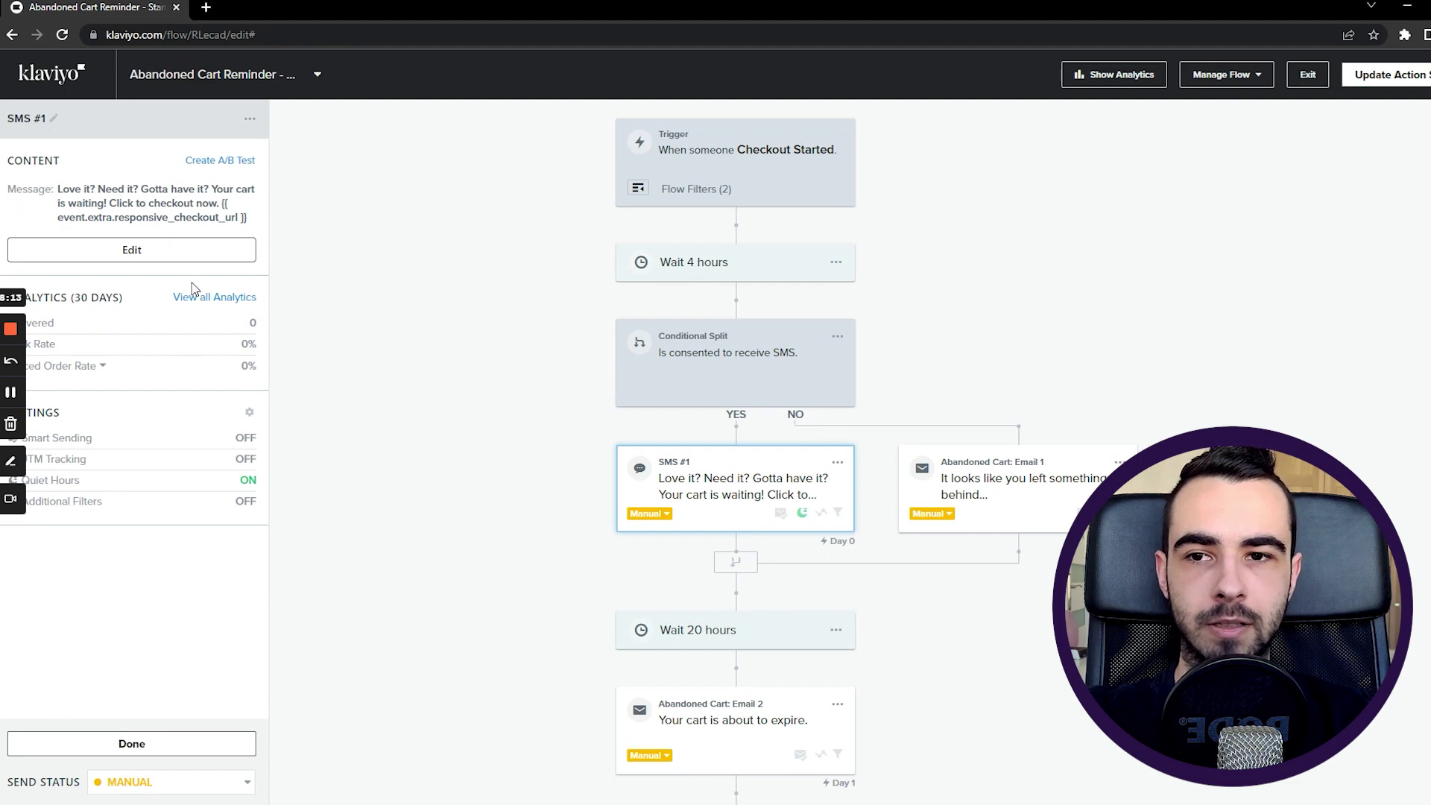
click(113, 436)
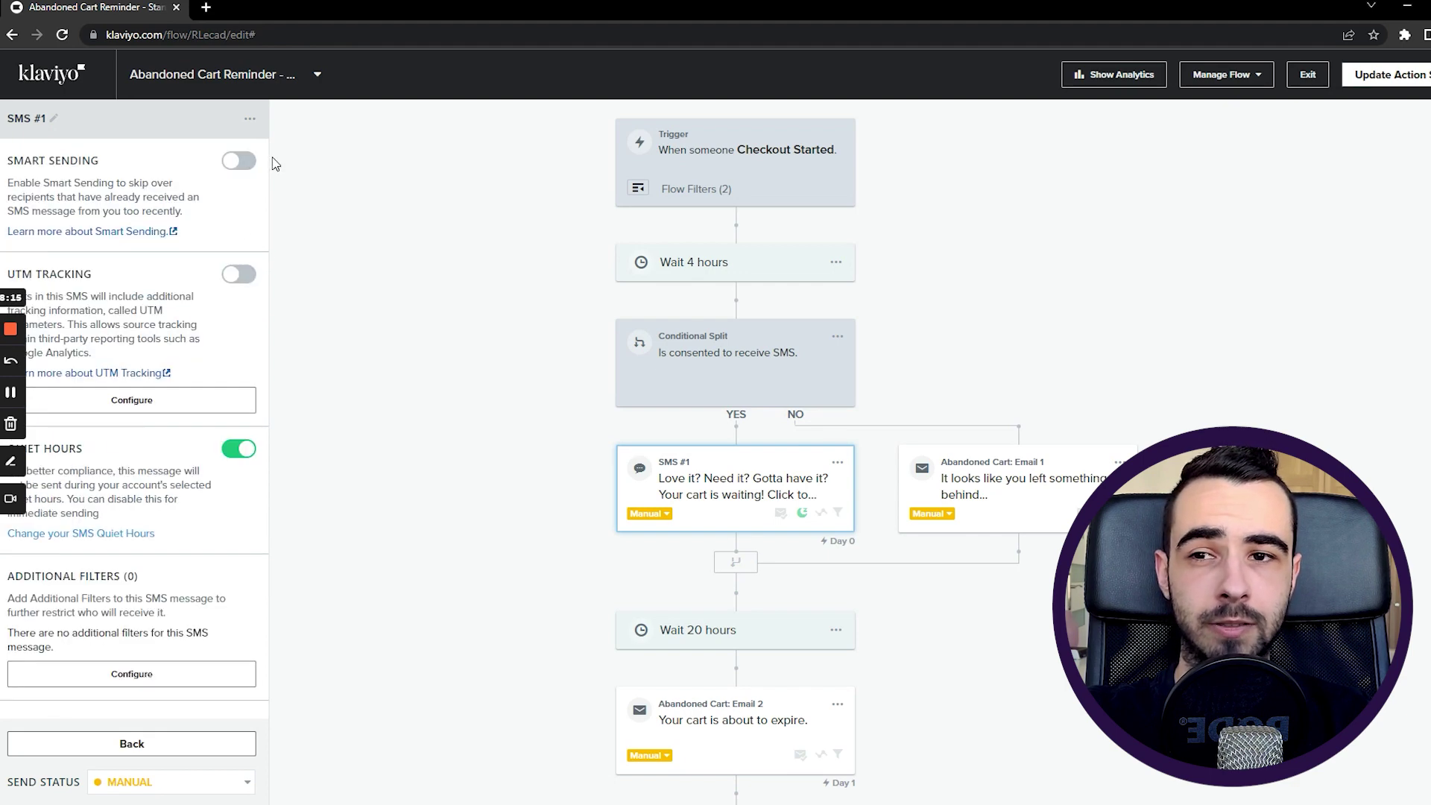
click(248, 163)
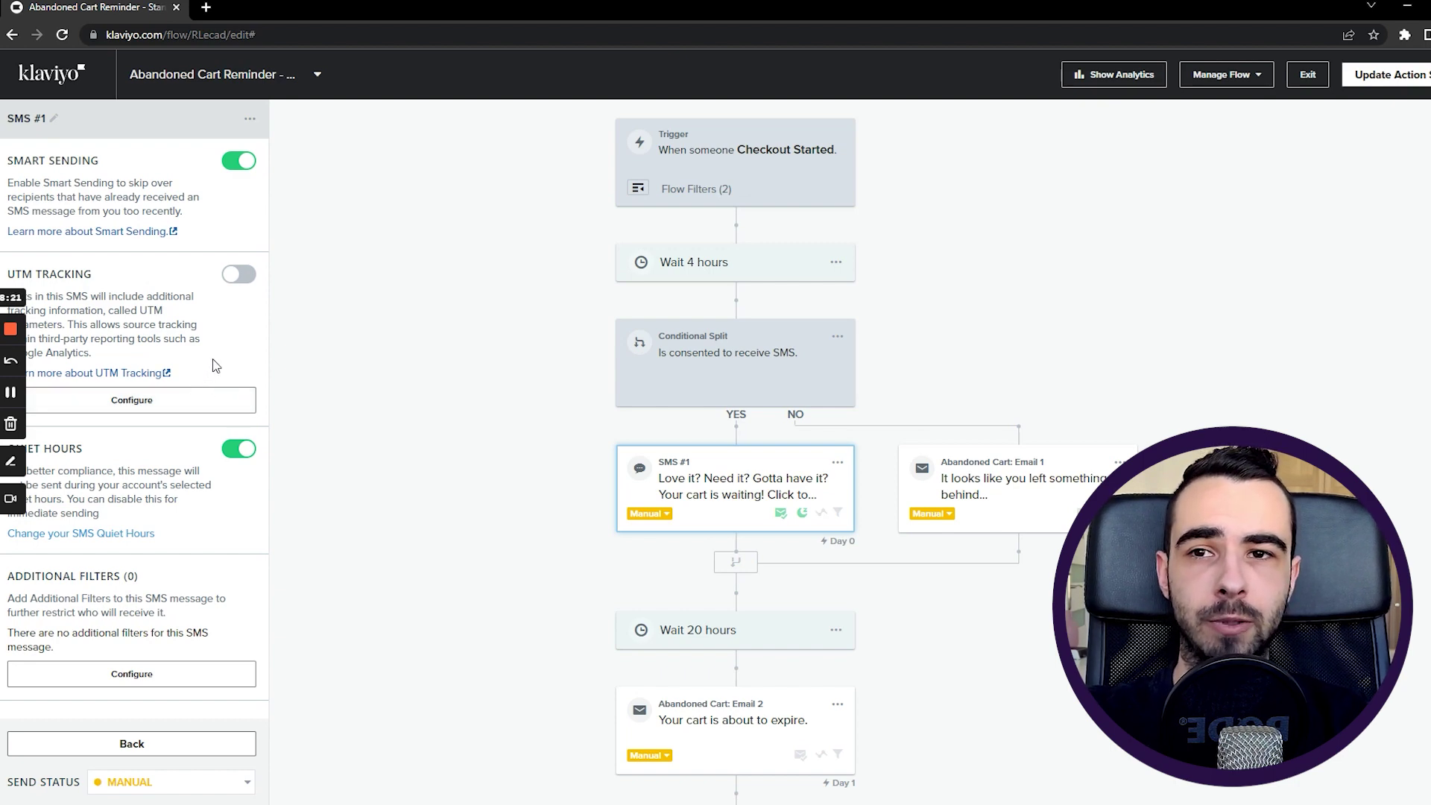
click(239, 275)
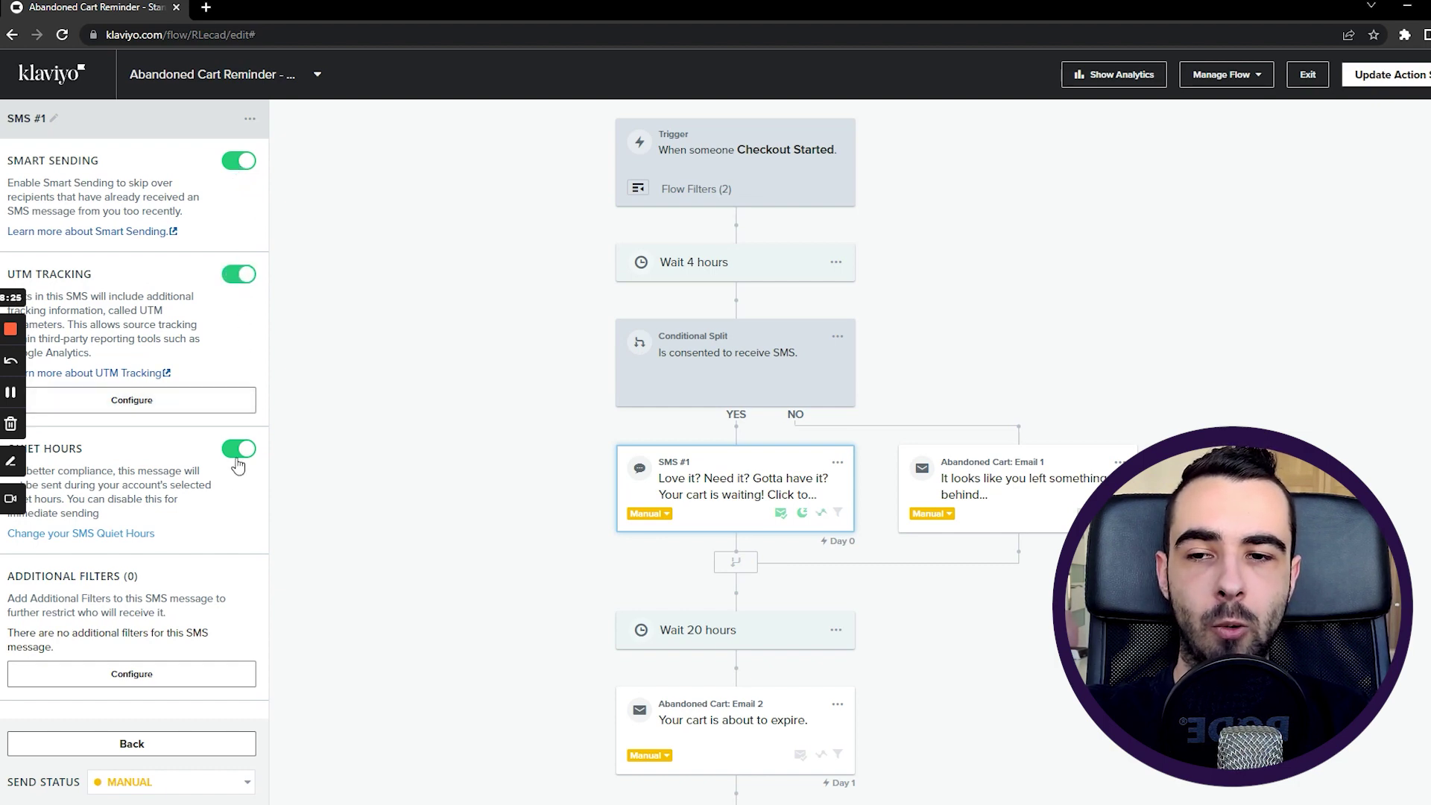
click(223, 743)
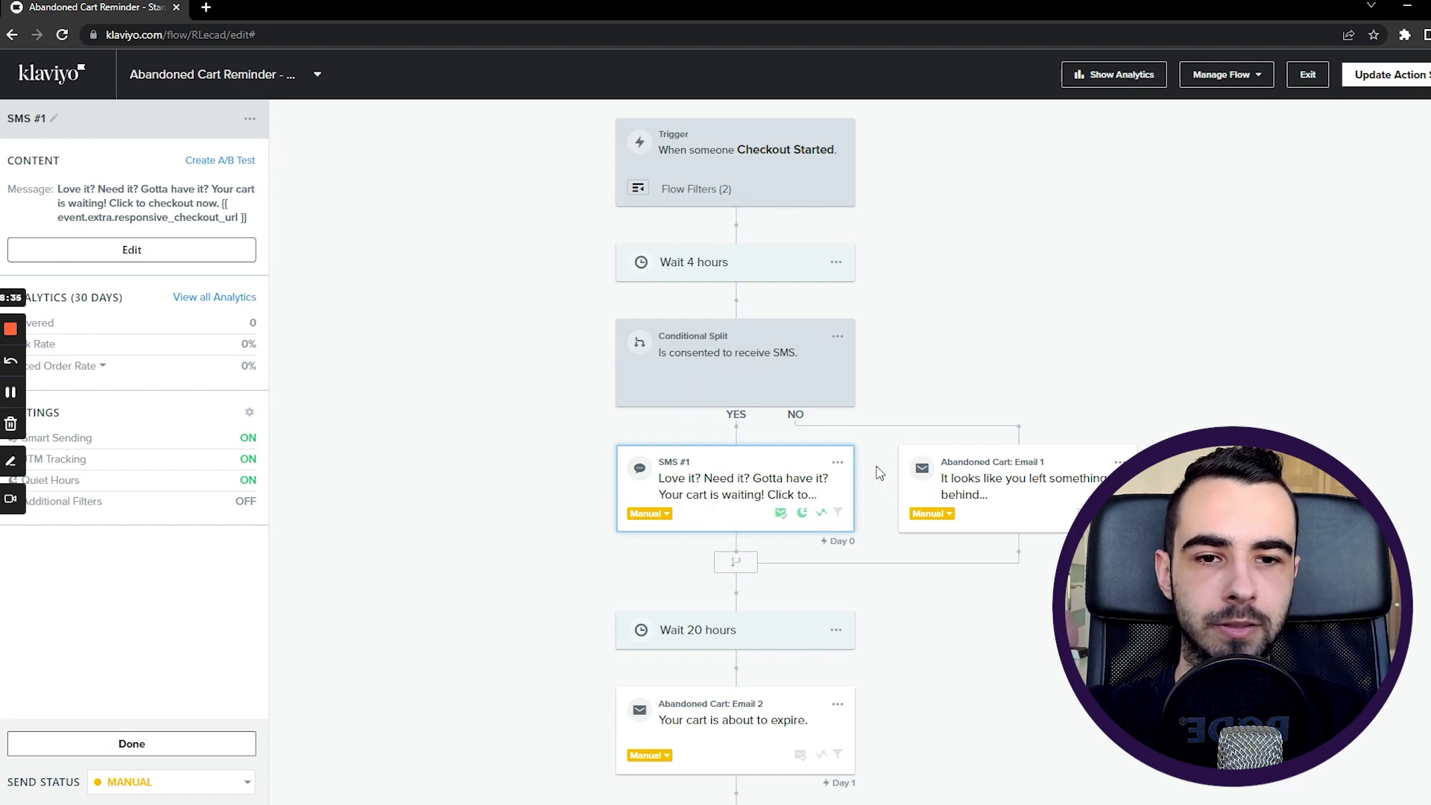
Add a 1-hour time delay directly after SMS #1.
click(105, 743)
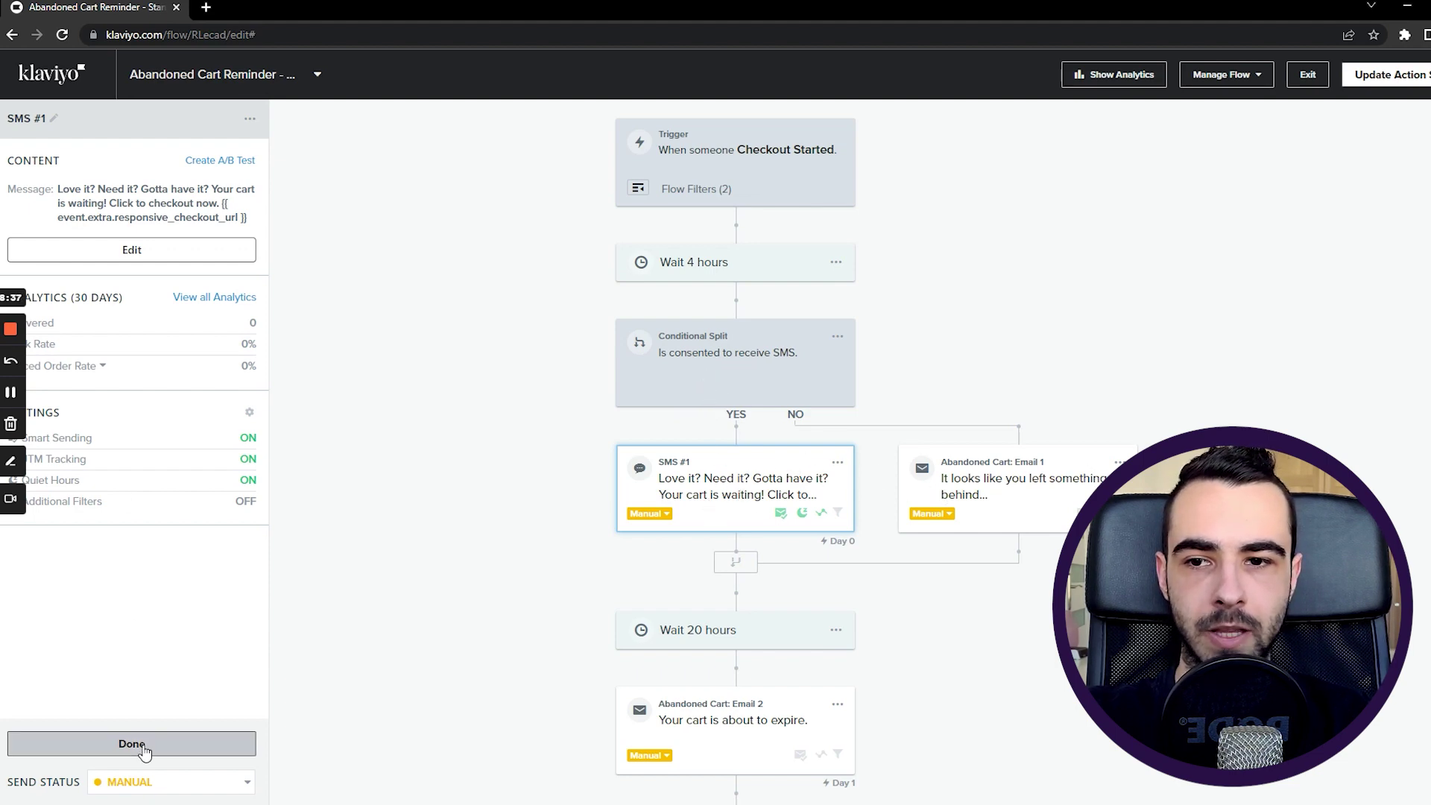
drag(128, 415, 738, 561)
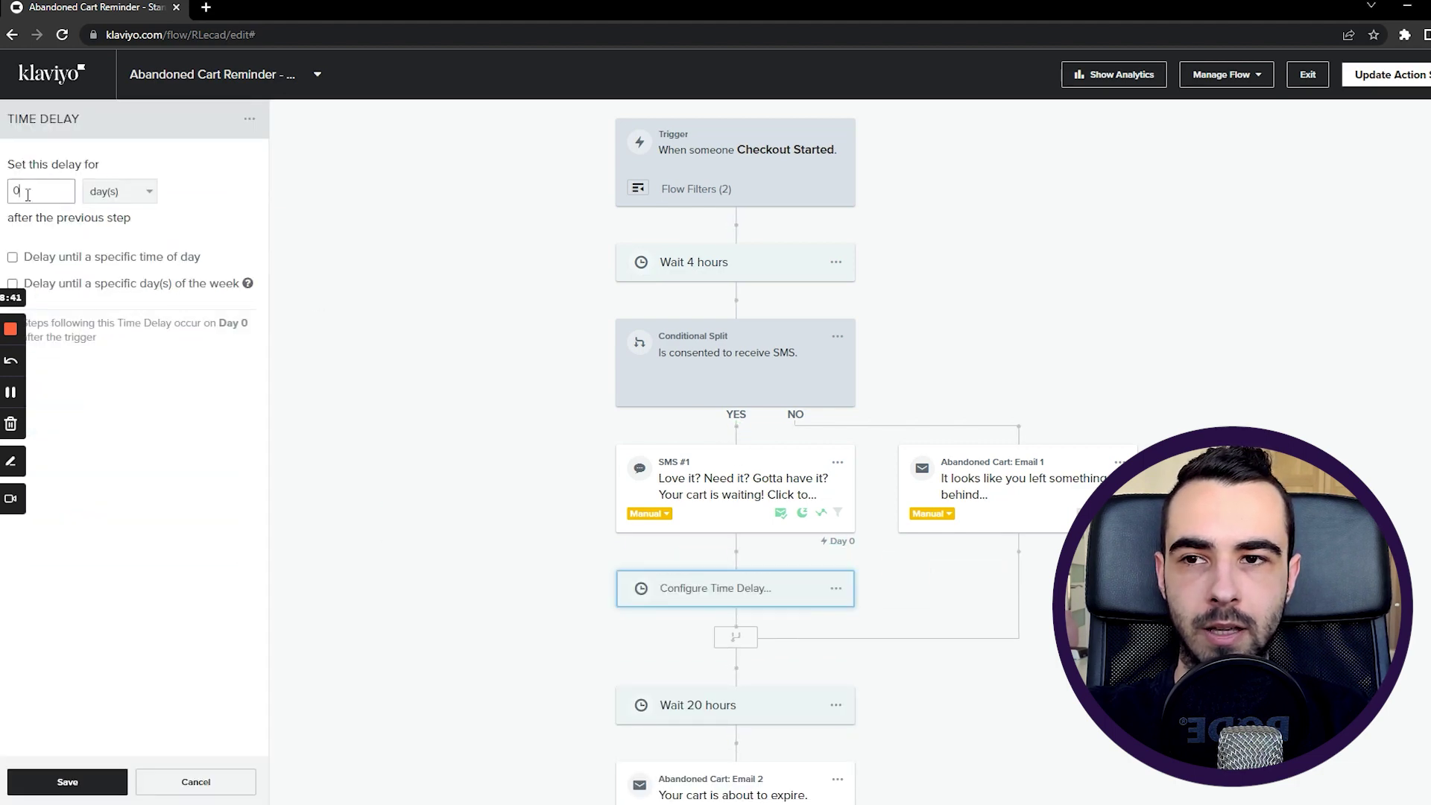
click(119, 192)
click(112, 240)
drag(30, 191, 2, 209)
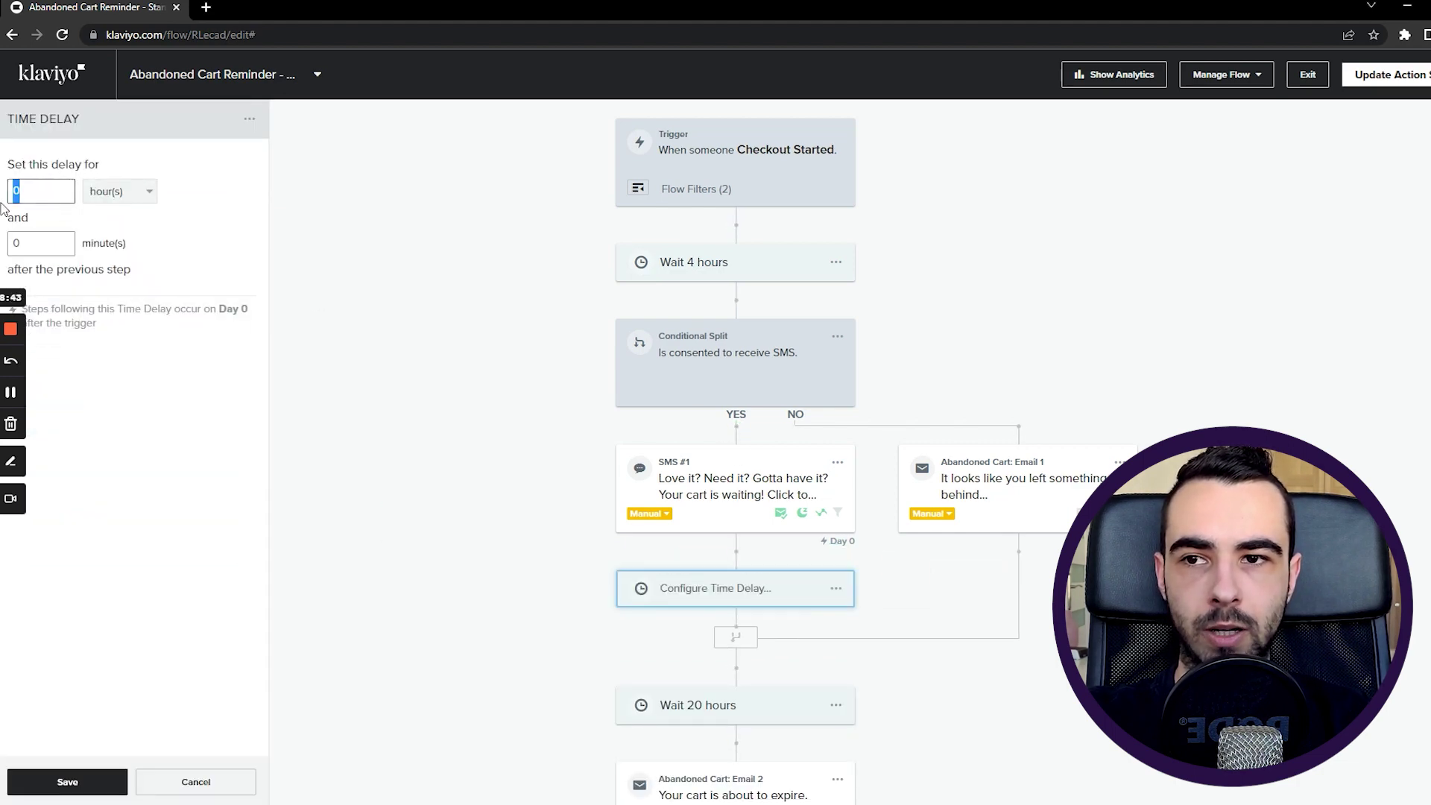
text(1)
click(67, 782)
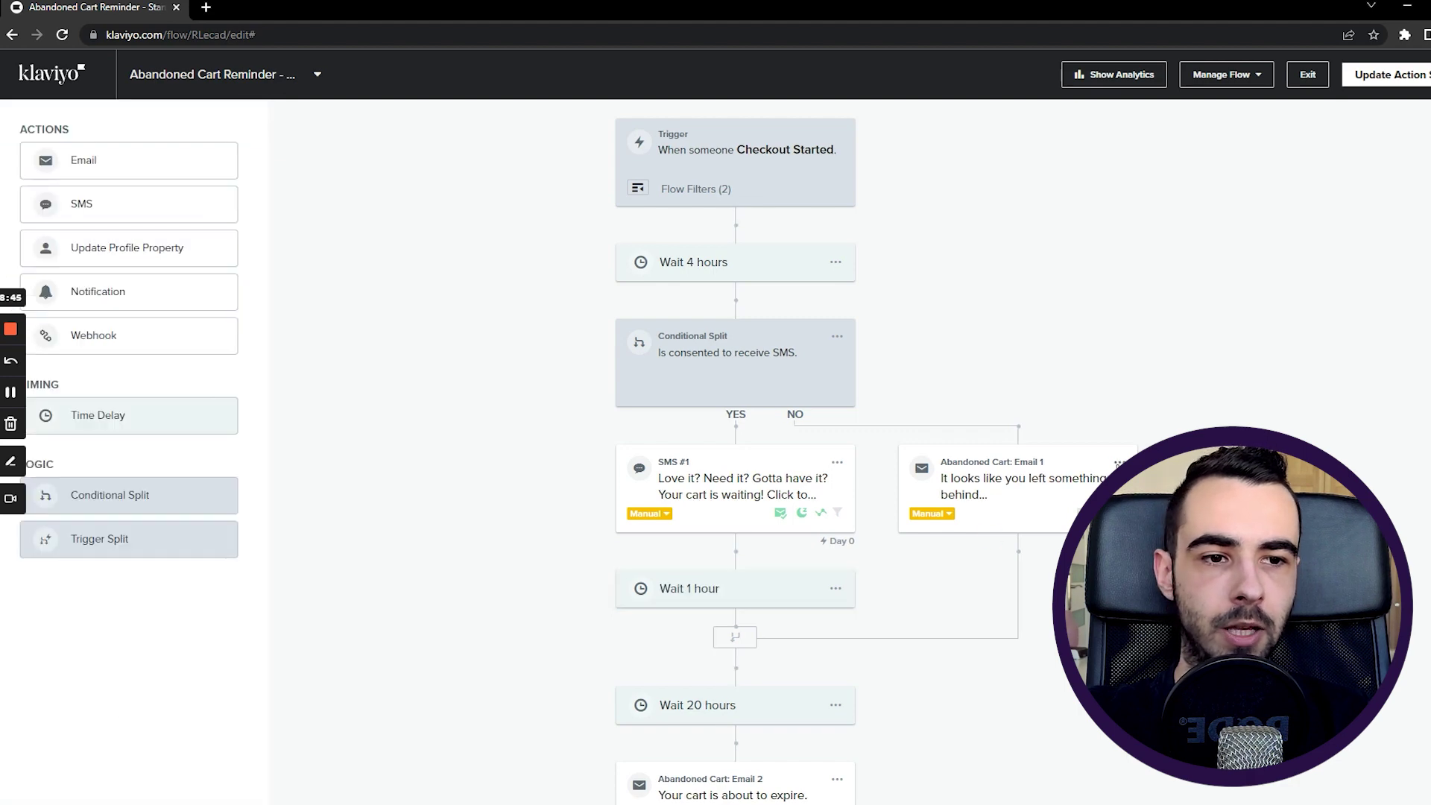
Clone Abandoned Cart: Email 1 and place the copy under Wait 1 hour in the YES branch.
click(1036, 593)
scroll(991, 544, down, 1)
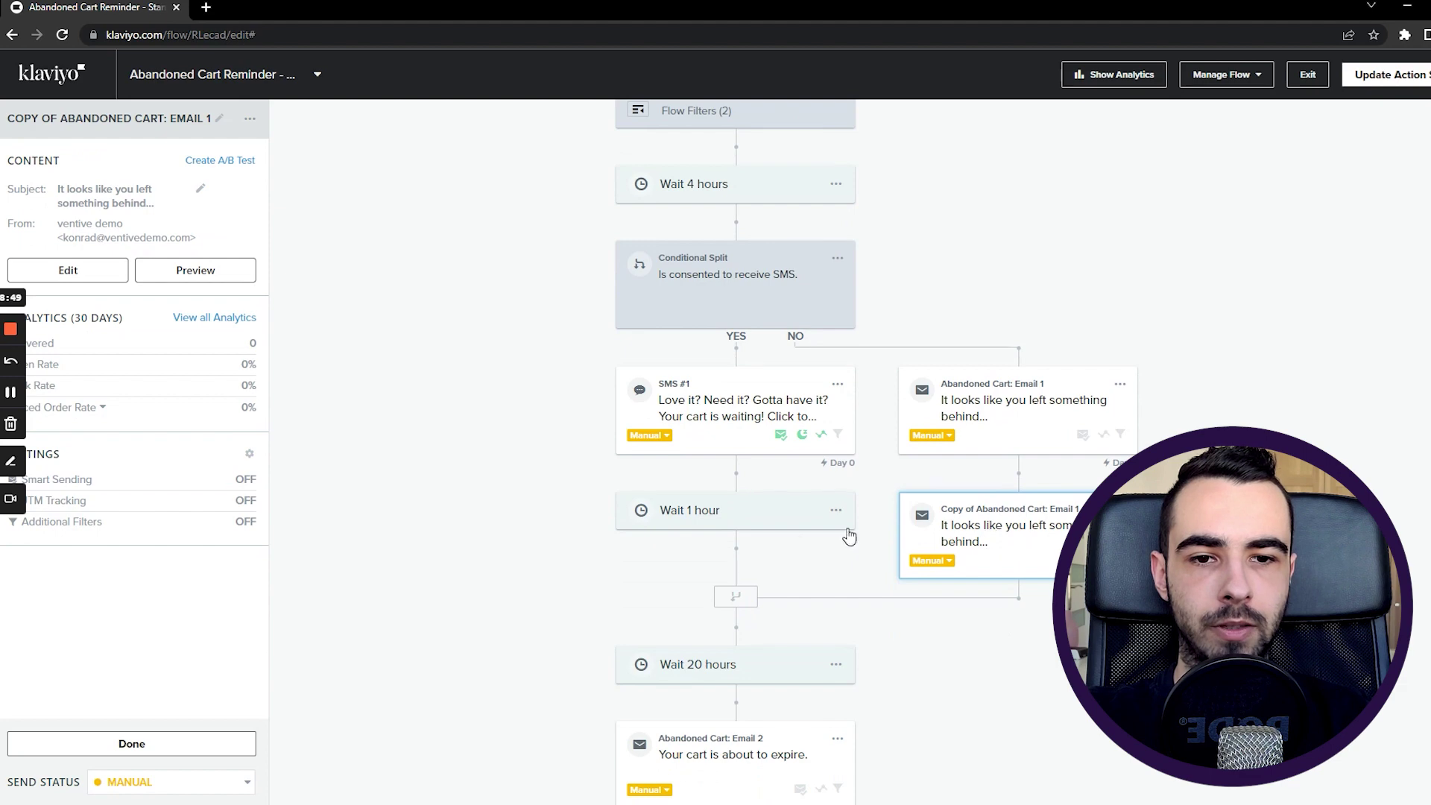
drag(848, 537, 690, 589)
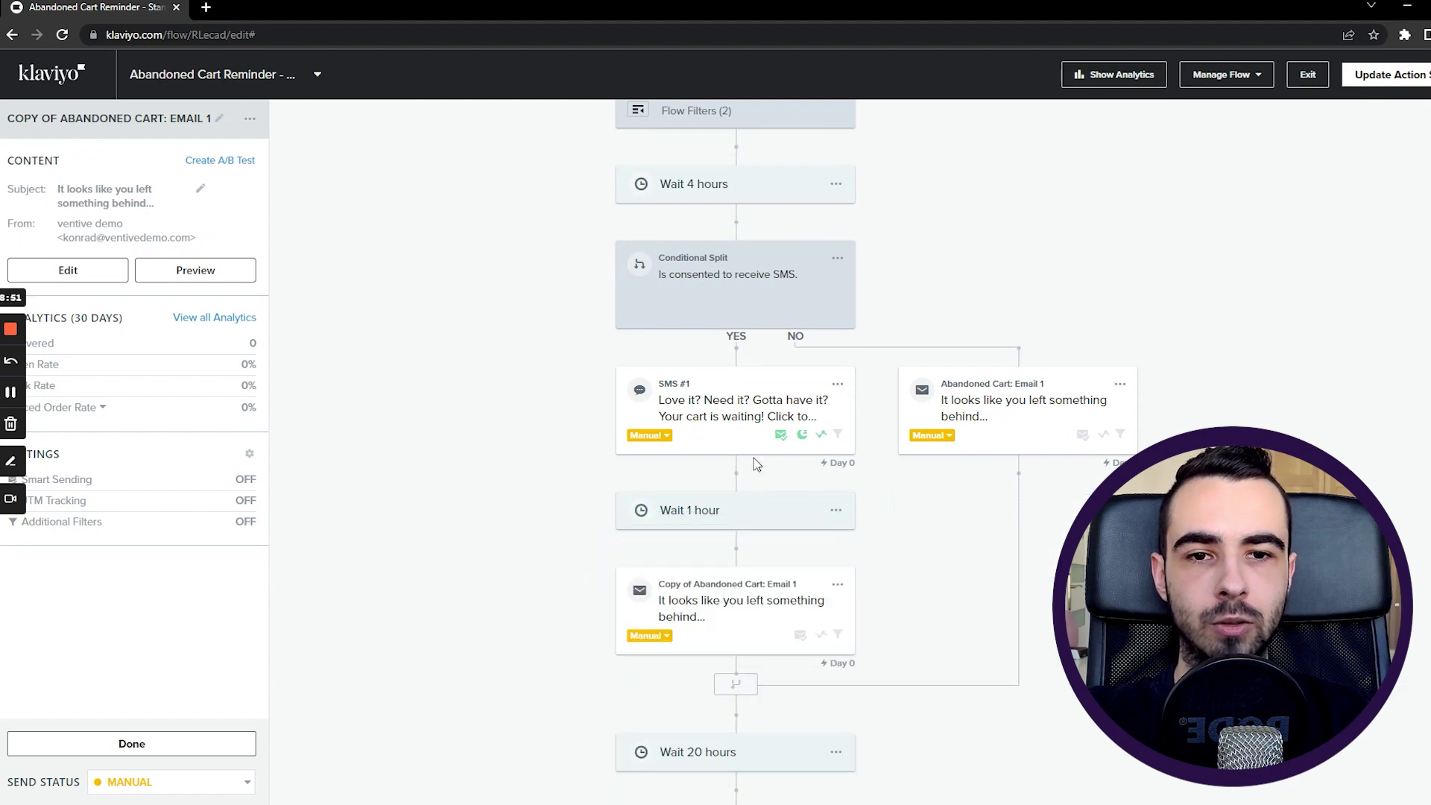
scroll(1016, 270, down, 2)
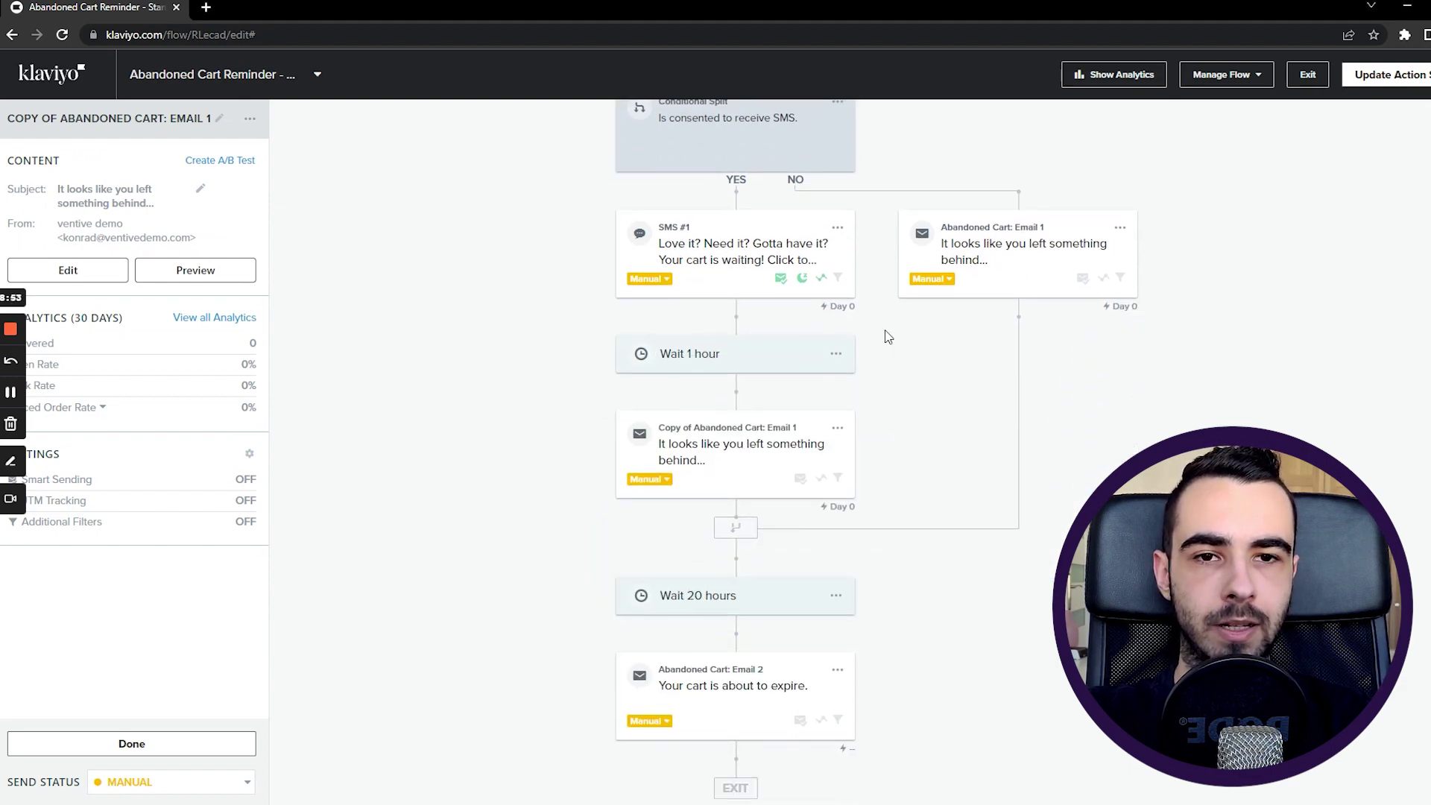
scroll(596, 429, up, 1)
scroll(570, 428, up, 2)
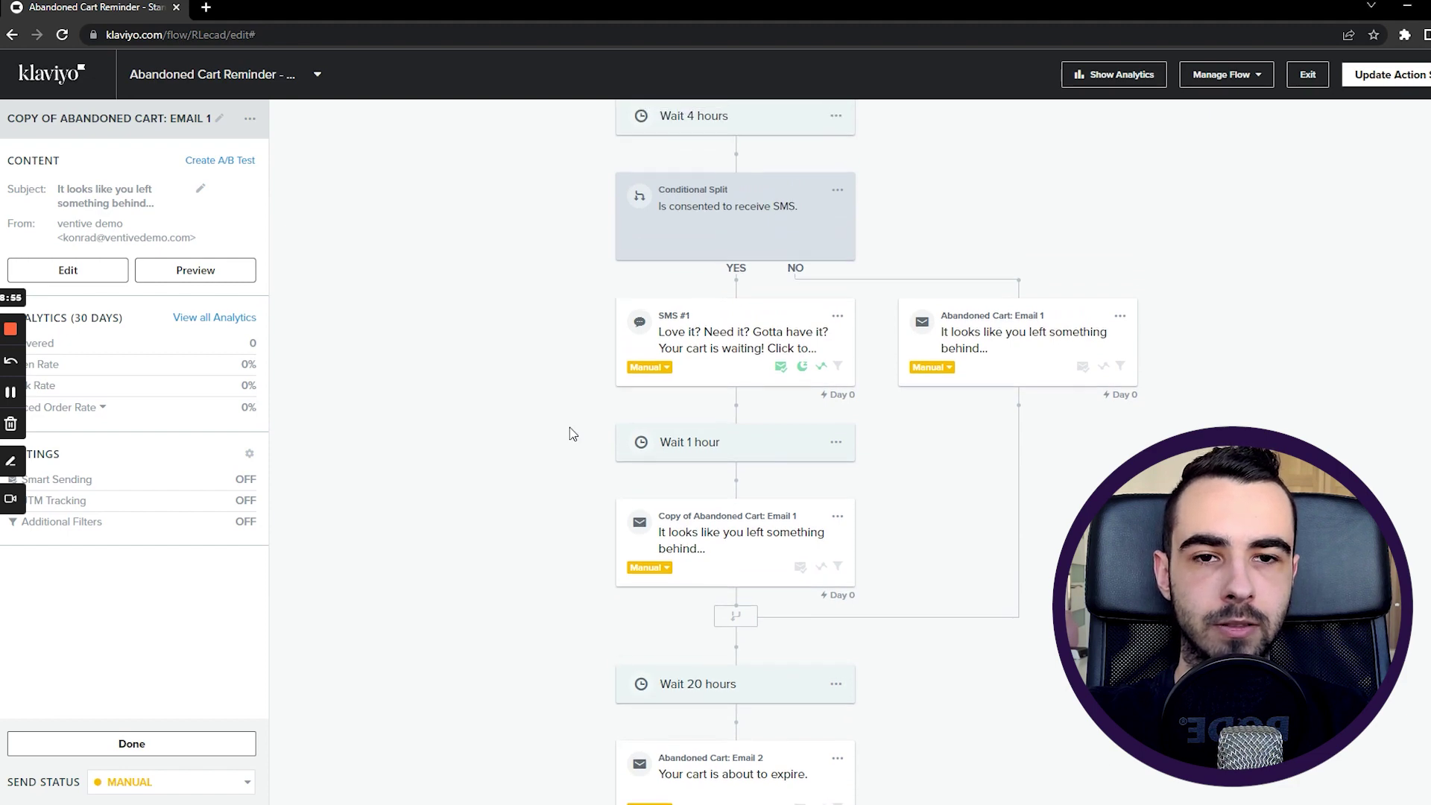
click(707, 483)
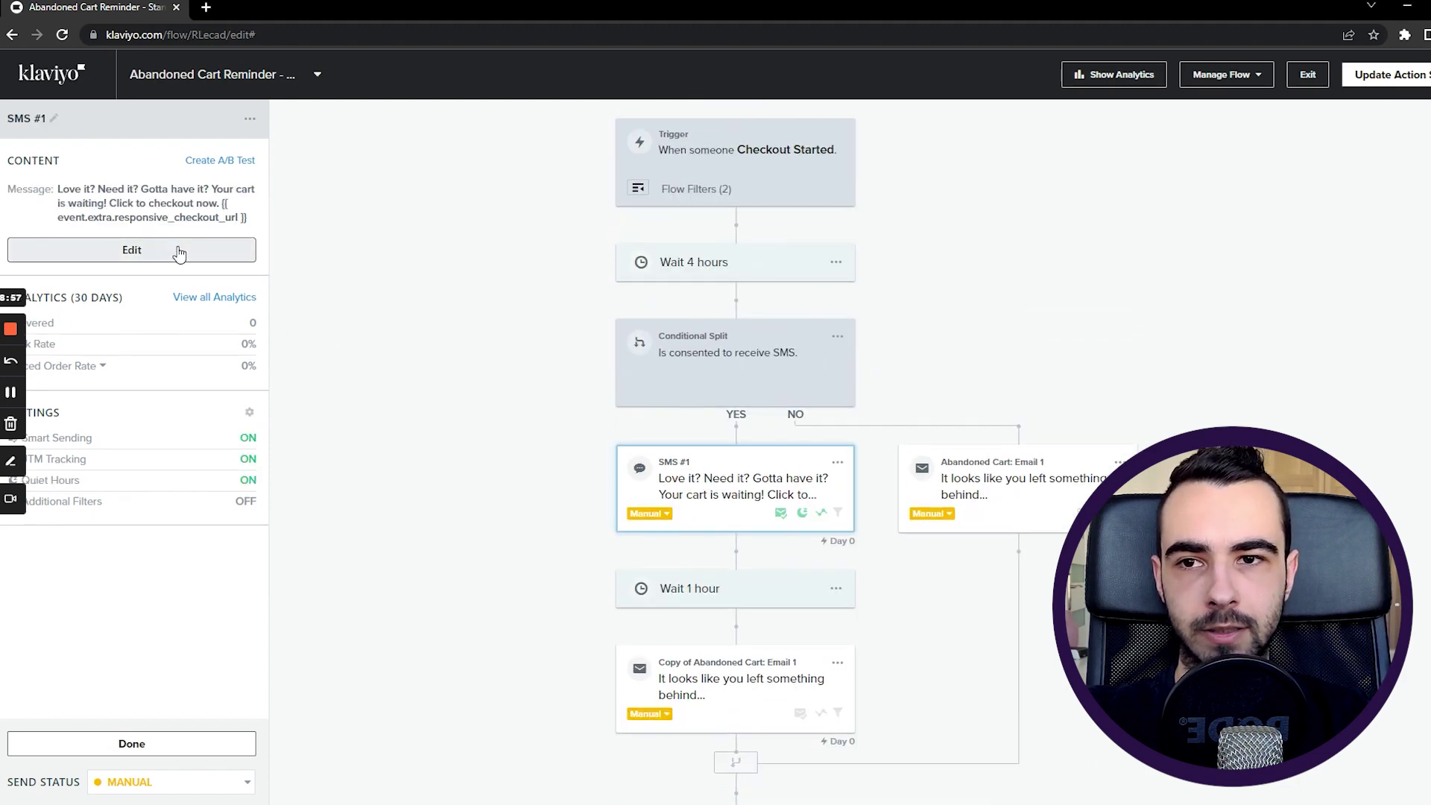
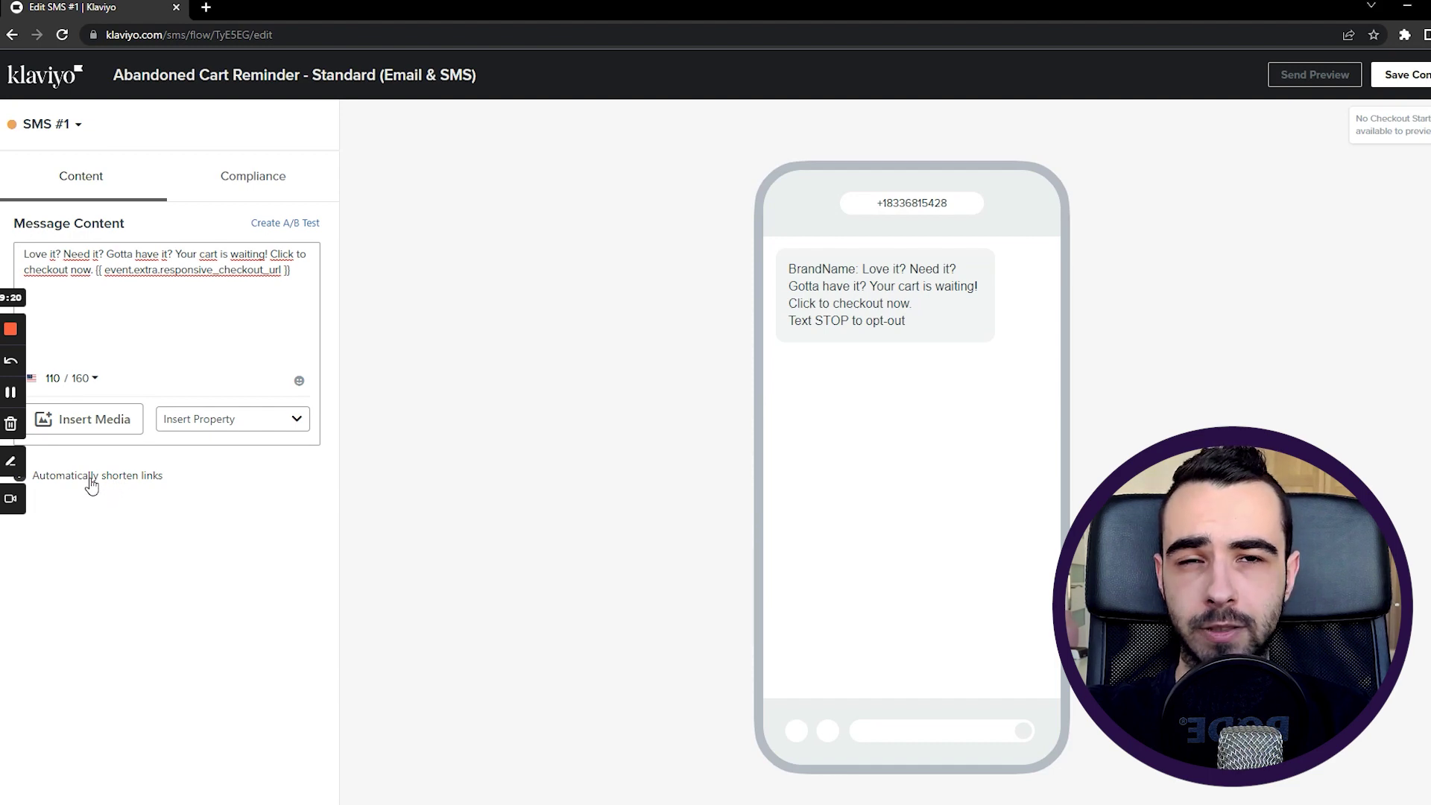
click(93, 379)
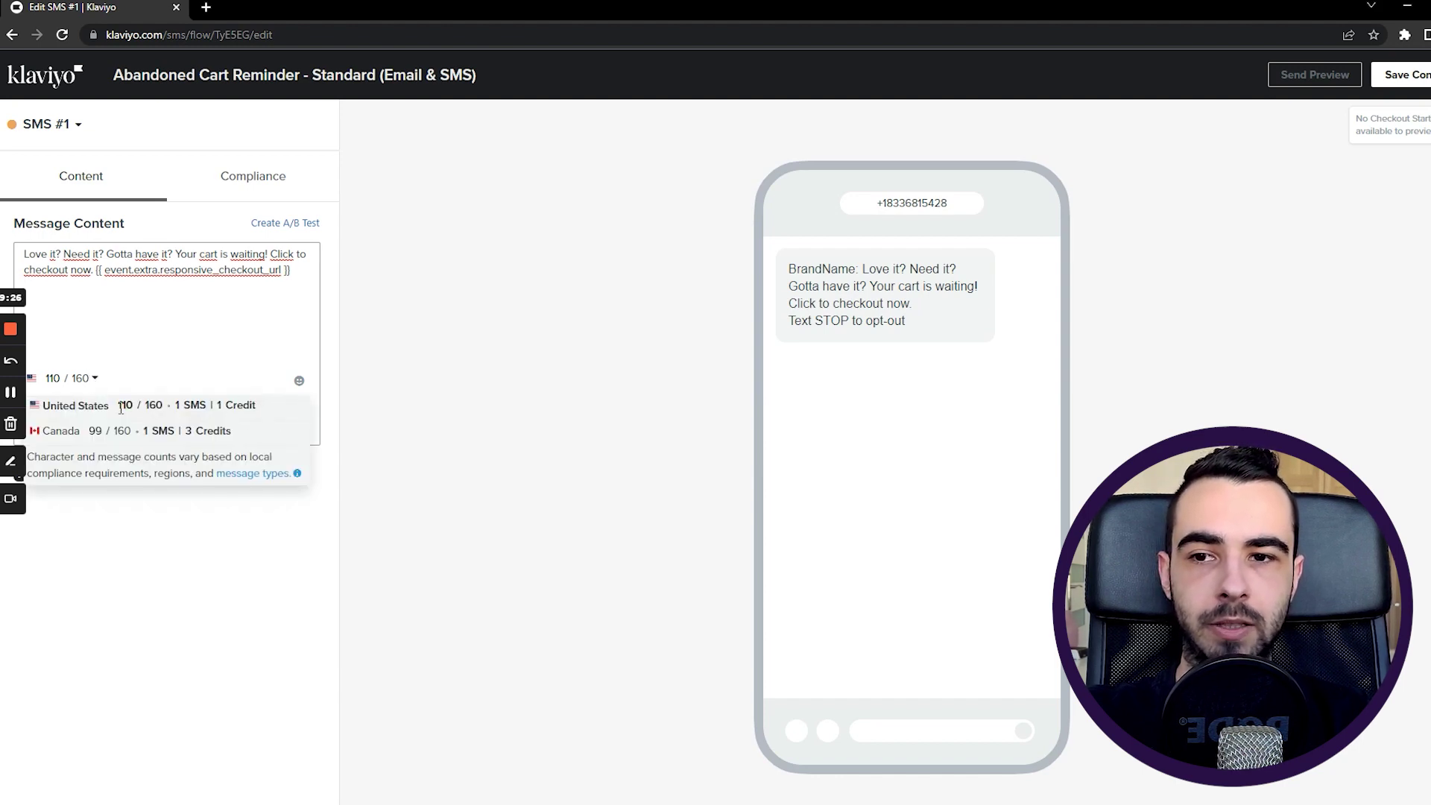
drag(291, 270, 24, 255)
key(ctrl+c)
click(303, 273)
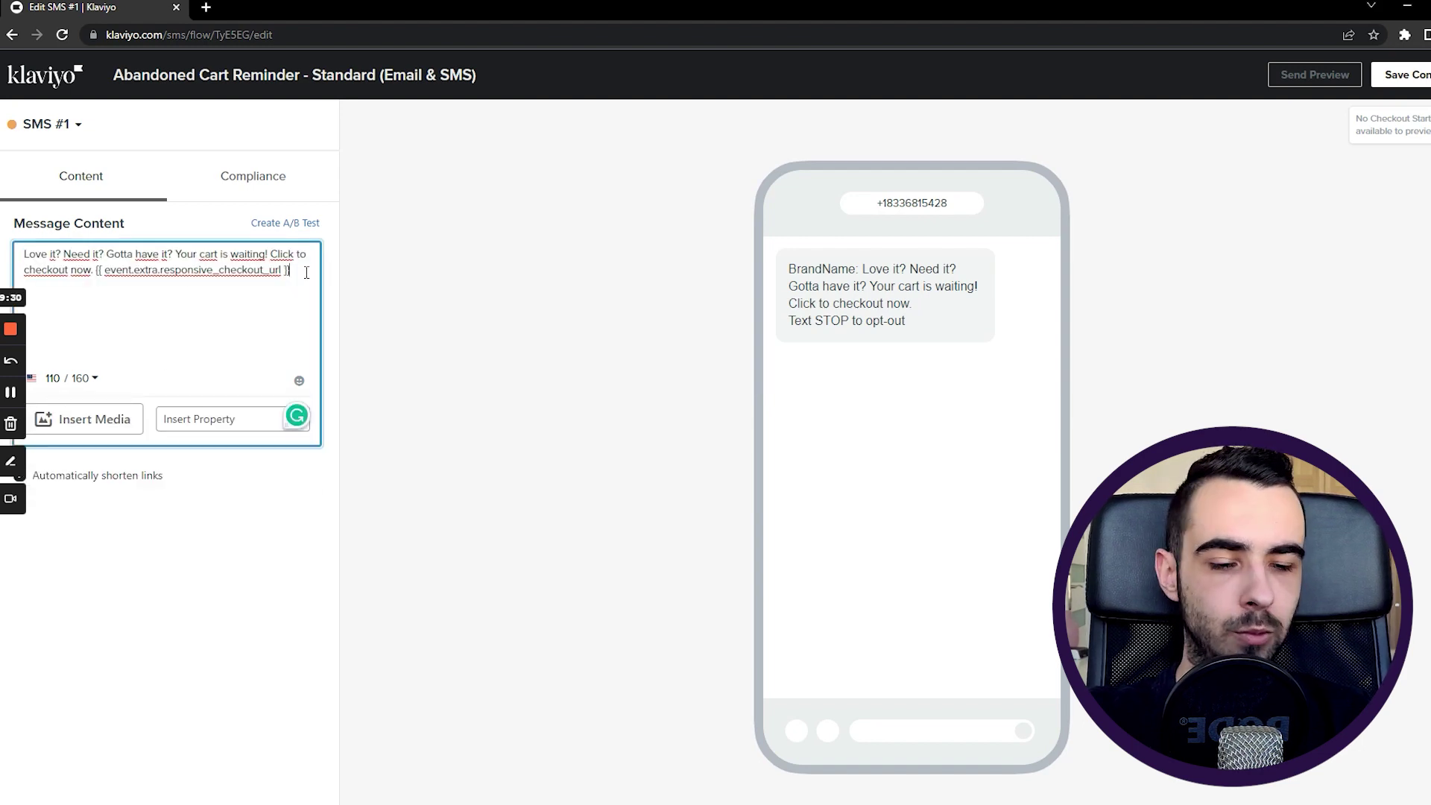
key(ctrl+v)
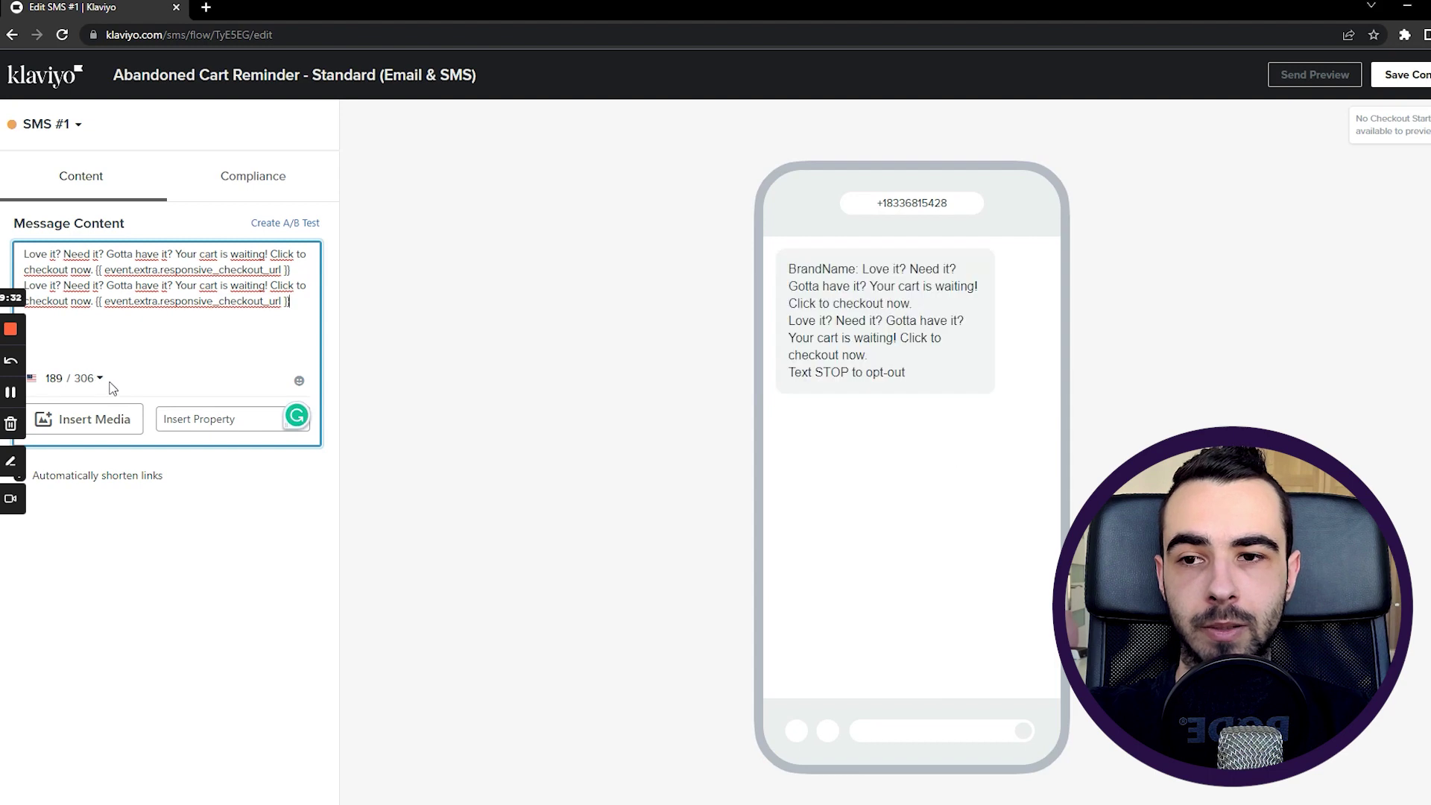
click(100, 379)
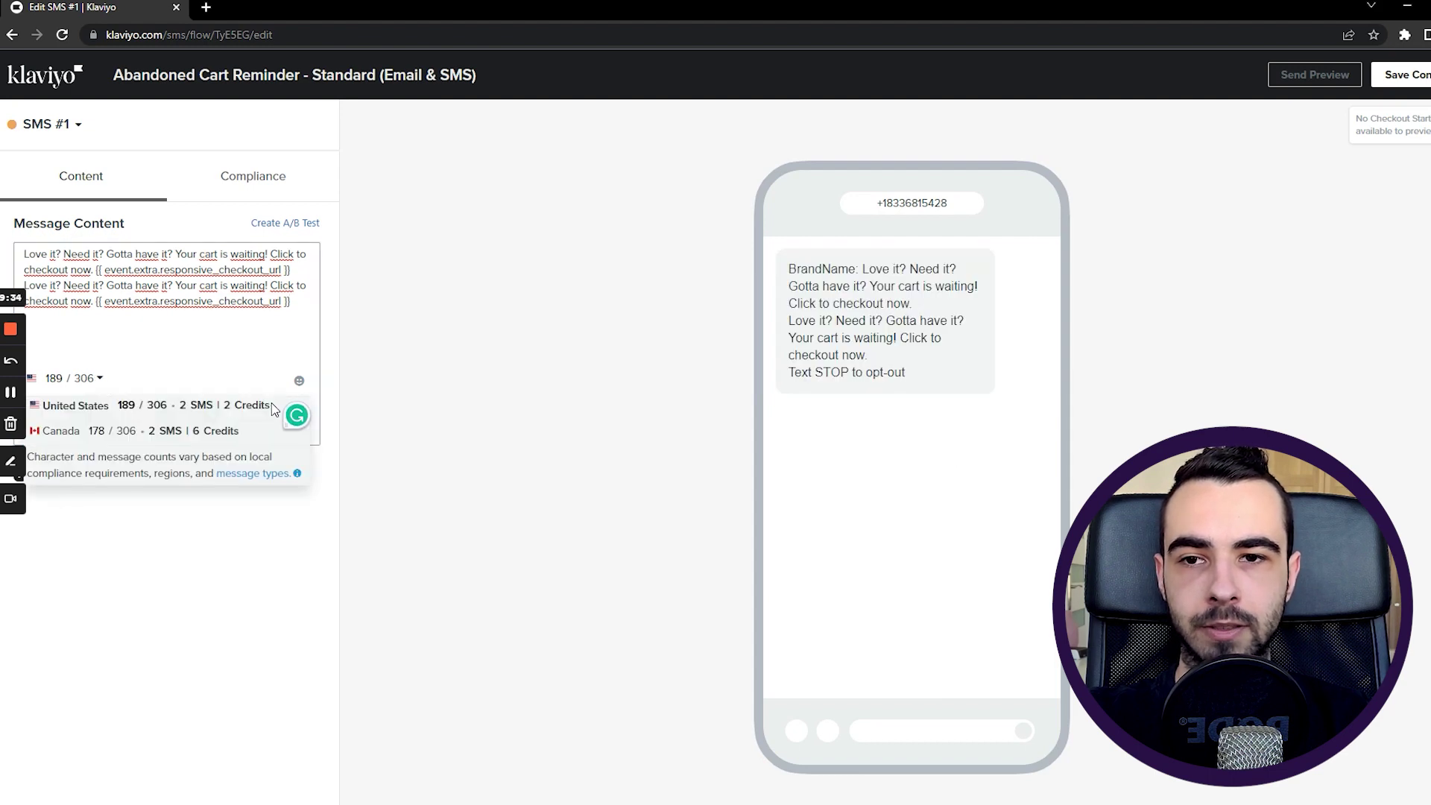
drag(301, 301, 25, 287)
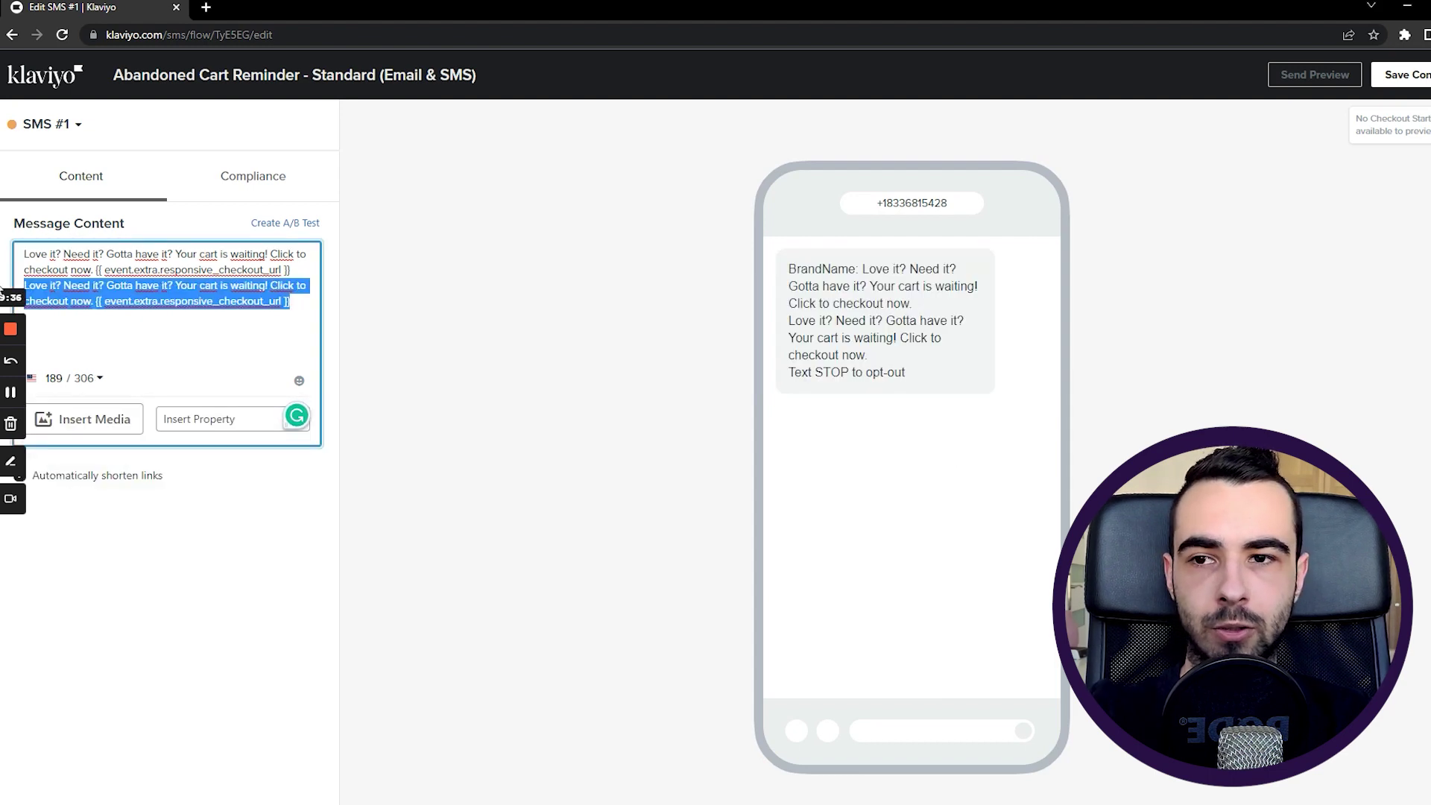
key(BackSpace)
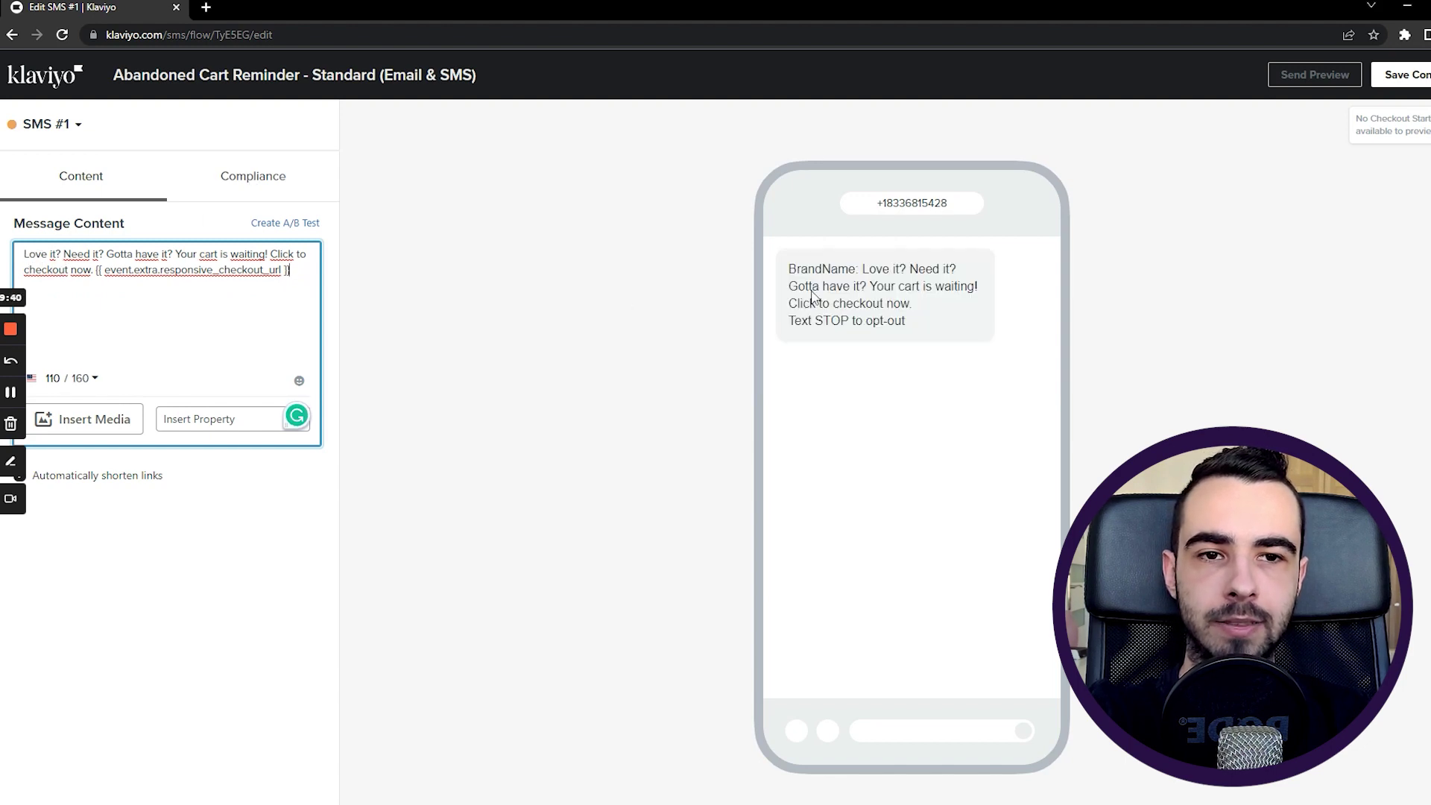
drag(852, 270, 729, 278)
click(111, 258)
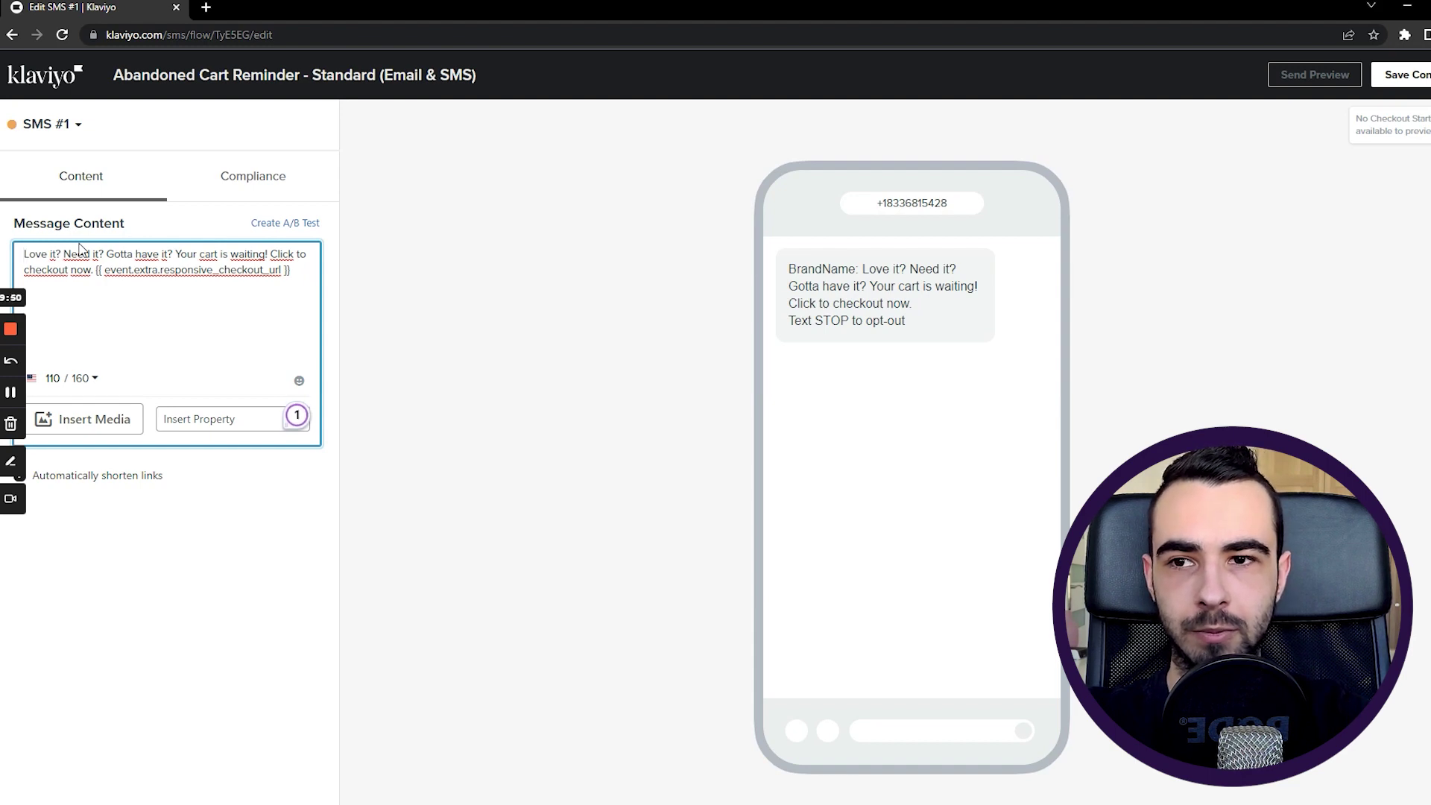
Insert the accented ó and review the United States SMS and credit counts in the breakdown.
text(ó)
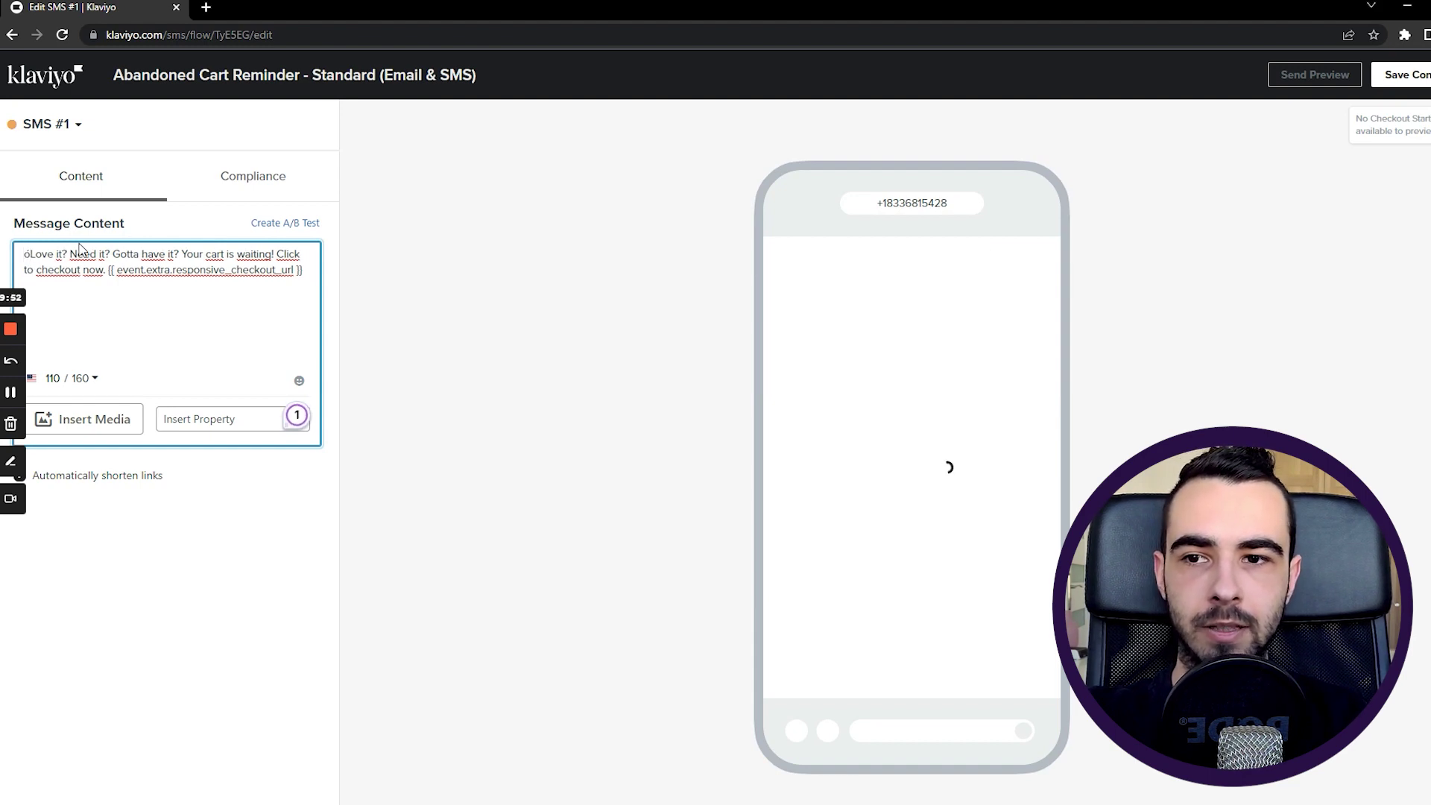
click(97, 384)
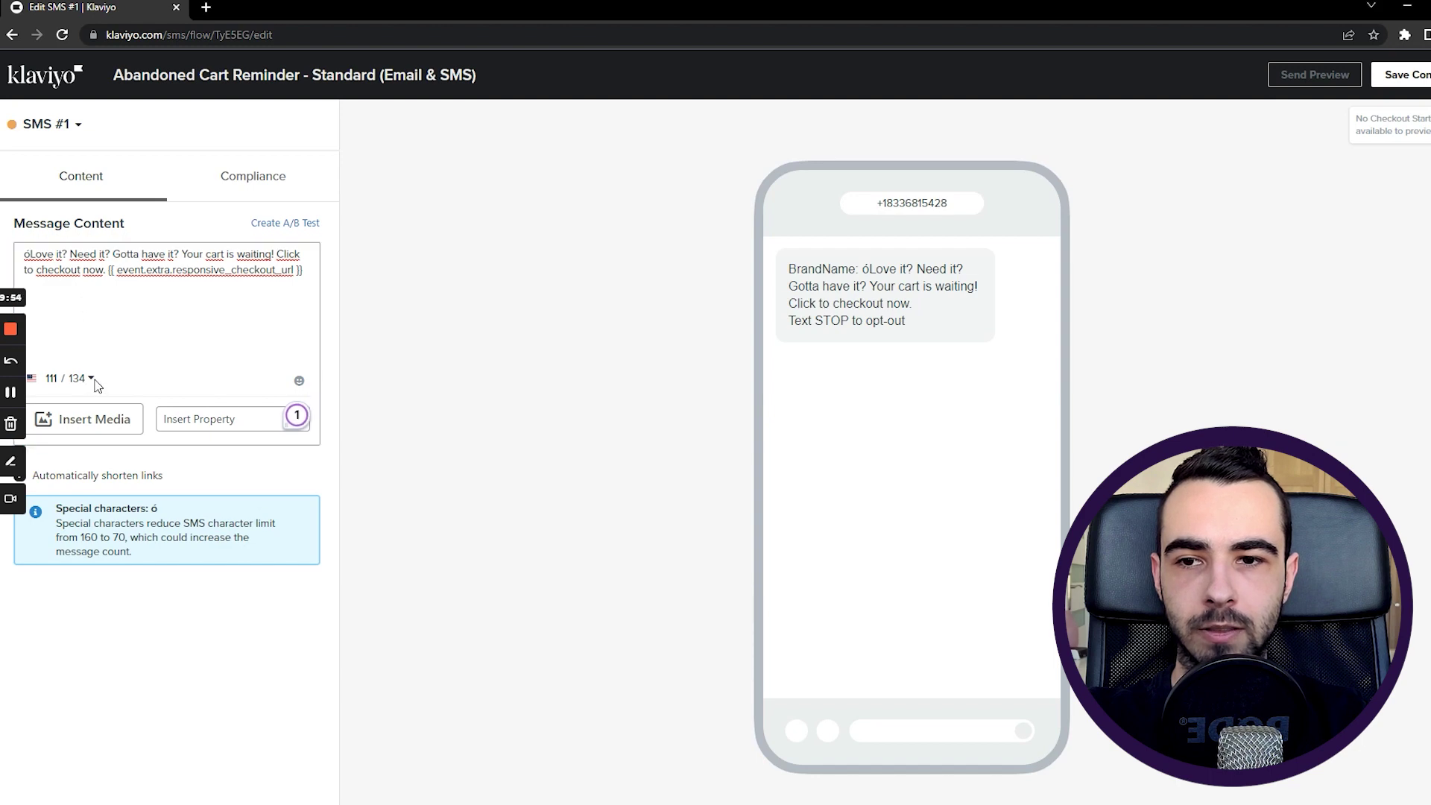
click(92, 380)
drag(262, 406, 182, 403)
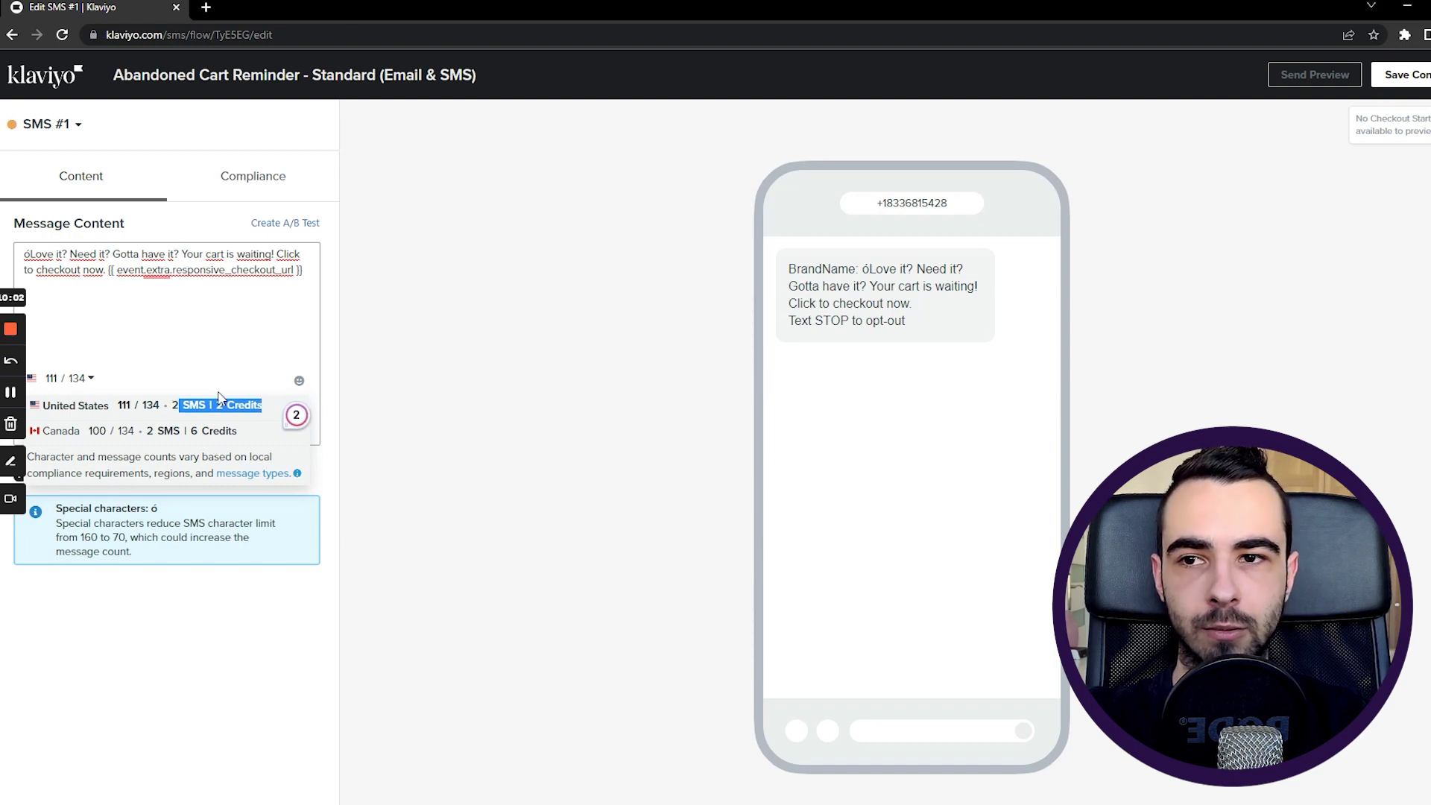
Start SMS #1 with the prefix 'Lów: ' and show its Compliance add-on settings.
click(44, 251)
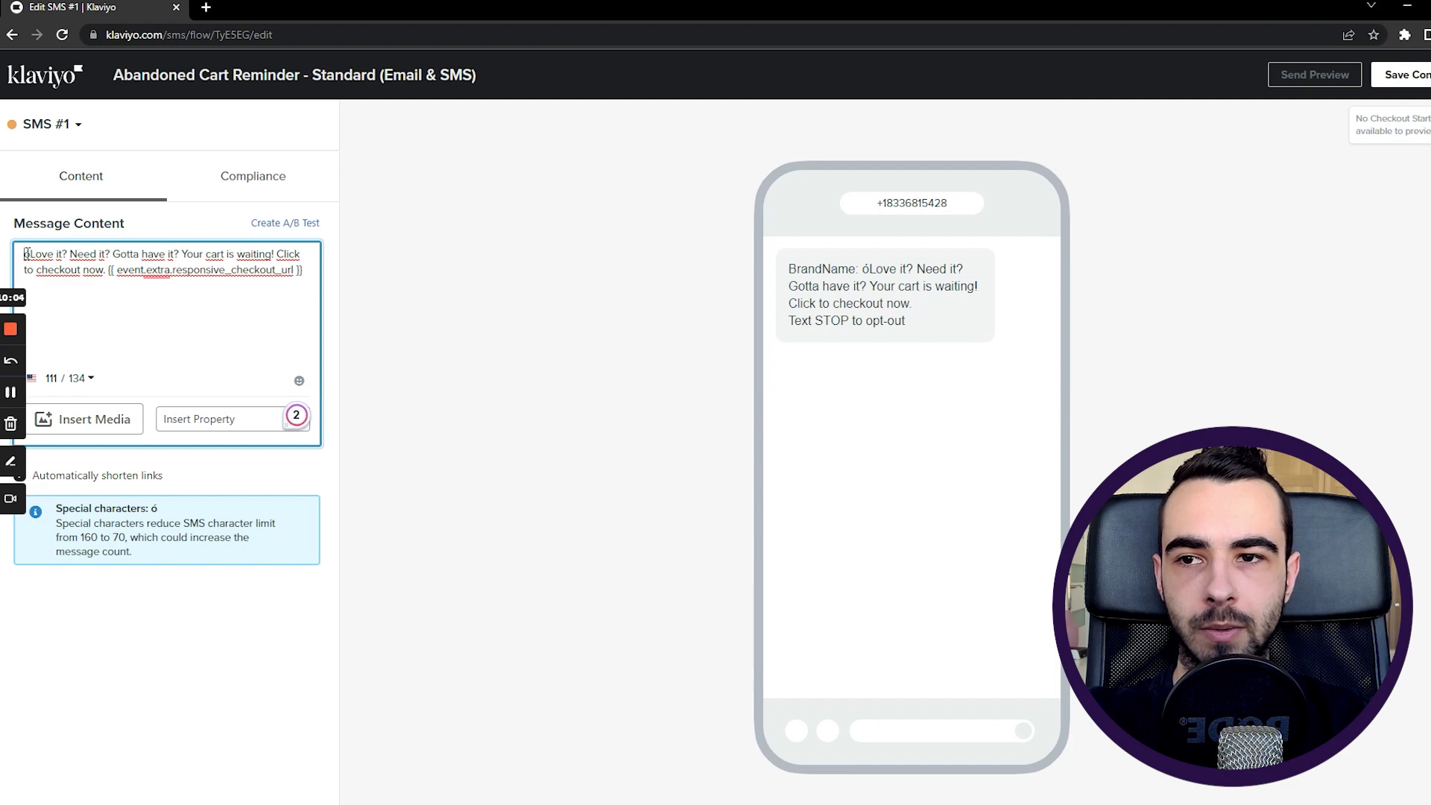
text(L)
key(Right)
text(w)
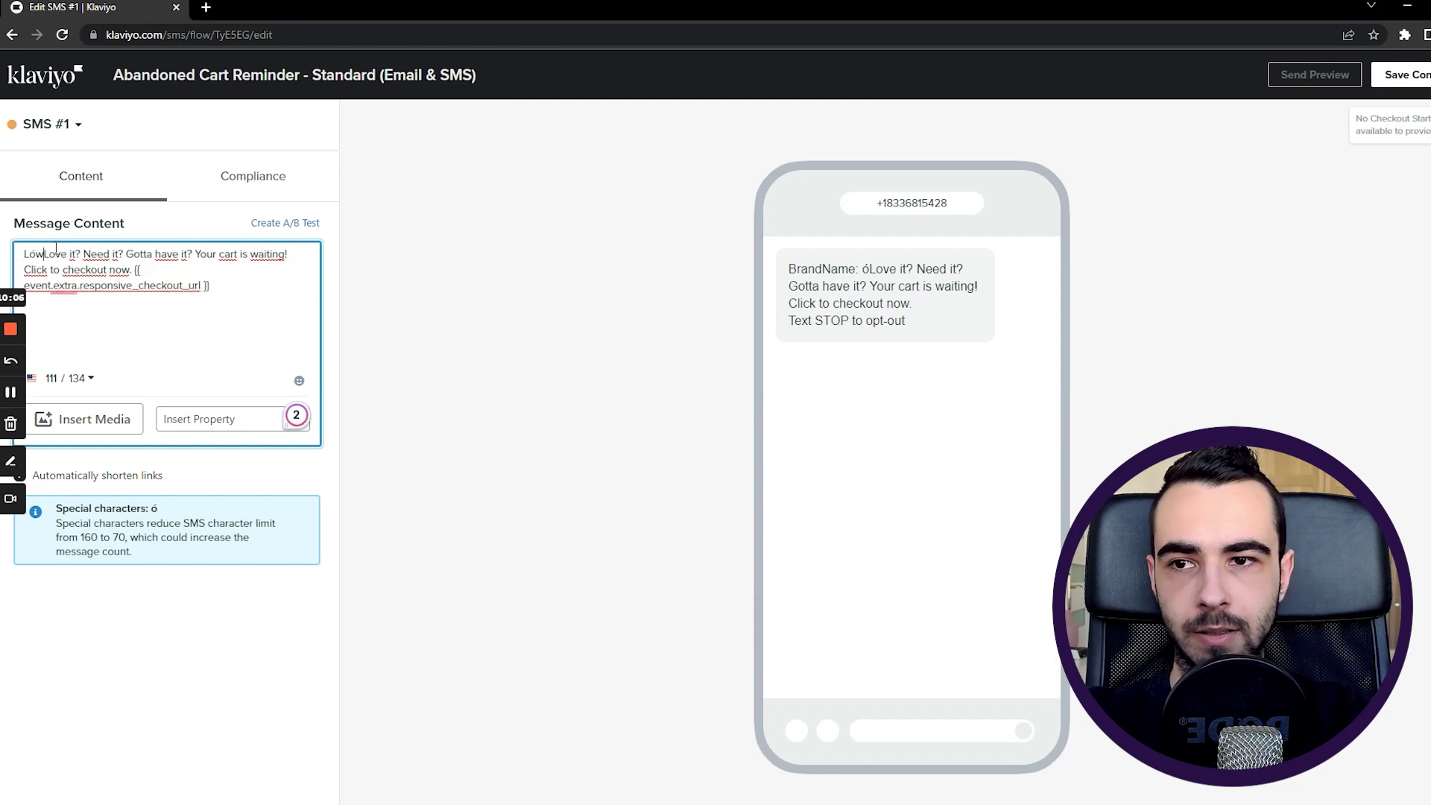
text(:)
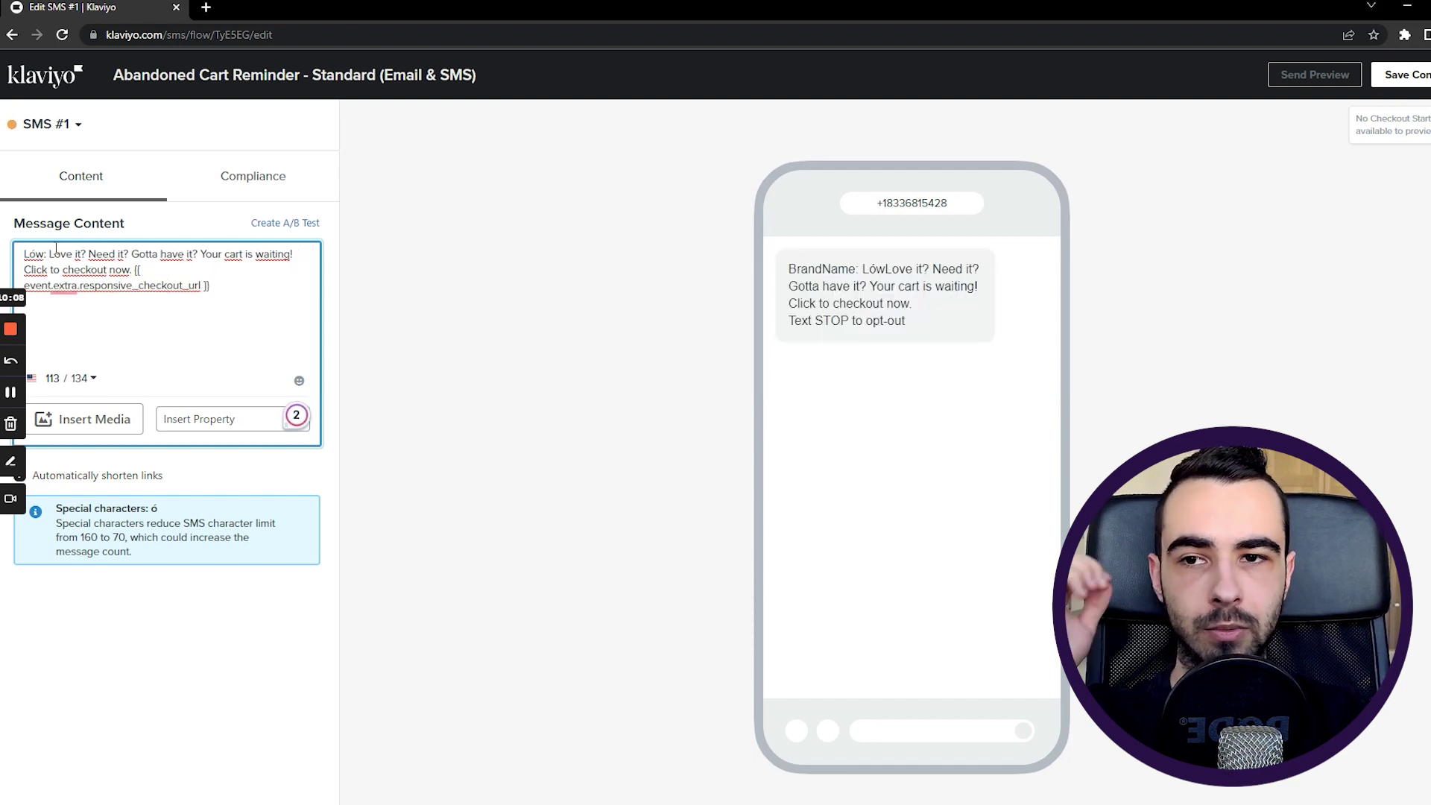
click(253, 176)
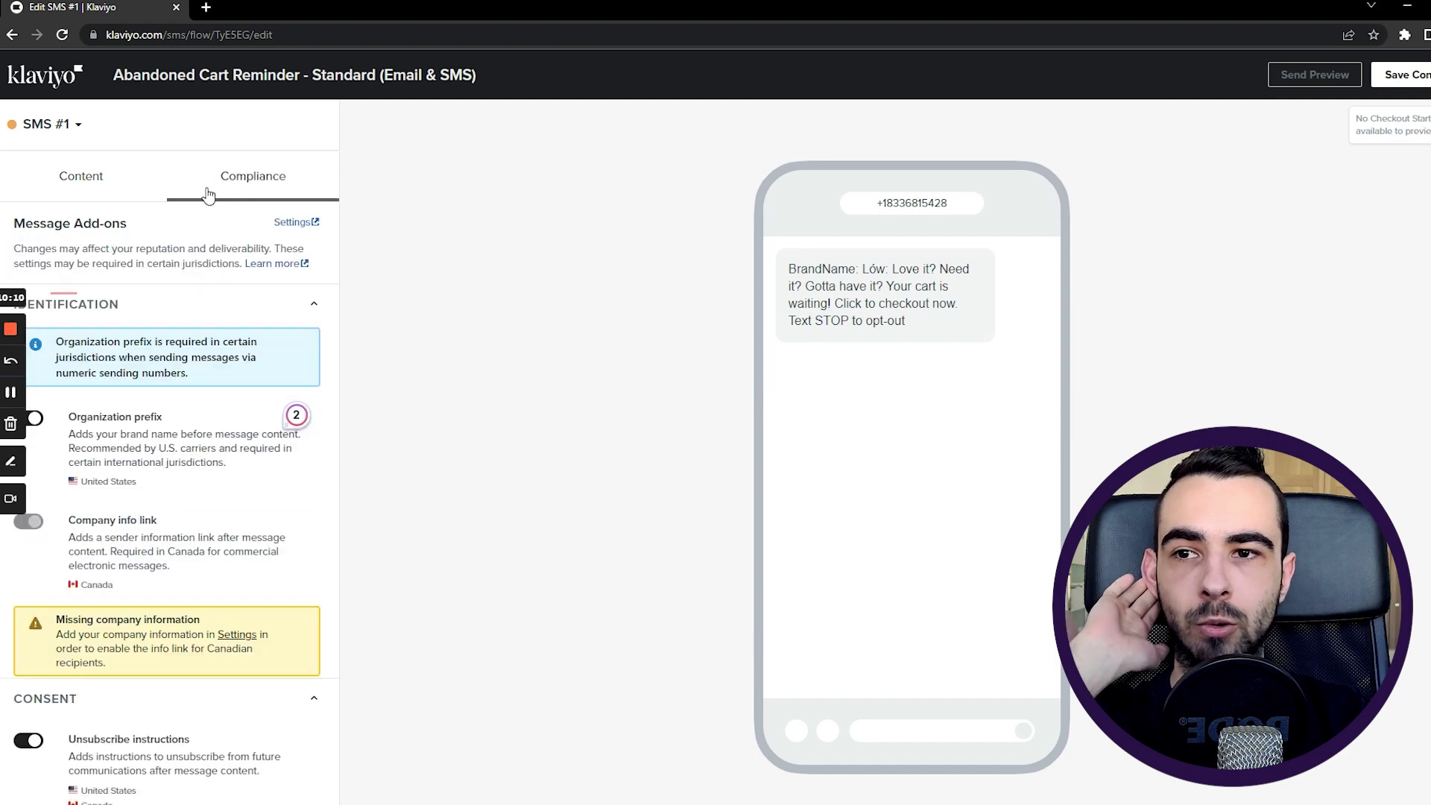
Switch off the organization prefix and change 'Lów' to 'Low' in the message.
click(36, 419)
click(93, 181)
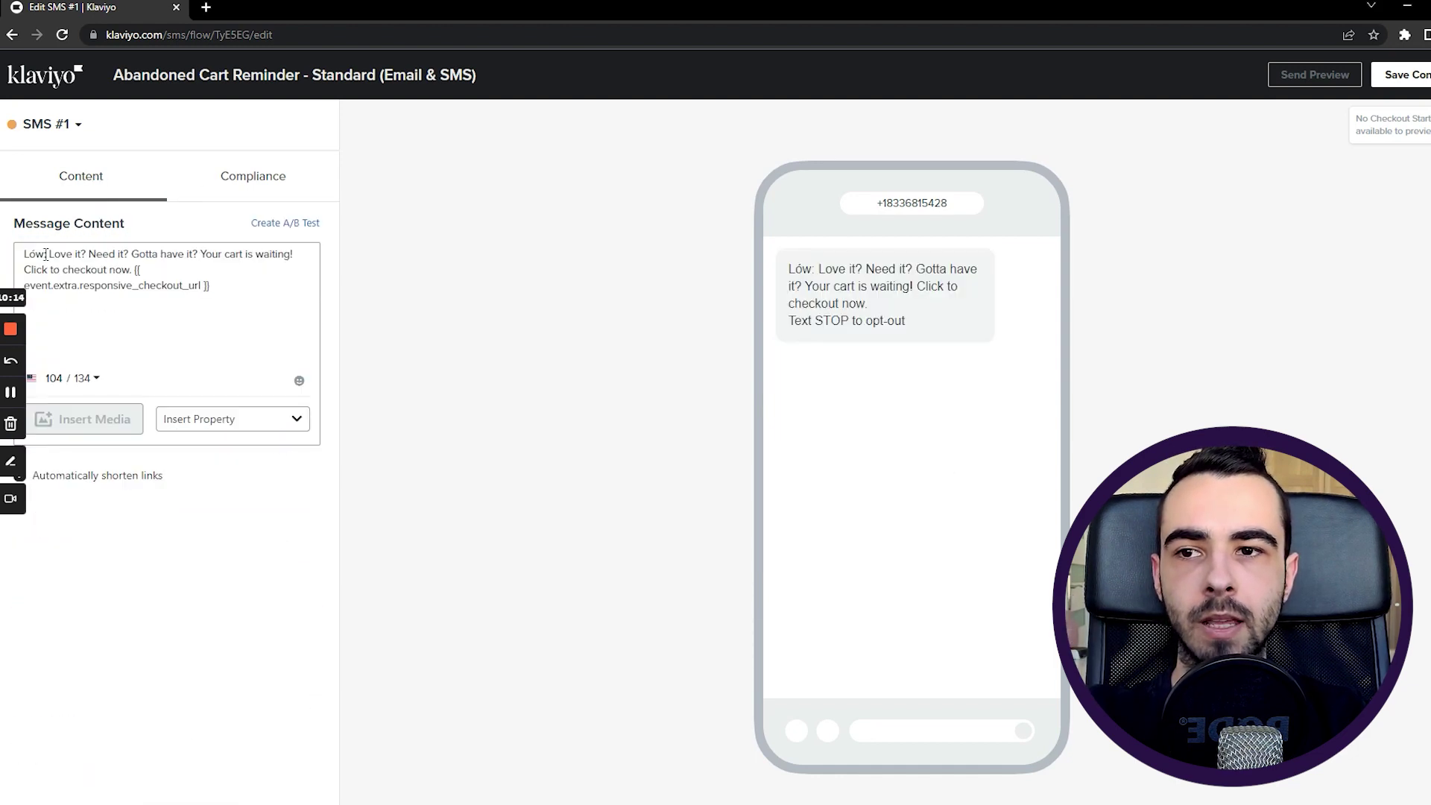
click(42, 255)
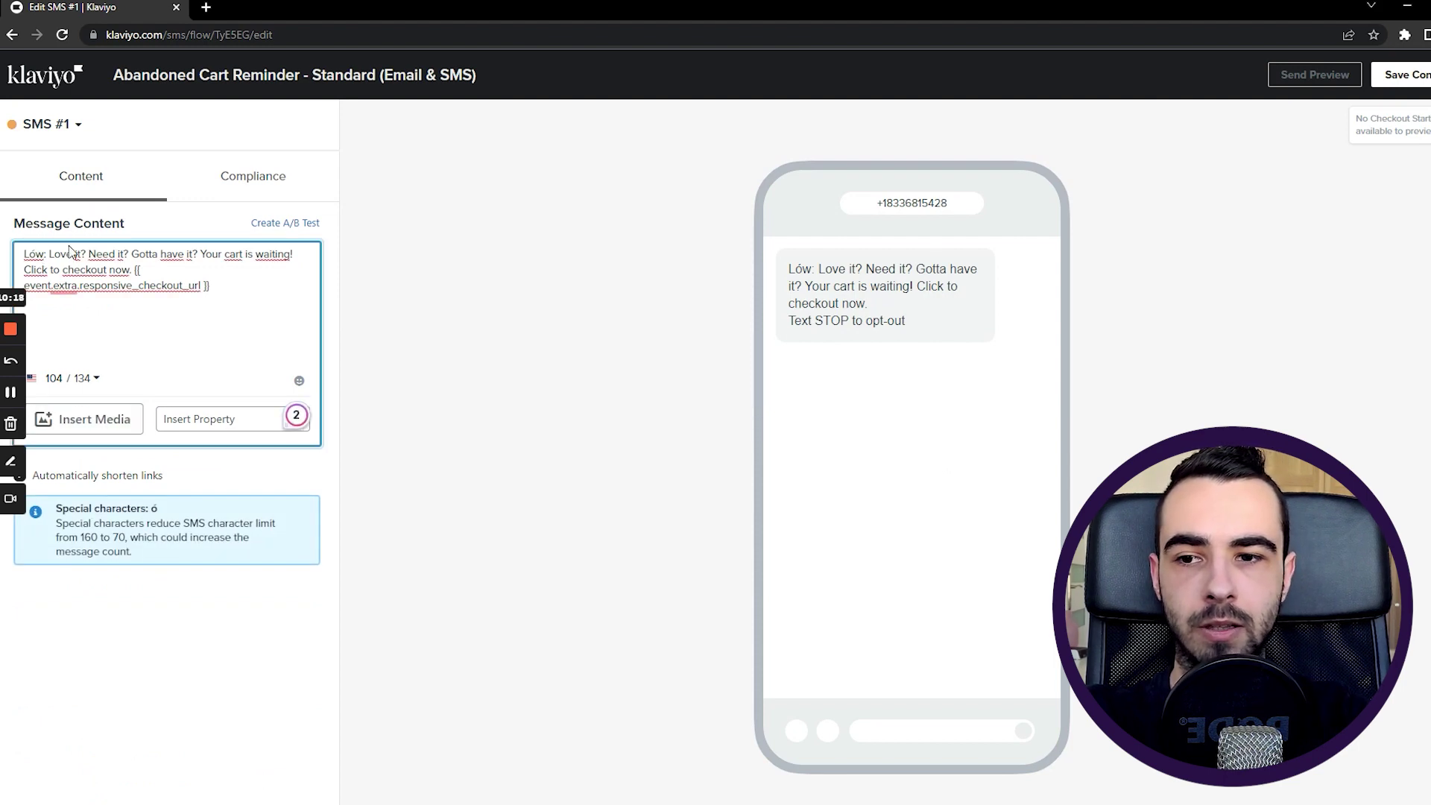
key(Delete)
text(o)
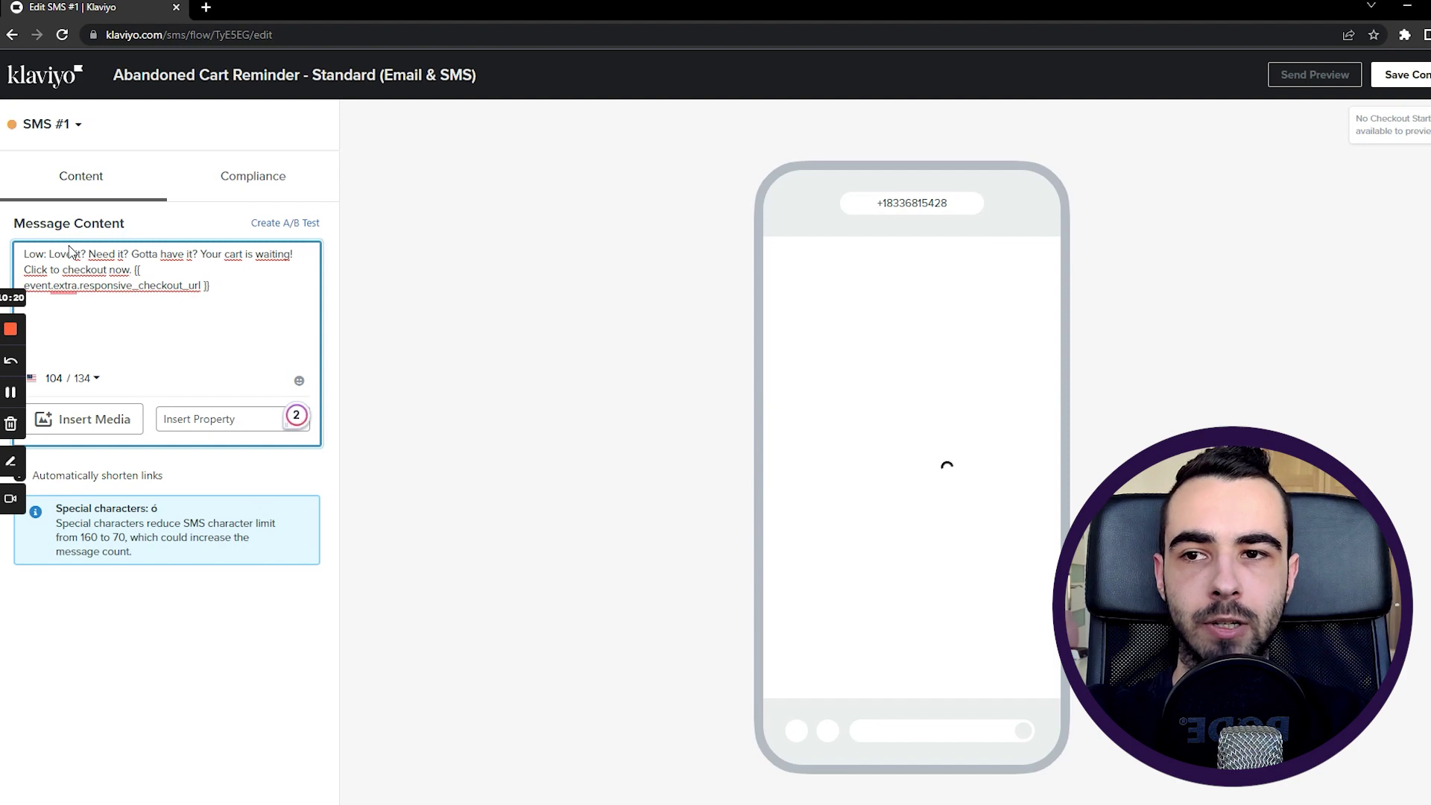
Recheck the SMS breakdown, then delete the 'Low: ' lead-in so the text starts 'Love it?'.
double_click(34, 255)
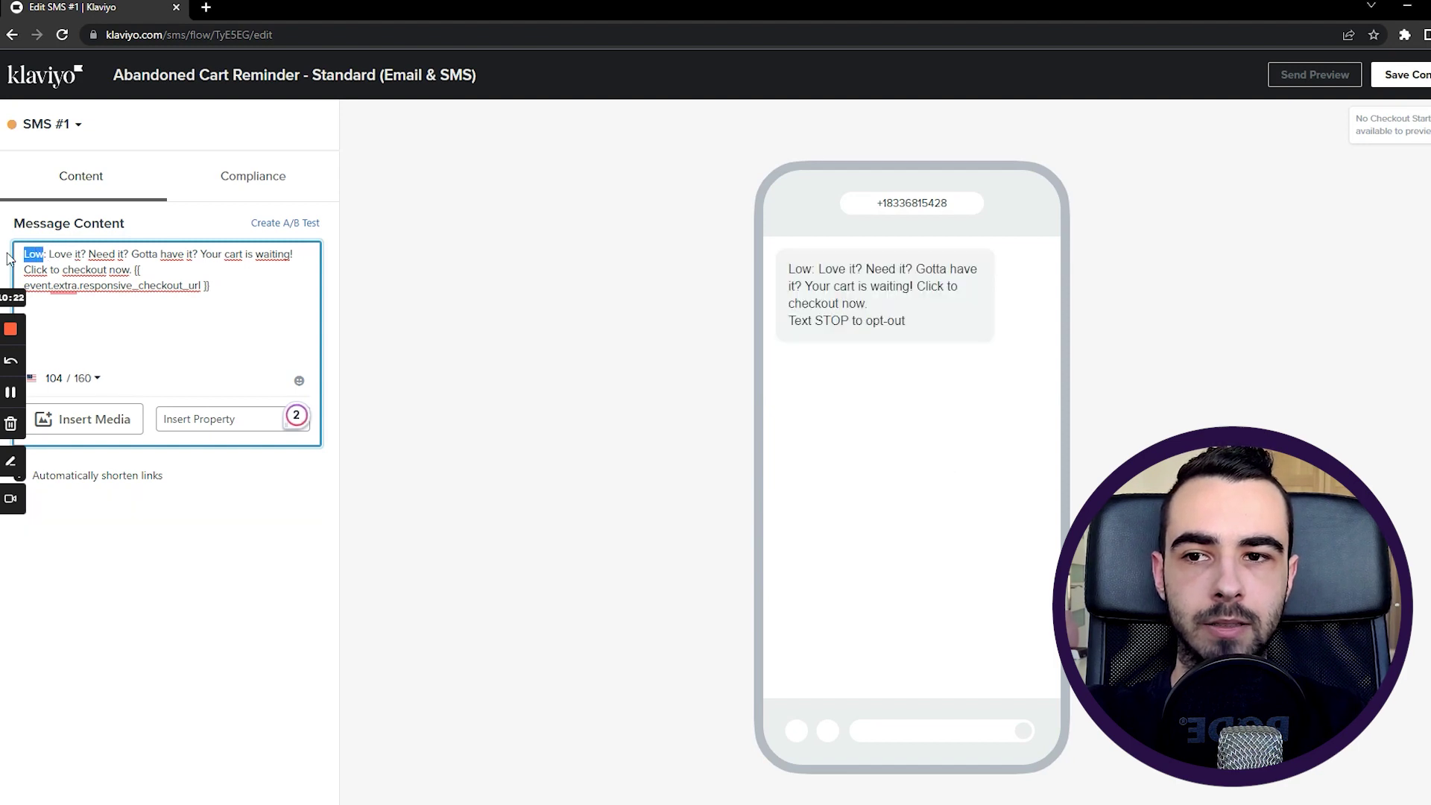
click(91, 377)
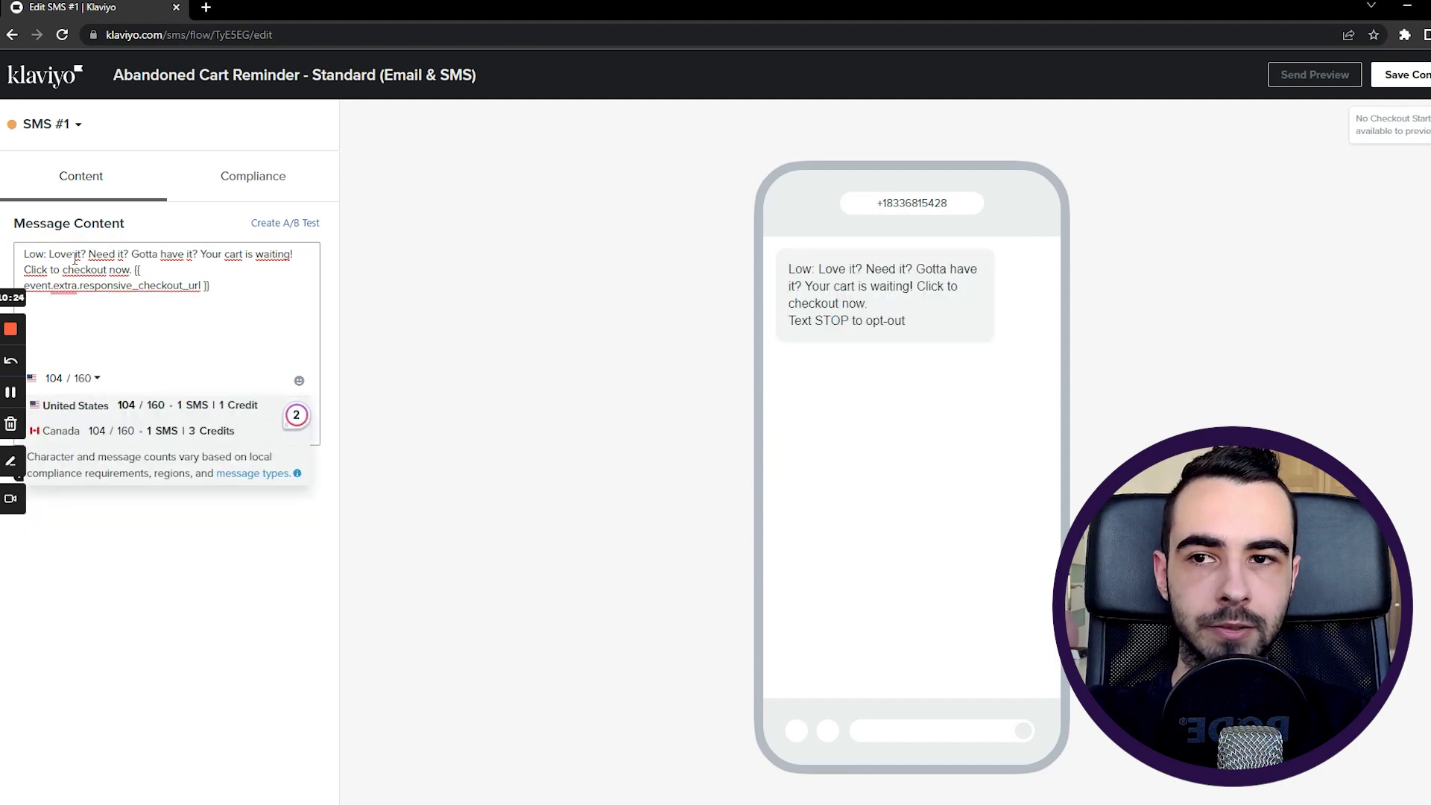
click(44, 255)
drag(46, 256, 17, 256)
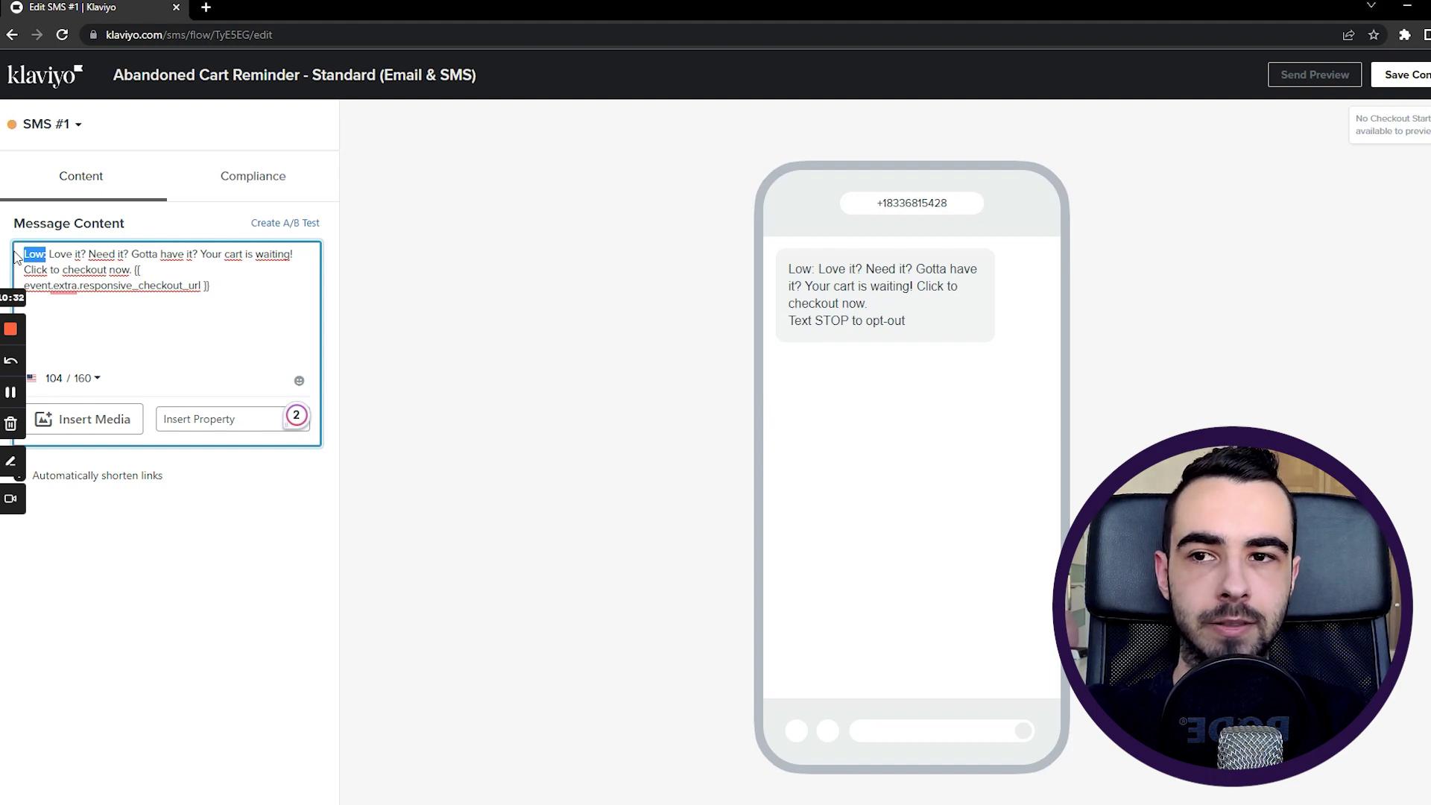
key(BackSpace)
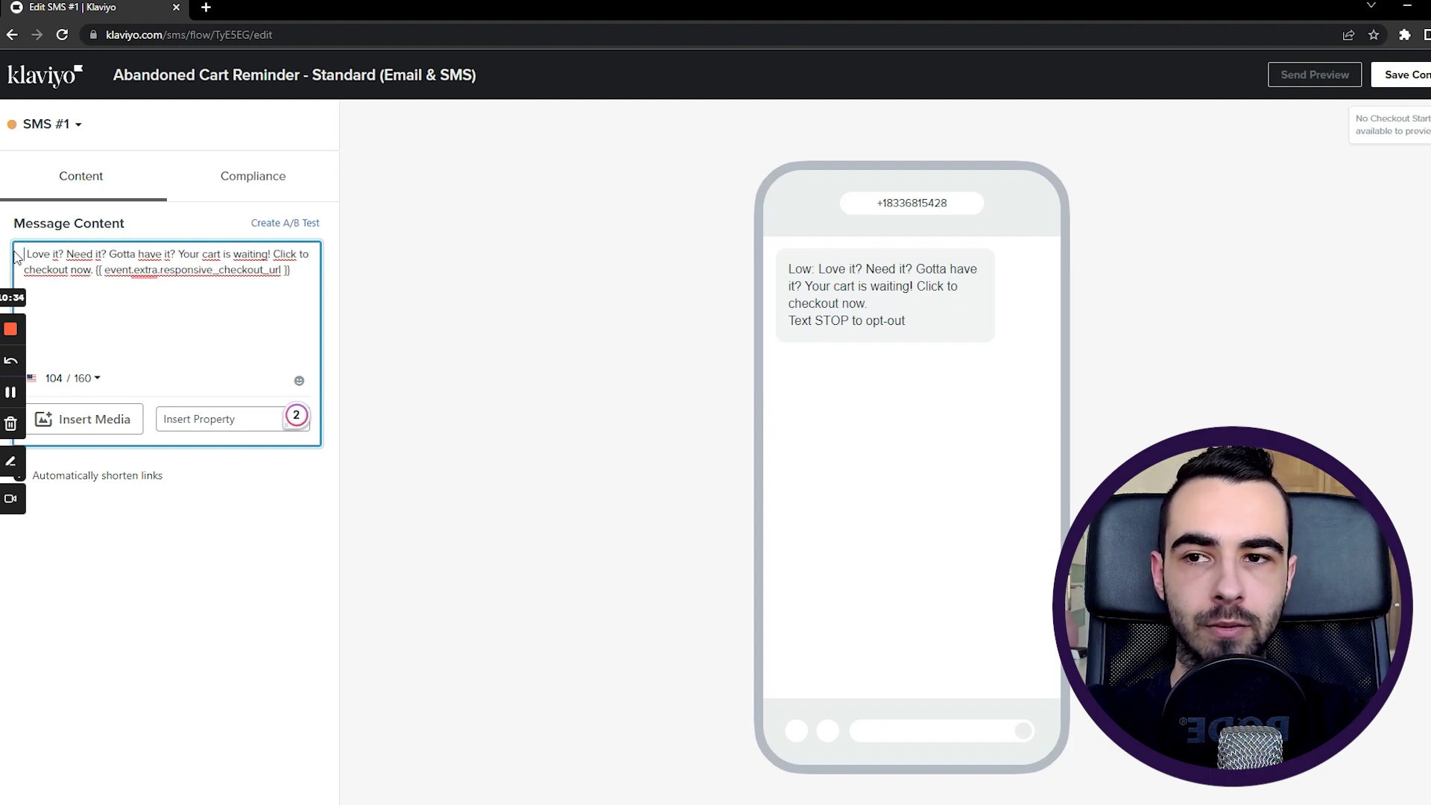
key(Delete)
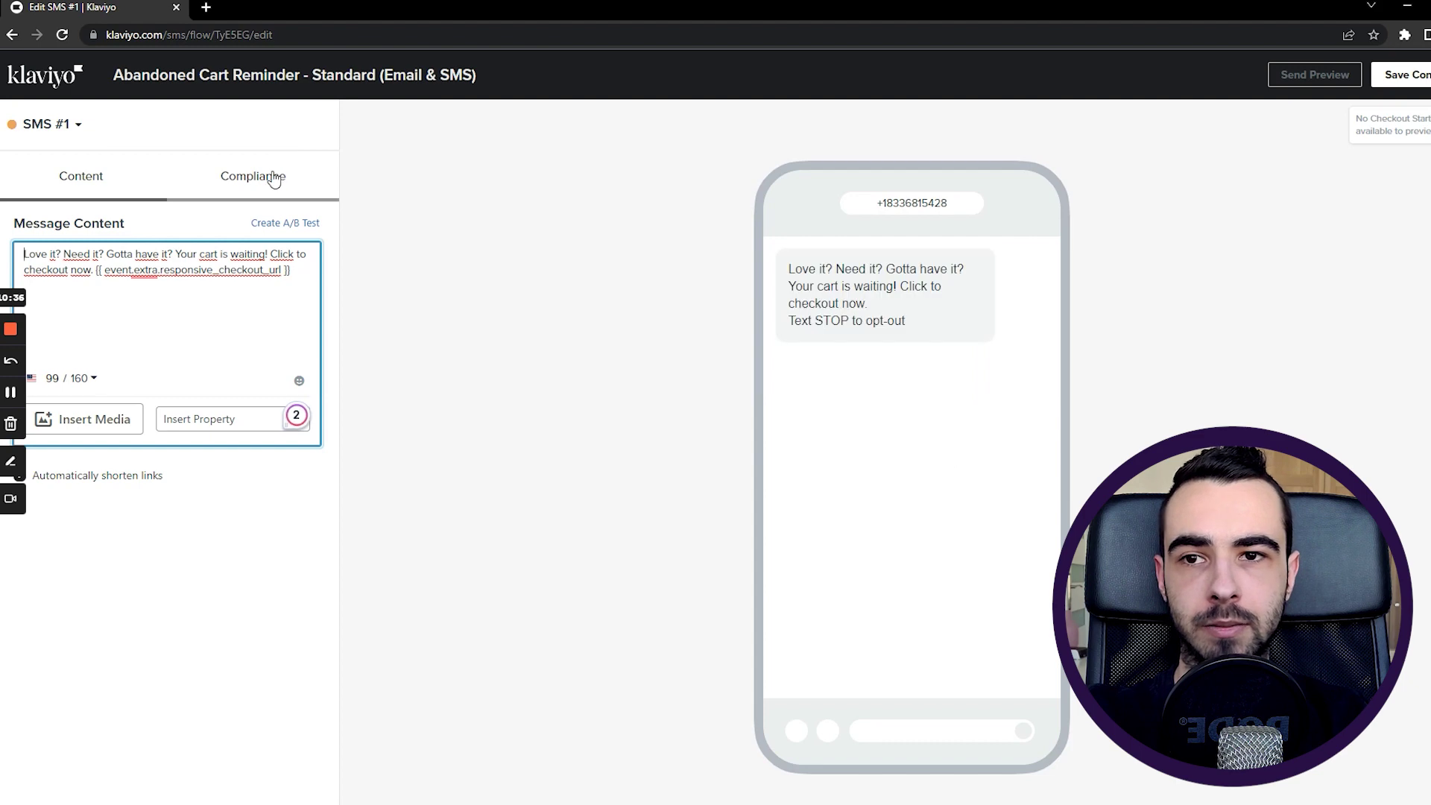
Re-enable the organization prefix so SMS #1 begins 'BrandName: Love it?', then return to Content.
click(274, 179)
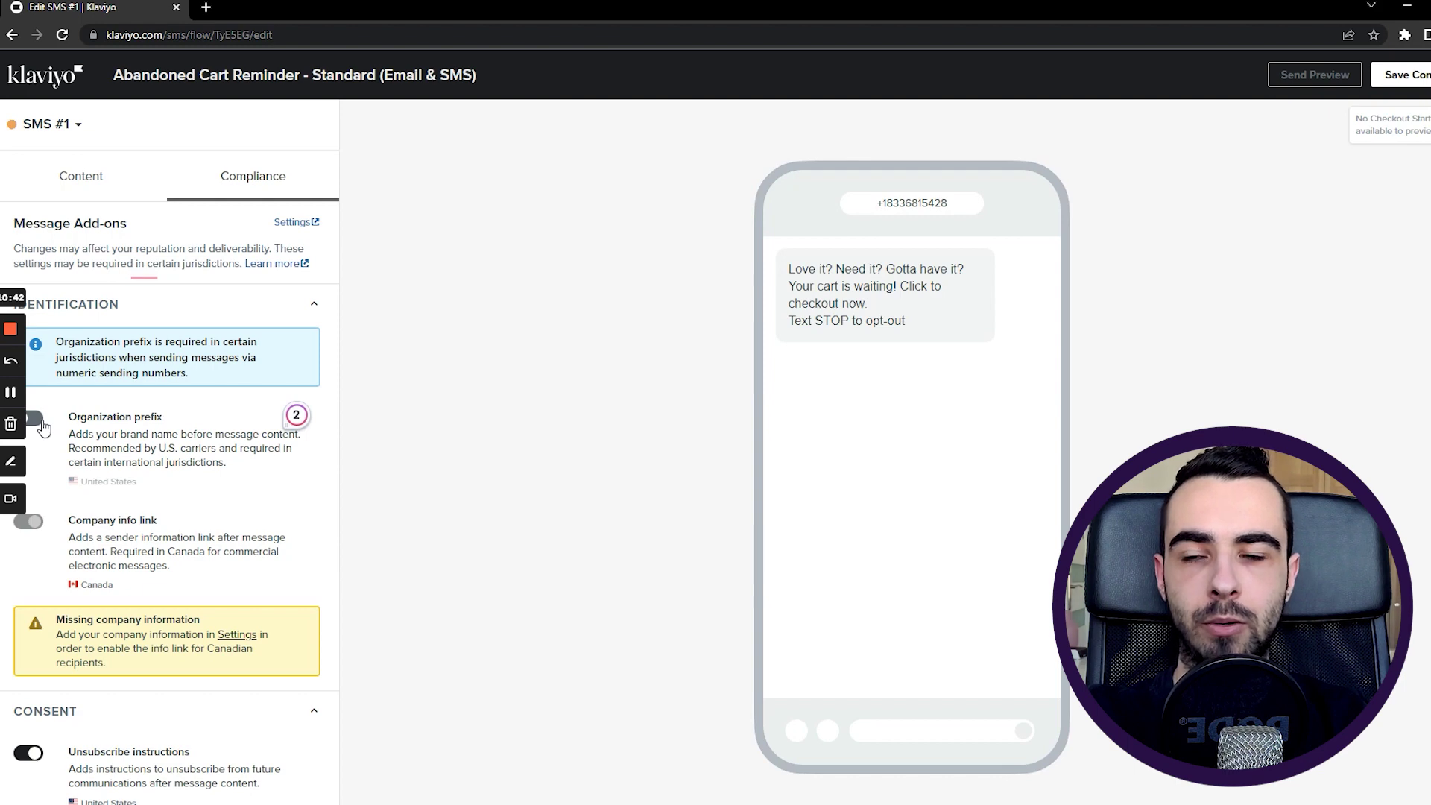
click(42, 425)
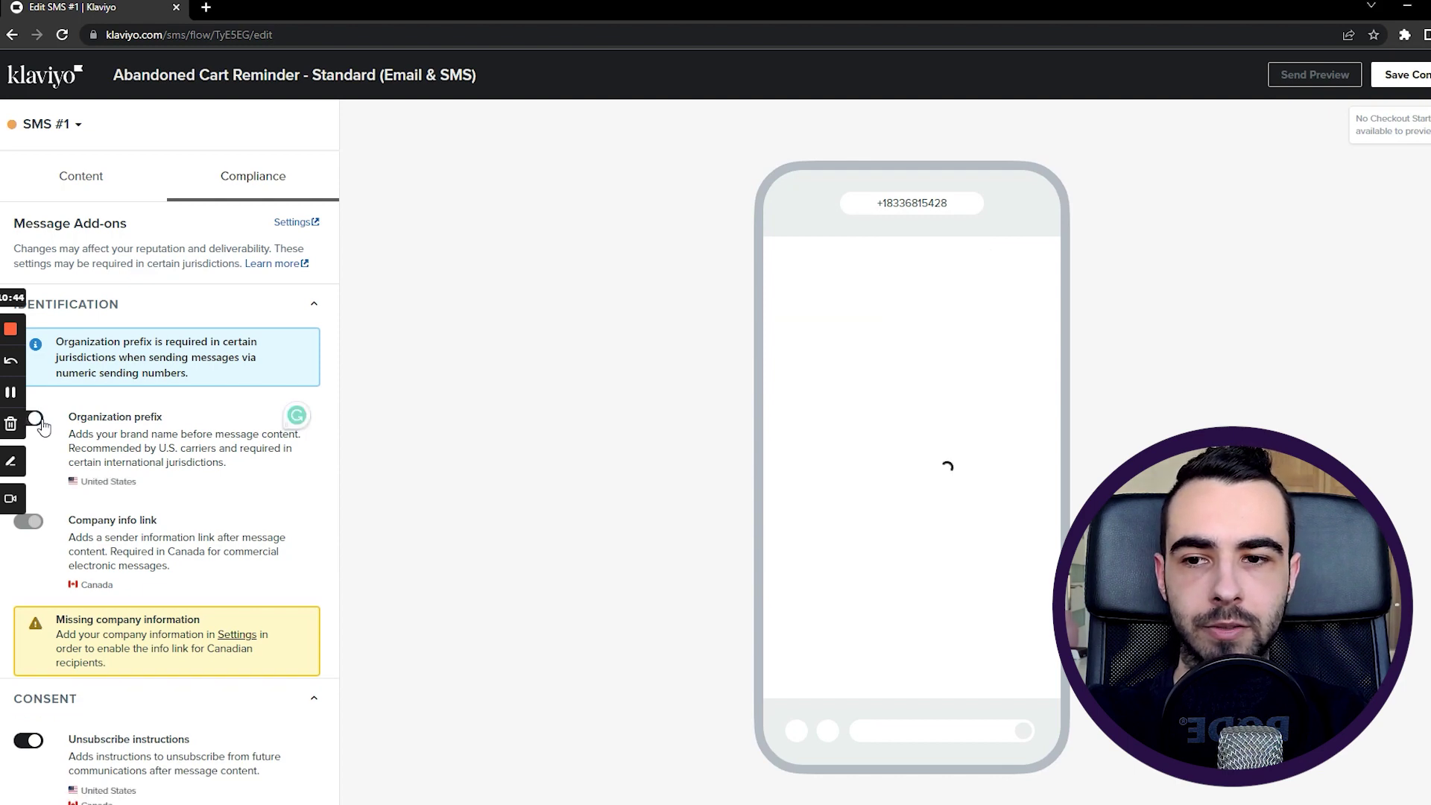
scroll(35, 524, down, 2)
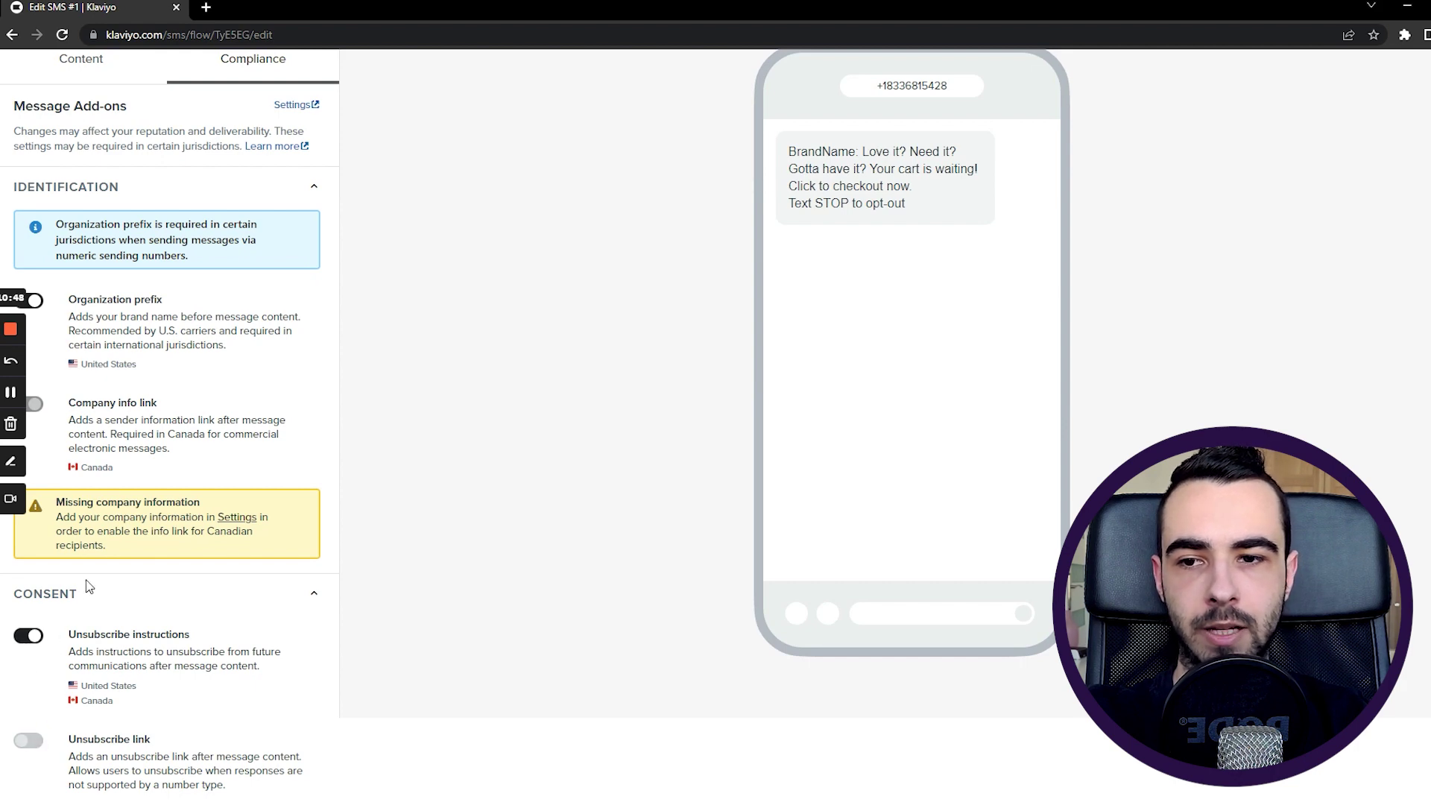
scroll(150, 565, up, 2)
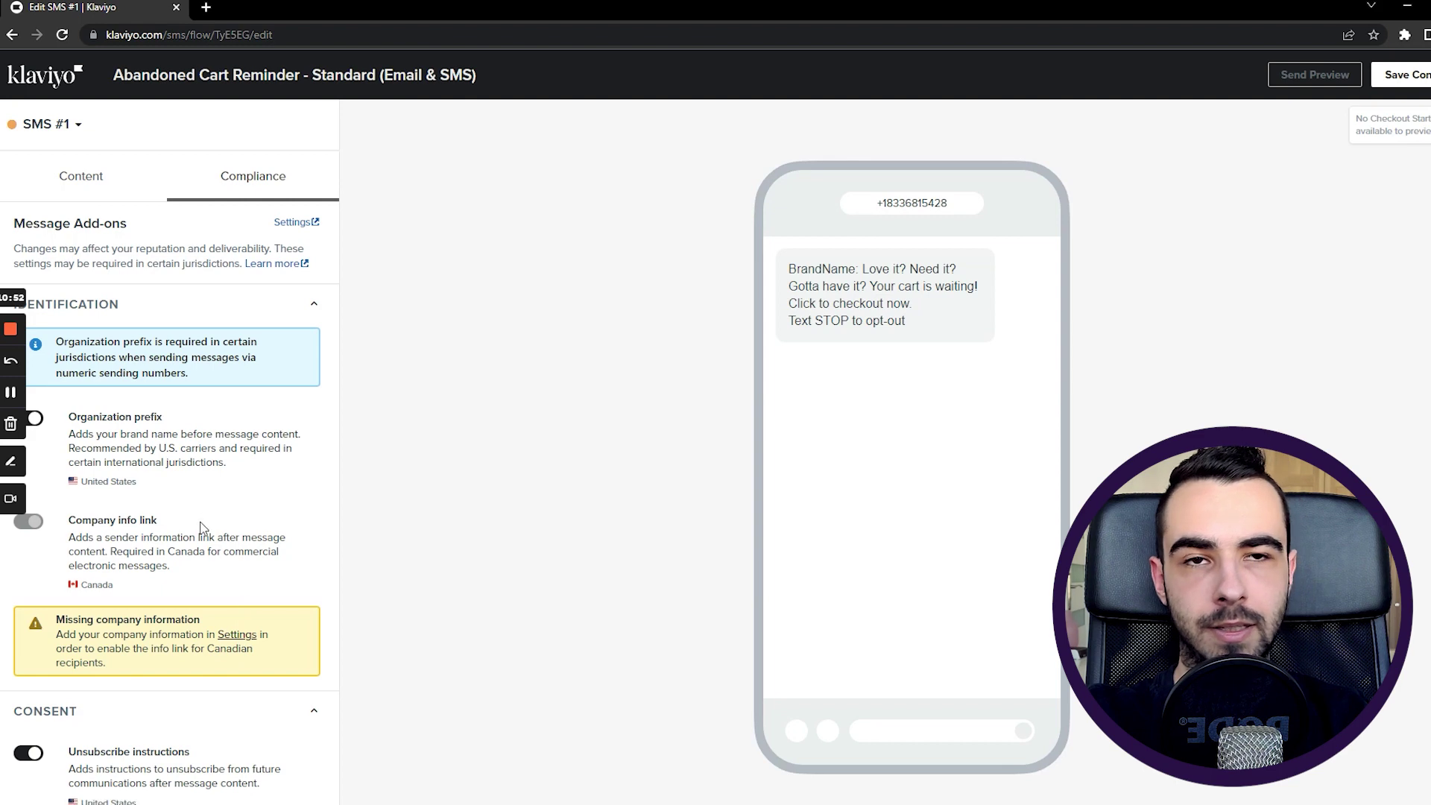
click(109, 175)
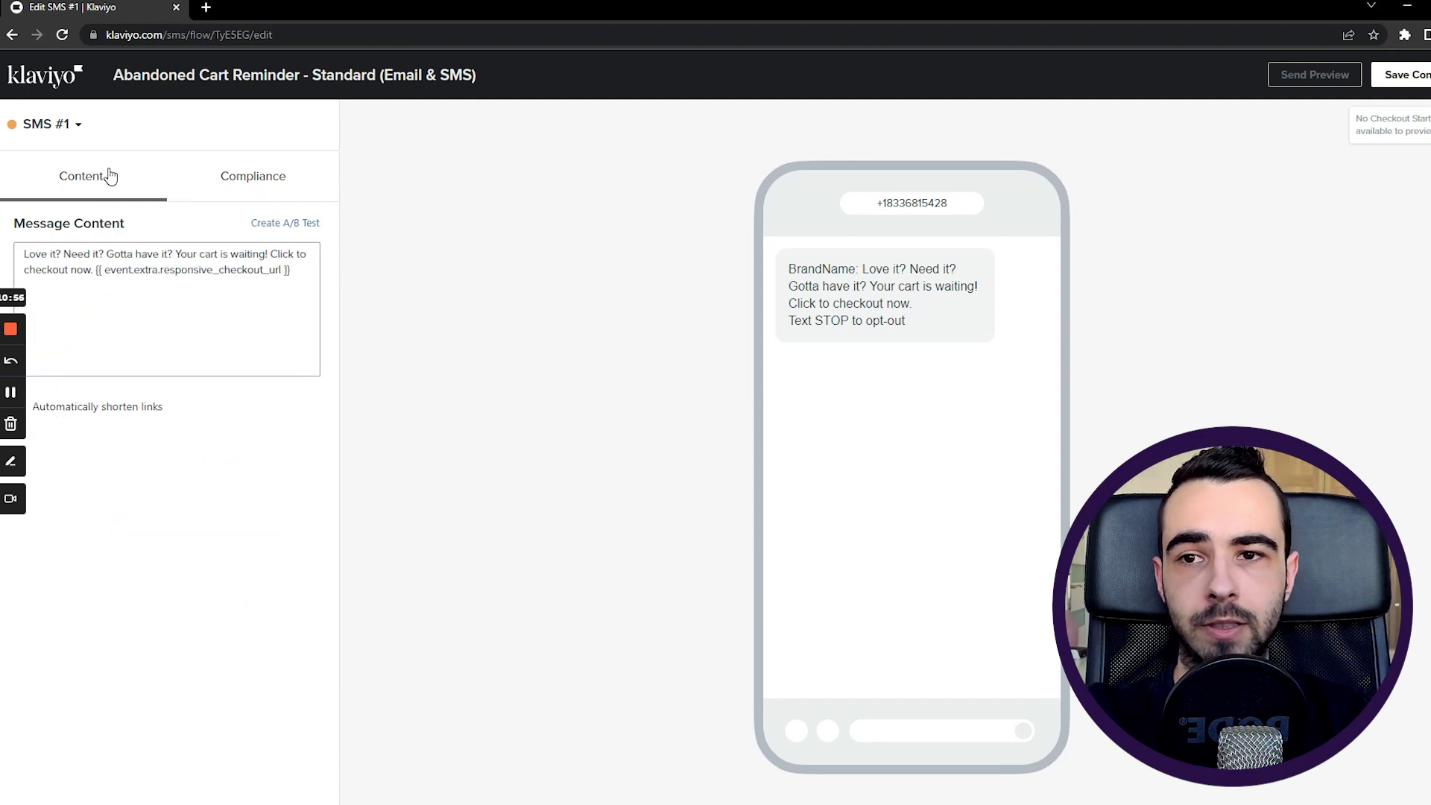
click(128, 420)
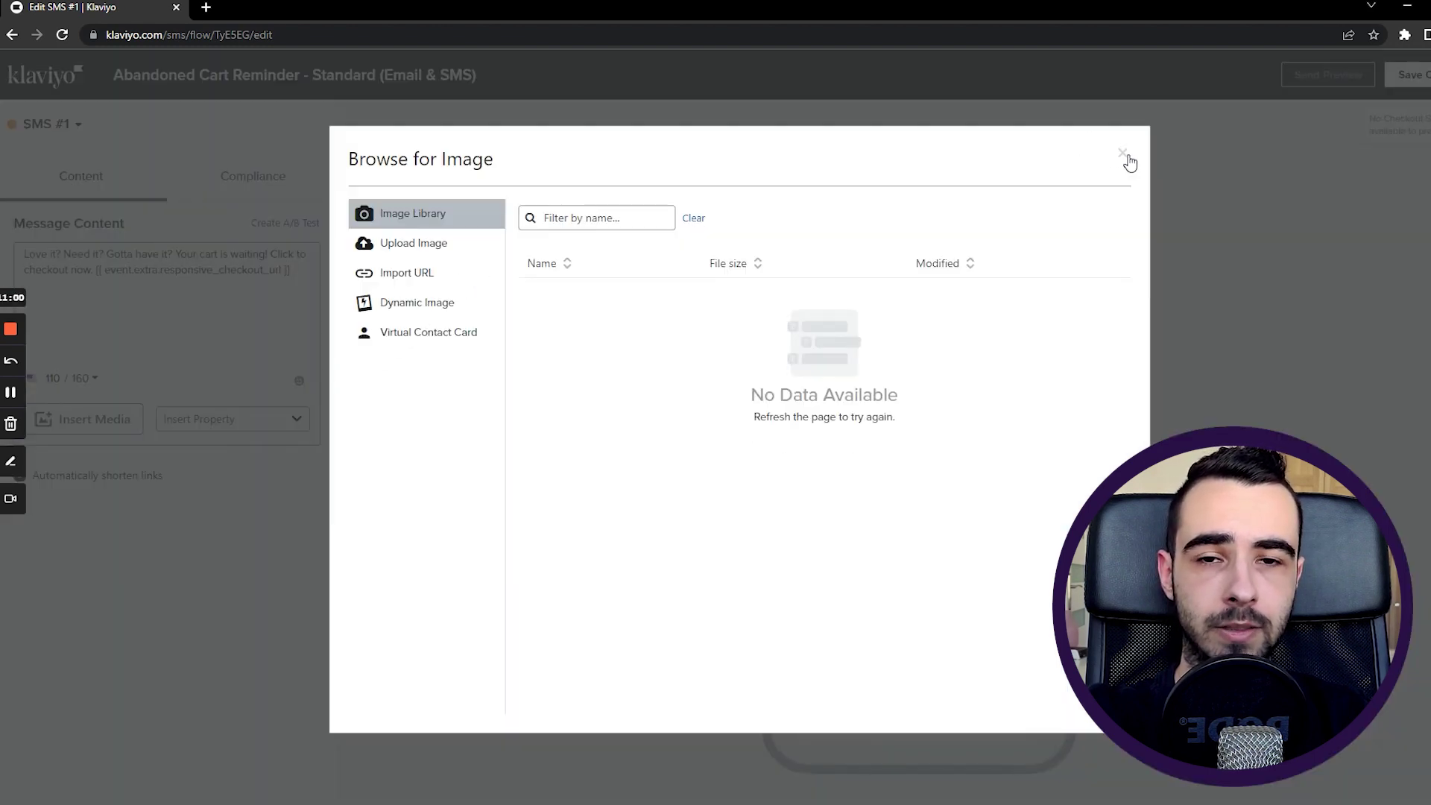
click(1124, 154)
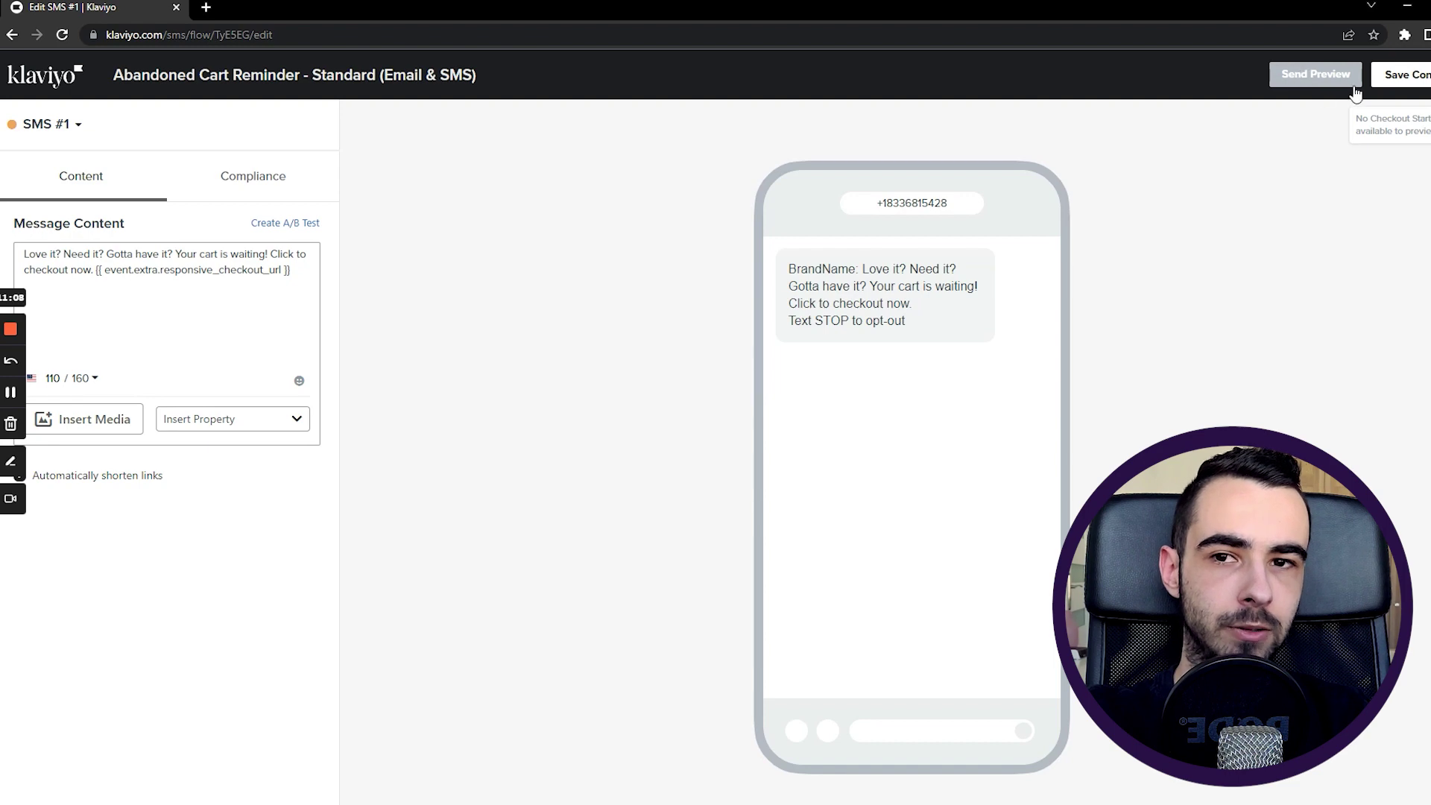
Create an A/B test for SMS #1 with Variations A and B, and edit Variation B's message.
click(258, 229)
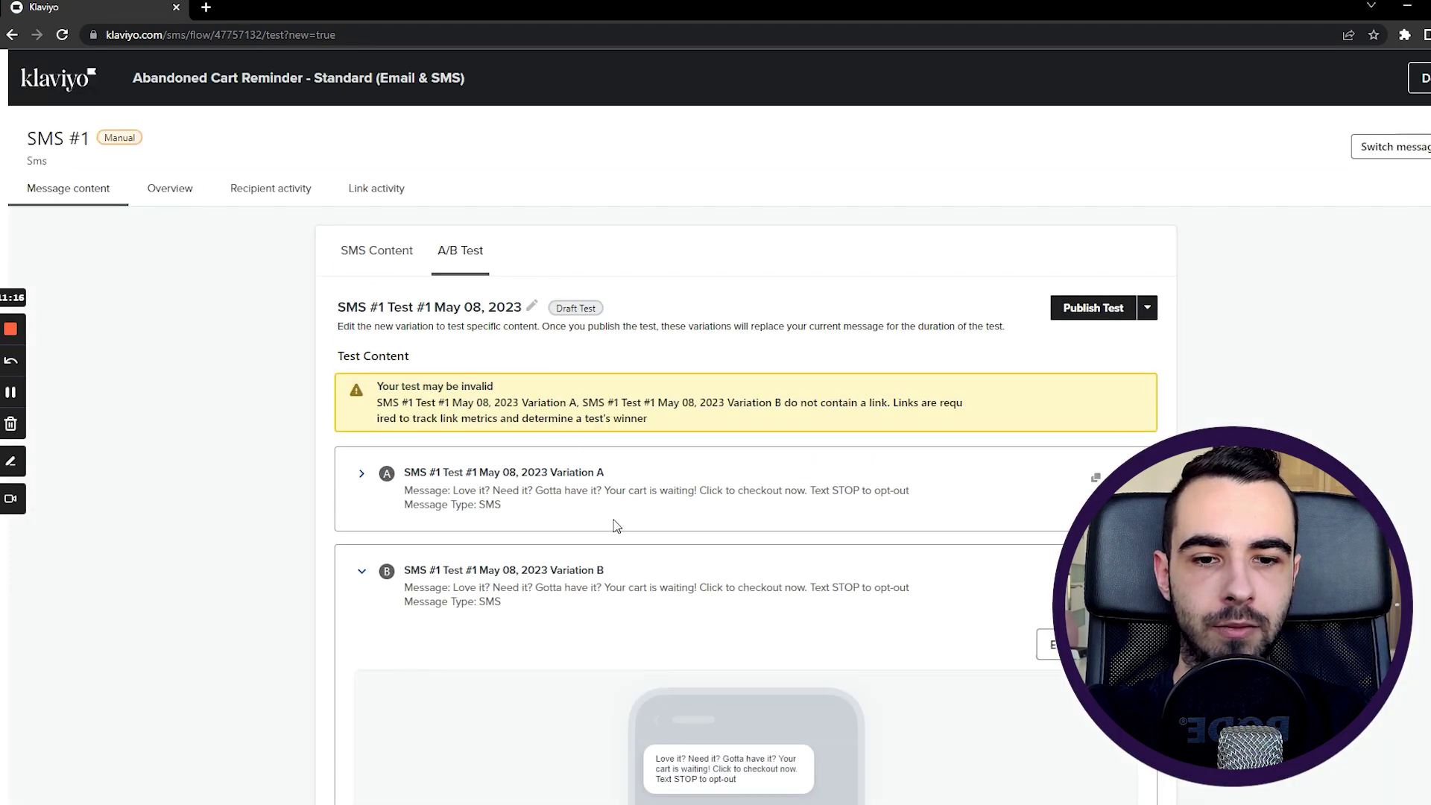
click(618, 526)
scroll(647, 345, down, 3)
scroll(701, 483, down, 3)
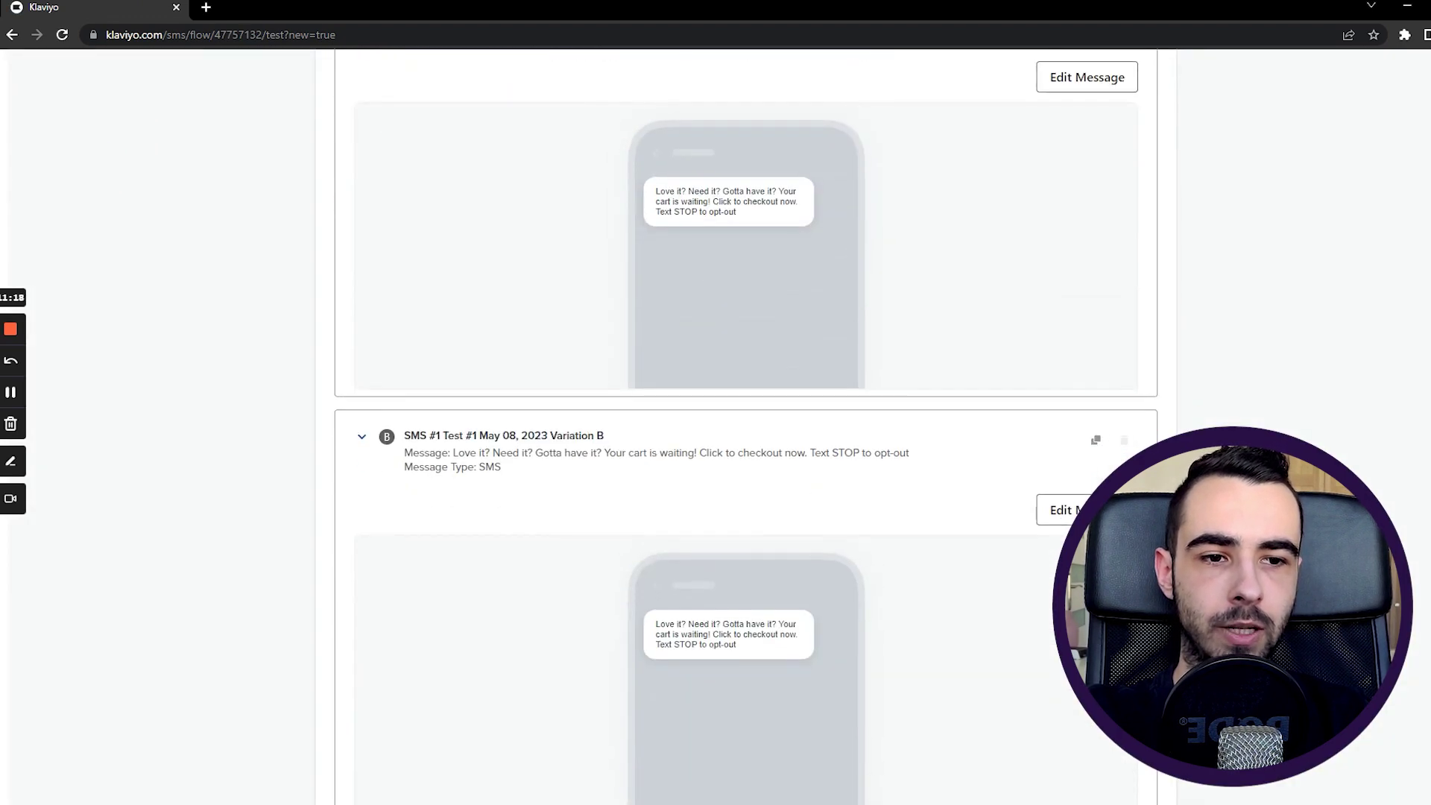
scroll(1084, 341, down, 3)
click(1089, 277)
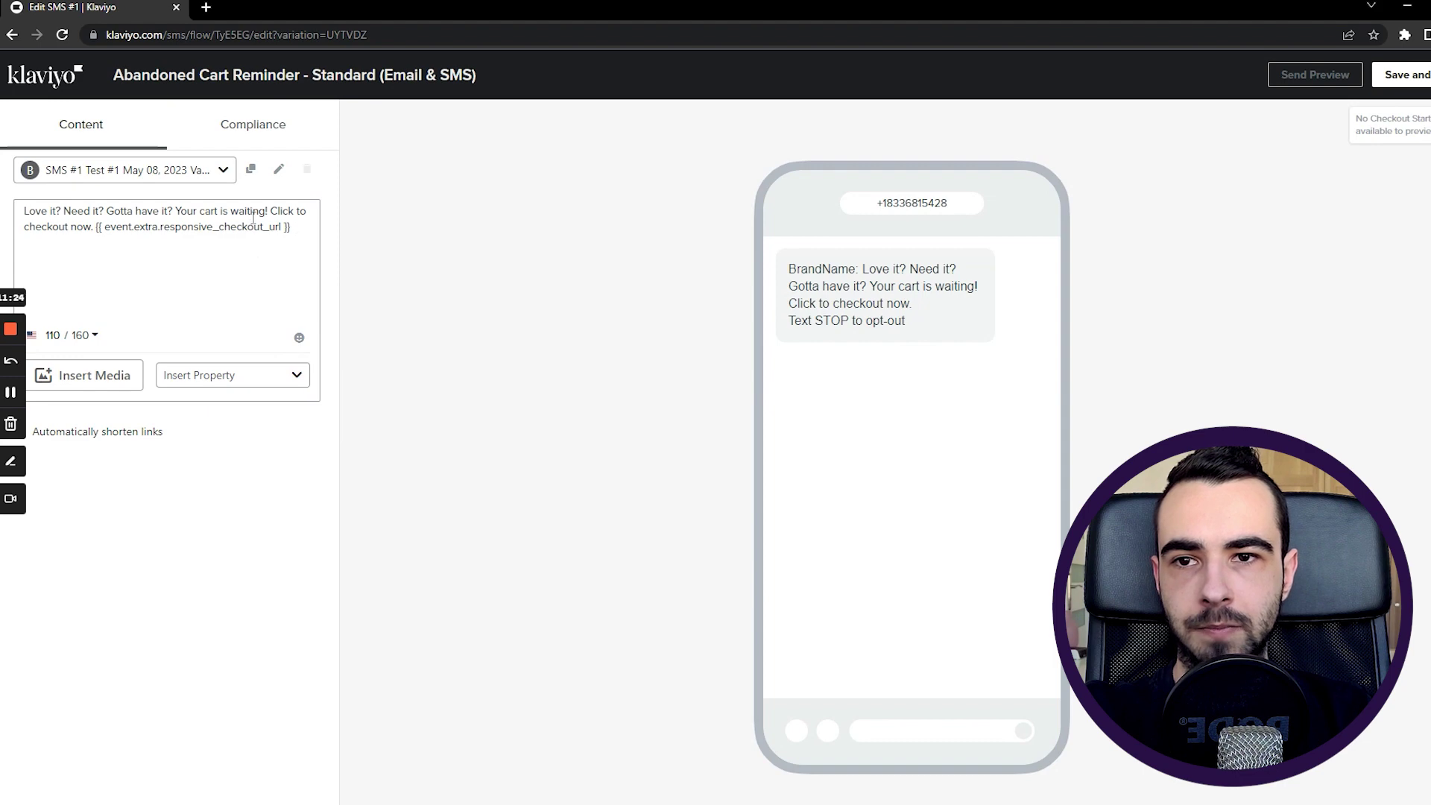
Insert 'Use code CART for 15% OFF.' before Variation B's checkout link and save it.
click(270, 210)
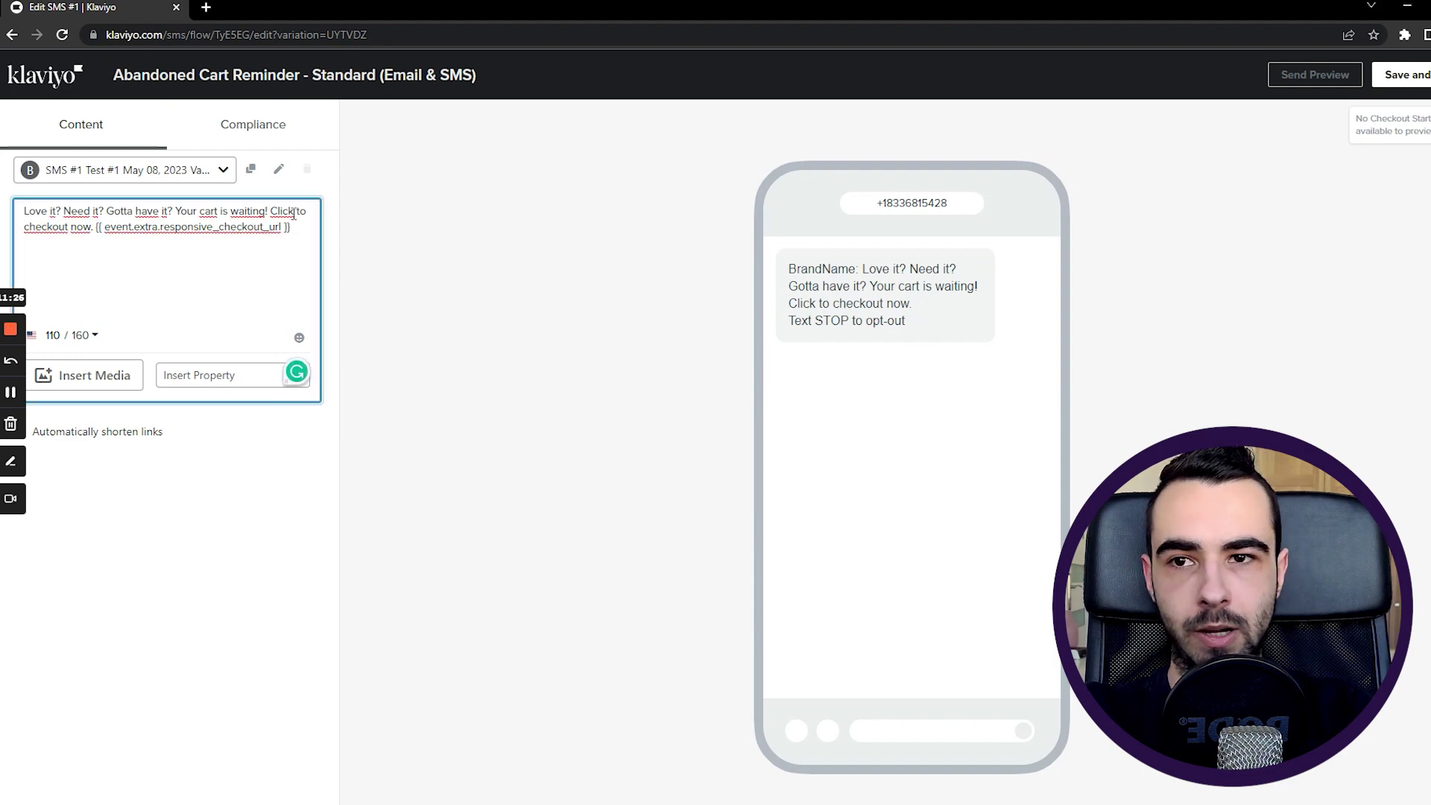
text(U)
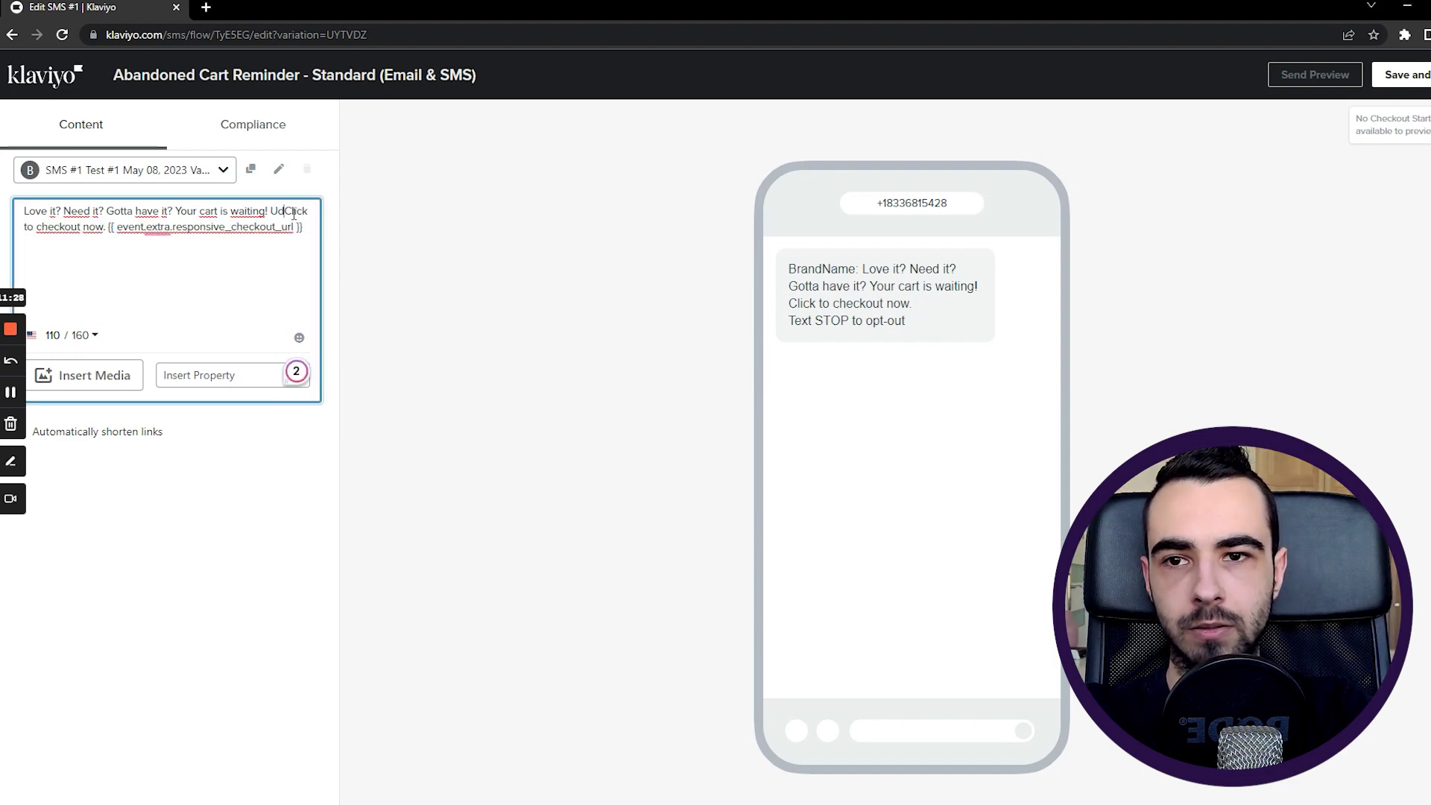
text(se c)
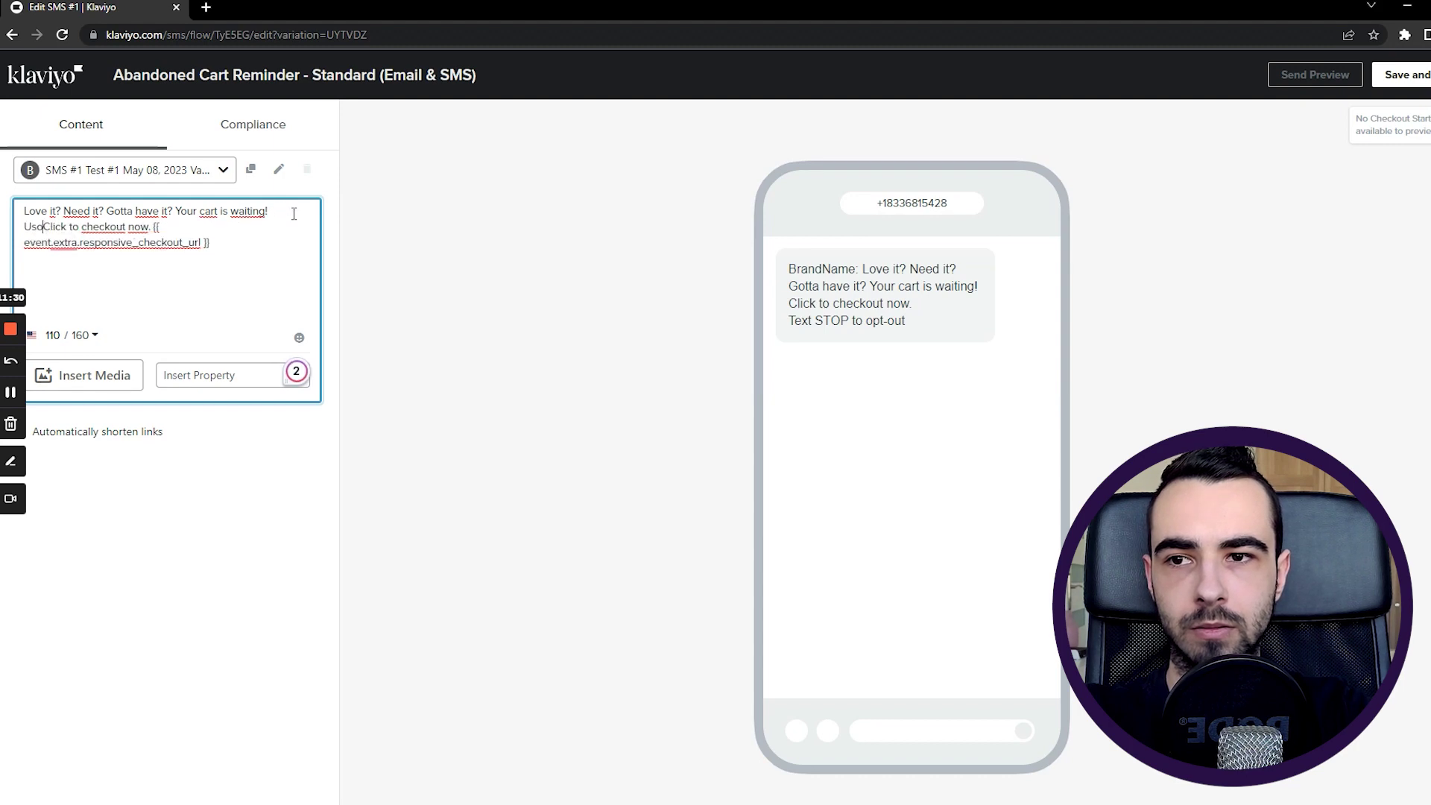
text(ode CART)
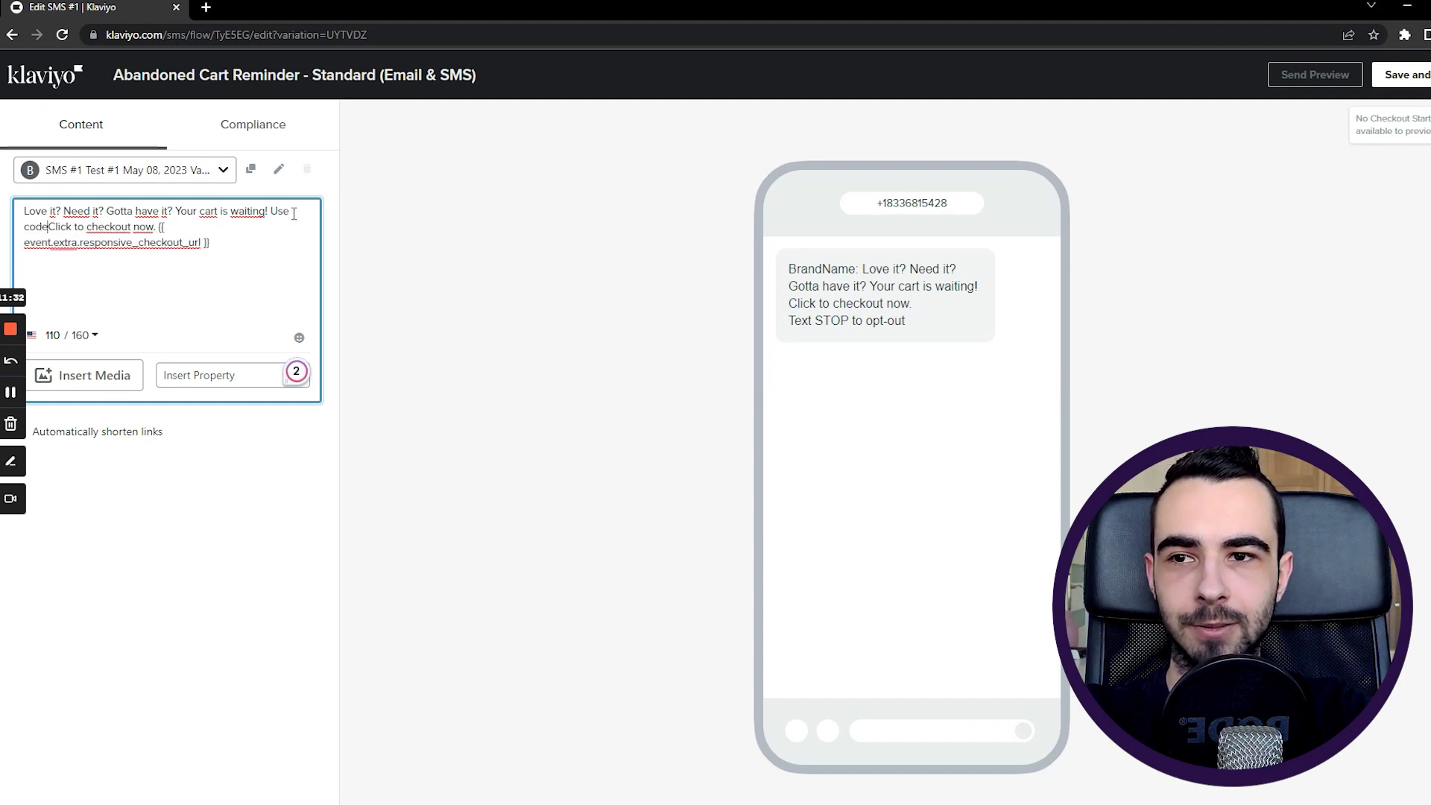
text( for $)
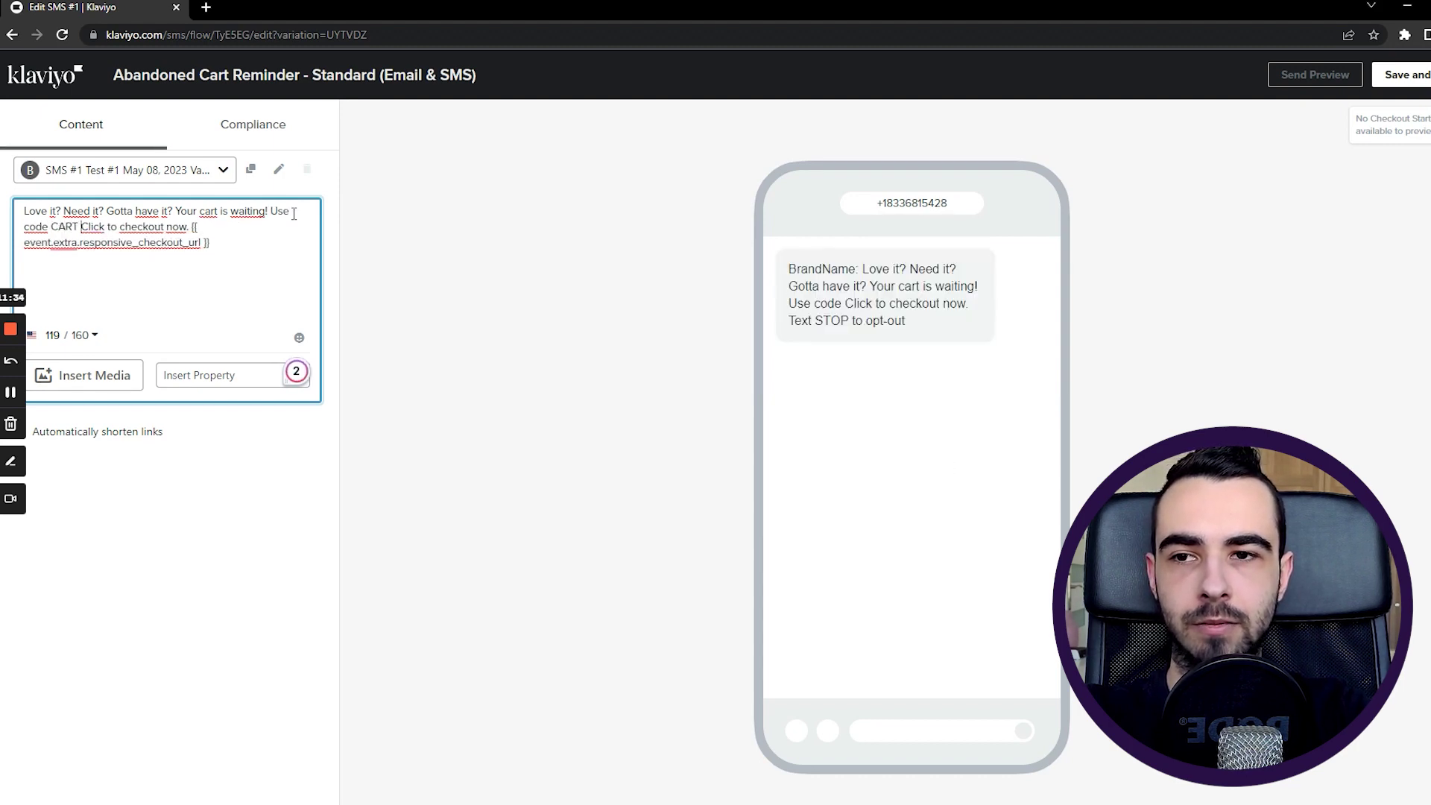
key(BackSpace)
text(%15)
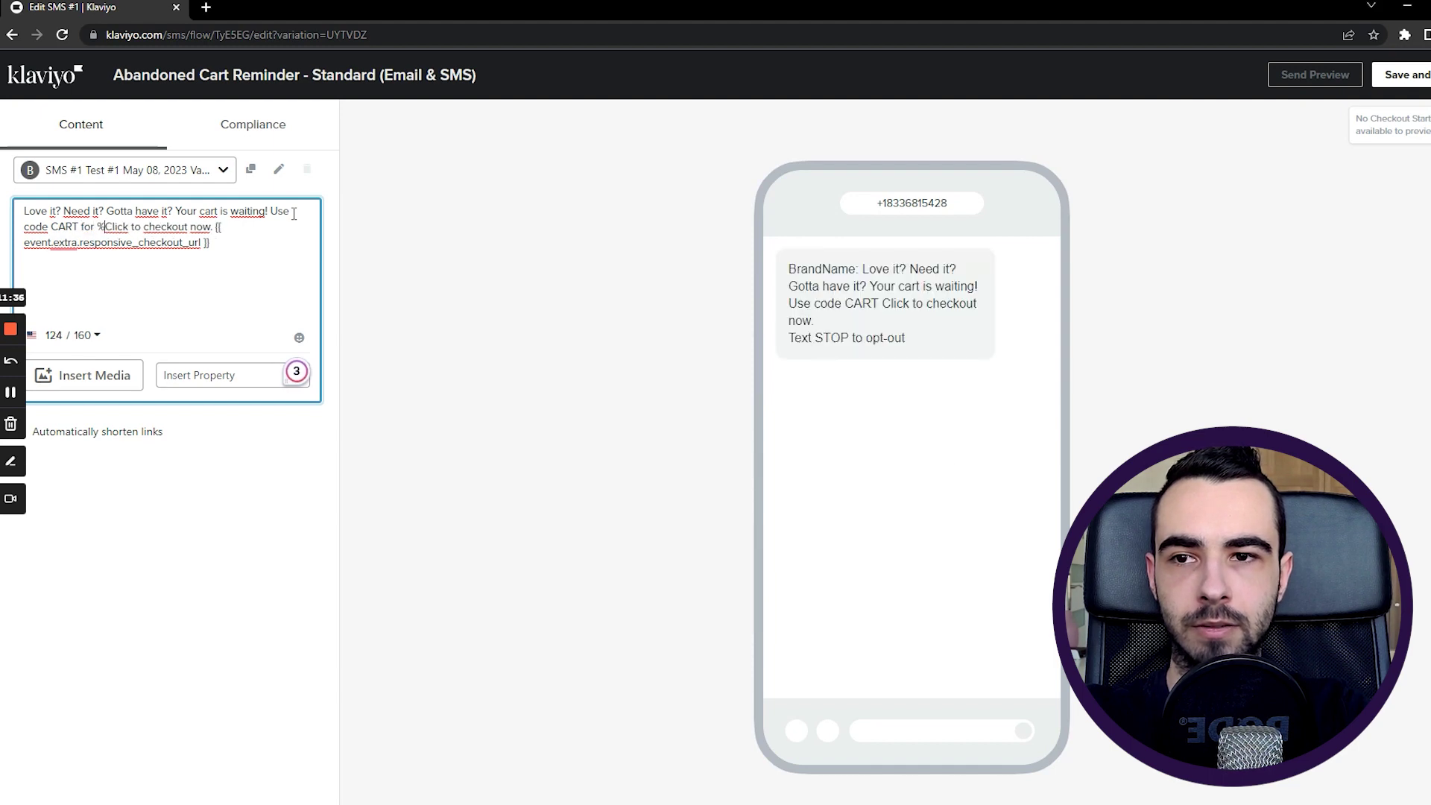
key(BackSpace)
key(BackSpace)
key(BackSpace)
key(BackSpace)
text(15% OF)
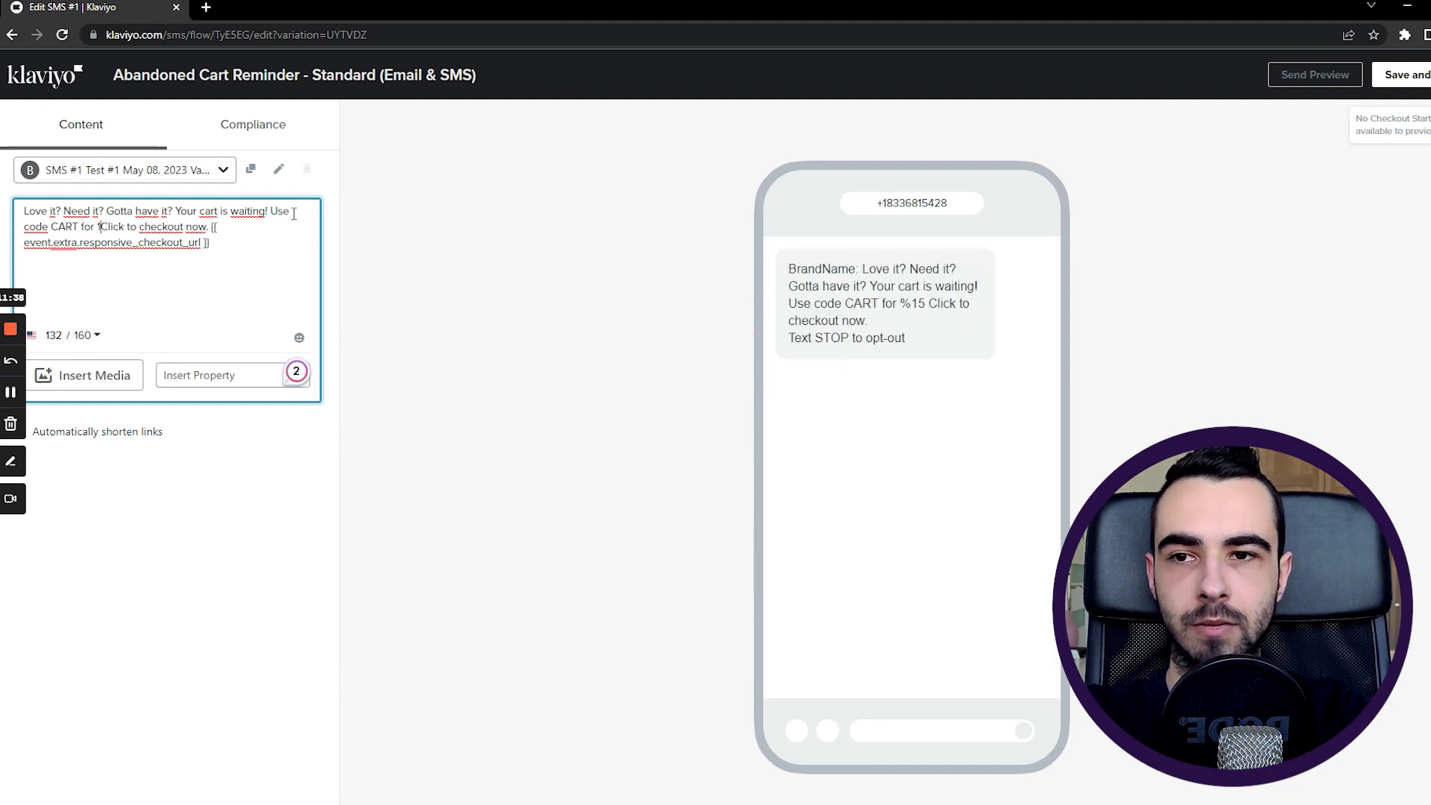
text(F.)
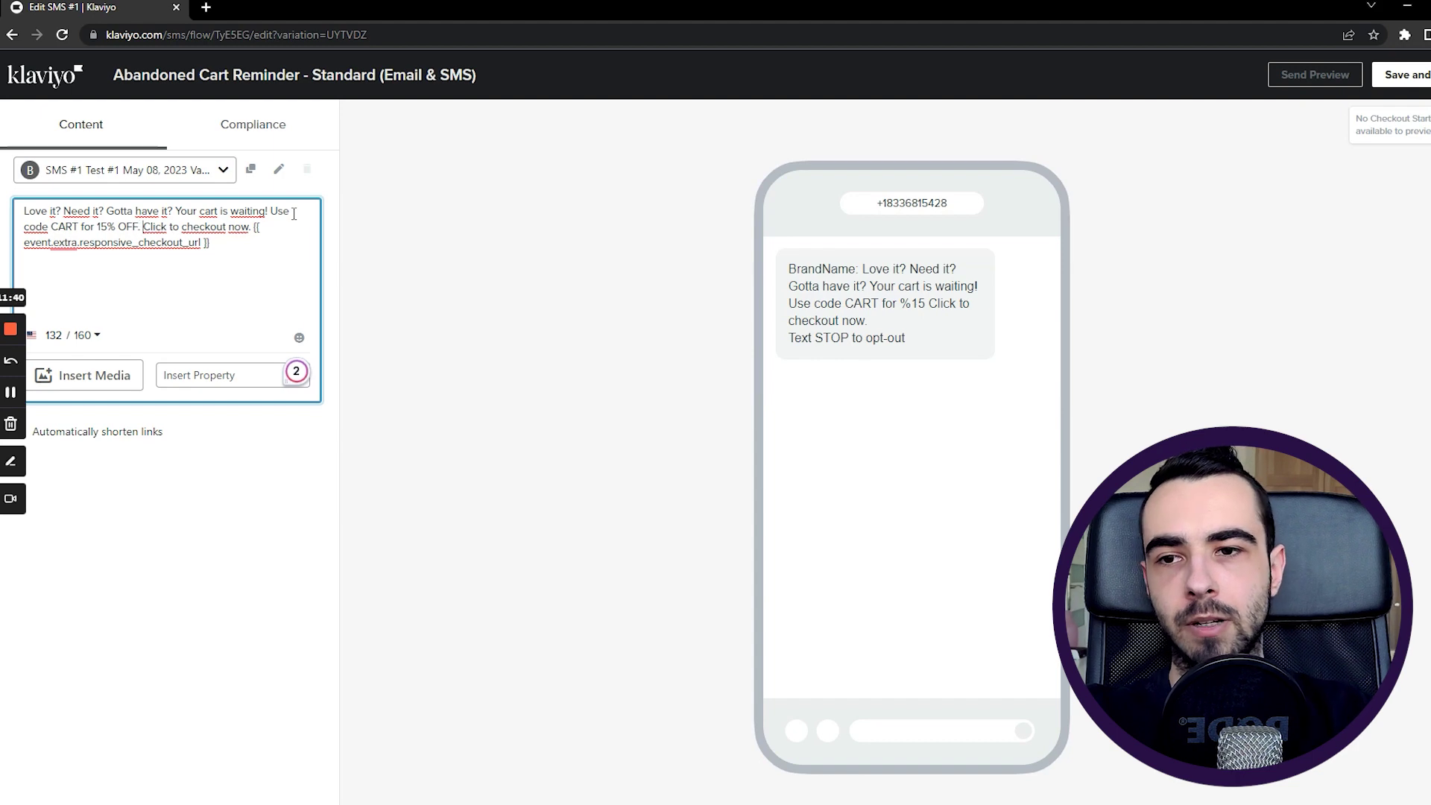
click(200, 179)
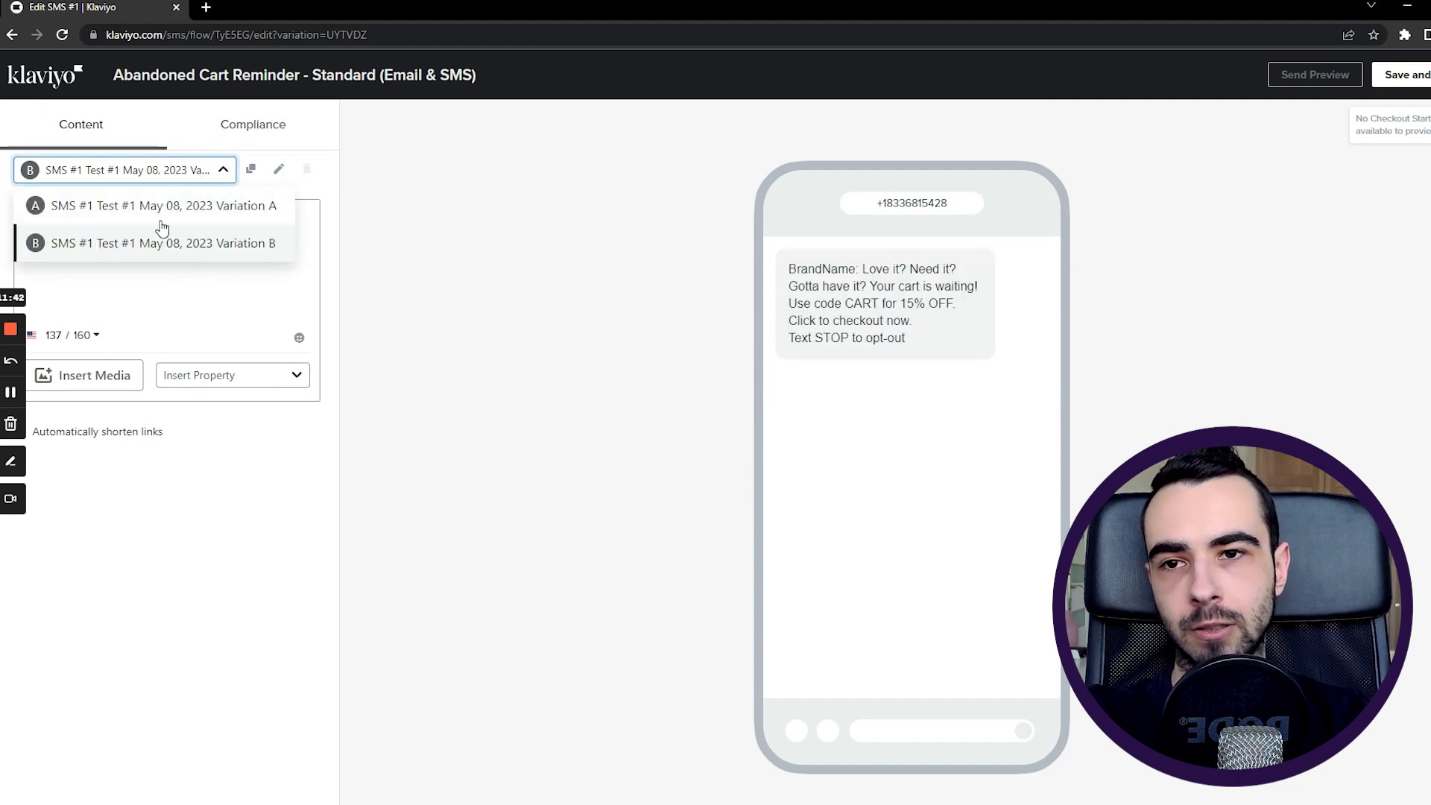
click(149, 181)
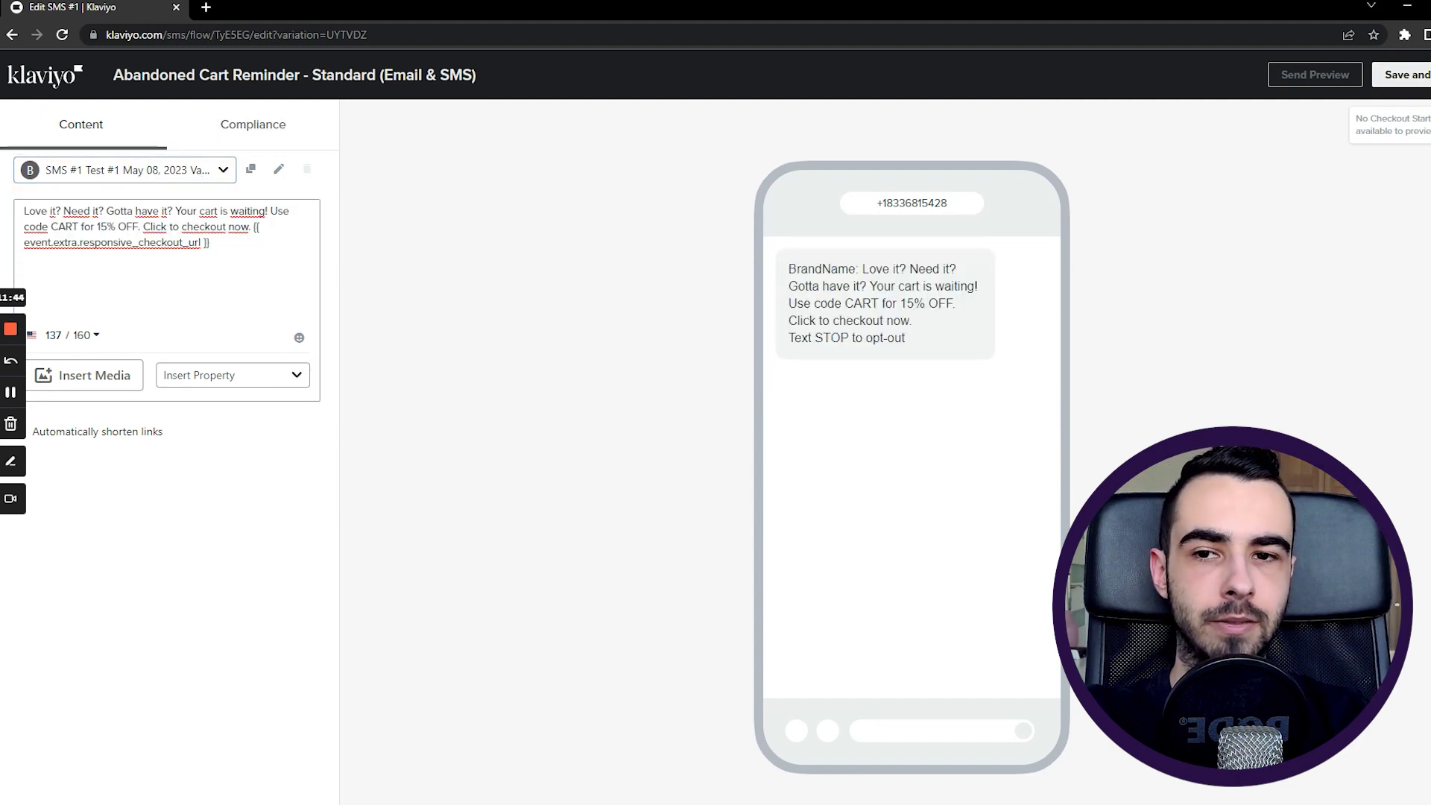
click(1401, 75)
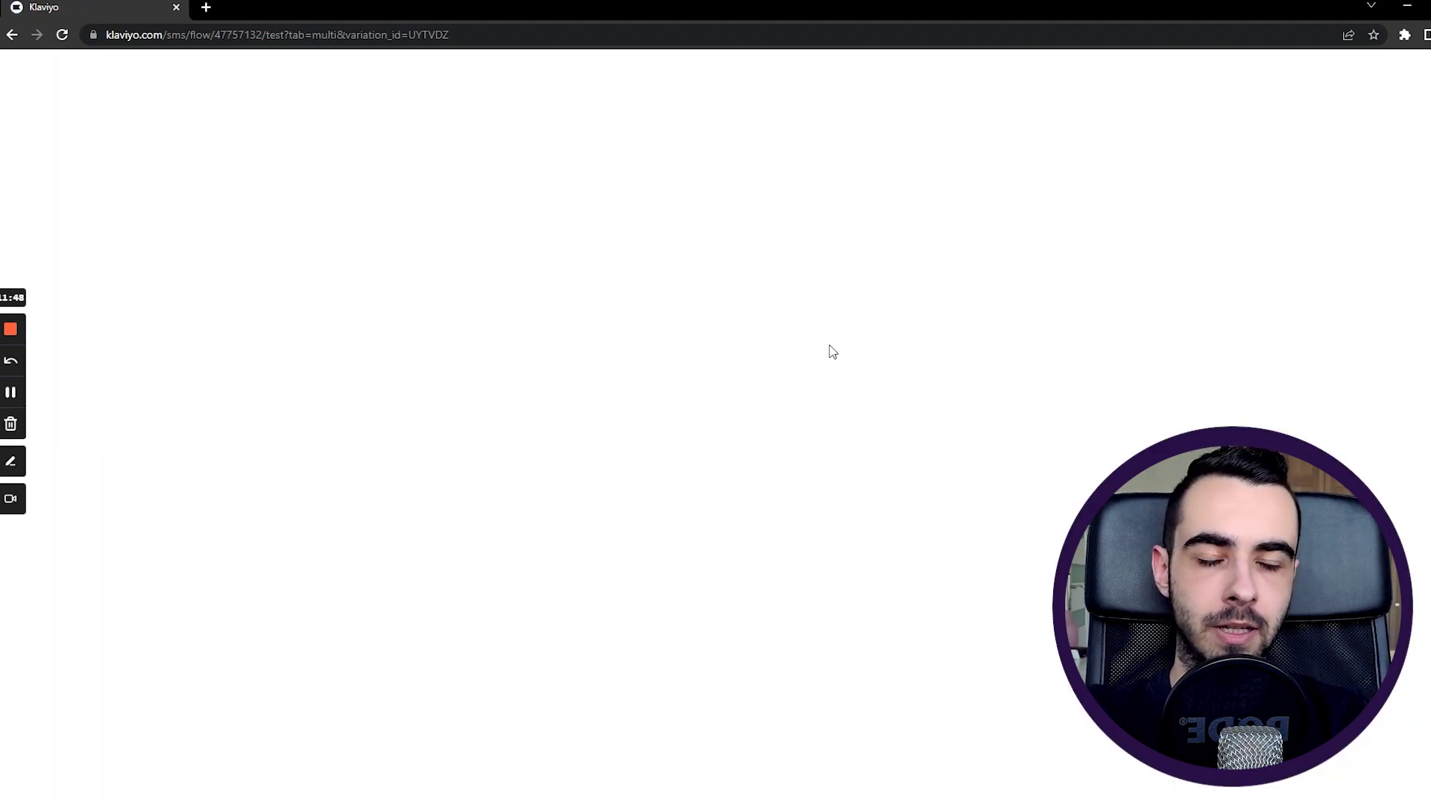
Set winner selection to manual by unchecking End test by statistical significance.
scroll(975, 356, down, 7)
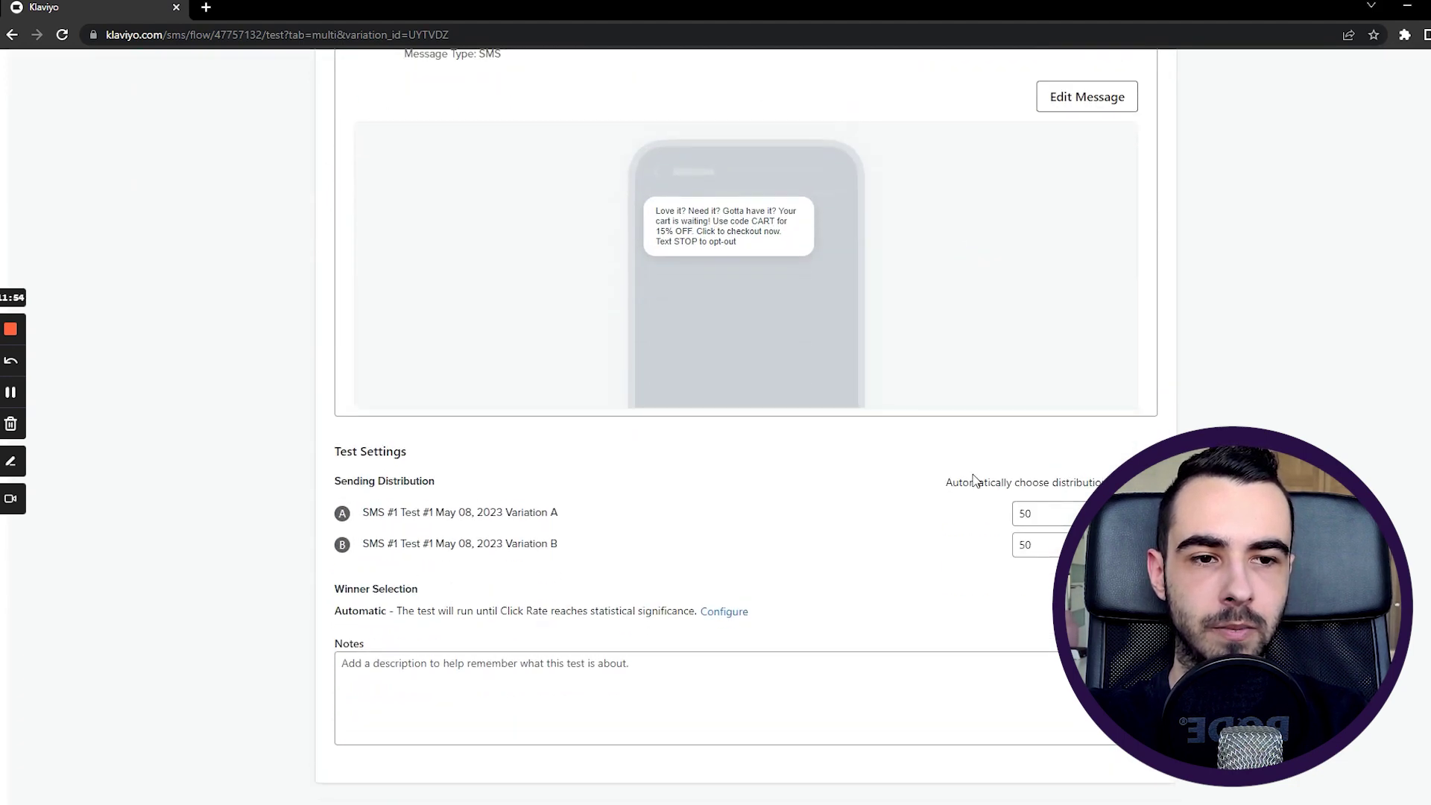
click(717, 613)
click(547, 342)
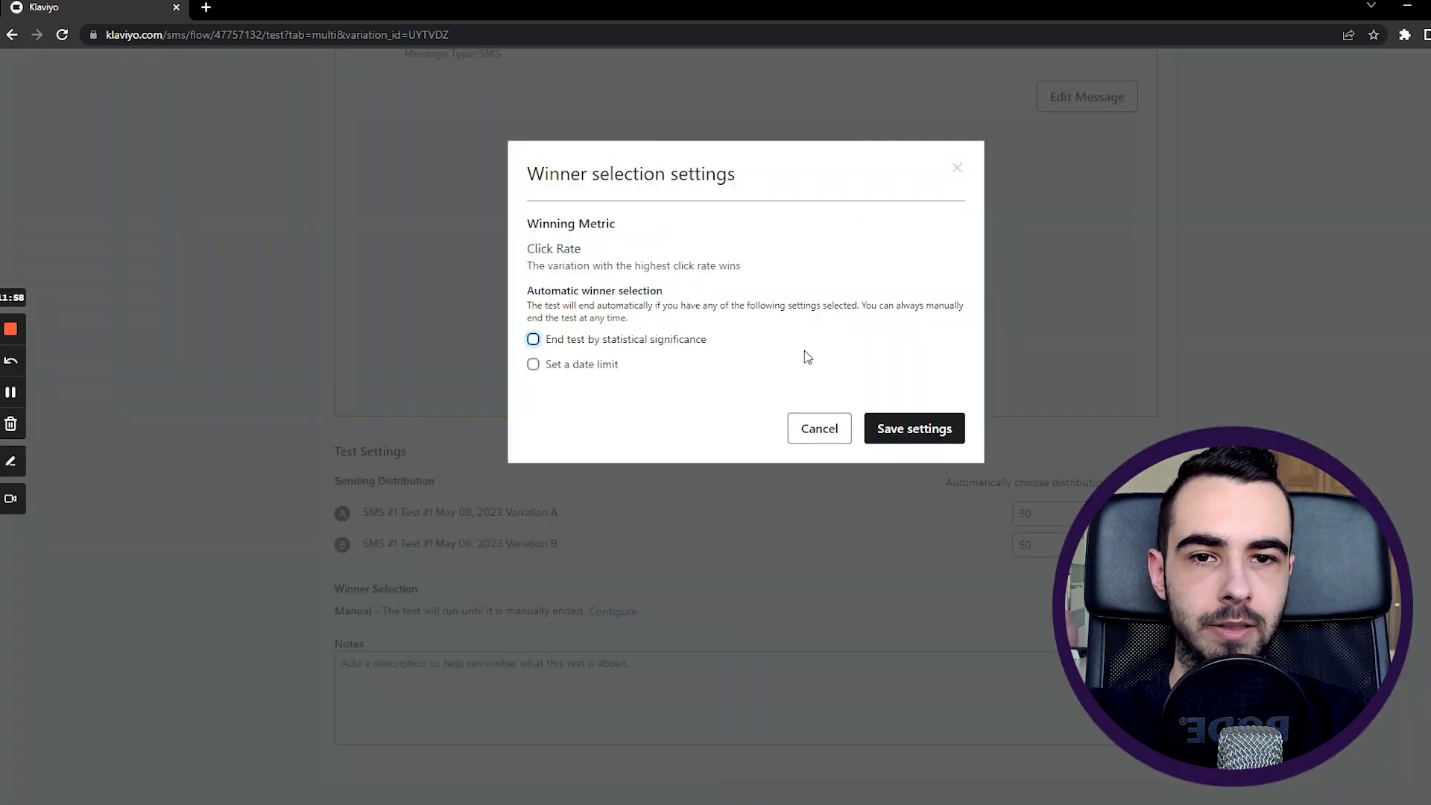
click(936, 433)
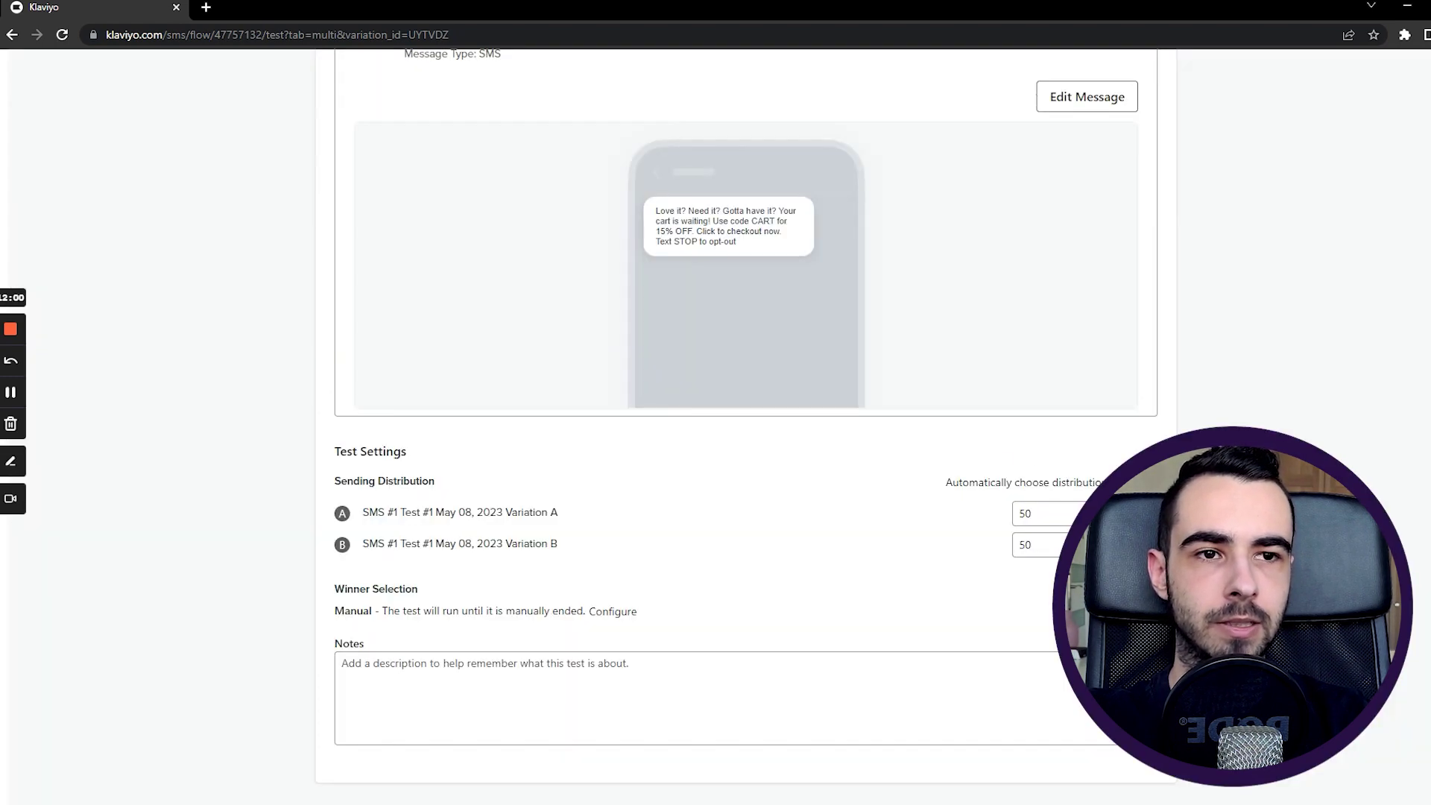
Publish the A/B test, switching it from Draft to Live.
scroll(1088, 313, up, 8)
click(1093, 308)
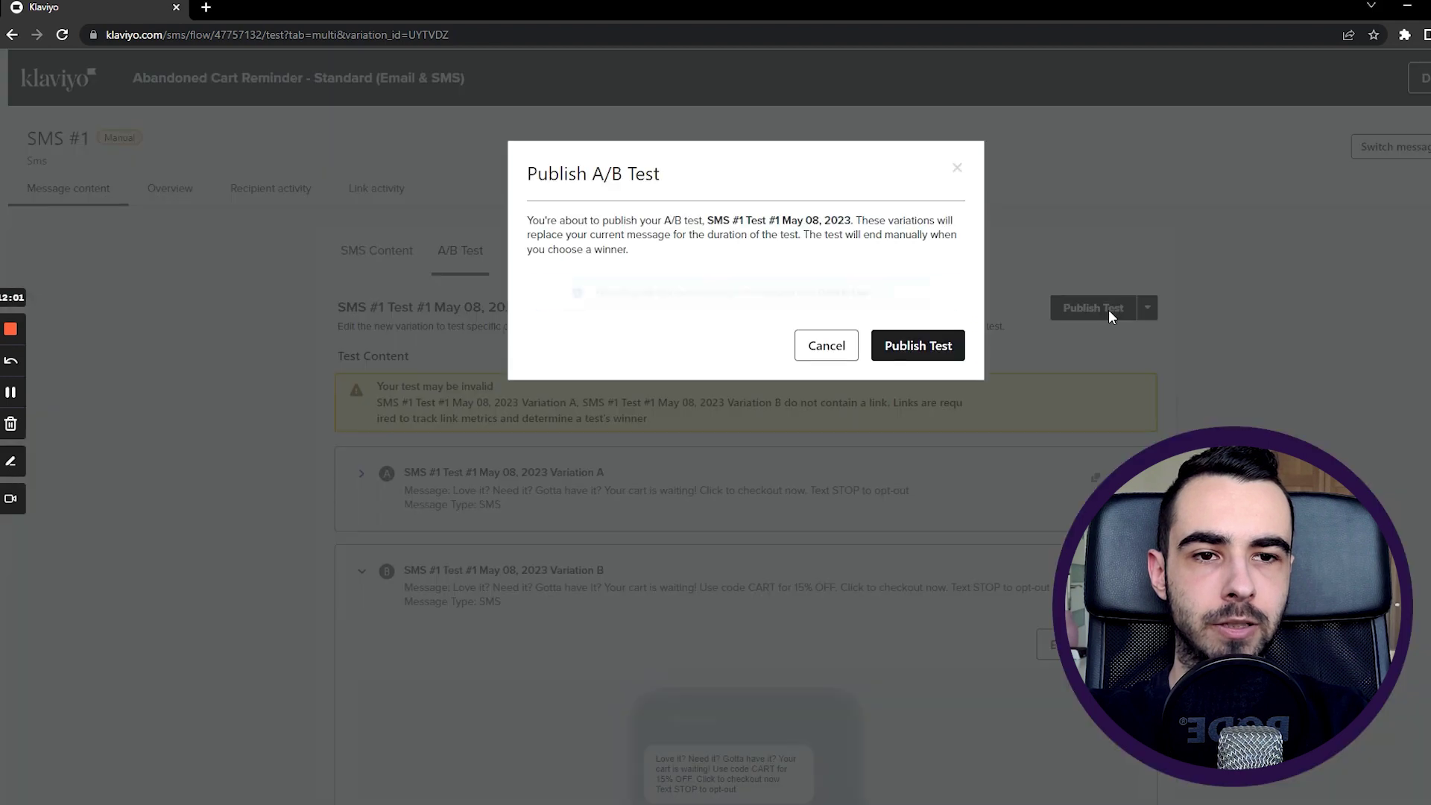
click(929, 355)
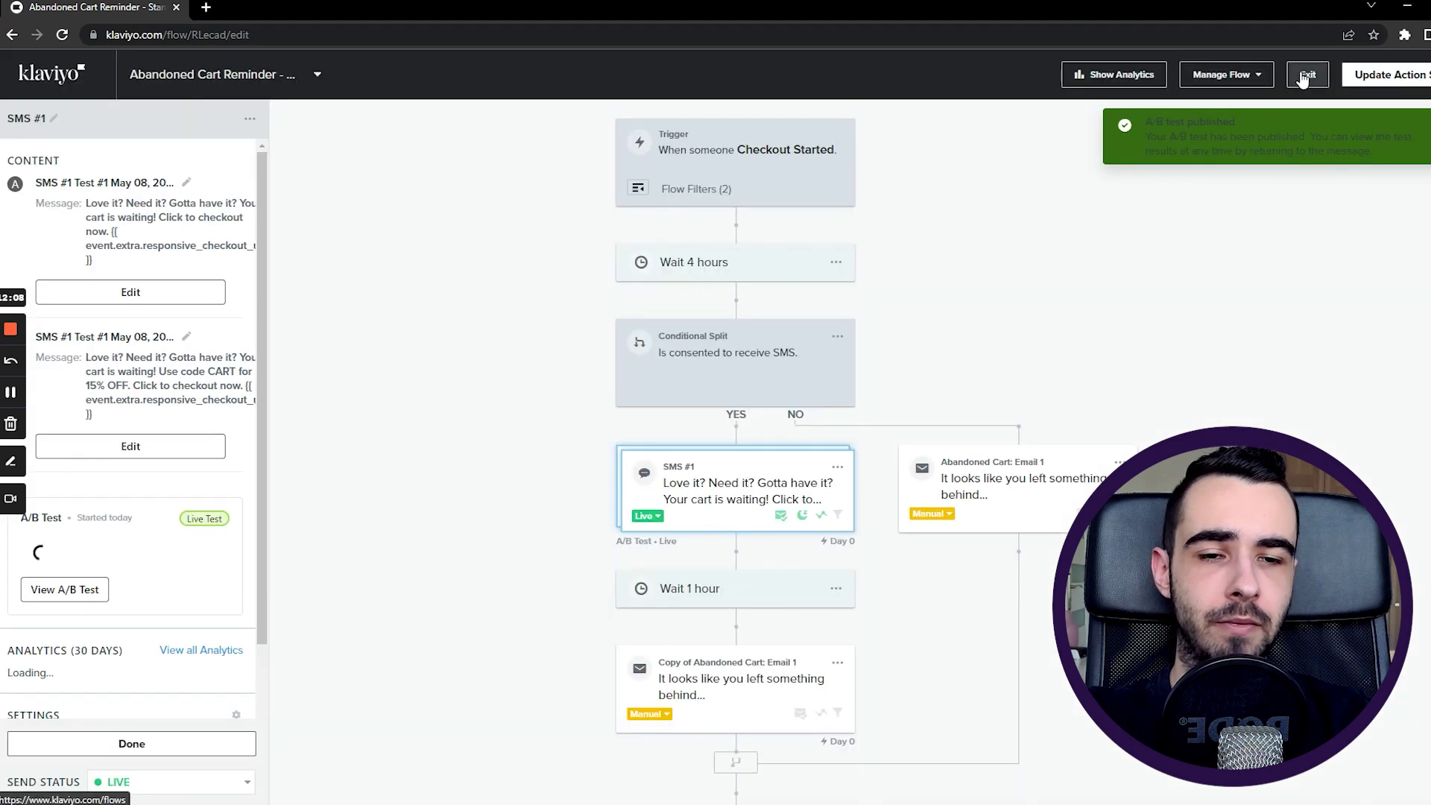
Exit the Abandoned Cart Reminder flow editor and go to the Campaigns list.
click(1306, 75)
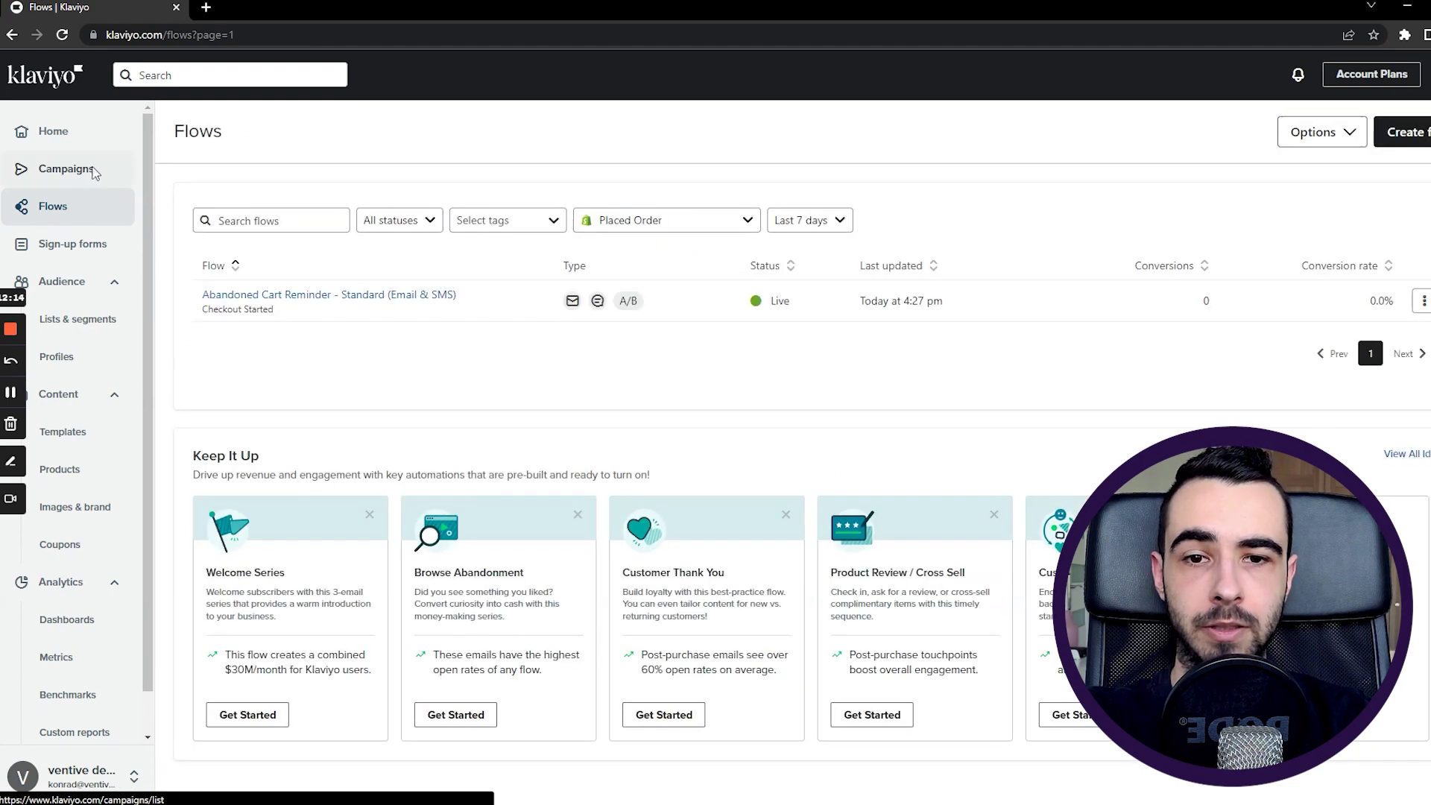
click(95, 169)
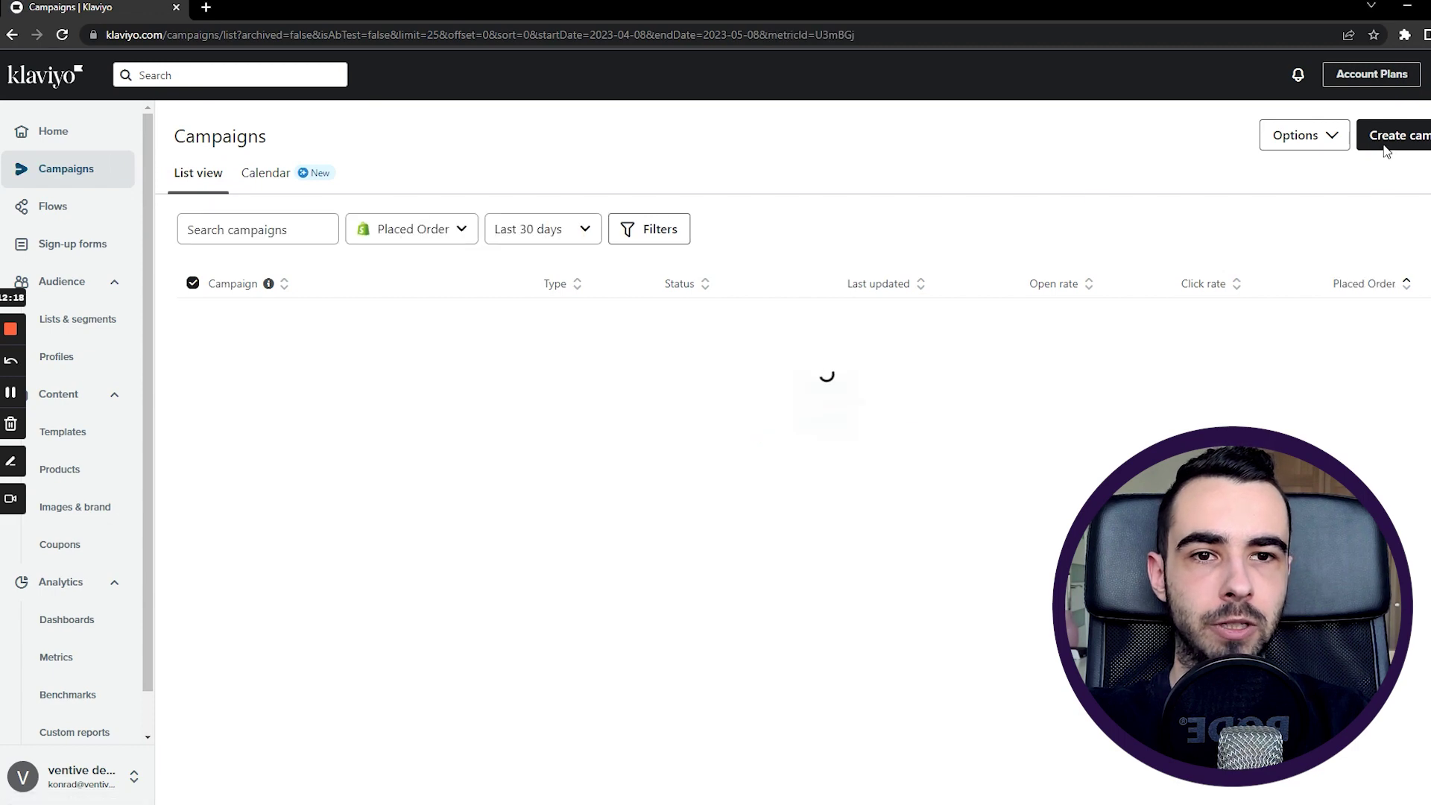
Create an SMS campaign named 'Test campaign' dated May 10, 2023, and save it.
click(1394, 135)
click(1230, 421)
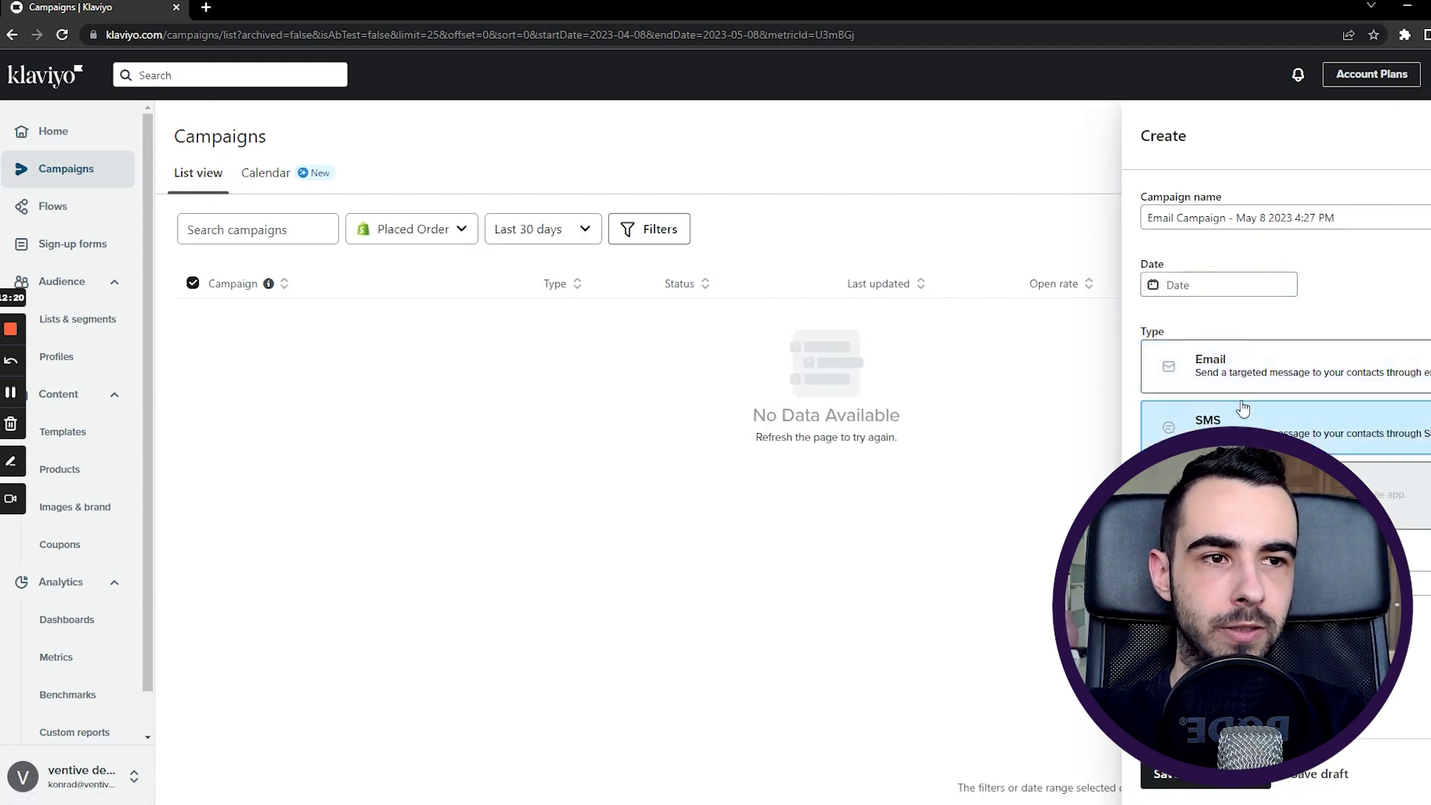
drag(1378, 216, 1134, 217)
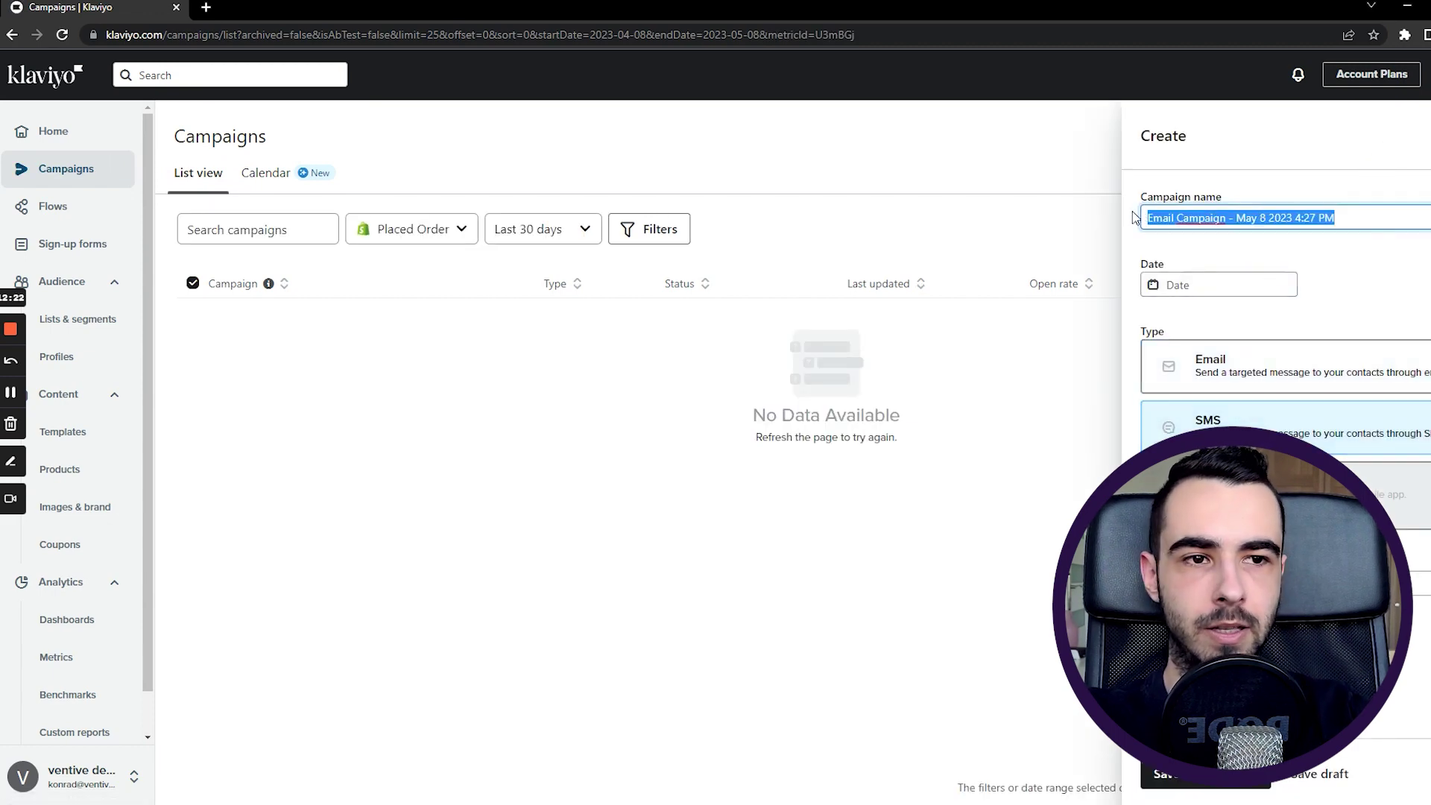
text(Test campaign)
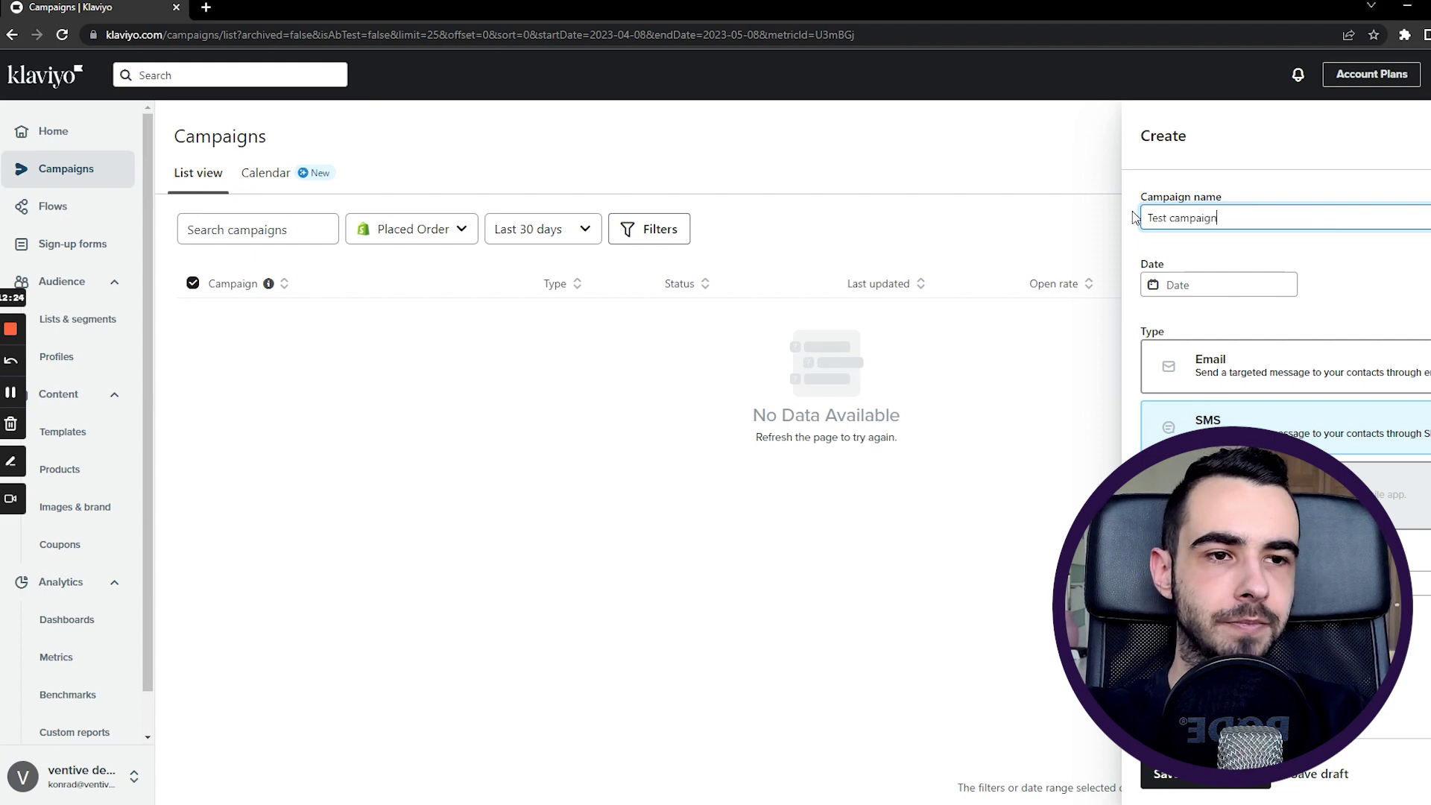
click(1208, 285)
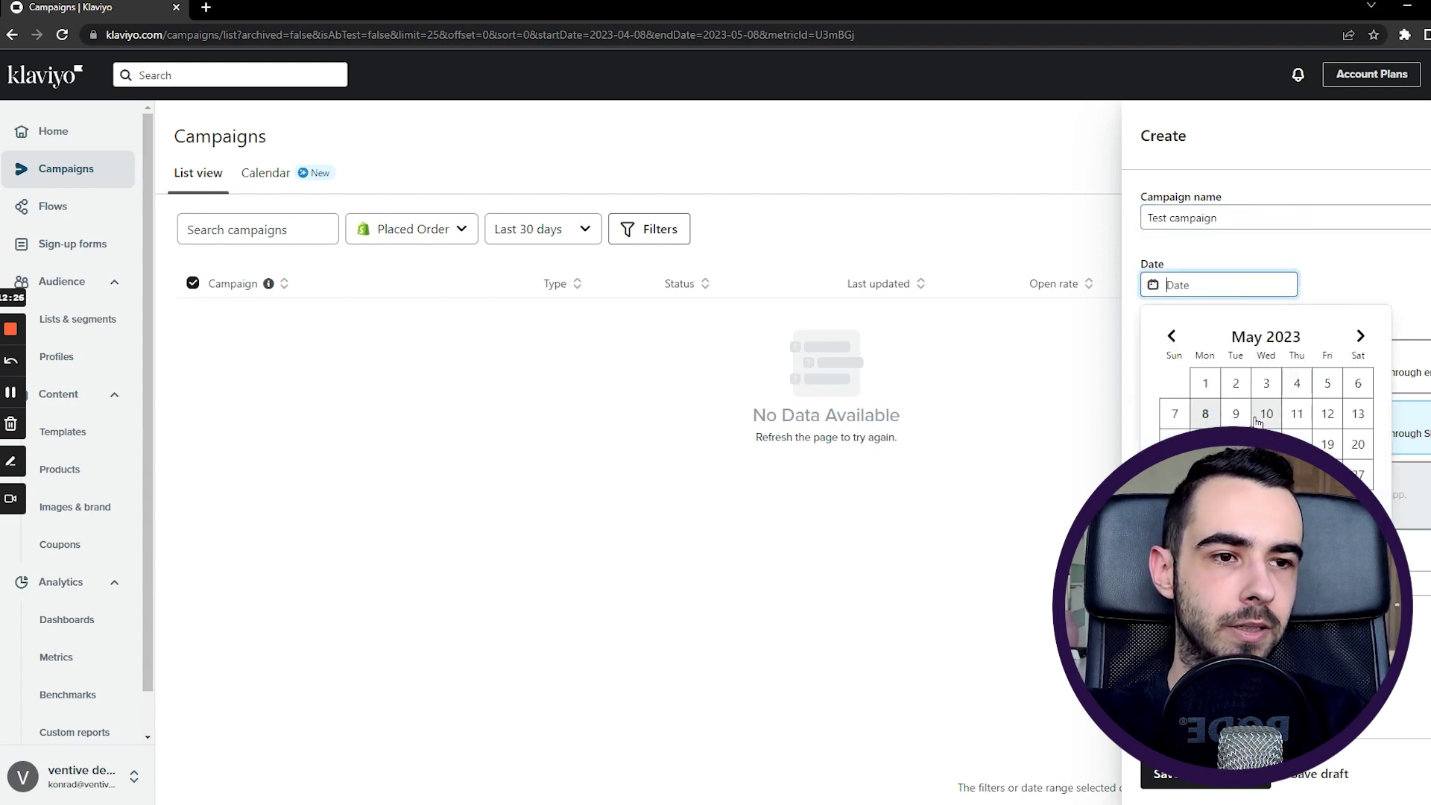
click(1258, 422)
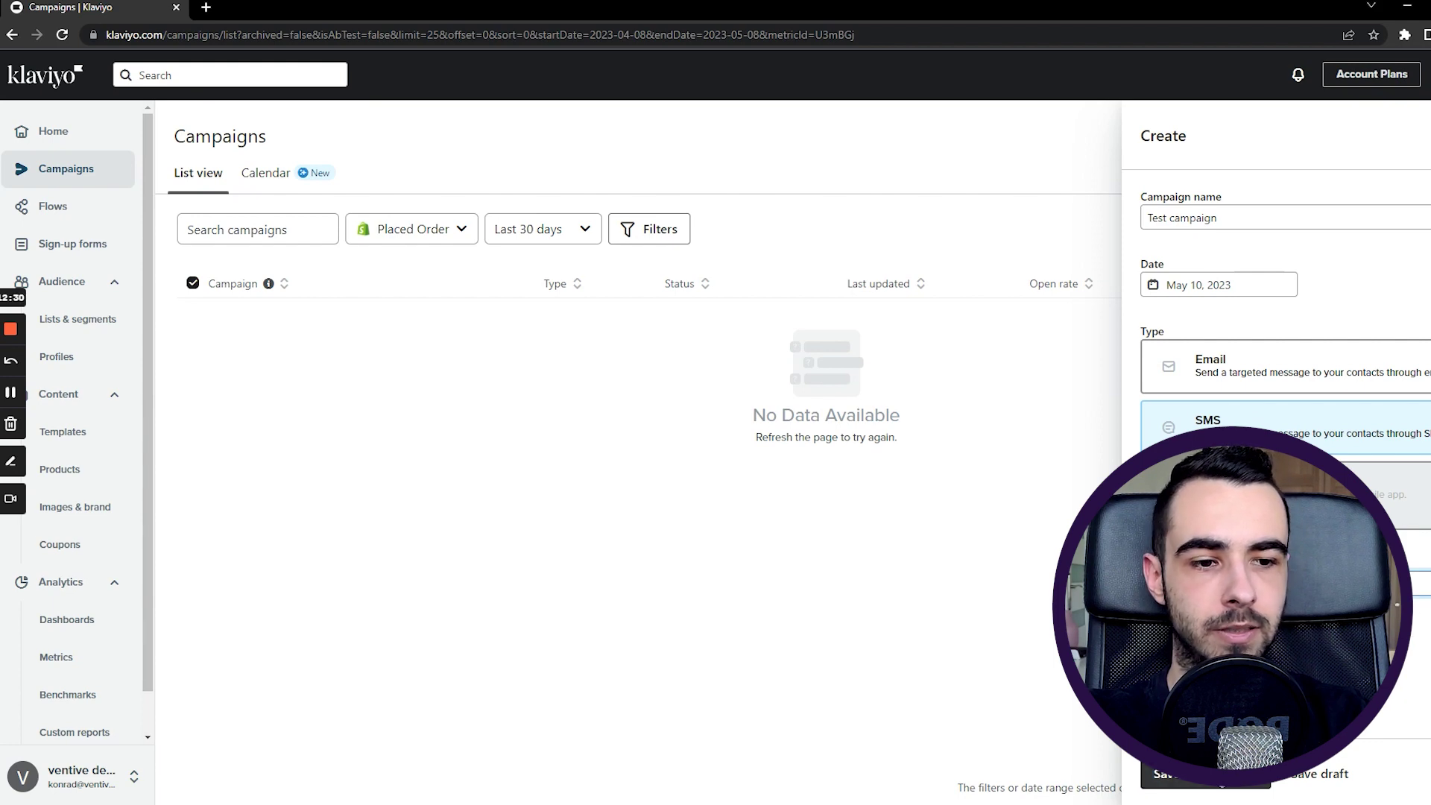
click(1319, 774)
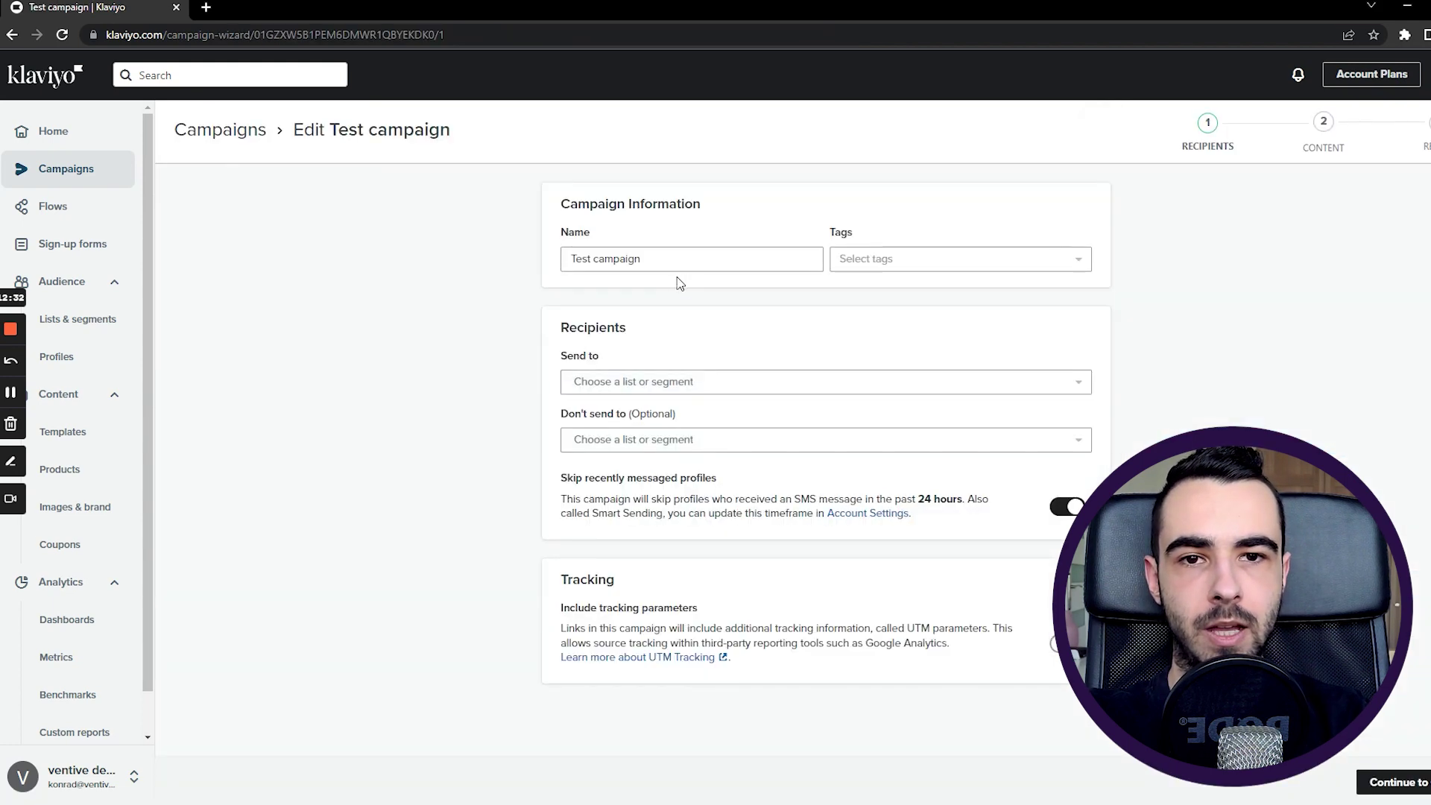
Send Test campaign to SMS Subscribers with Include tracking parameters on, then continue to Content.
click(658, 382)
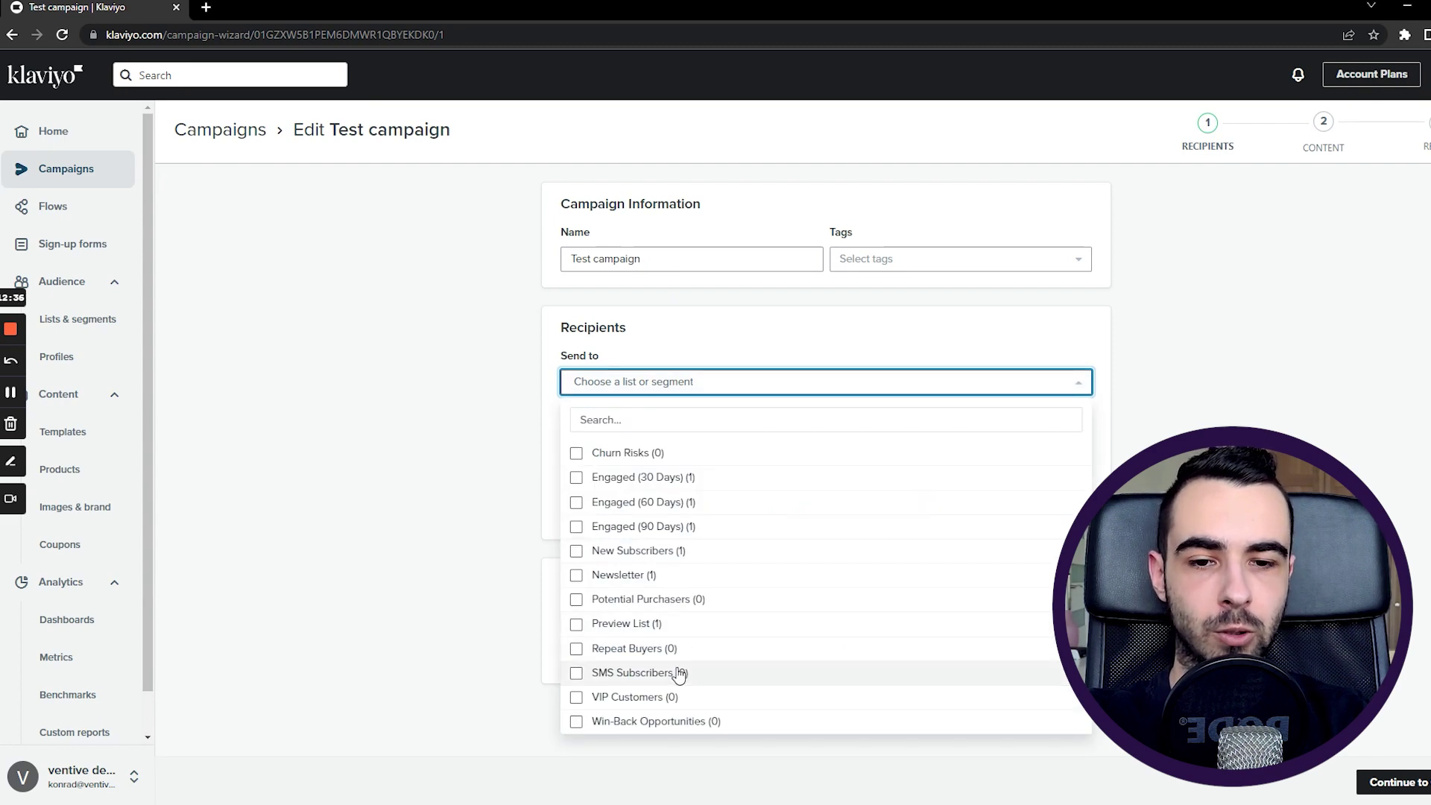
click(738, 682)
click(474, 413)
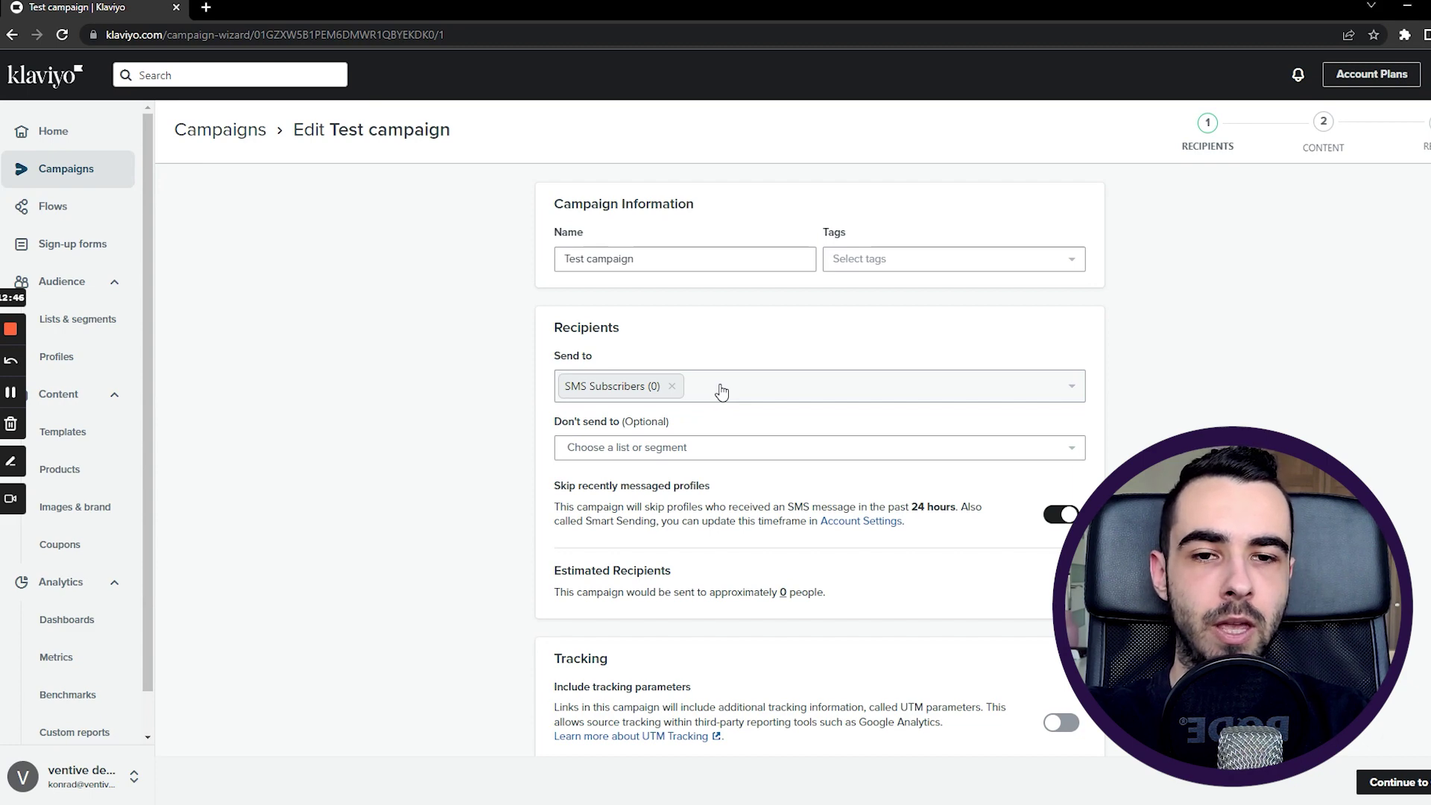
scroll(1009, 510, down, 1)
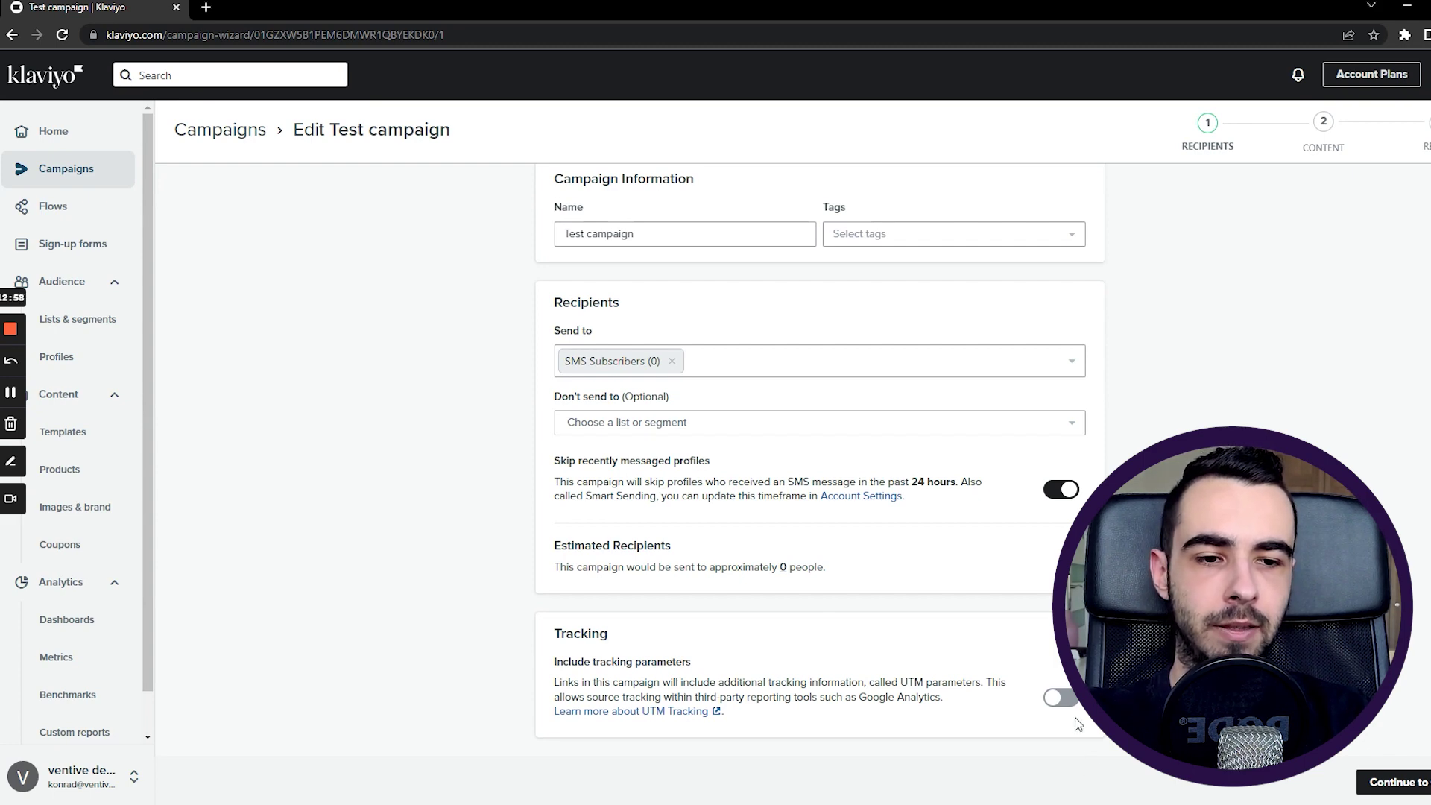
click(1062, 698)
scroll(1065, 701, down, 1)
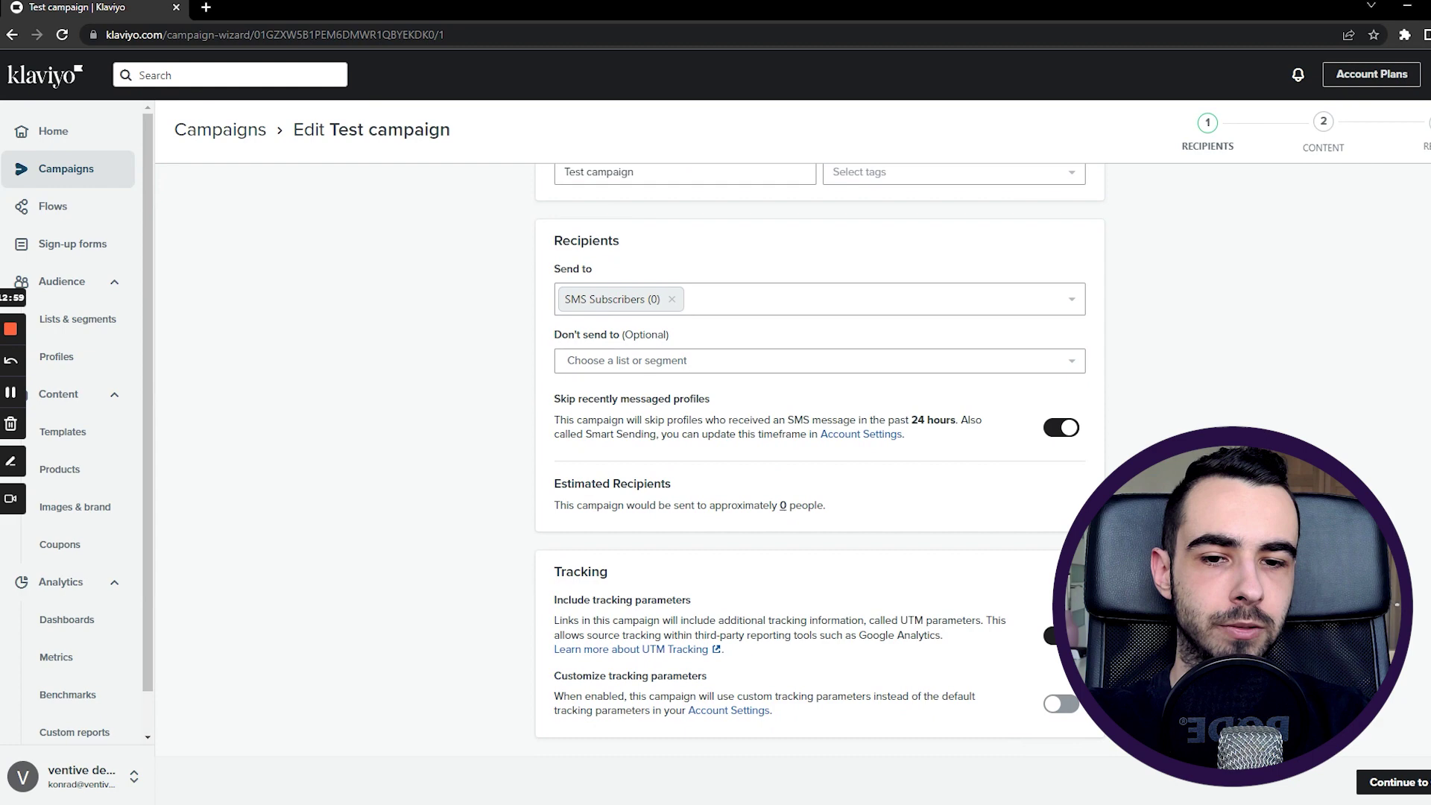
click(1367, 780)
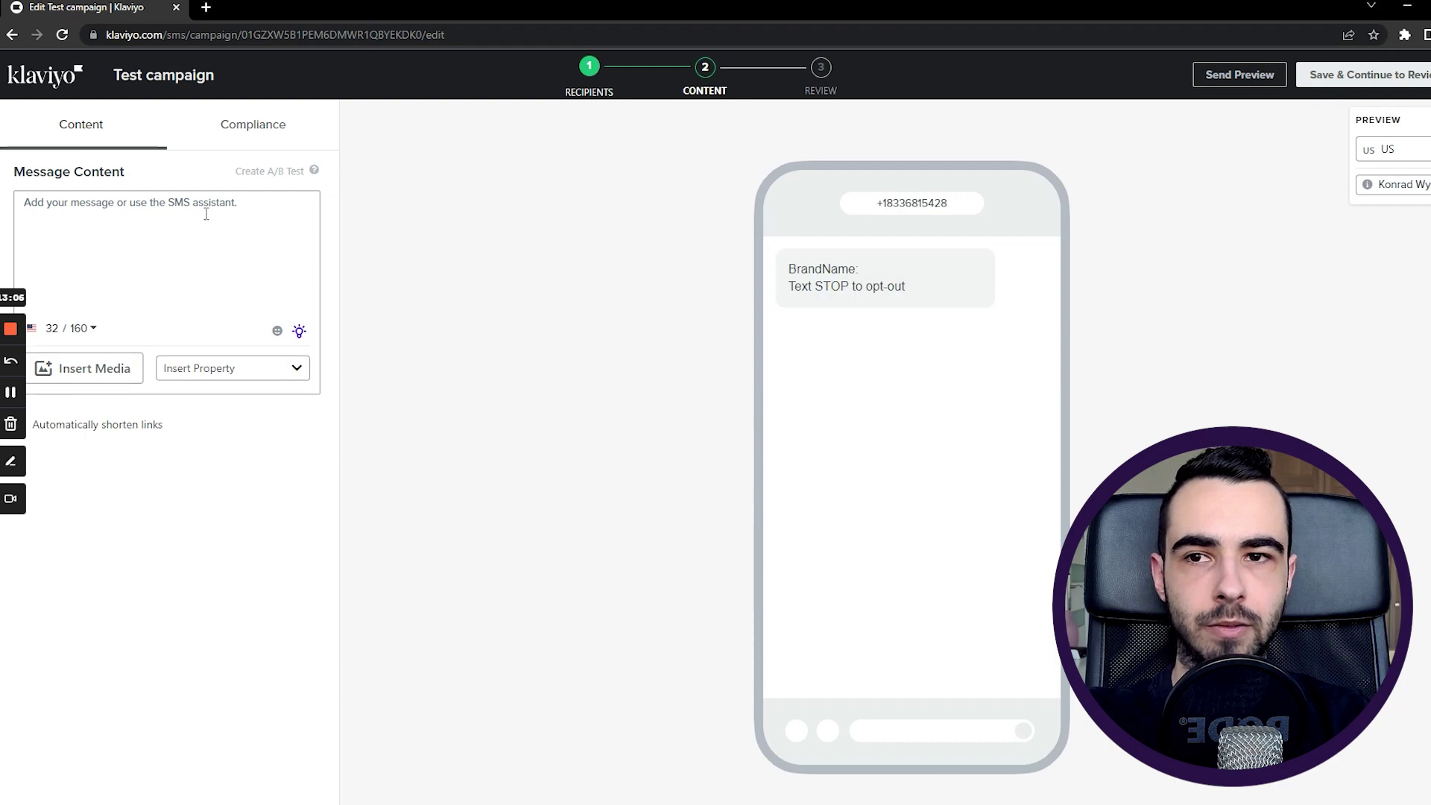
Type the placeholder text 'fansdjfasjdfbaskjf' into the SMS message box.
click(206, 214)
drag(914, 289, 790, 269)
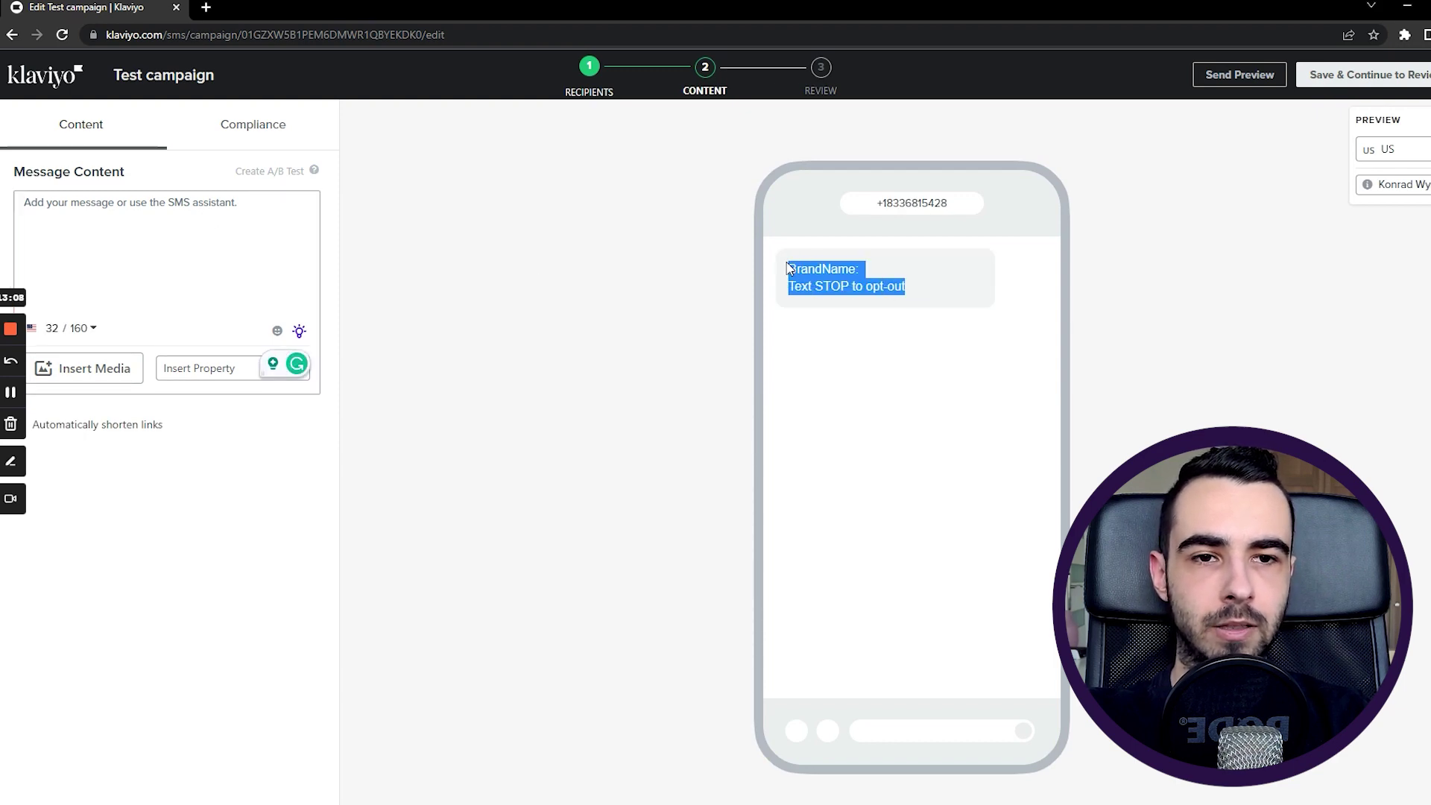
click(215, 216)
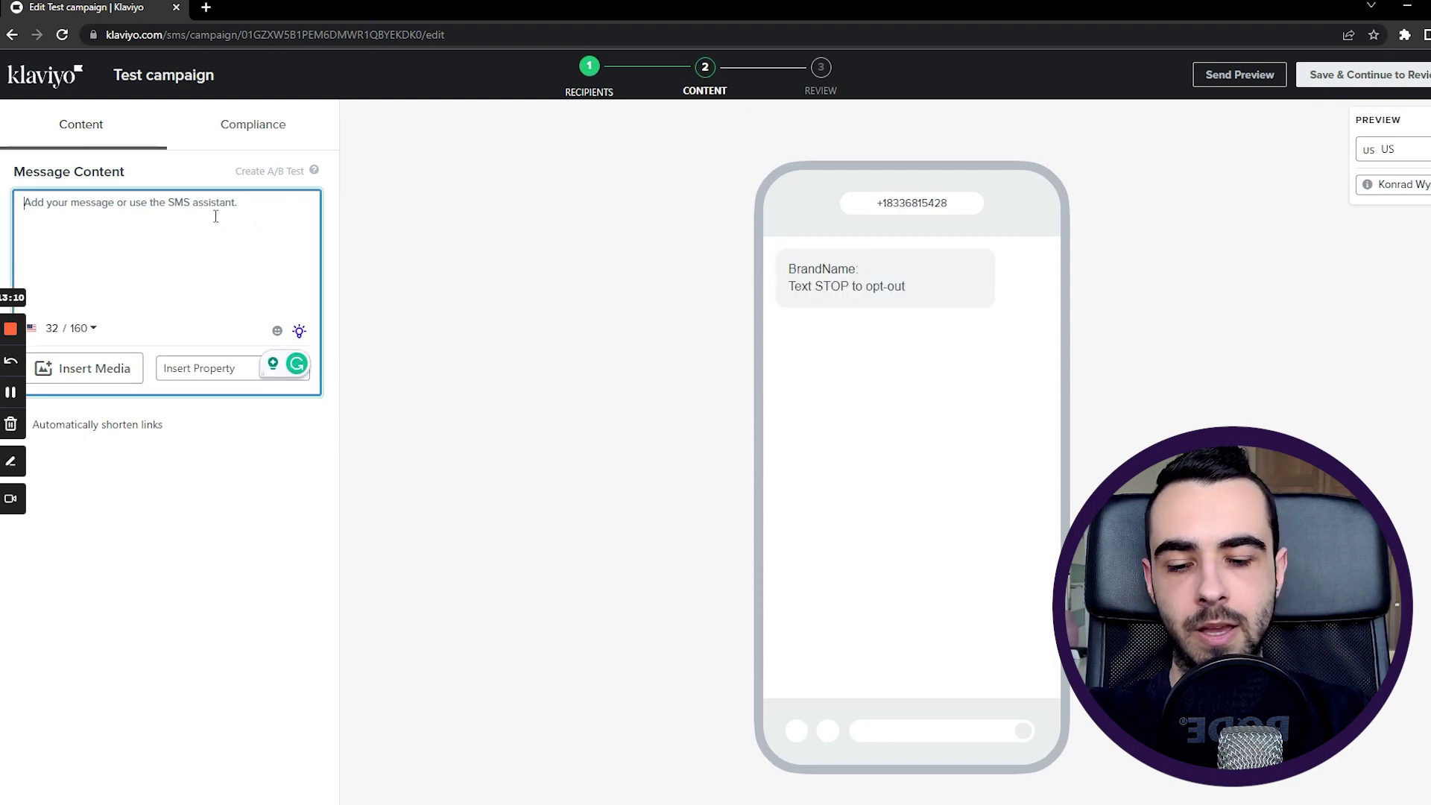
text(fansdjfasjdfbaskjf)
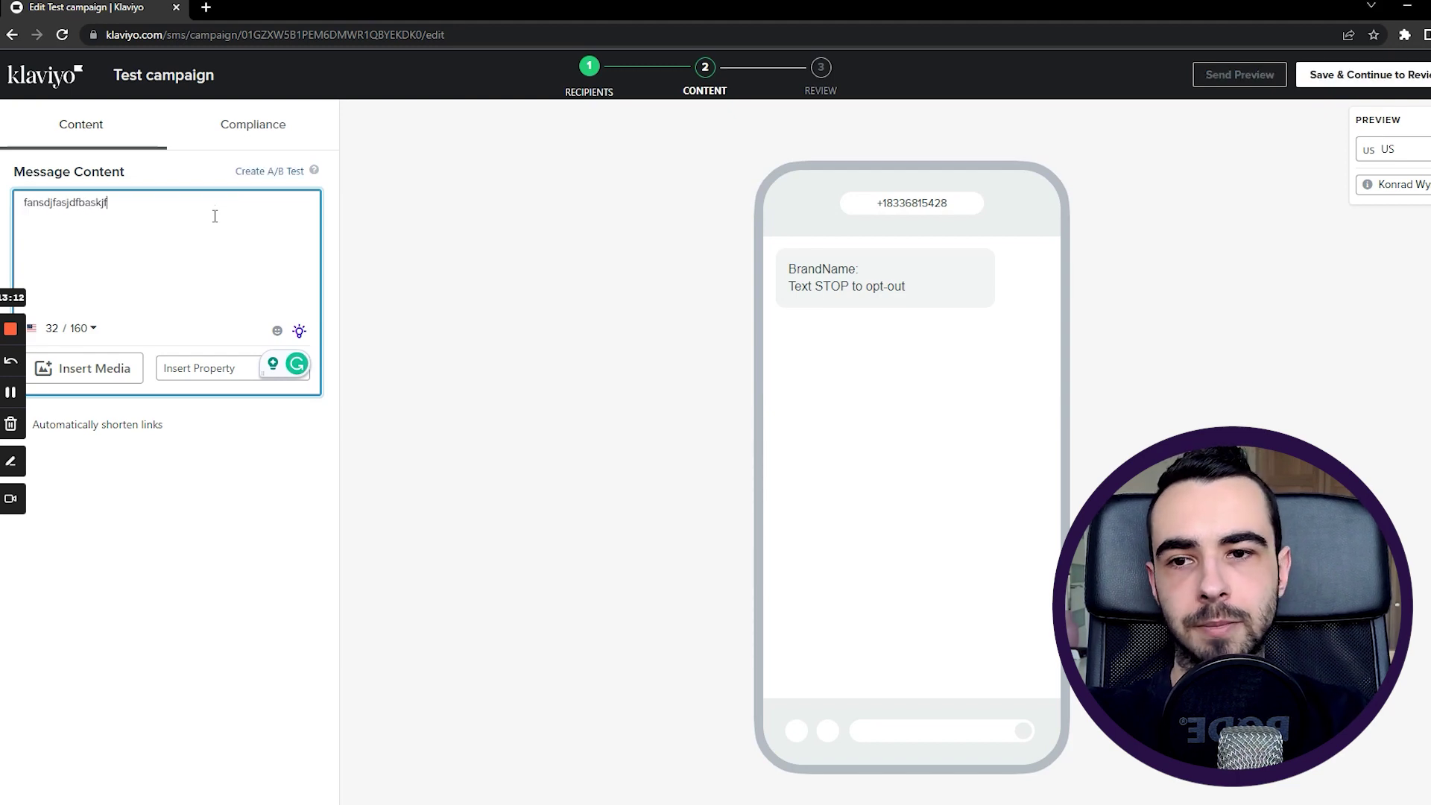
Look at Insert Property and Insert Media without adding anything, then show Compliance settings.
click(192, 373)
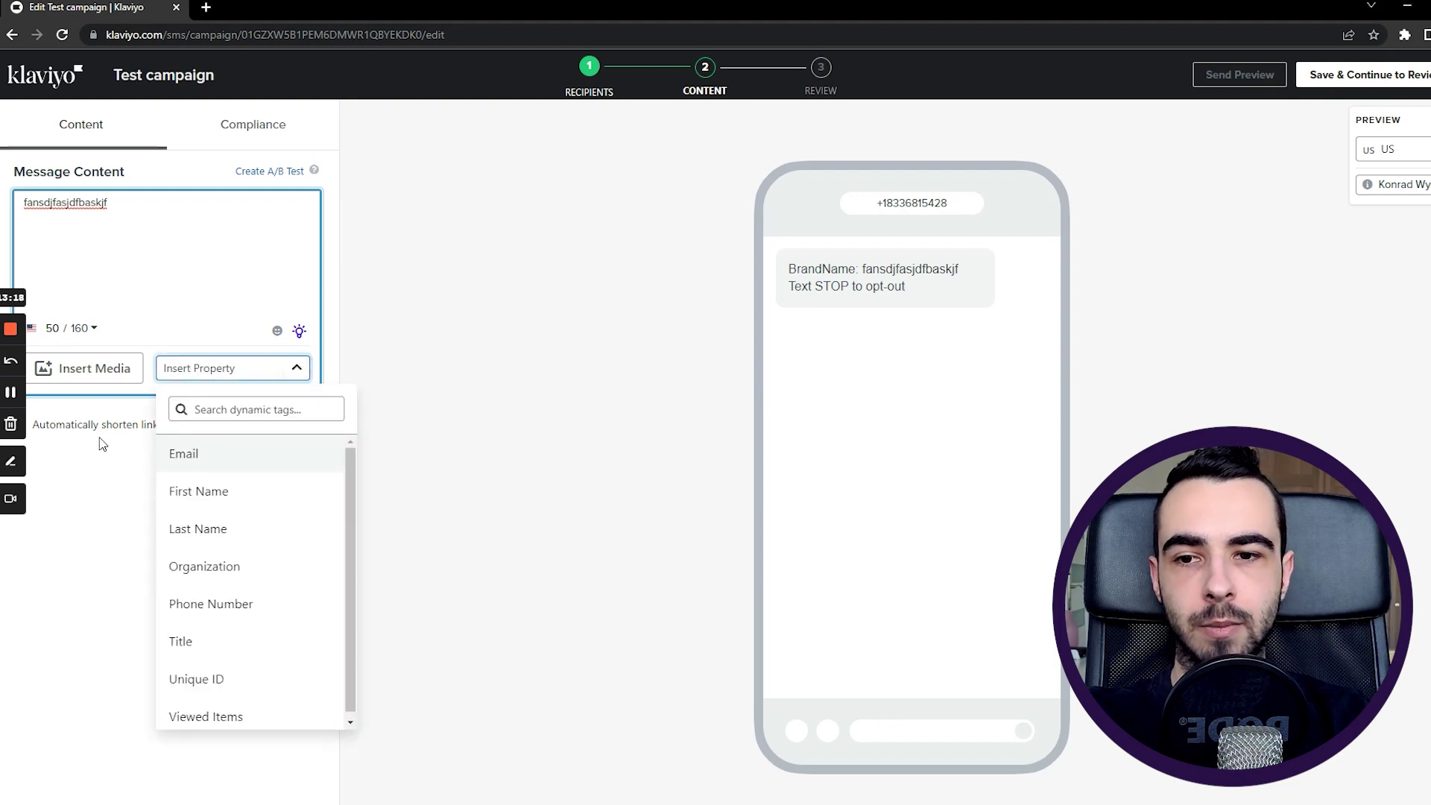
click(92, 476)
click(86, 368)
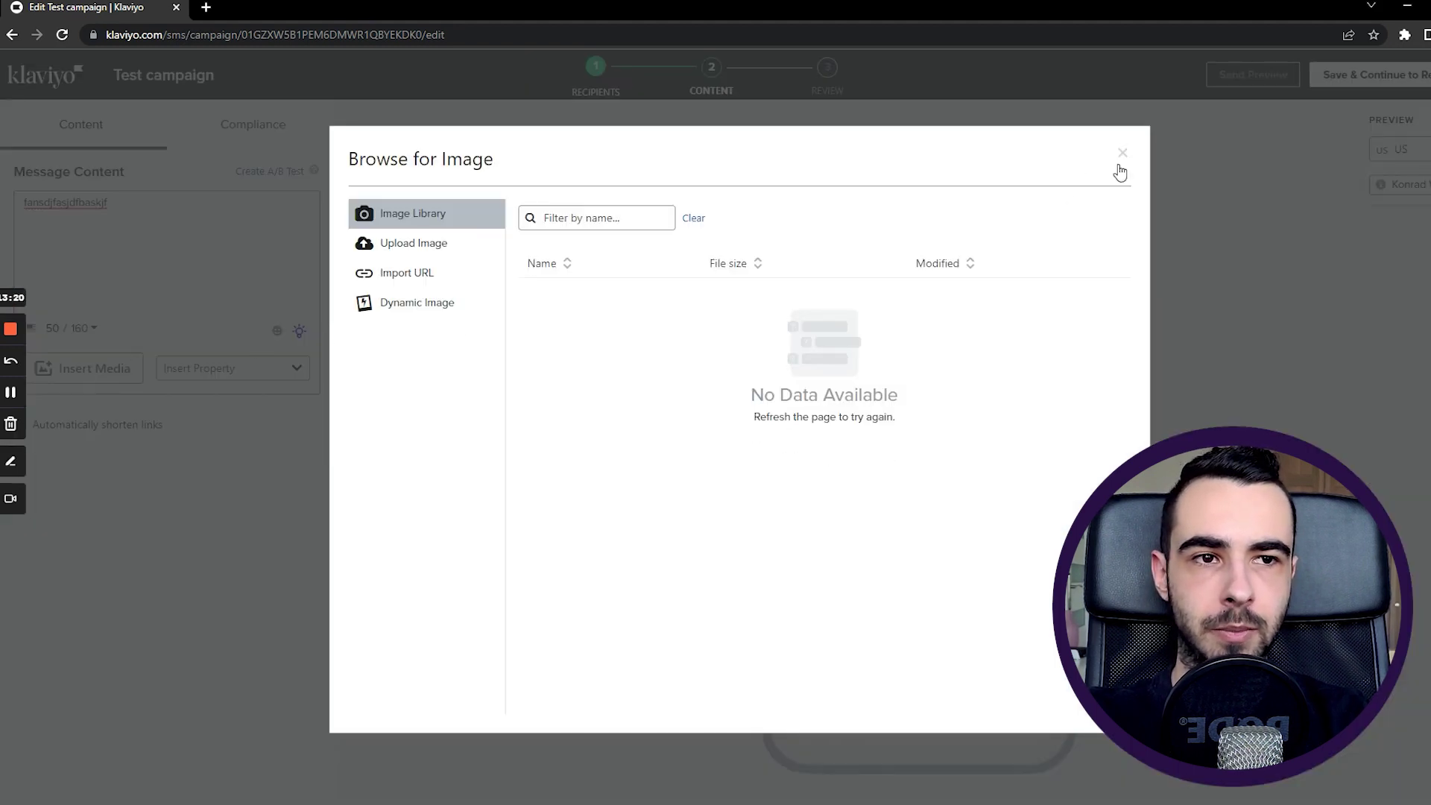
click(1118, 157)
click(252, 124)
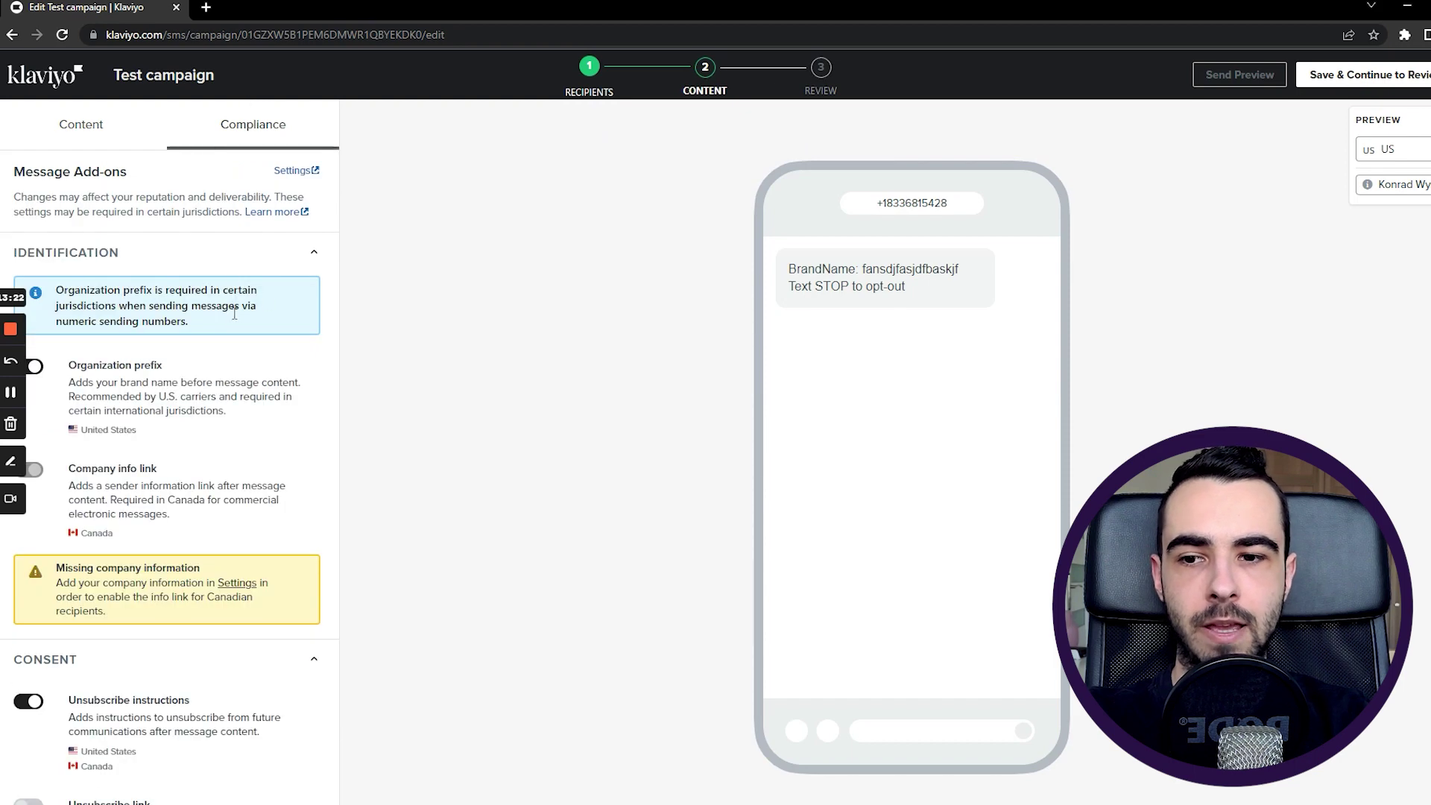
Check the message text 'BrandName: fansdjfasjdfbaskjf' in the phone preview.
scroll(234, 313, down, 1)
scroll(235, 313, up, 1)
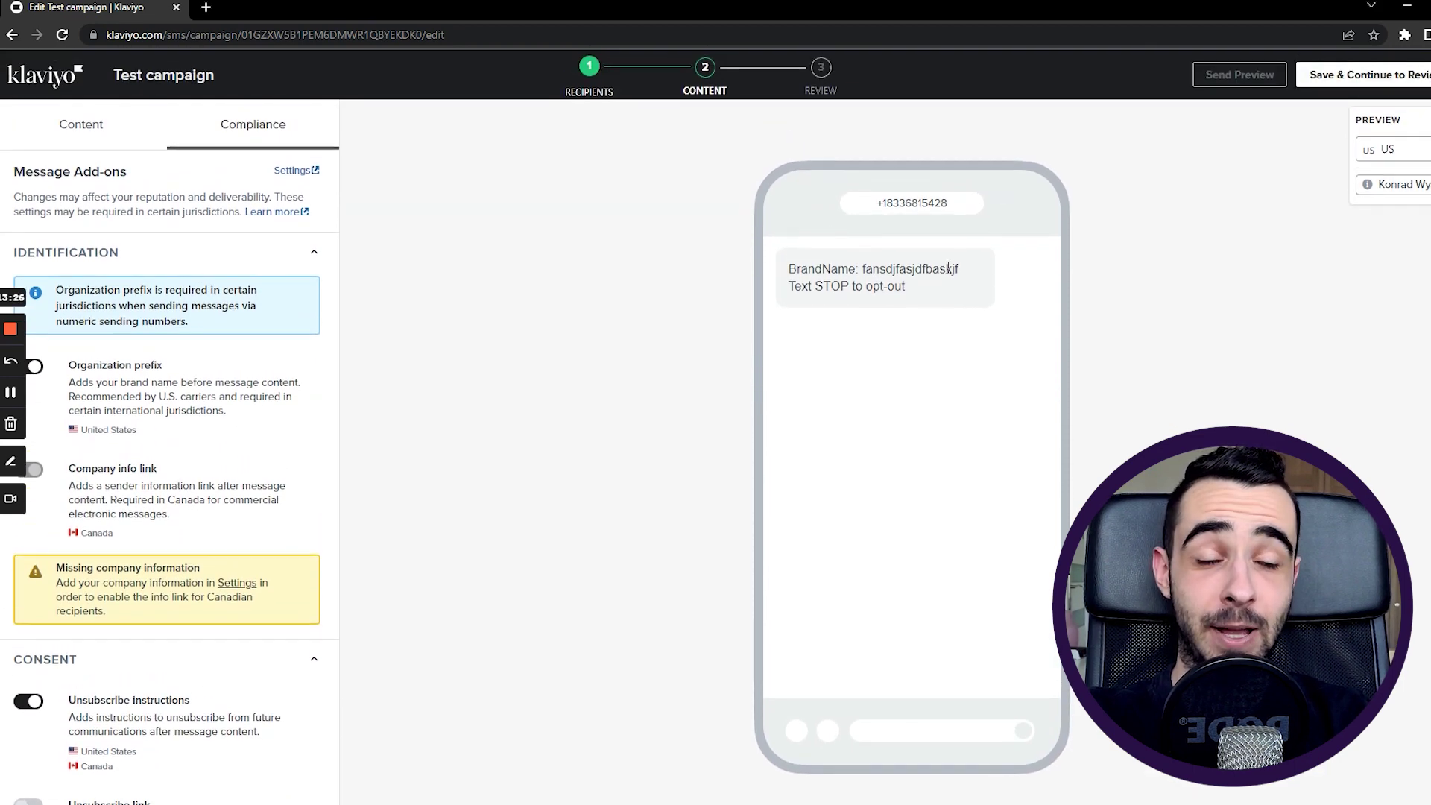
drag(962, 276, 866, 269)
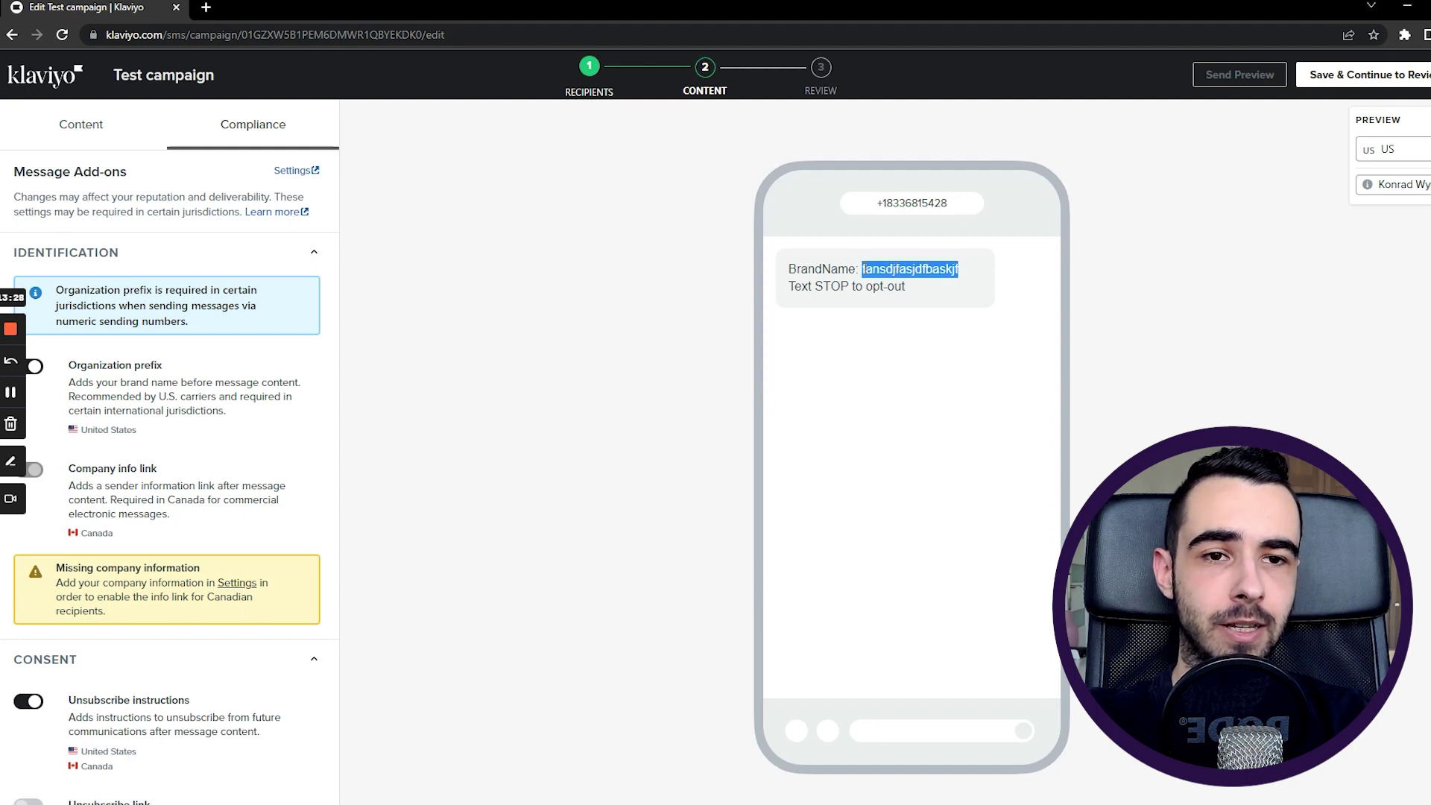
click(865, 270)
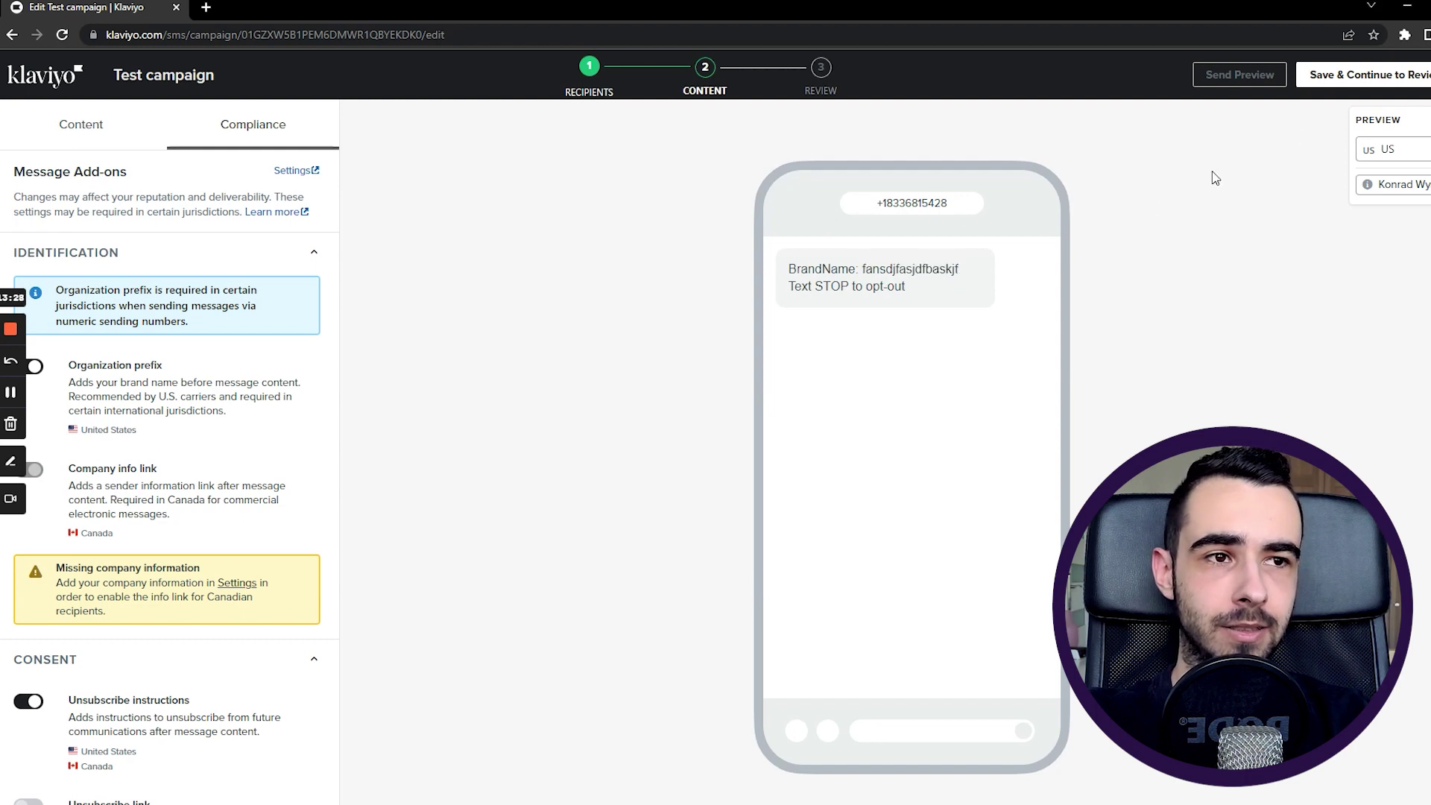
Preview the SMS as sent to Canada, return to US, then save and continue to review.
click(1409, 150)
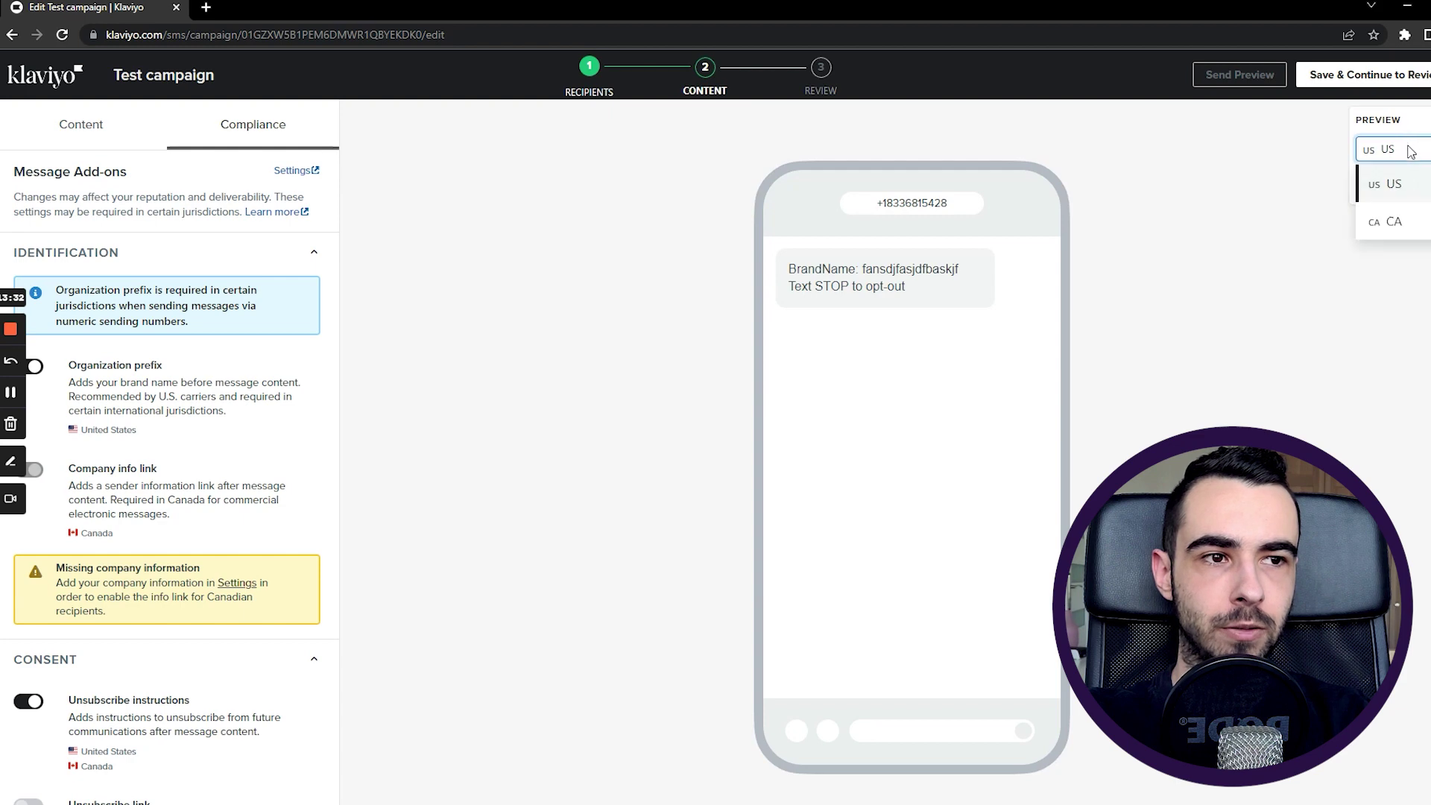
click(1405, 224)
click(1394, 151)
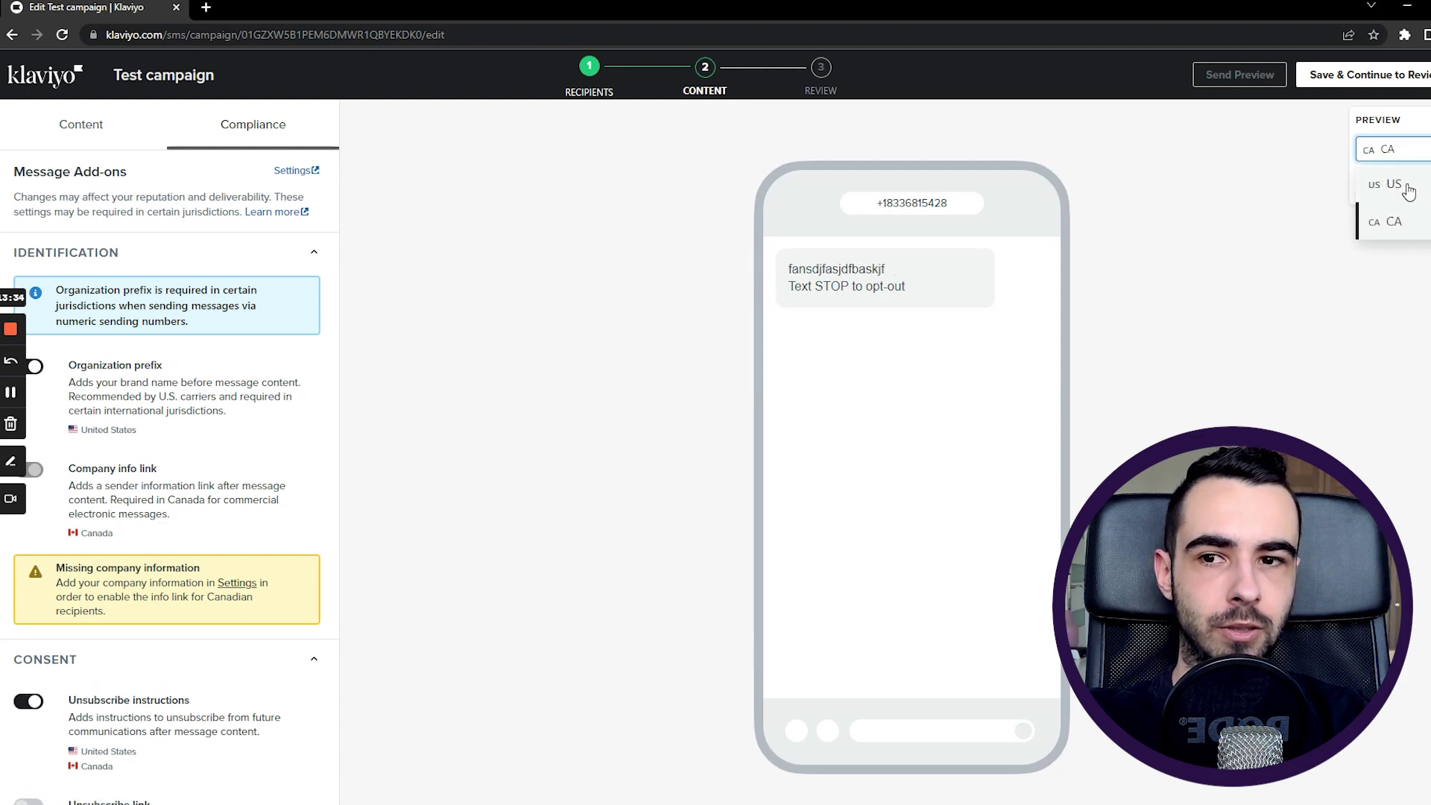
click(1408, 188)
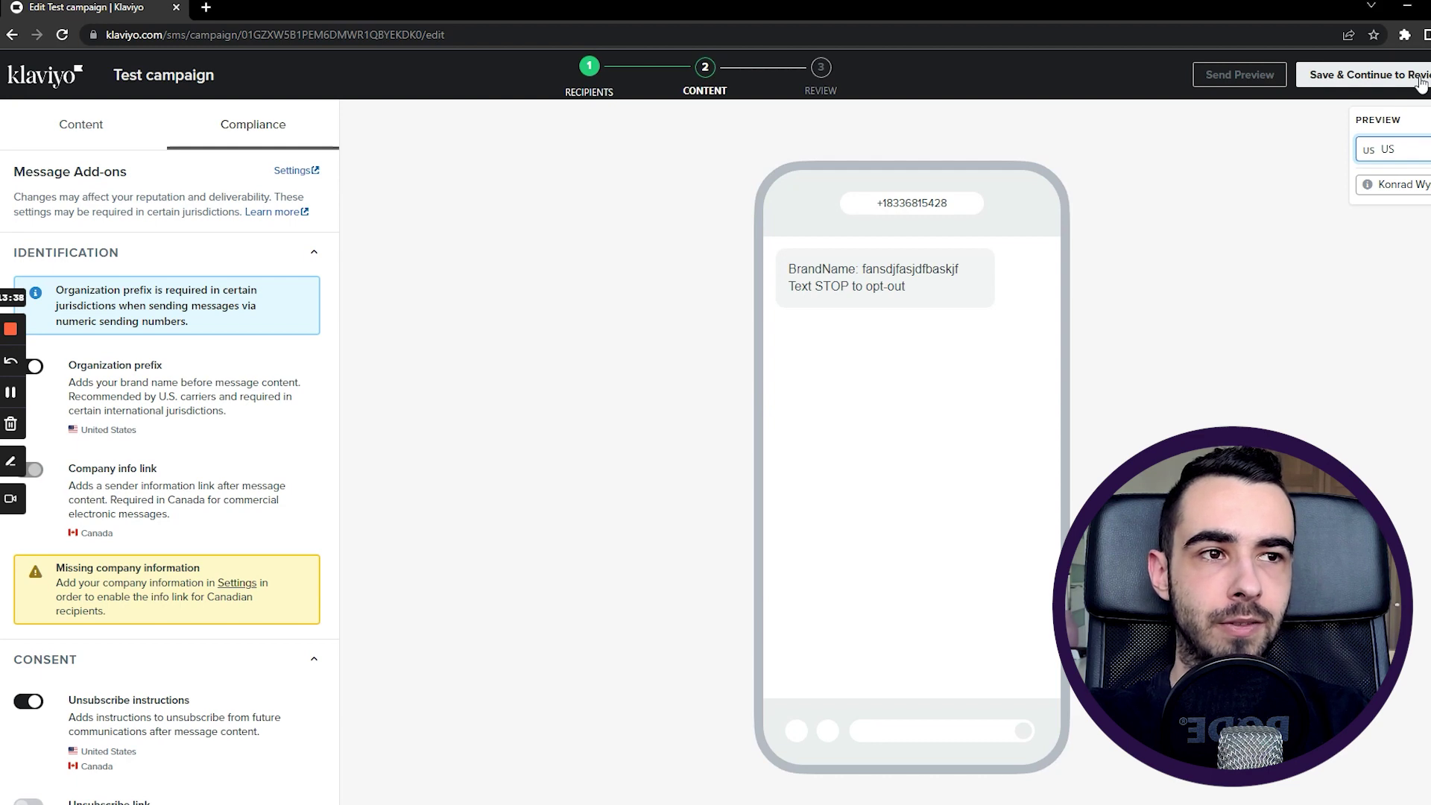
click(1420, 82)
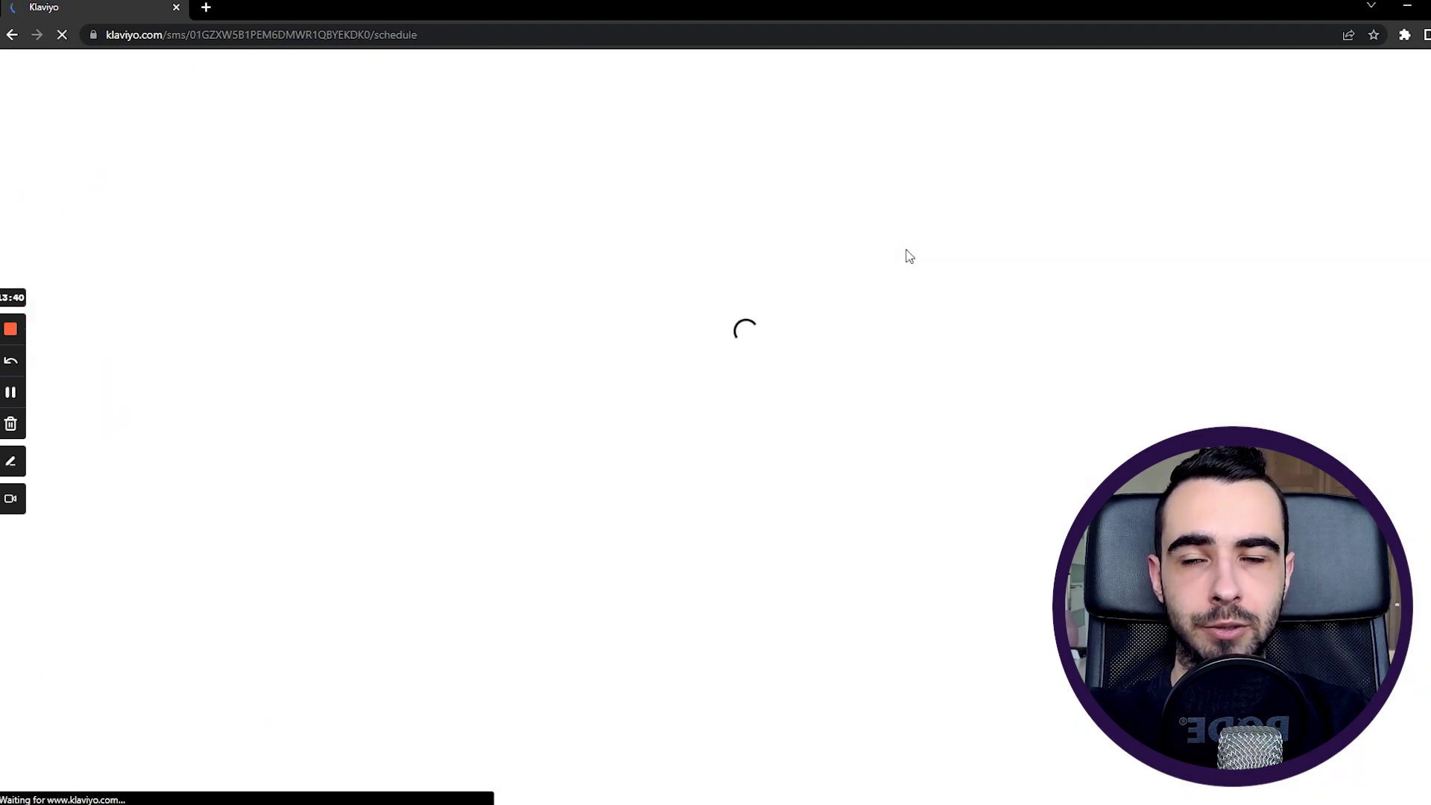